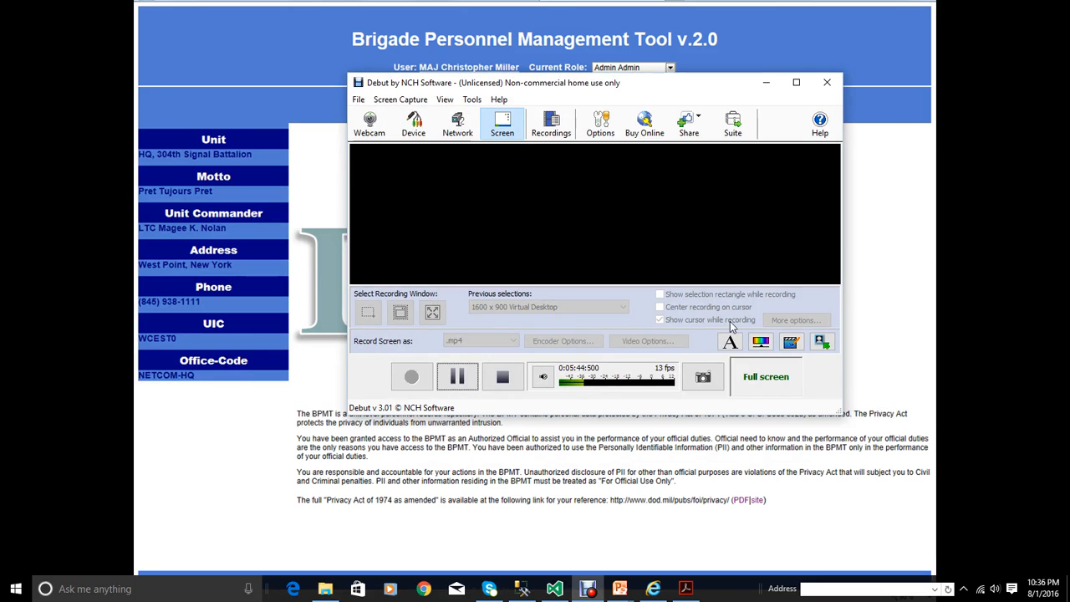
Step: Switch to Internet Explorer, show the Brigade Personnel Management Tool full screen, and set the current role to Individual Individual
left_click(653, 589)
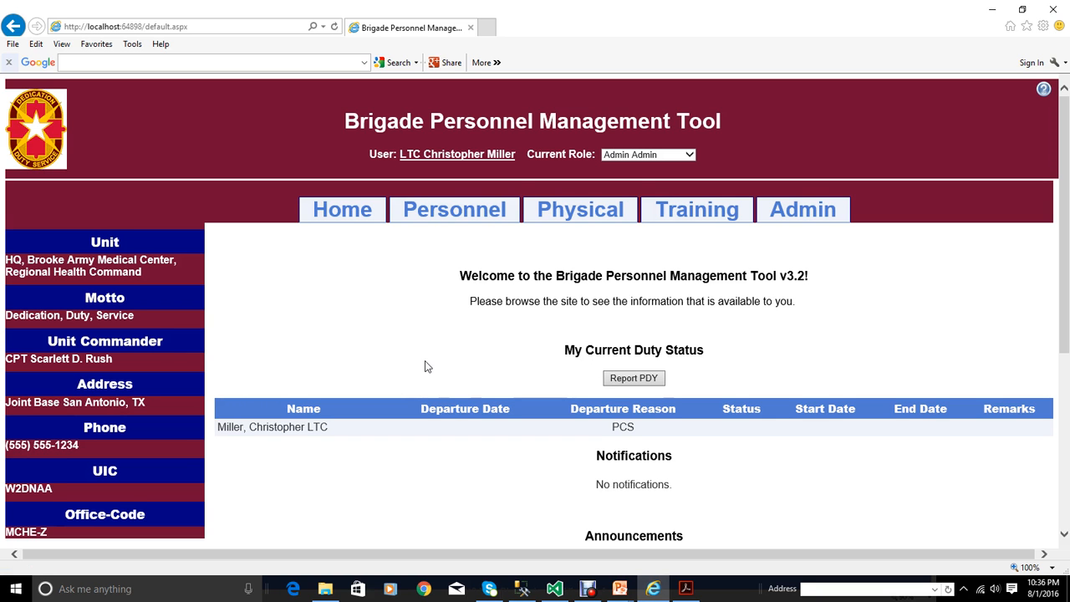
key("F11")
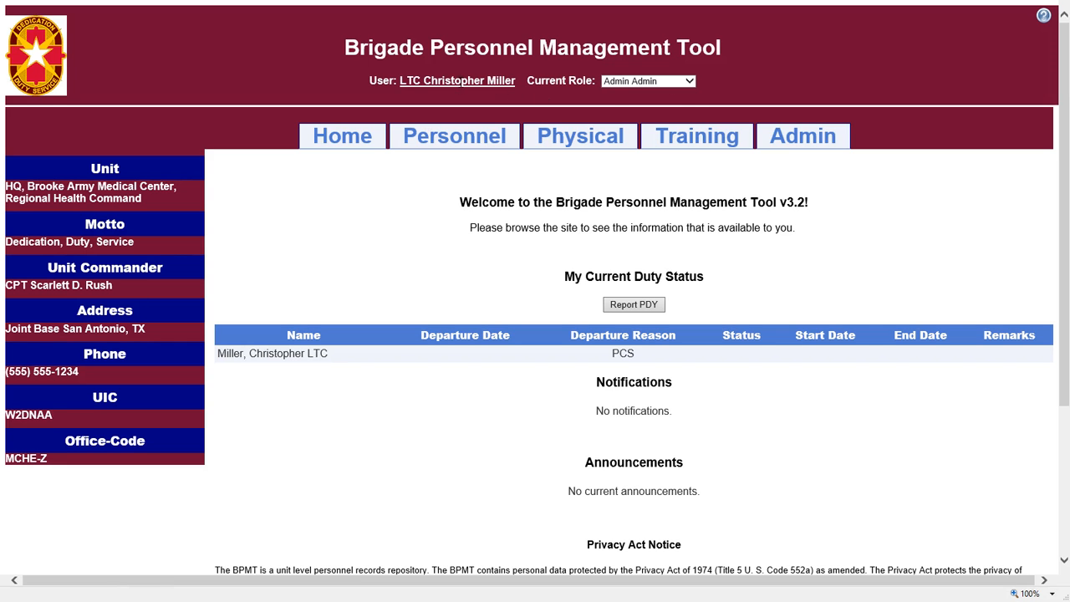
left_click(633, 83)
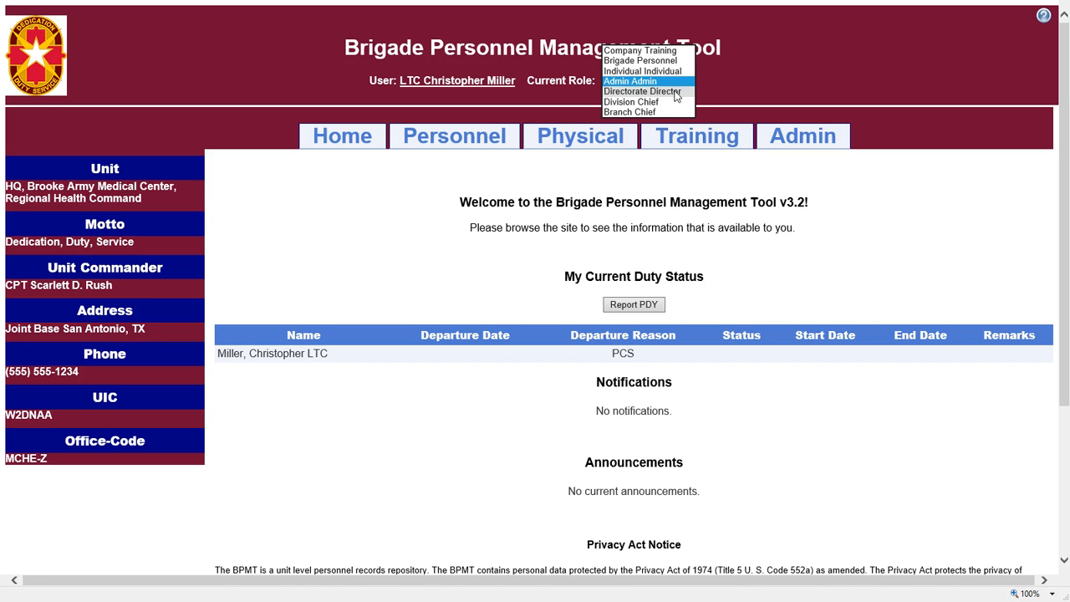
left_click(642, 71)
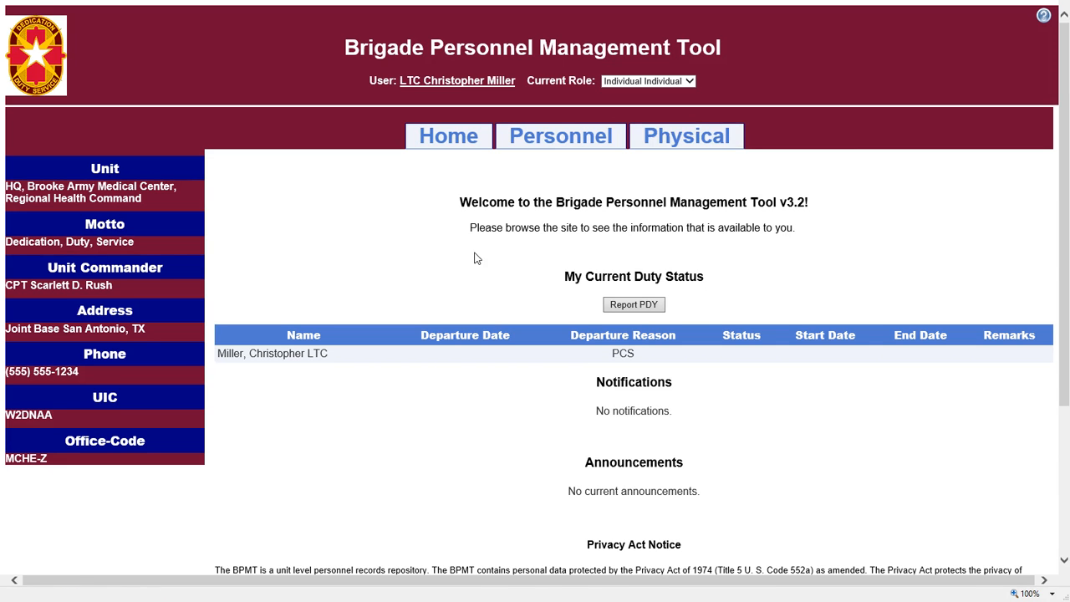
Step: Report present for duty for today from the home page and dismiss the resulting message
scroll(390, 230, "down", 2)
scroll(390, 229, "up", 2)
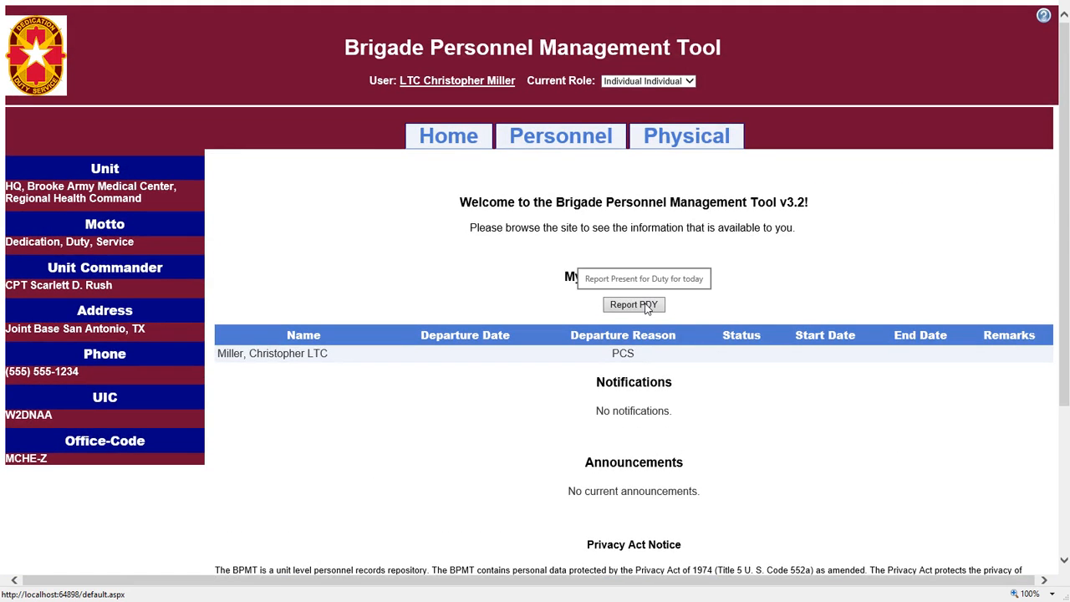
left_click(636, 305)
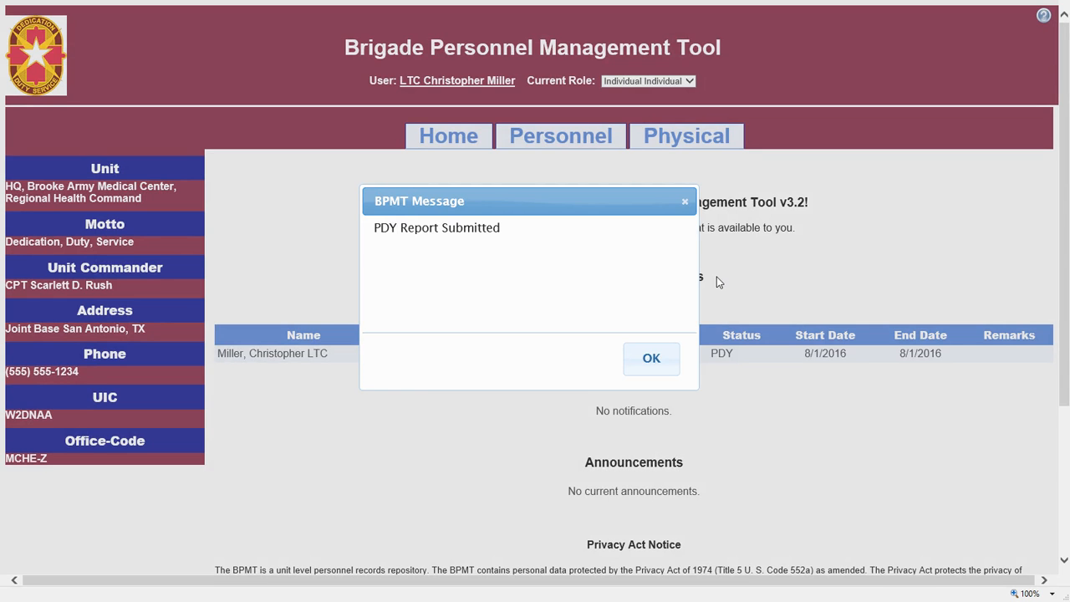
left_click(653, 371)
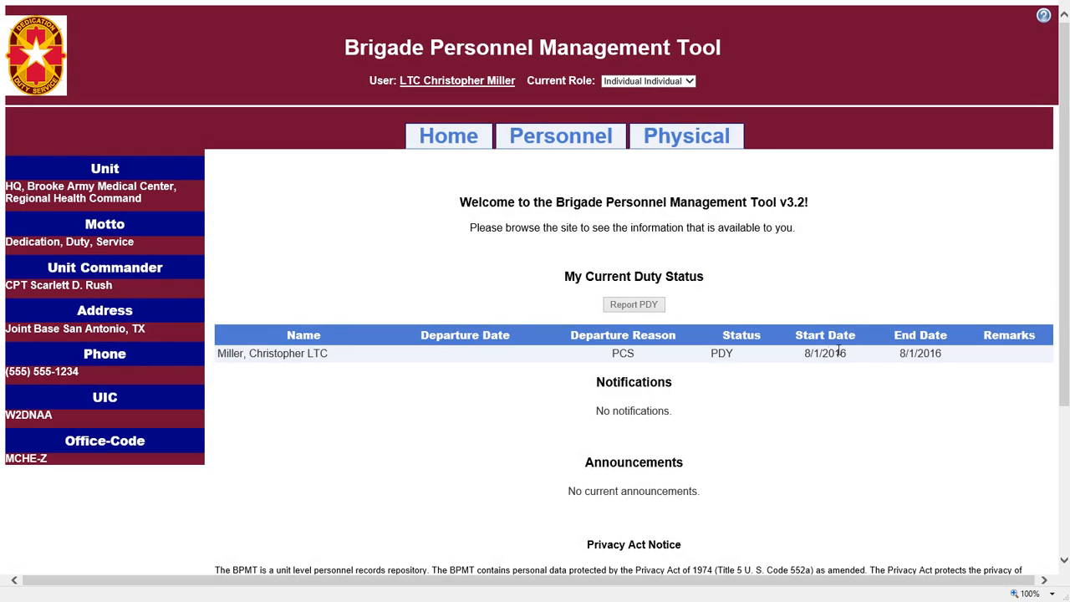
Step: Open the Individual Summary in the Personnel section and examine its contact, position, rating chain, personnel action and leave records
left_click(582, 147)
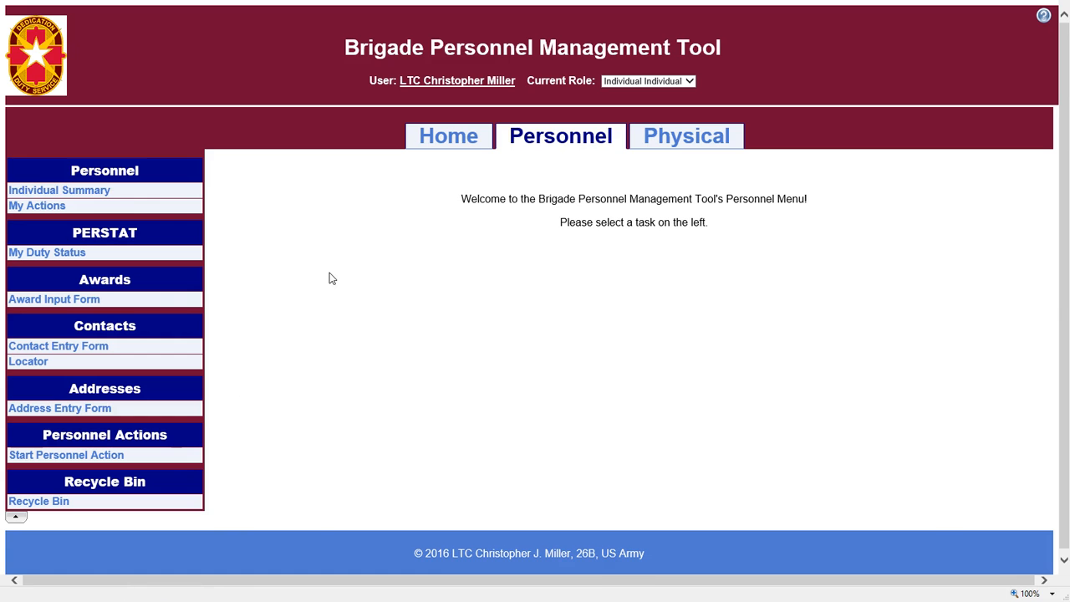
scroll(868, 345, "down", 2)
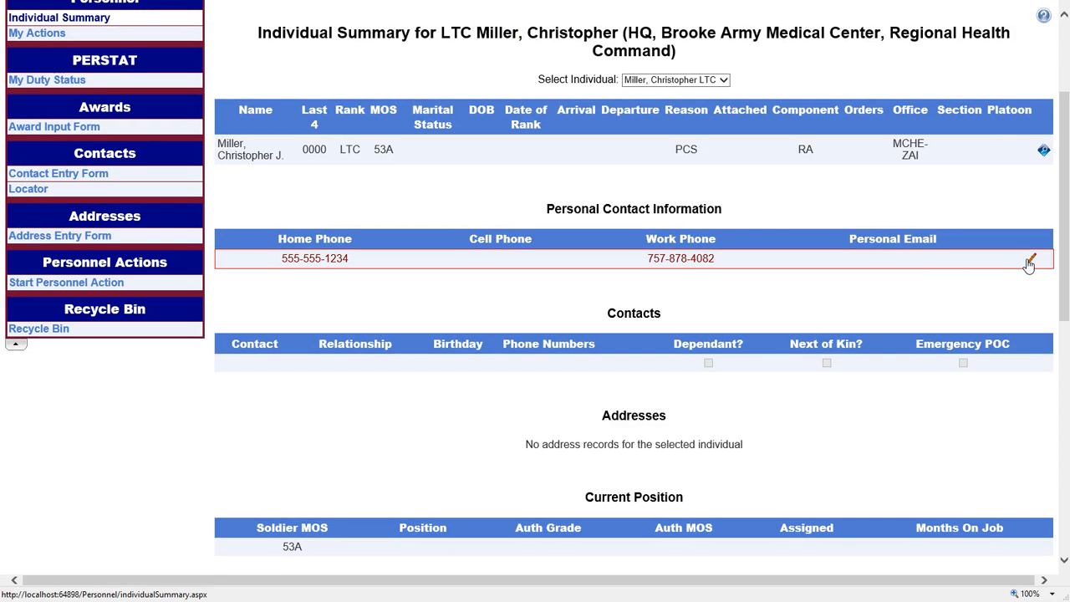
scroll(953, 266, "down", 2)
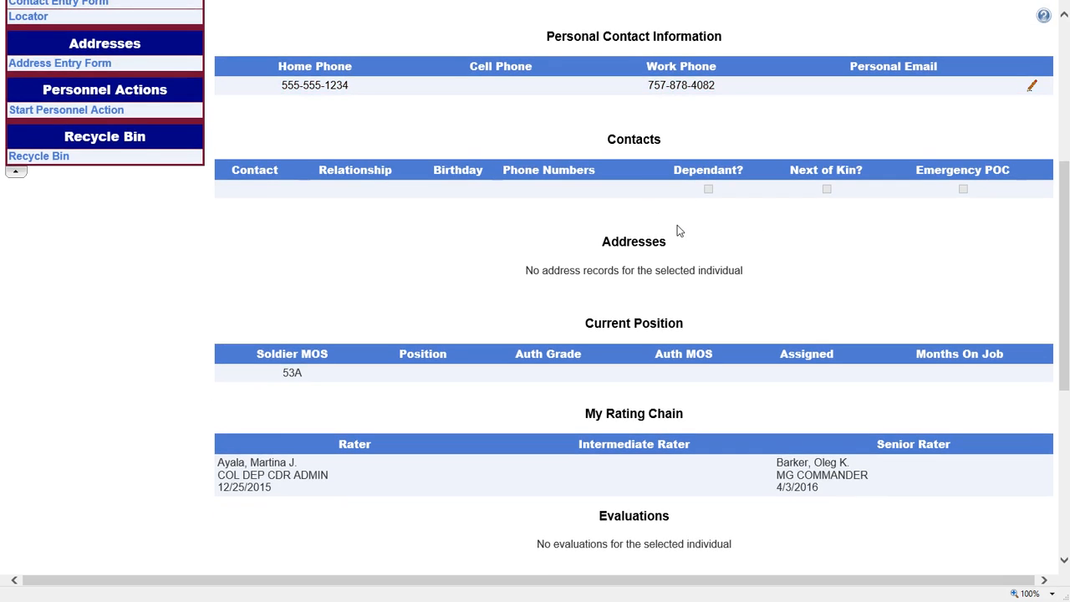
scroll(675, 229, "up", 2)
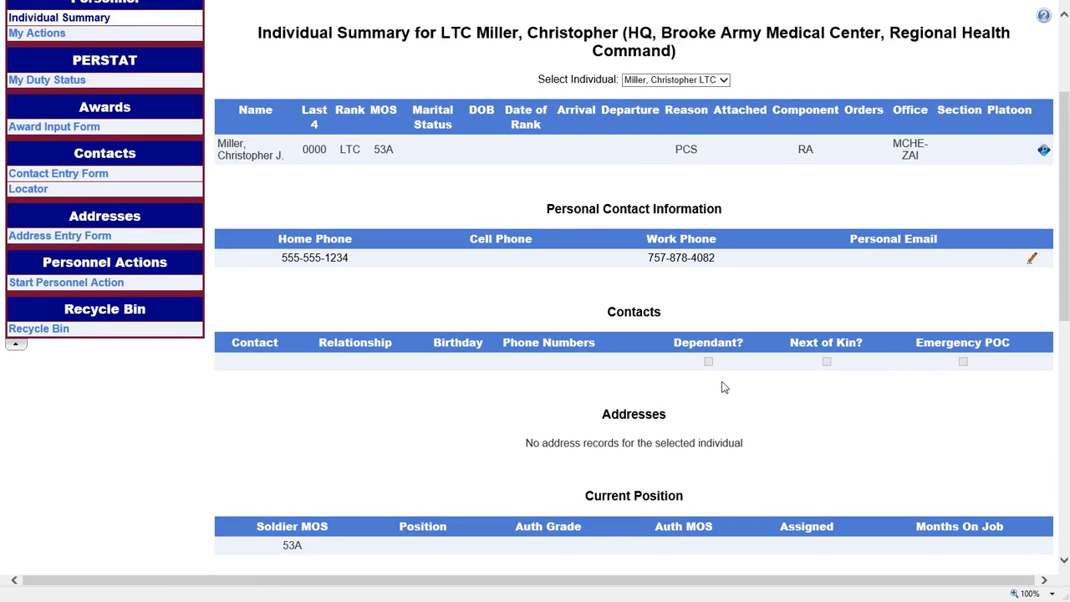
scroll(266, 225, "down", 1)
scroll(804, 333, "down", 1)
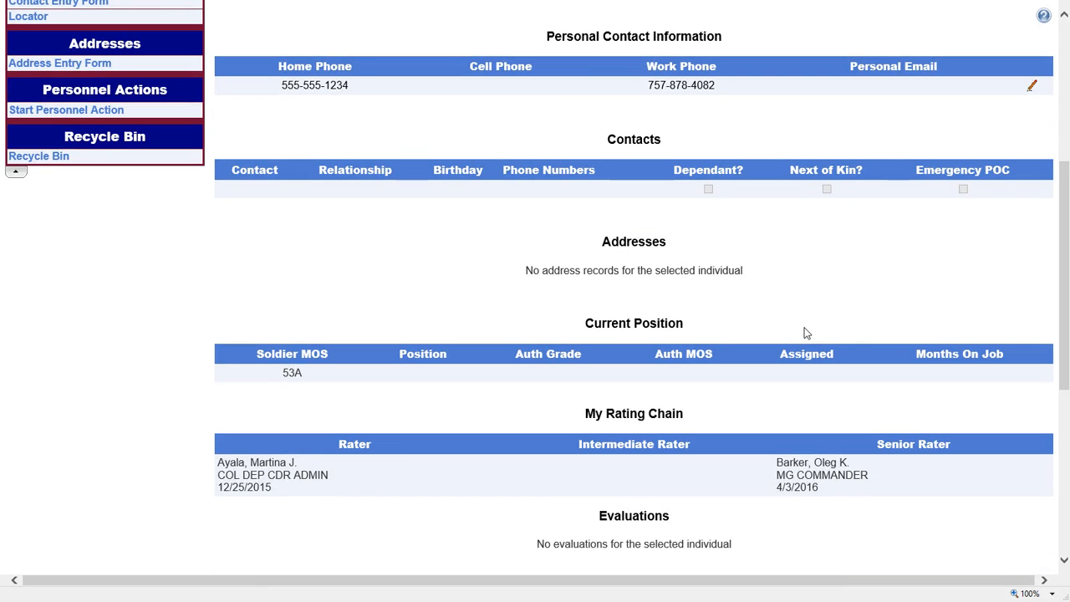
scroll(798, 333, "down", 2)
scroll(792, 336, "down", 1)
scroll(793, 337, "down", 2)
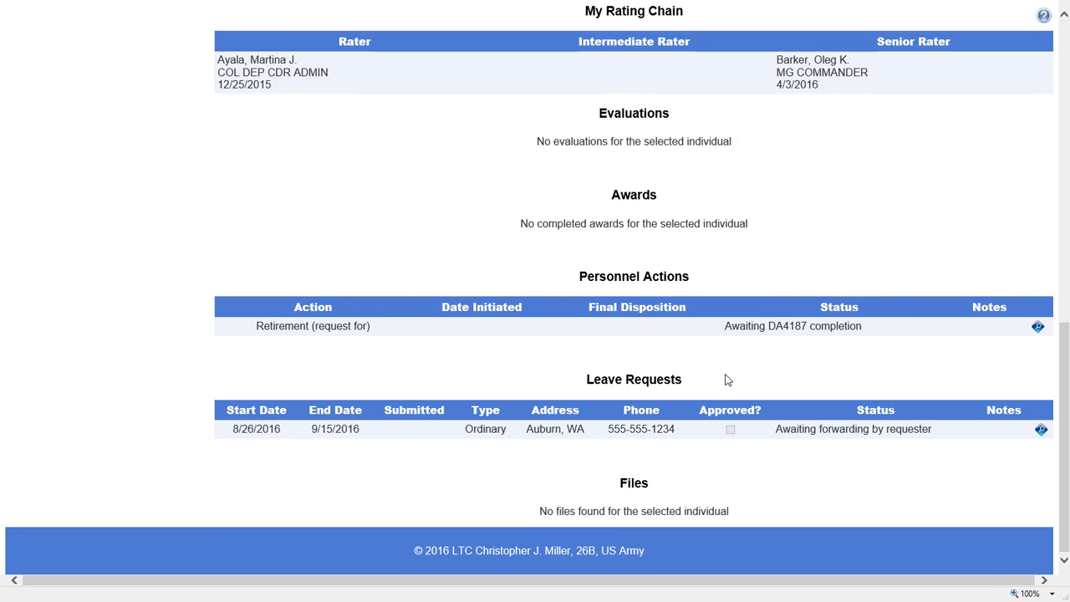
scroll(725, 380, "up", 1)
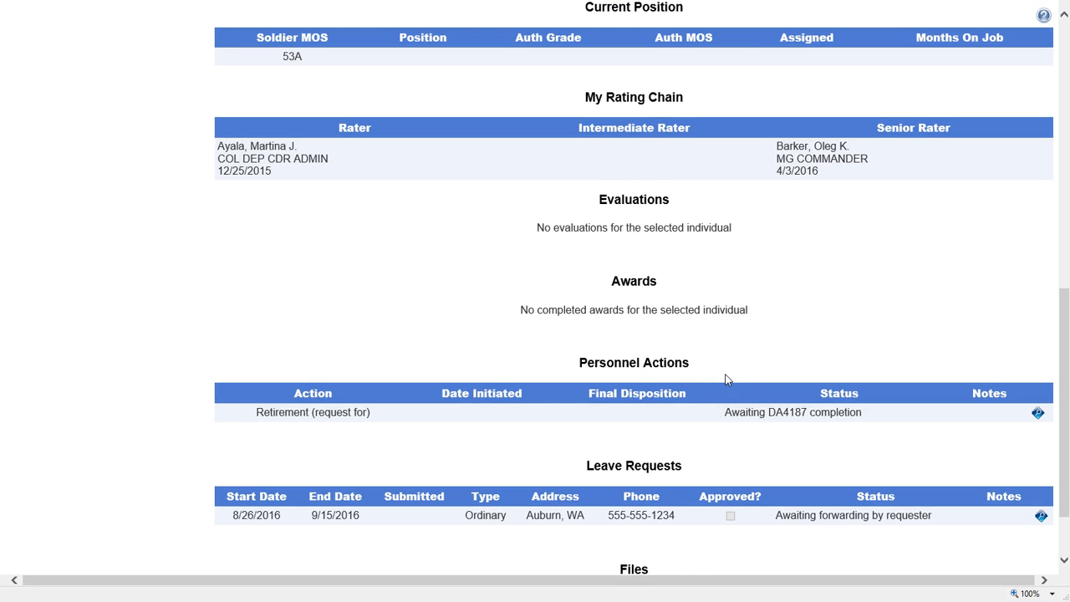
scroll(750, 374, "up", 7)
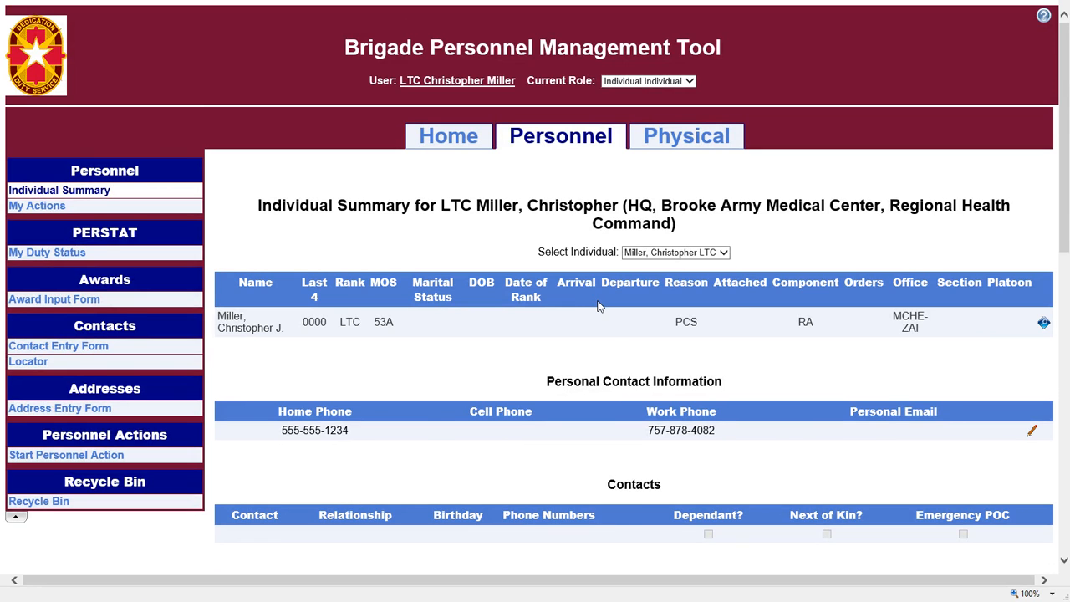
Step: Open My Actions and examine the awards, late suspense dates, flagged personnel actions and leave requests
scroll(789, 298, "down", 3)
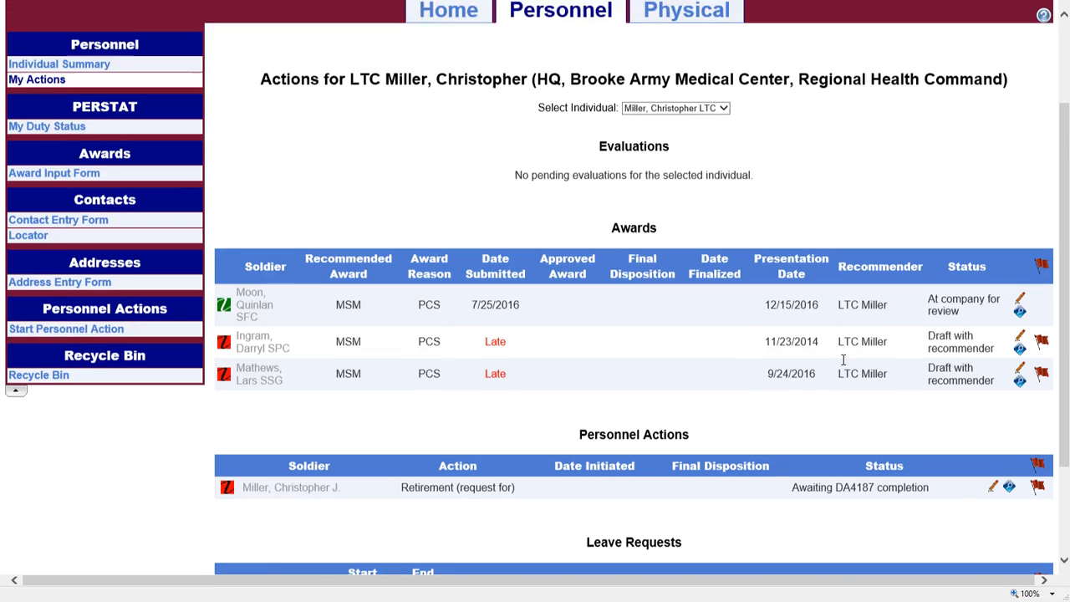
scroll(842, 360, "down", 1)
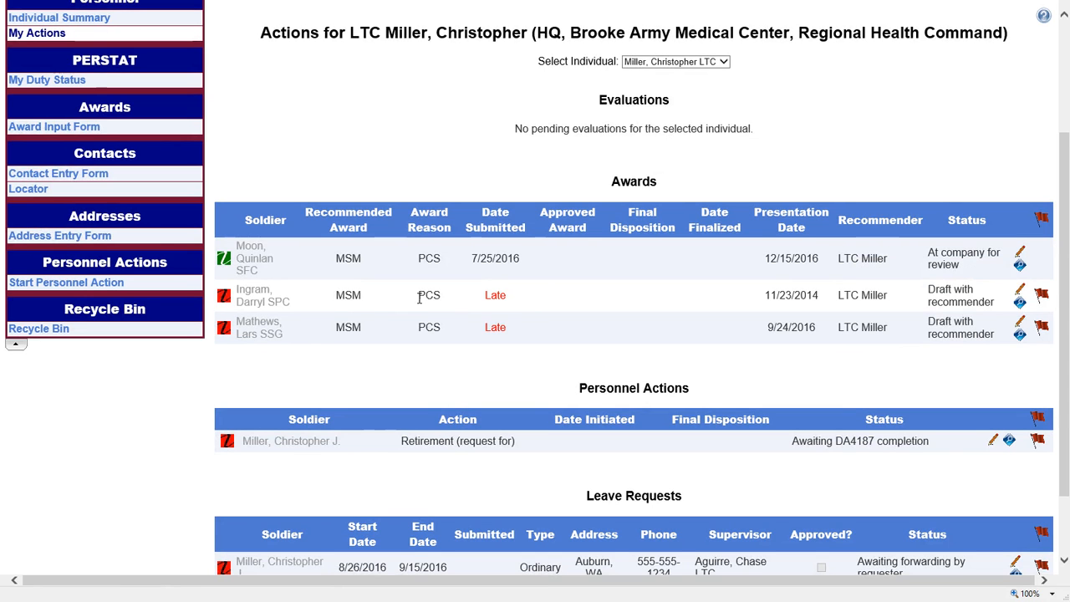
mouse_move(501, 299)
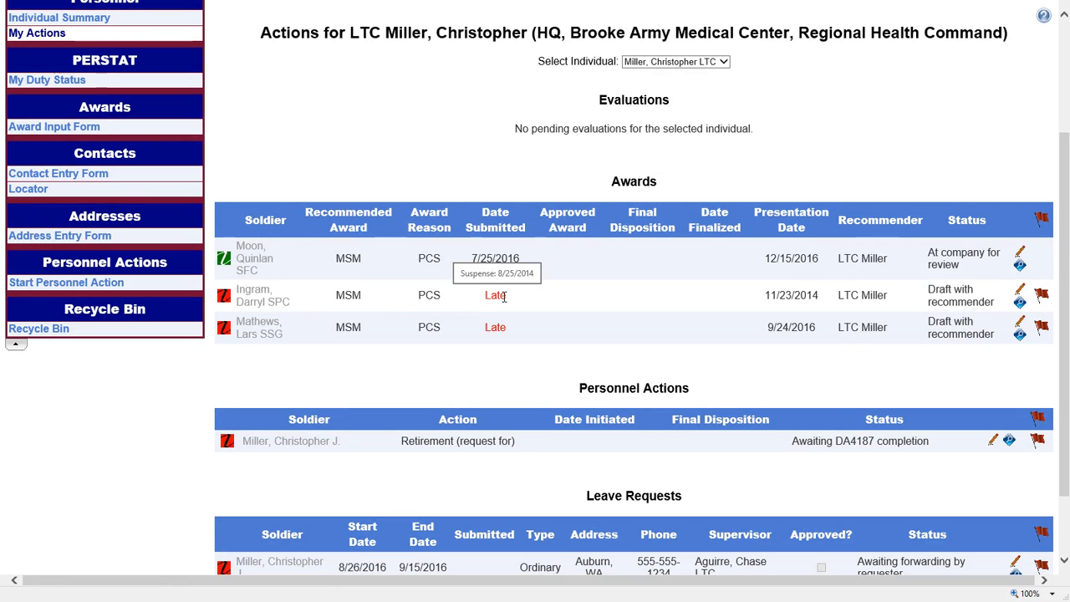
double_click(795, 296)
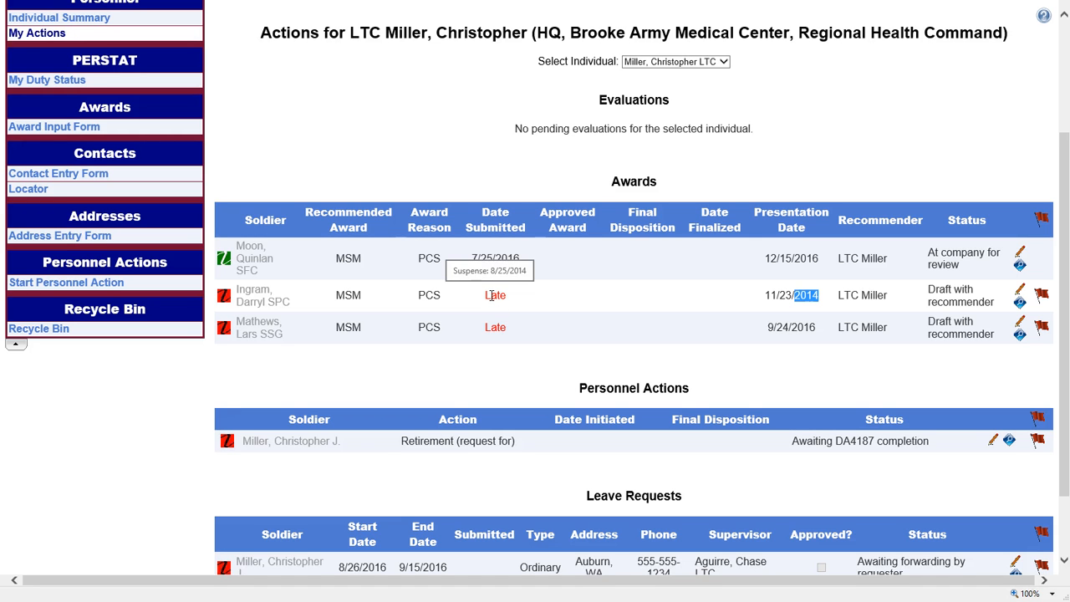
scroll(567, 315, "down", 2)
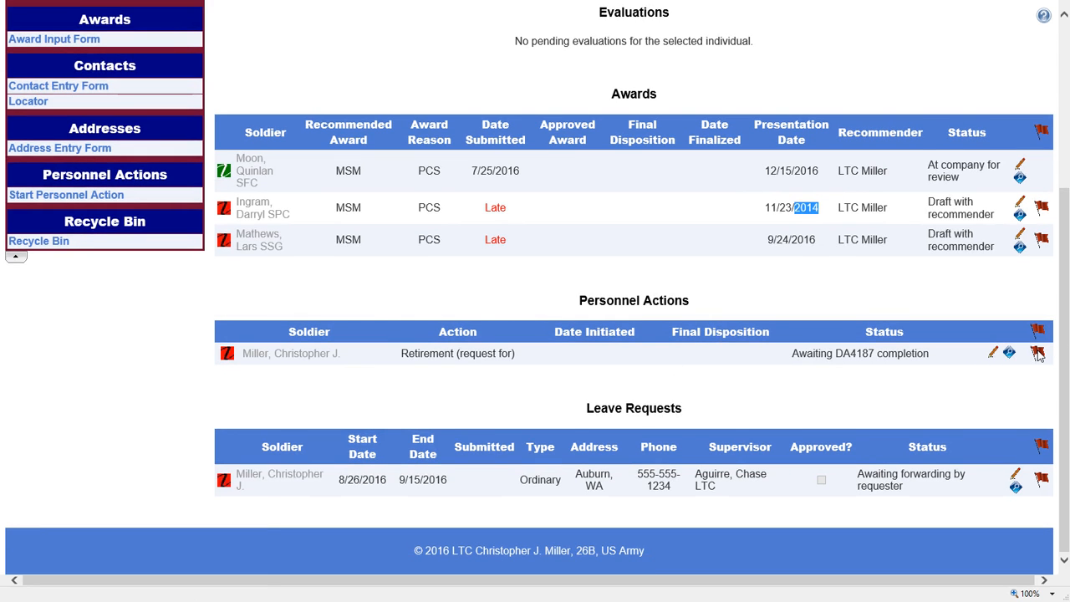
mouse_move(1038, 354)
mouse_move(866, 355)
scroll(743, 351, "up", 2)
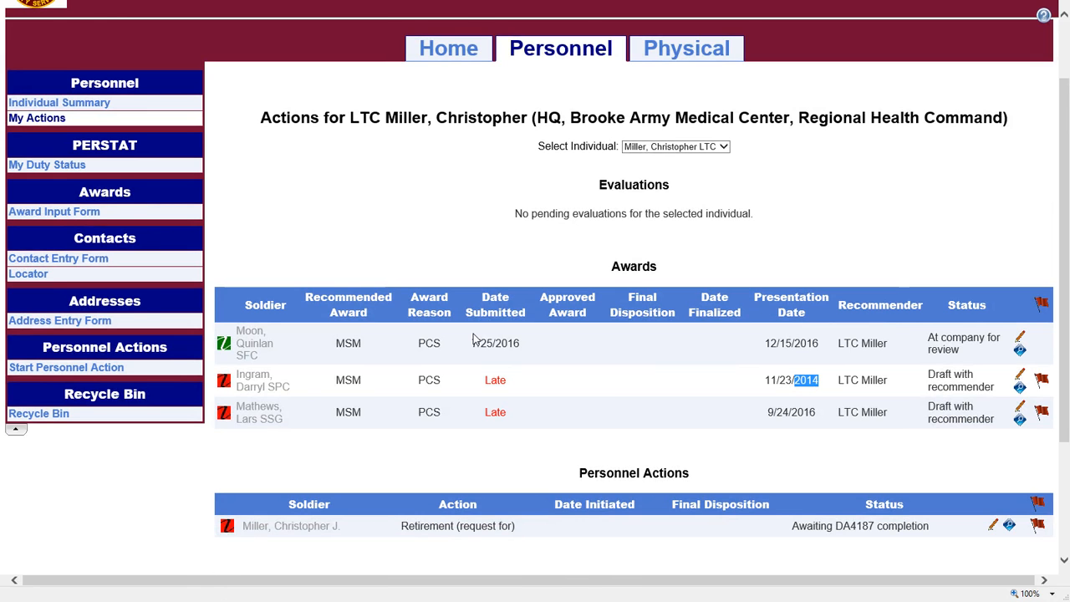
scroll(477, 337, "up", 1)
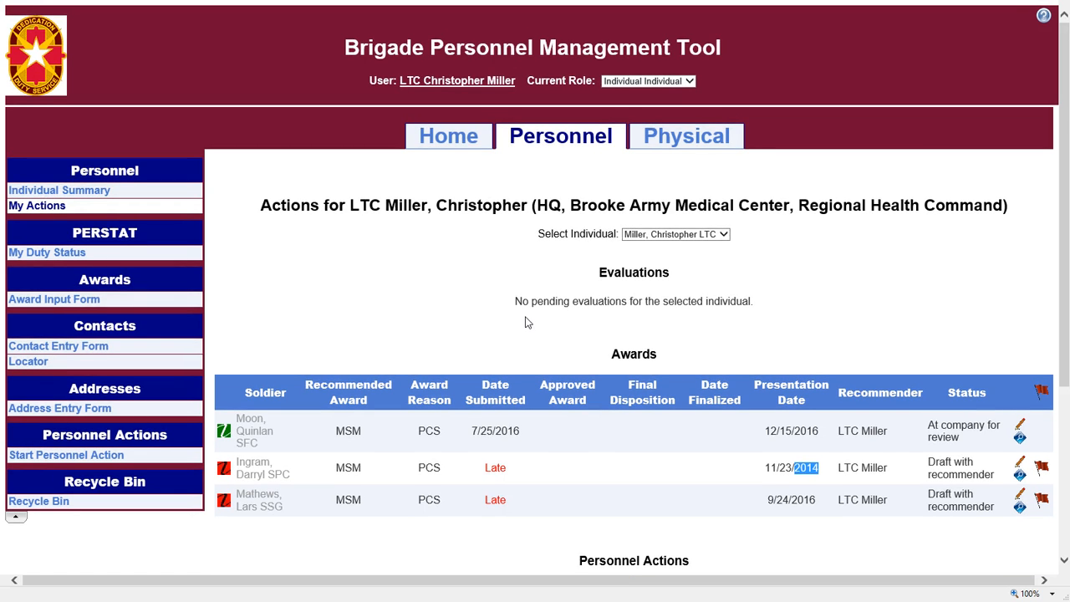
Step: Set the current role to Admin Admin and open the Admin section
left_click(667, 82)
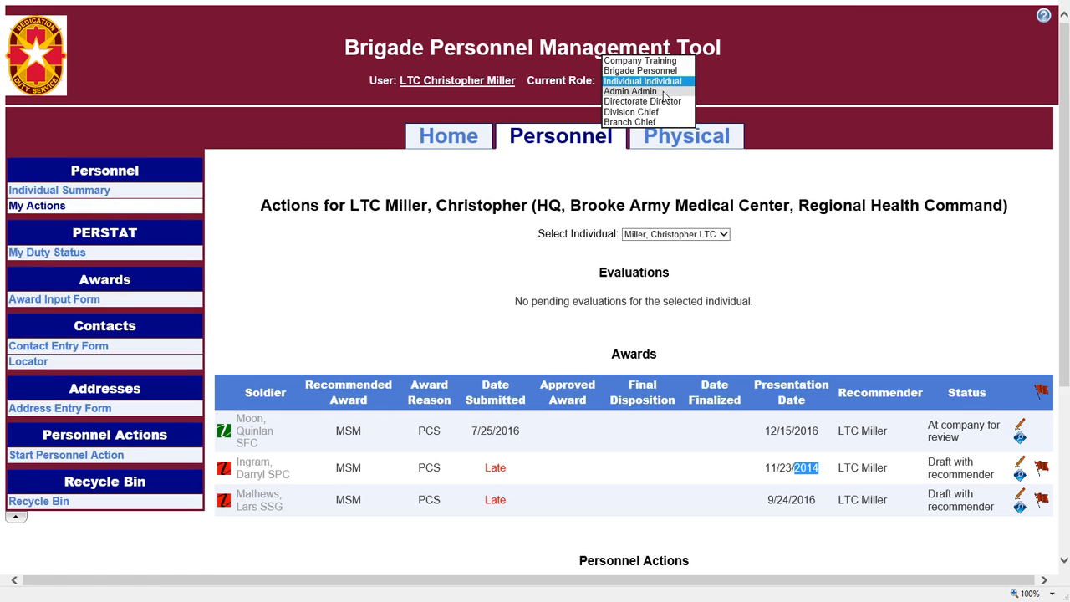
left_click(665, 92)
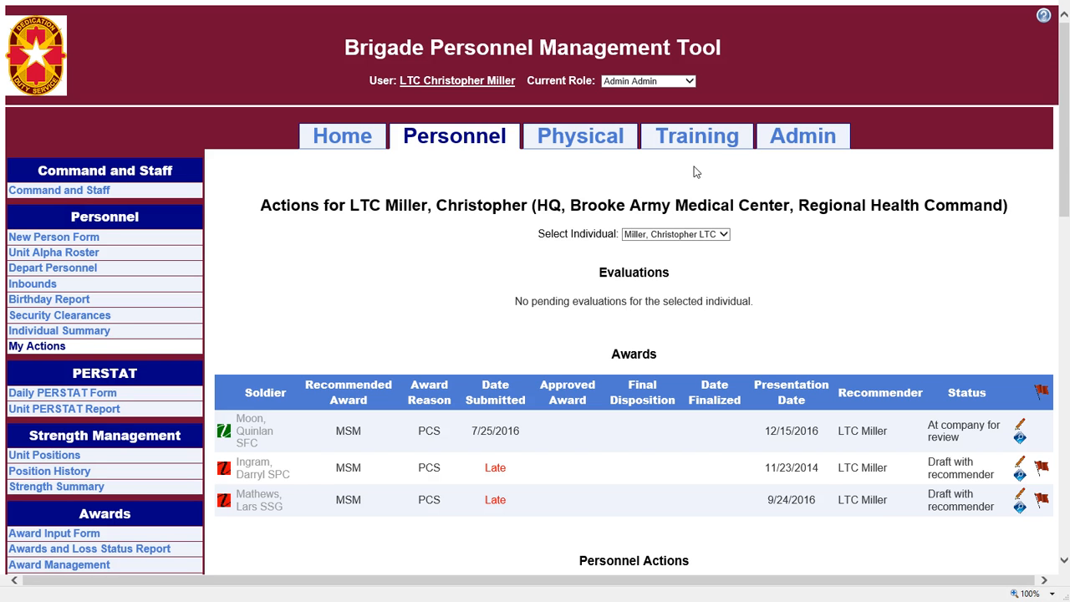
left_click(797, 148)
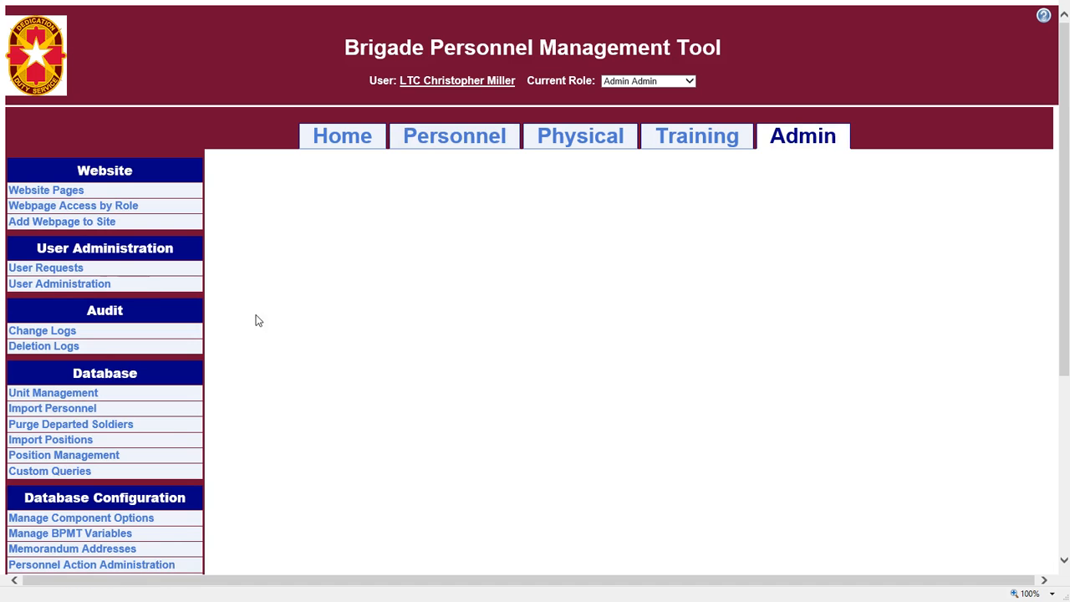
Step: Look over the administration options and open the Unit Management page
scroll(269, 324, "down", 1)
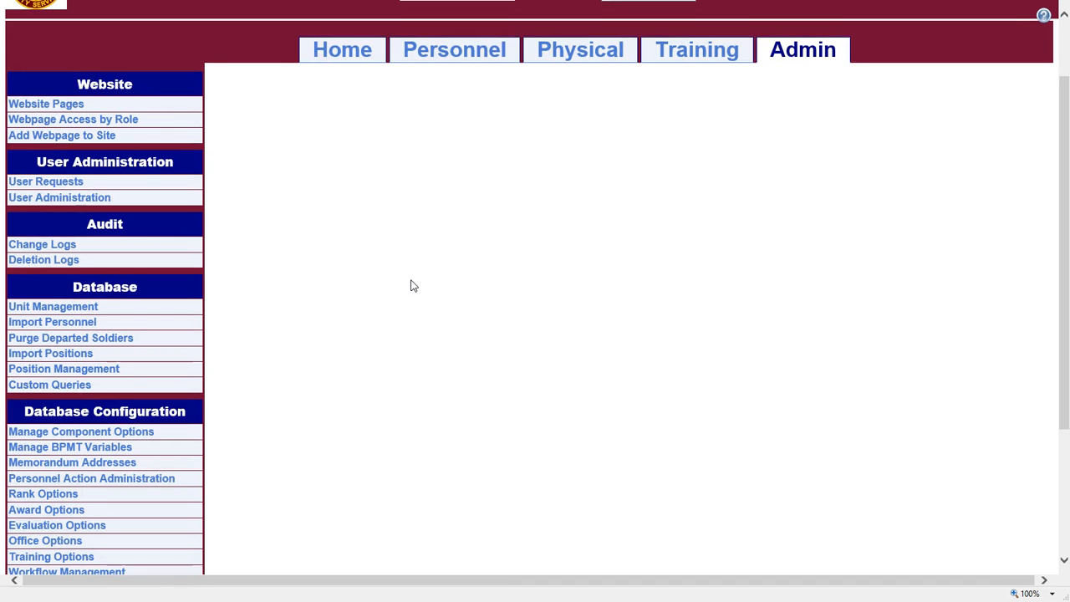
scroll(418, 315, "down", 1)
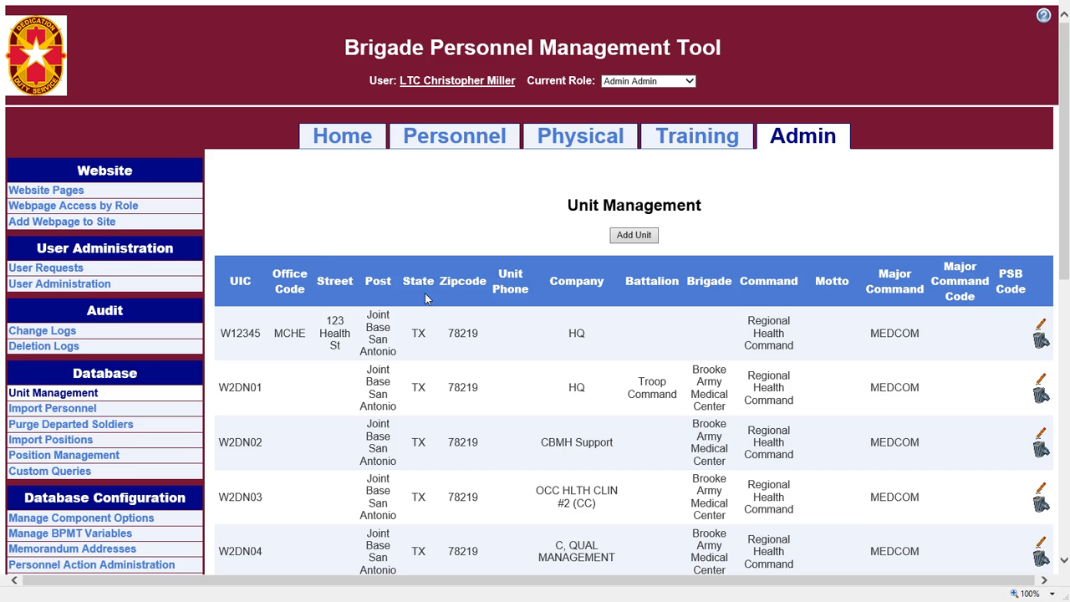
scroll(445, 319, "down", 2)
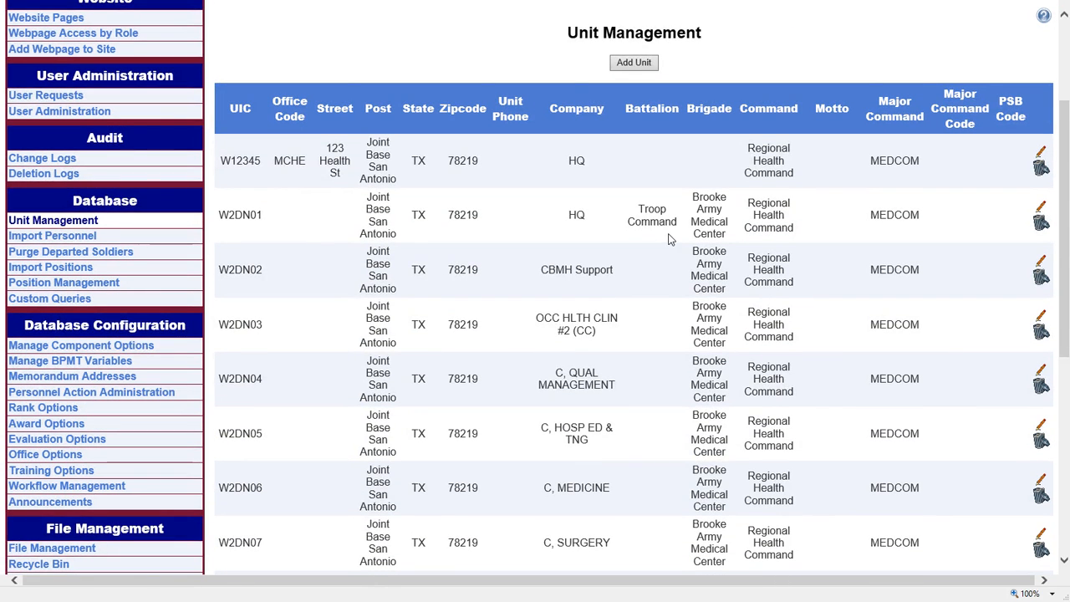
Step: Open the New Unit Form to examine its fields, then cancel without adding a unit
left_click(635, 63)
scroll(627, 263, "down", 3)
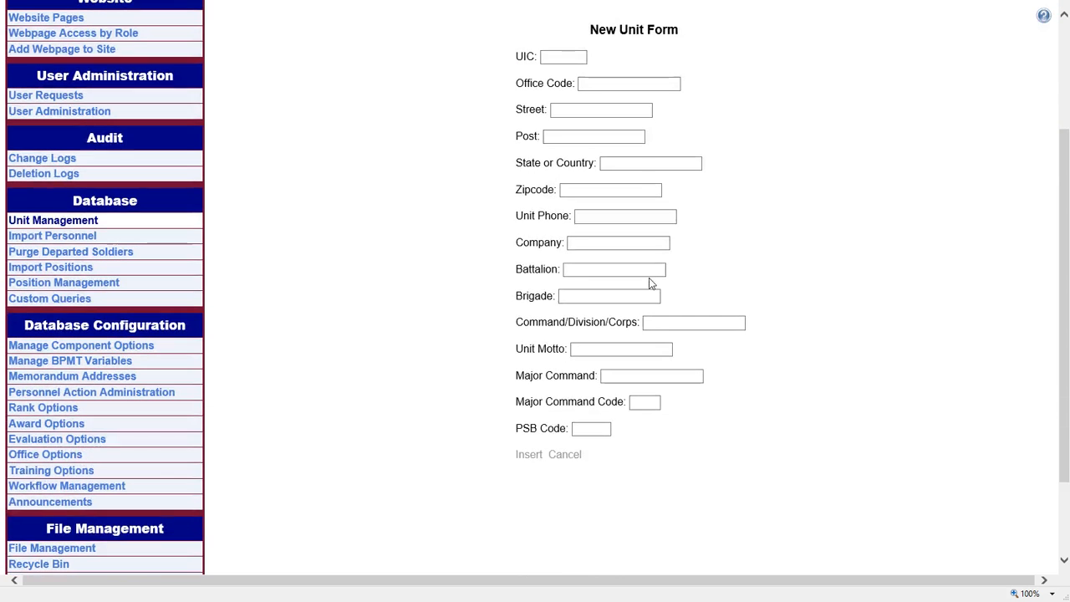
left_click(578, 457)
Step: Review the full Unit Management list, checking the UICs with their company, battalion, brigade and command entries
scroll(661, 315, "down", 1)
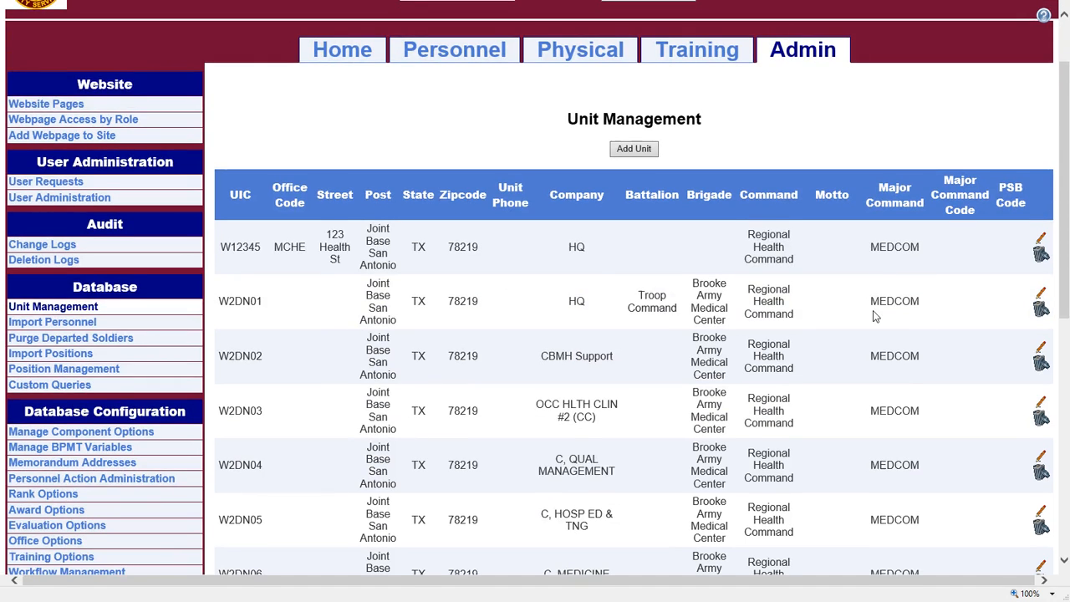
scroll(728, 276, "down", 2)
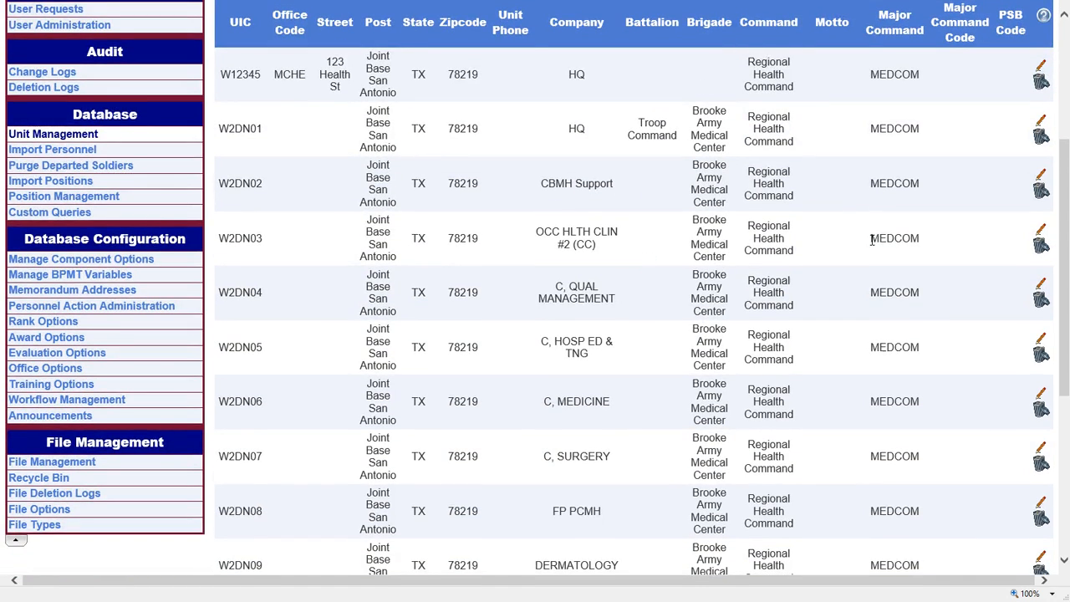
scroll(870, 242, "down", 3)
scroll(866, 243, "down", 2)
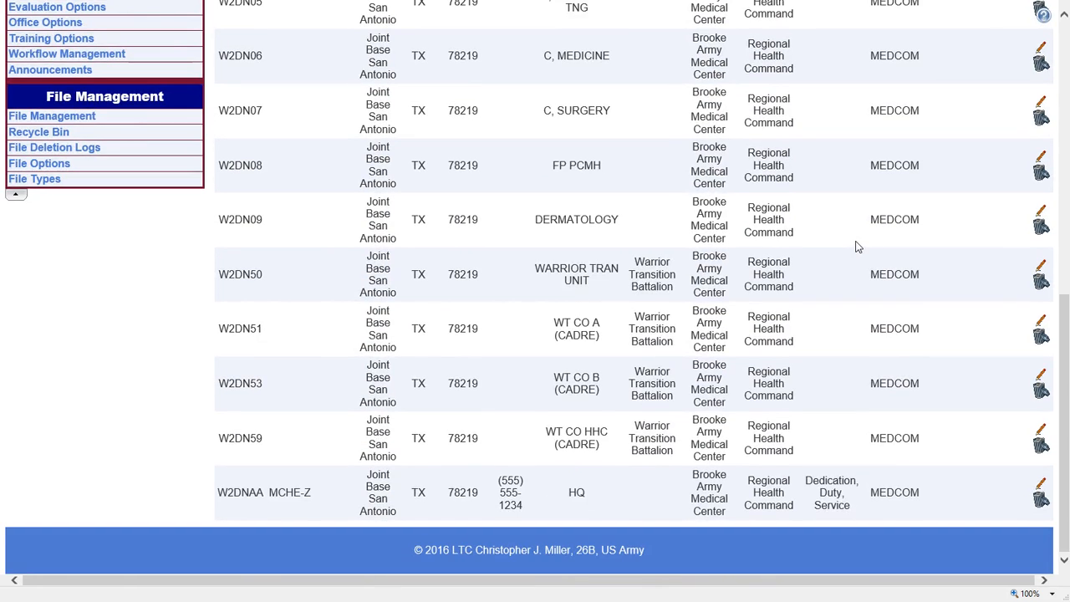
scroll(859, 245, "up", 6)
scroll(854, 246, "up", 1)
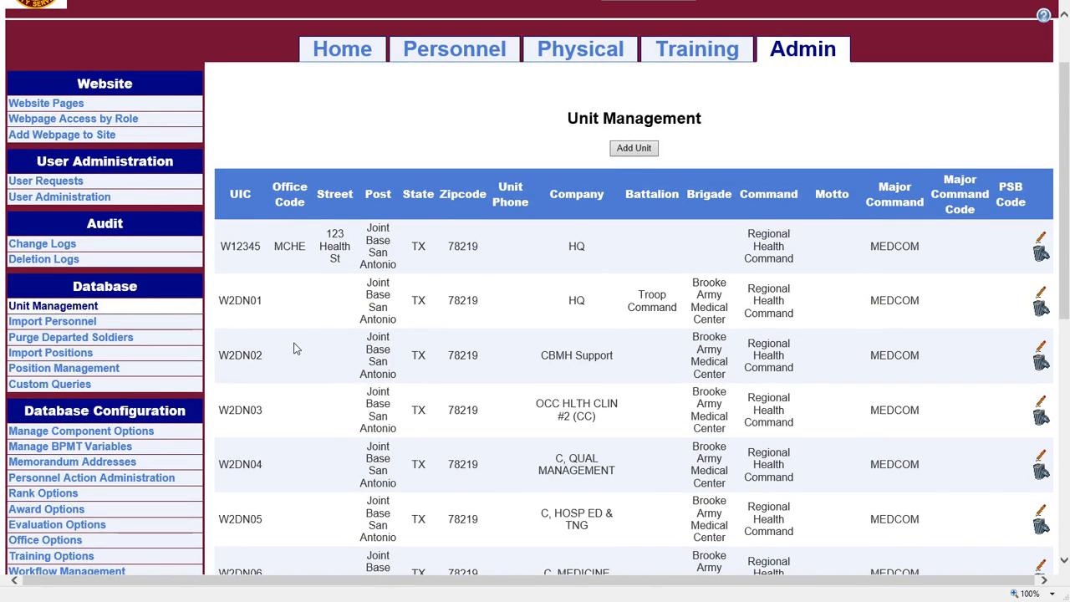
scroll(481, 334, "down", 3)
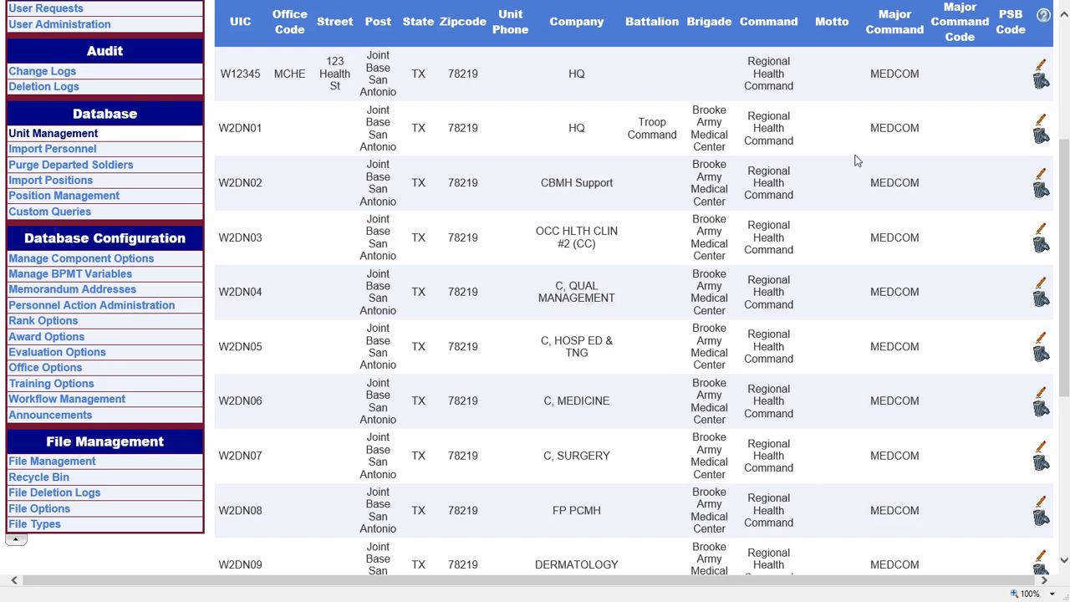
scroll(756, 186, "down", 5)
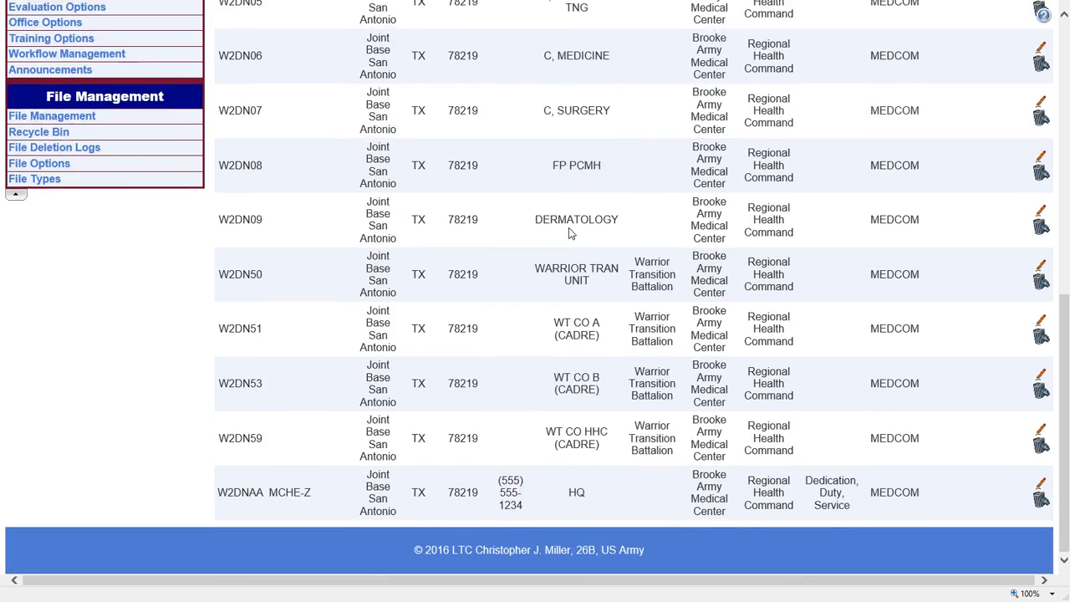
Step: Open the Import Positions page and look over its import wizard, default UIC and comparison key
scroll(738, 316, "up", 5)
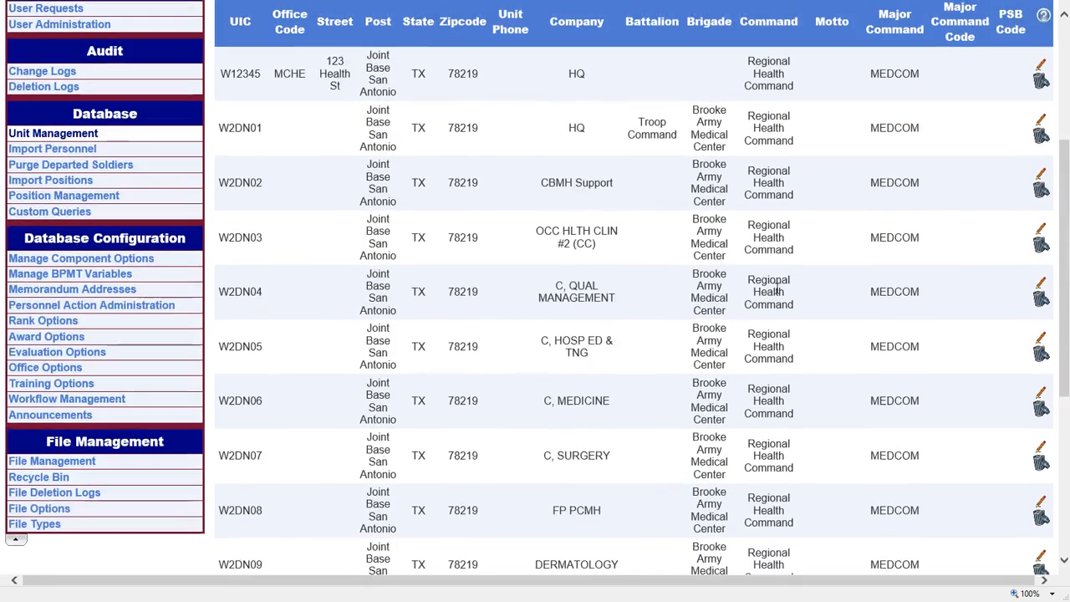
scroll(719, 336, "up", 3)
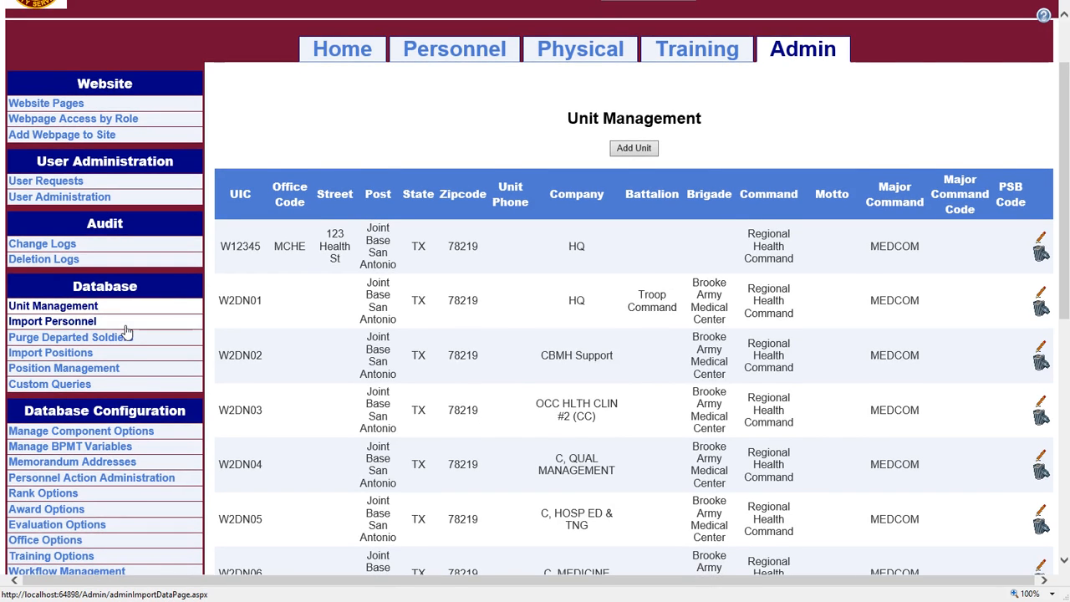
scroll(155, 353, "down", 1)
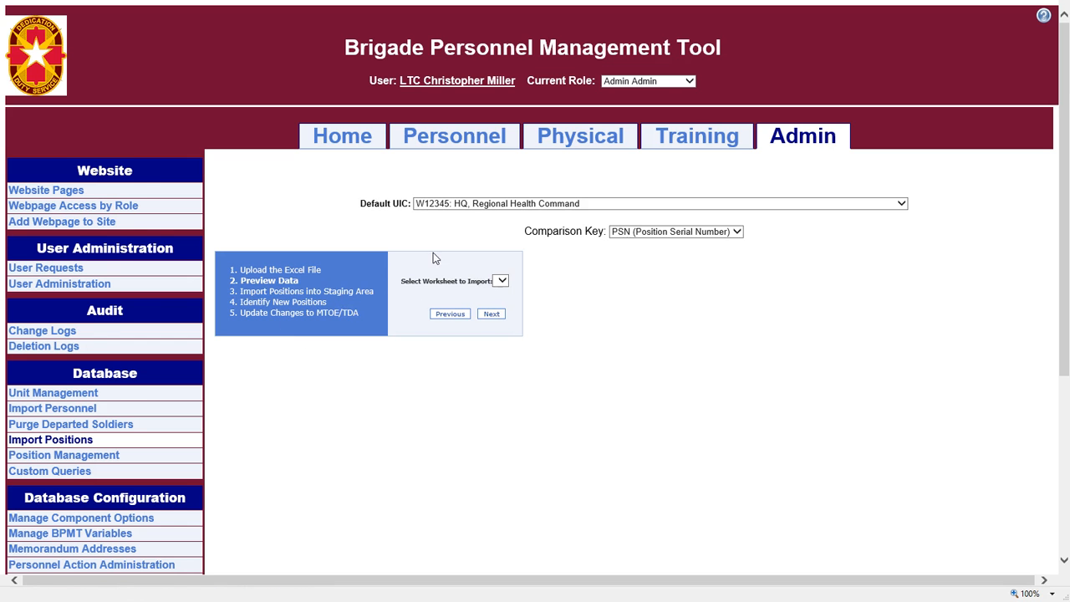
scroll(356, 291, "down", 1)
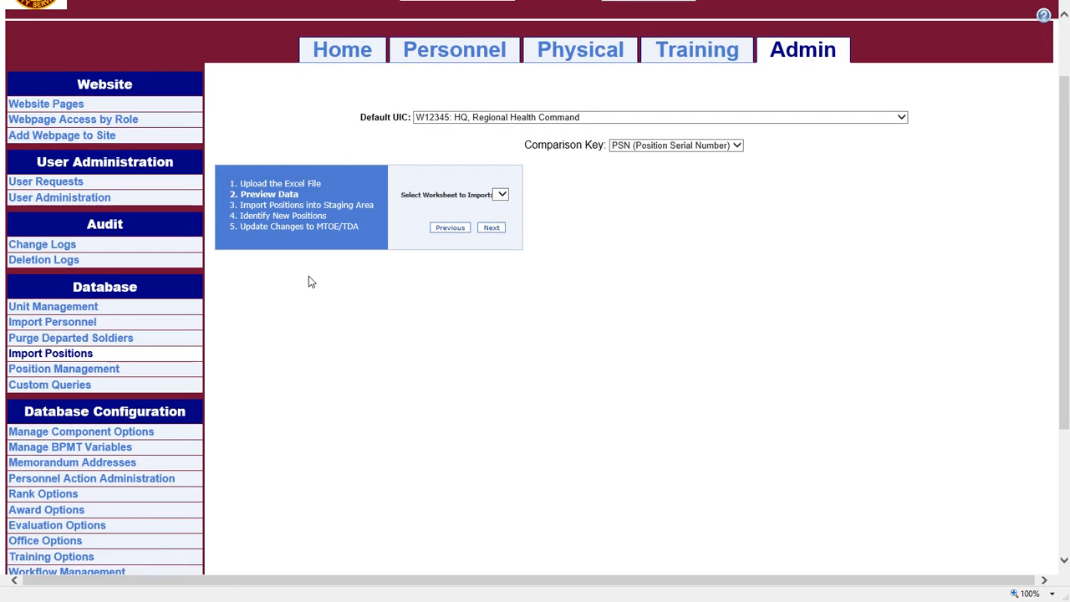
Step: Open the Import Personnel page and view the Excel file chooser, cancelling it without picking a file
left_click(88, 327)
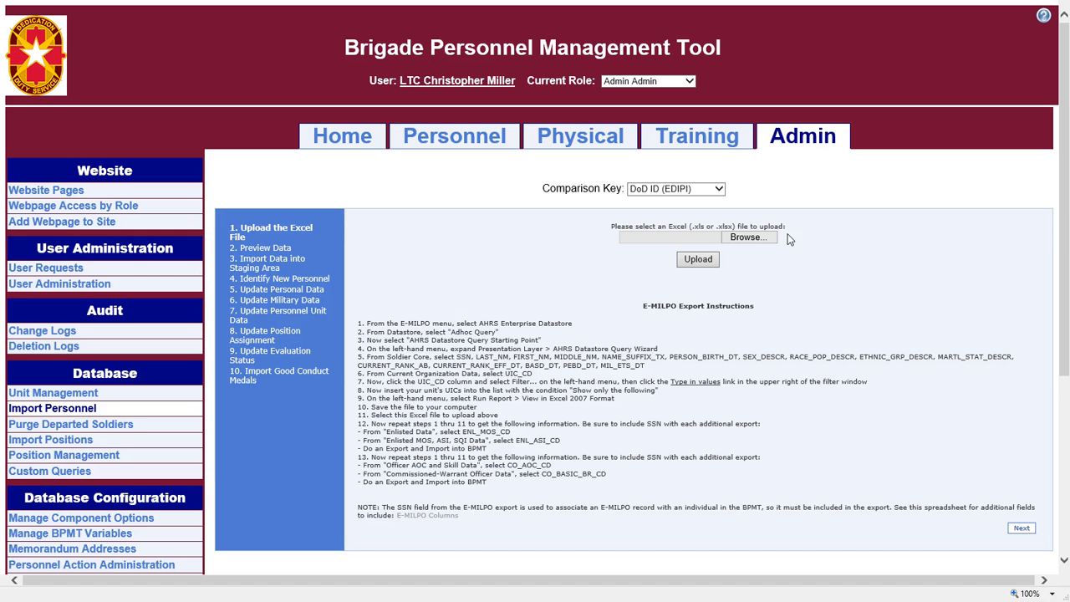
left_click(749, 238)
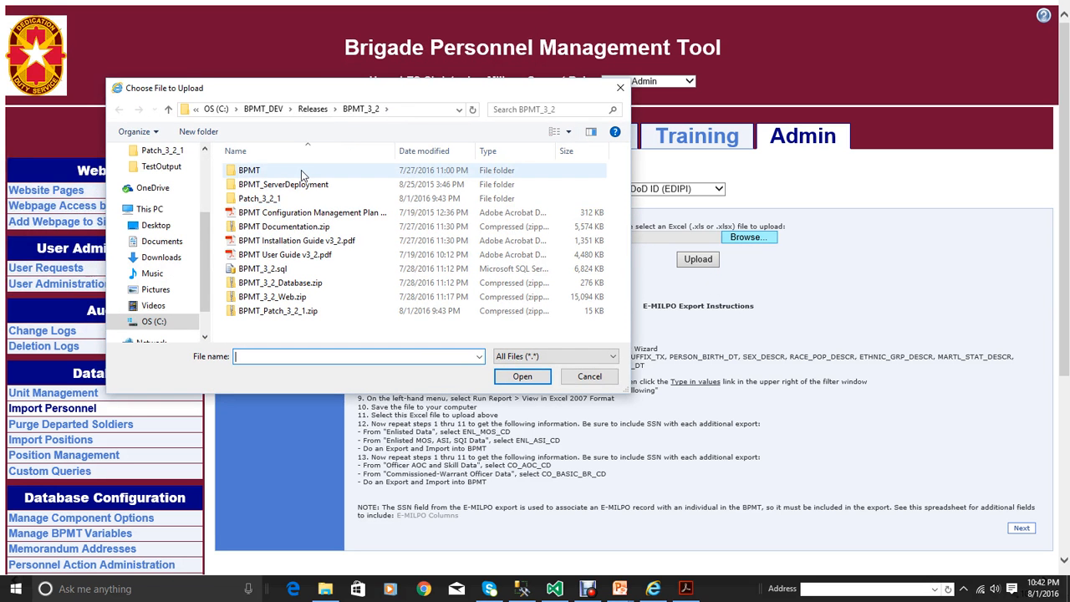
left_click(583, 376)
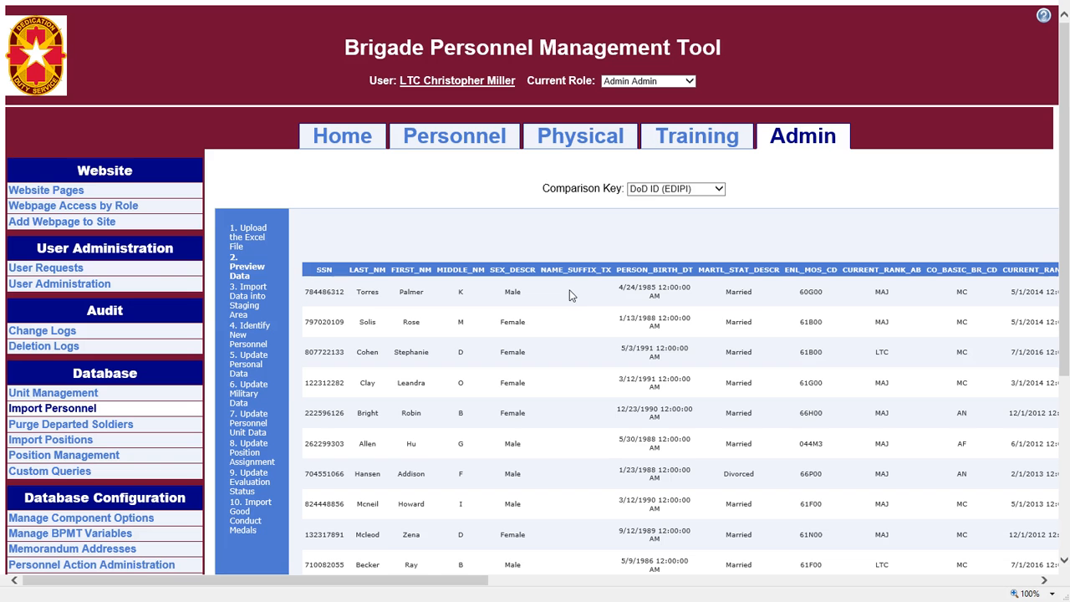
Step: Preview the uploaded personnel spreadsheet, keep the NewData$ worksheet and proceed to importing data into the staging area
left_click_drag(486, 582, 756, 584)
left_click(752, 238)
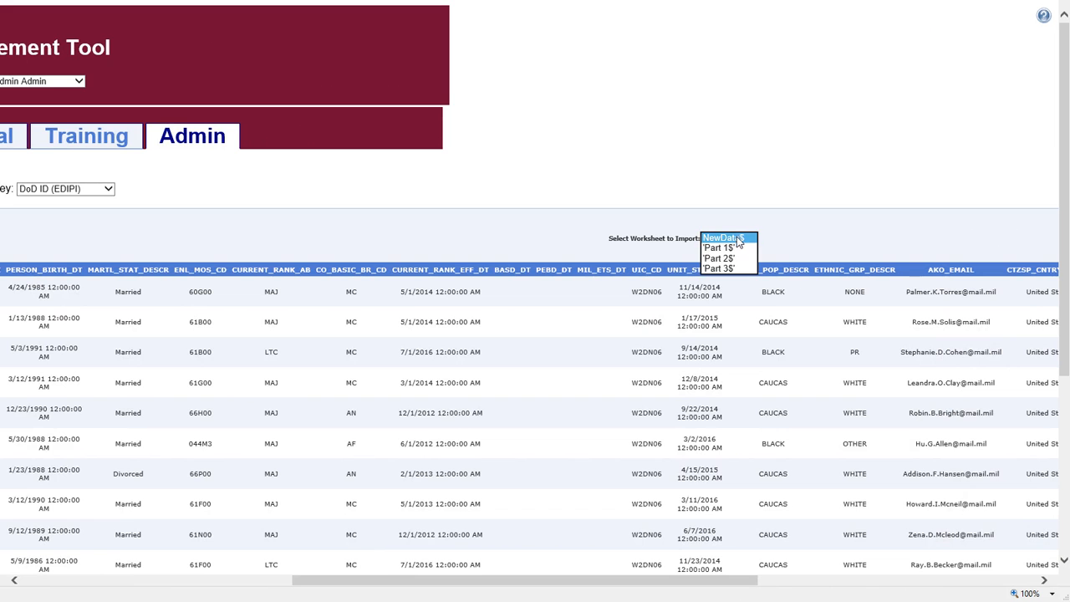
left_click(795, 238)
left_click_drag(513, 582, 247, 575)
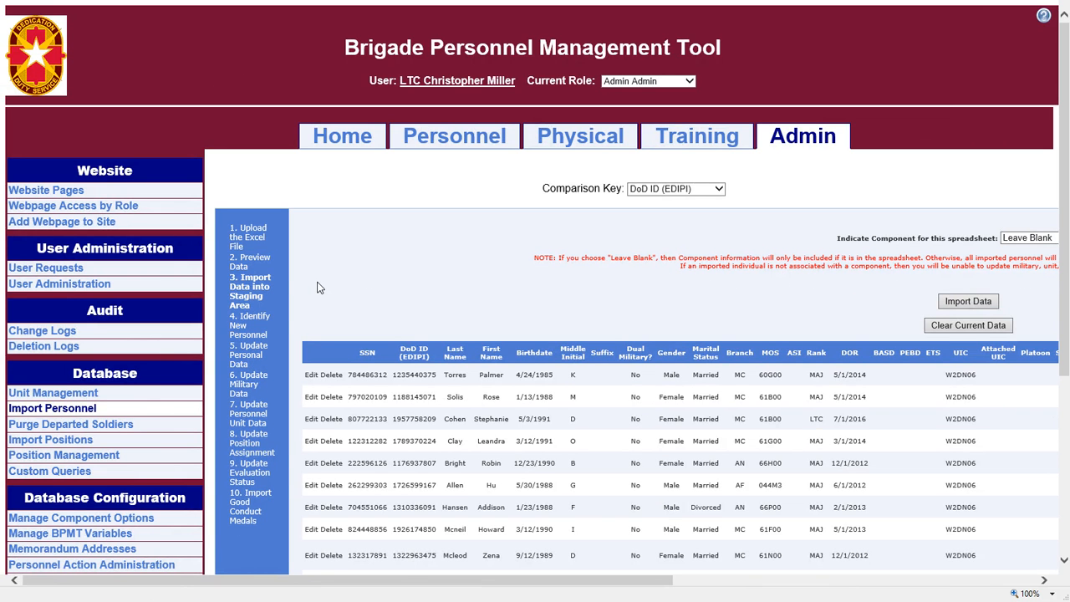
Step: Clear the current staging data and import the spreadsheet with Regular Army as its component
scroll(380, 299, "down", 2)
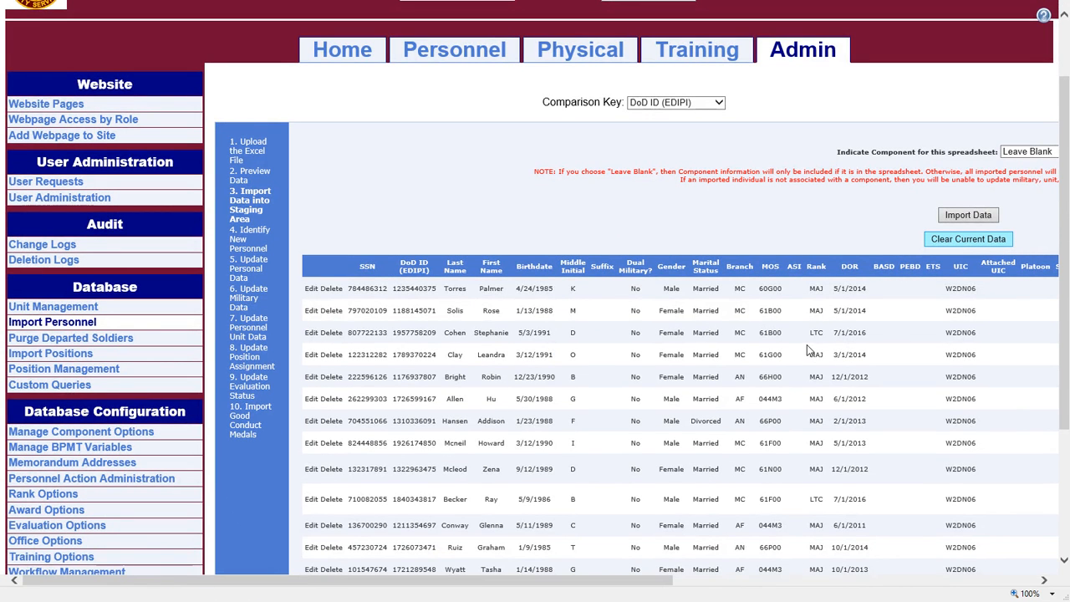
left_click(968, 242)
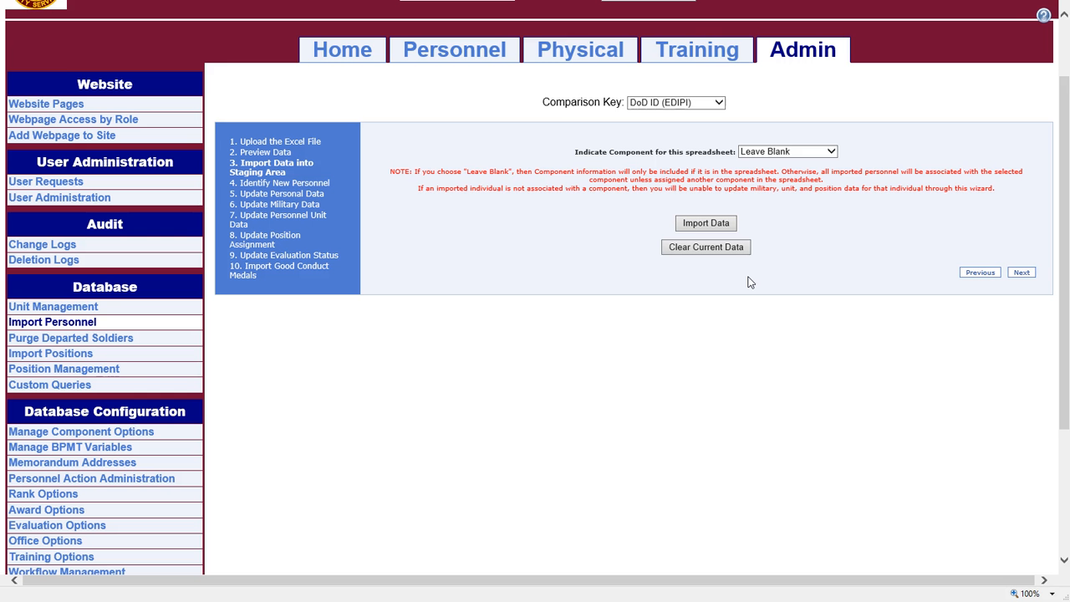
left_click(821, 156)
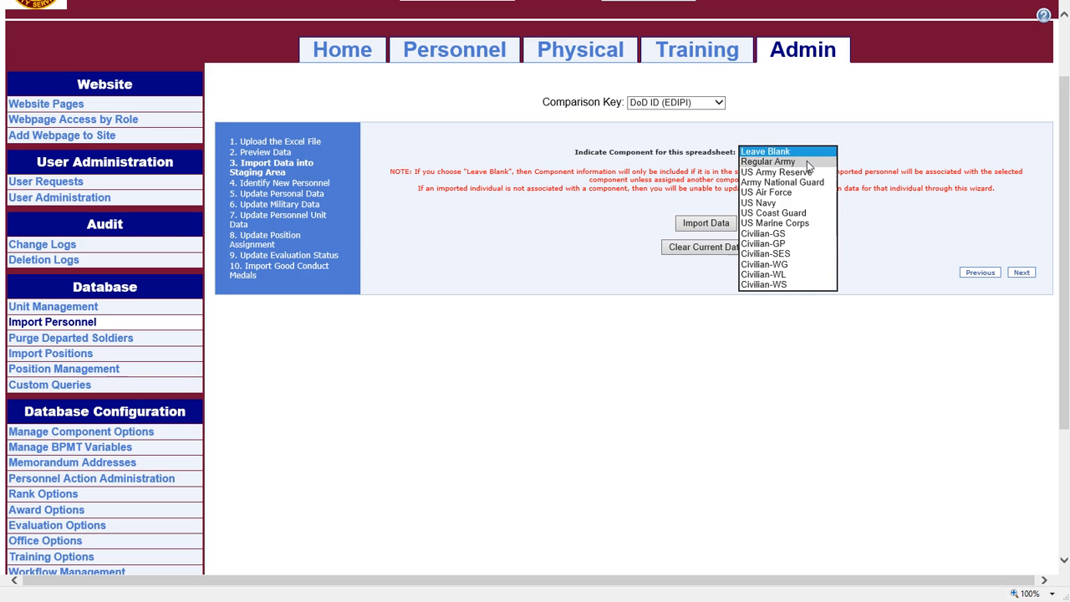
left_click(825, 168)
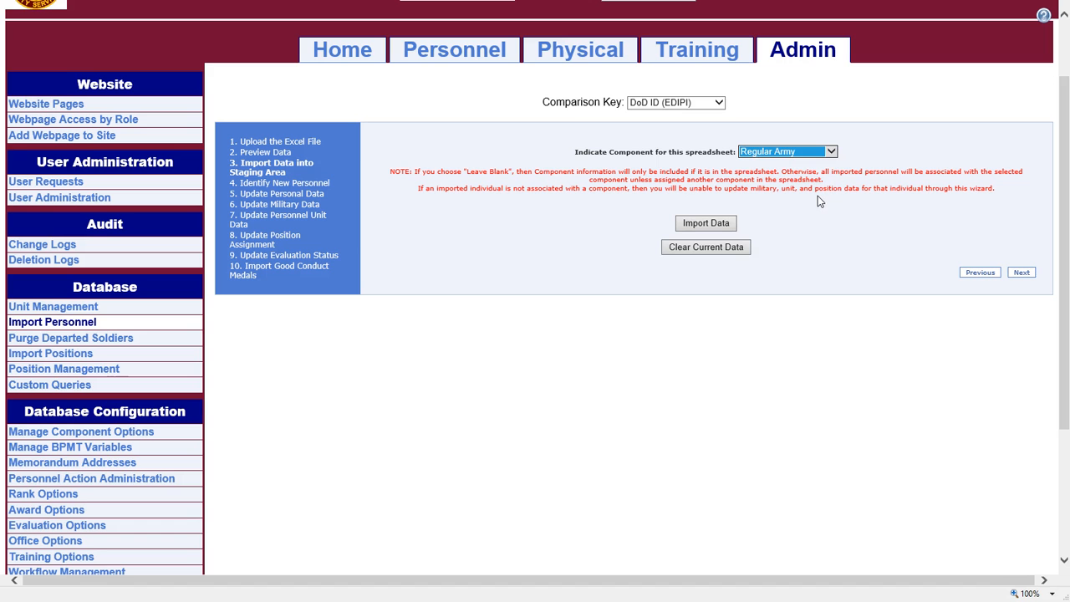
left_click(717, 224)
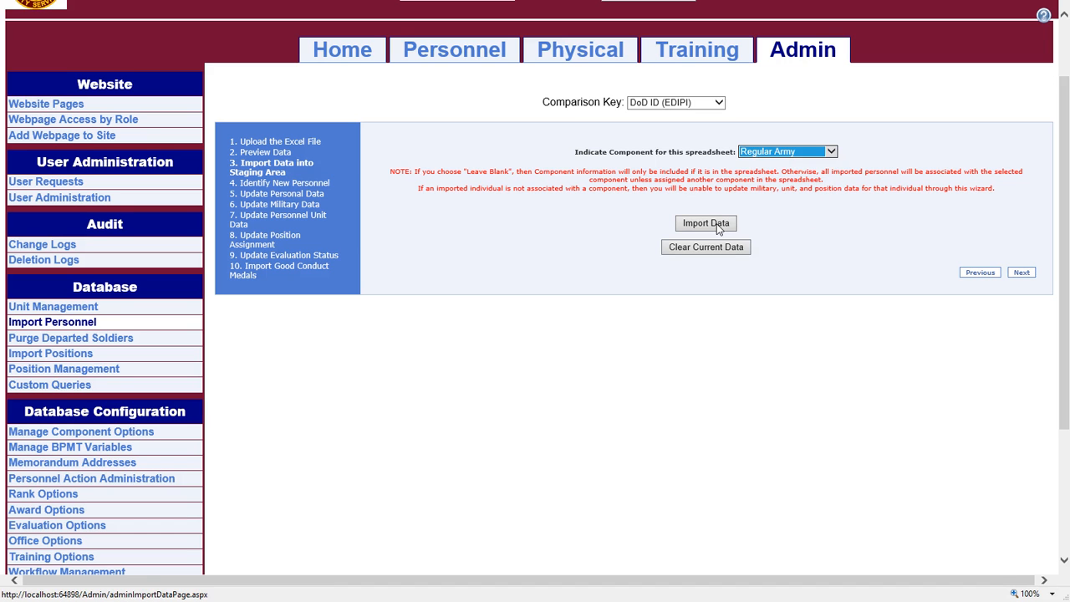
left_click(707, 224)
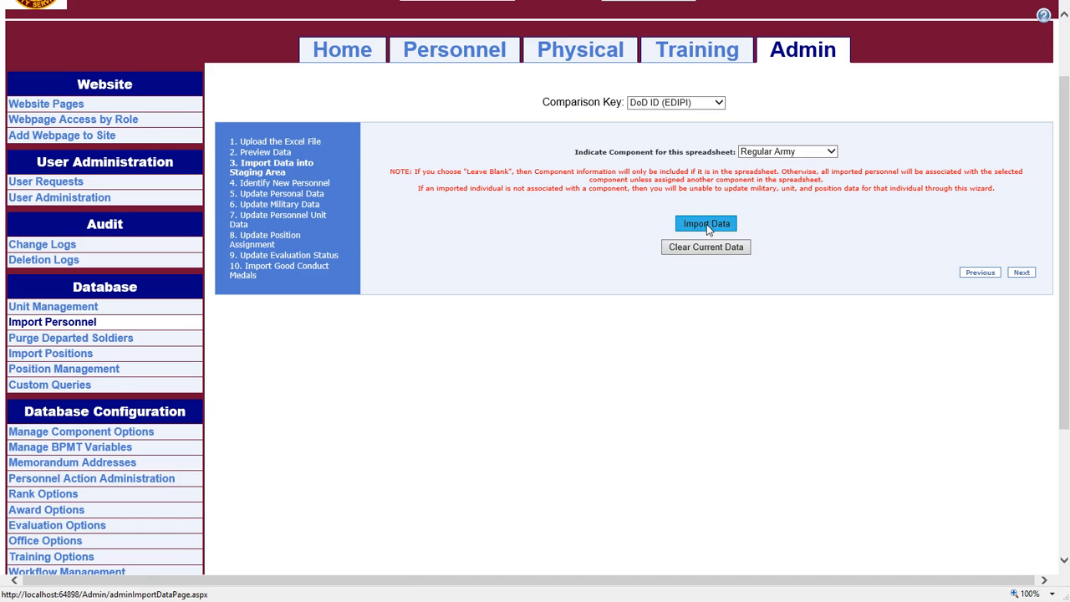
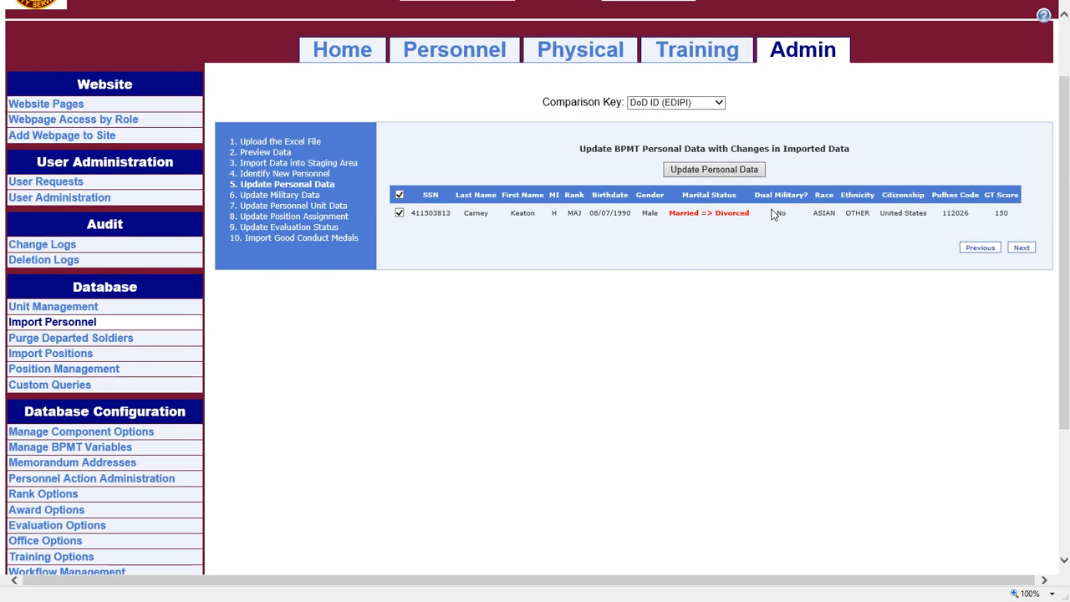
Step: Apply the imported changes for all listed personnel to their personal, military and unit assignment data
left_click(731, 170)
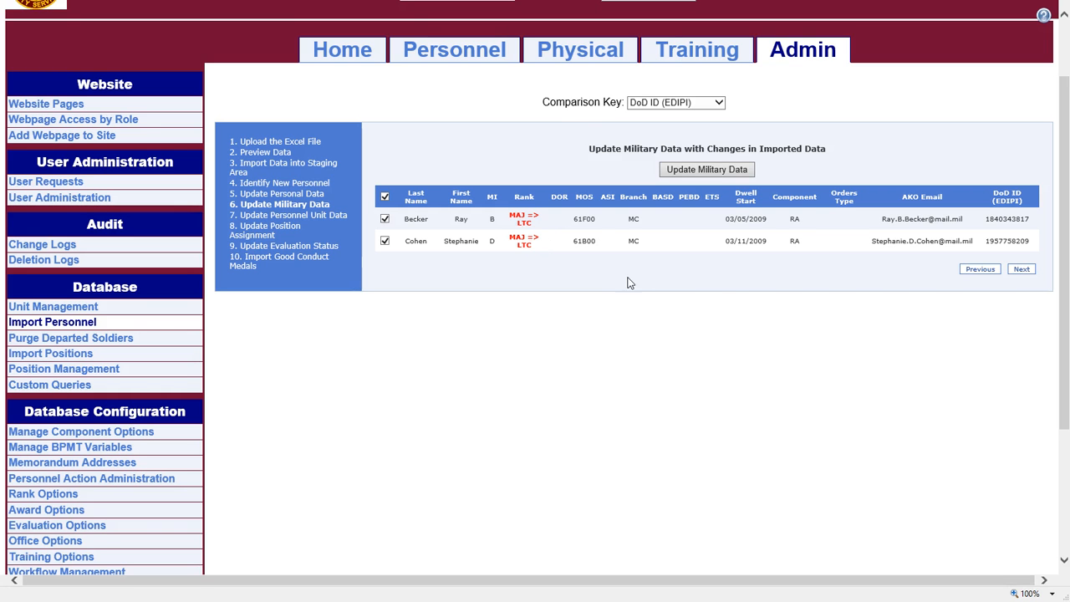
left_click(704, 171)
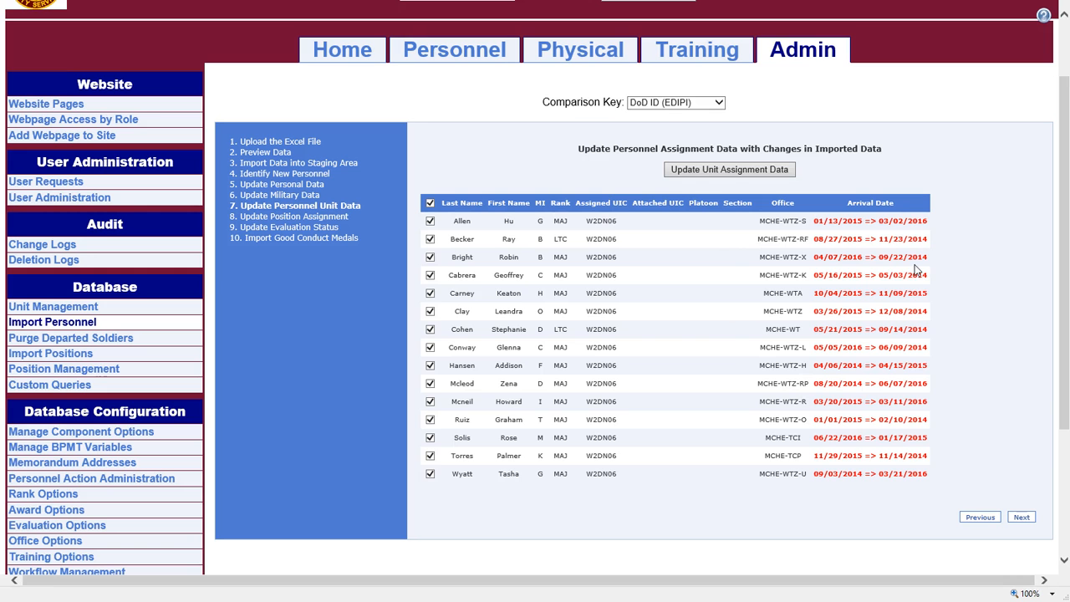
left_click(711, 173)
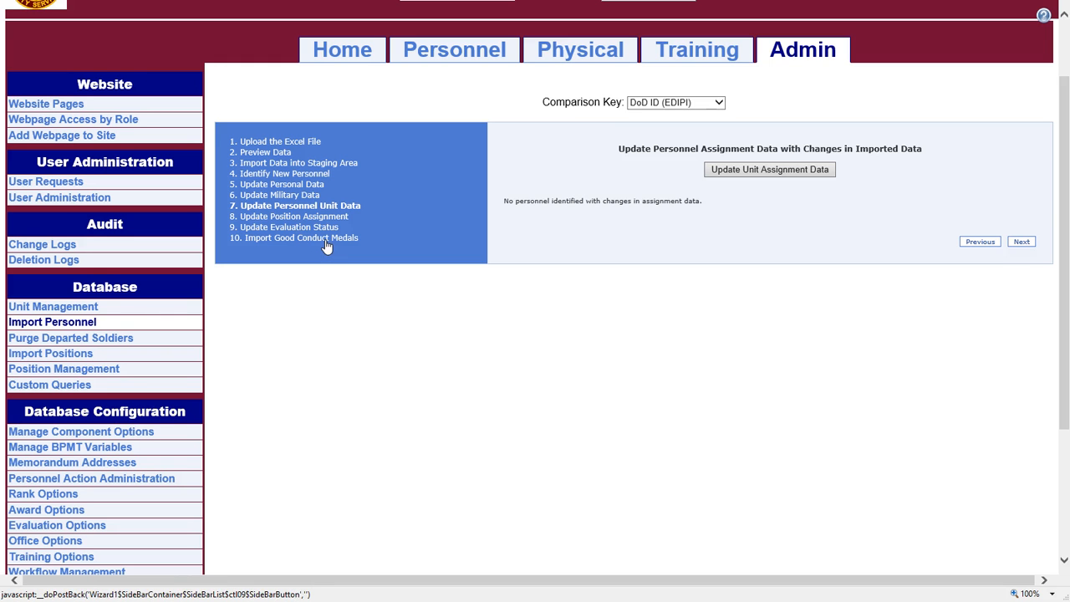
Step: Open the component options and enable the Civilian-GG (CIVGG) component for use, saving the record
scroll(326, 248, "down", 2)
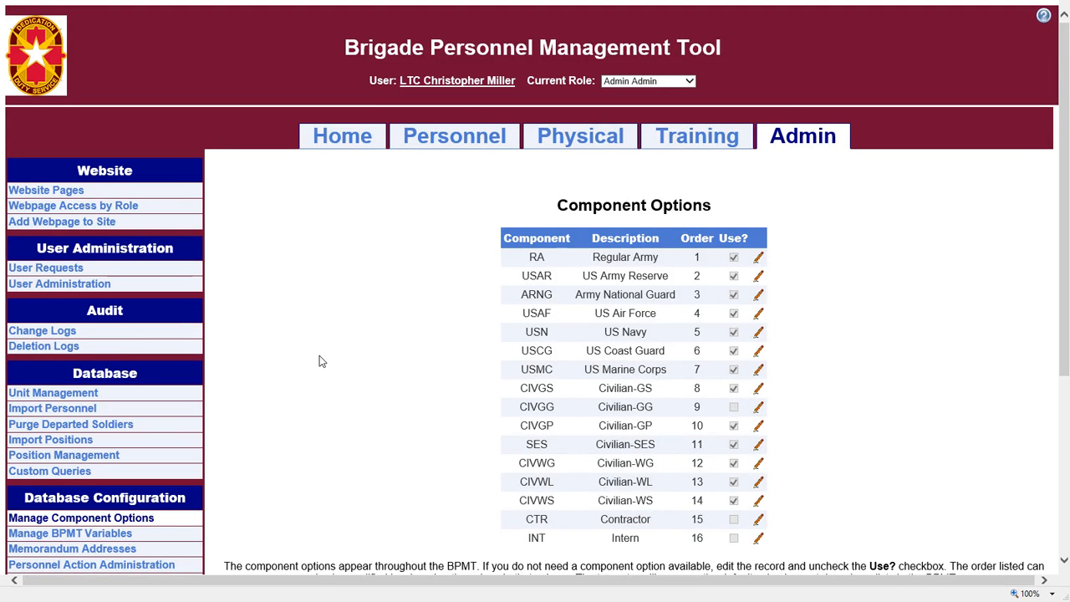
scroll(330, 330, "down", 2)
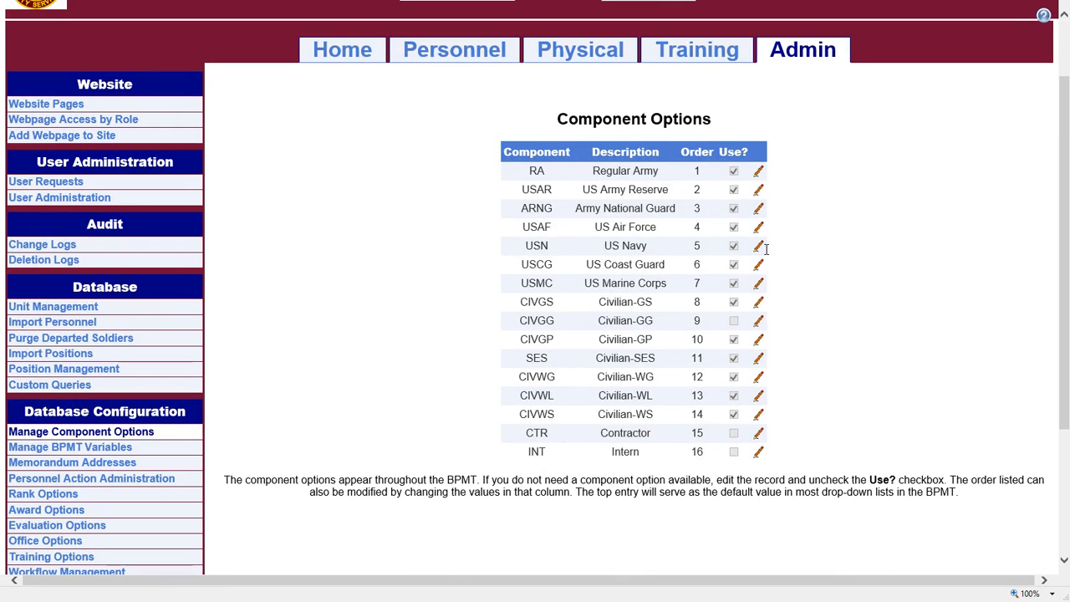
left_click(758, 320)
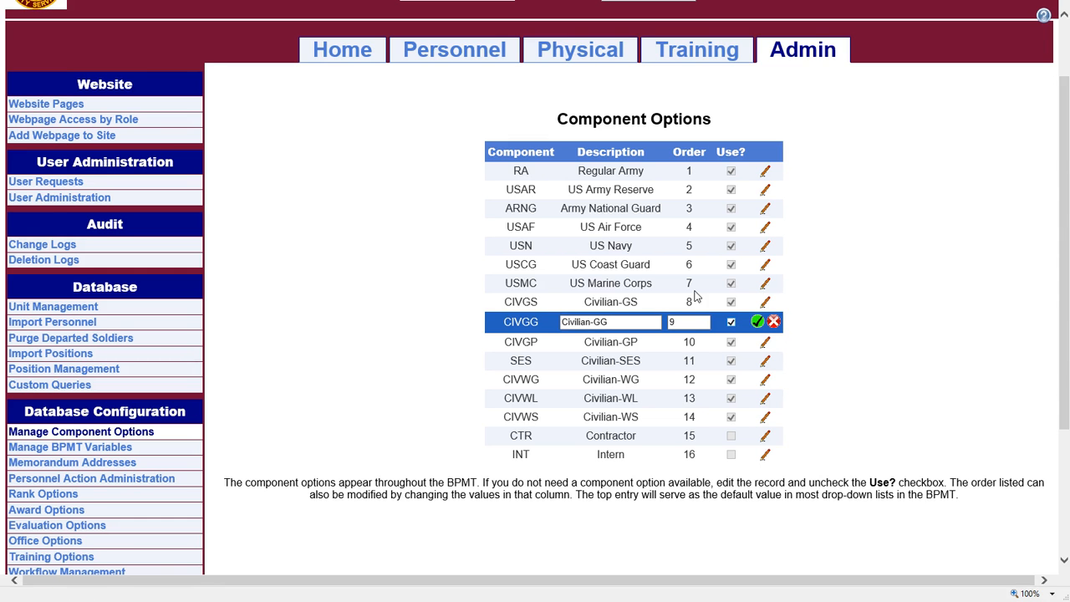
left_click(758, 323)
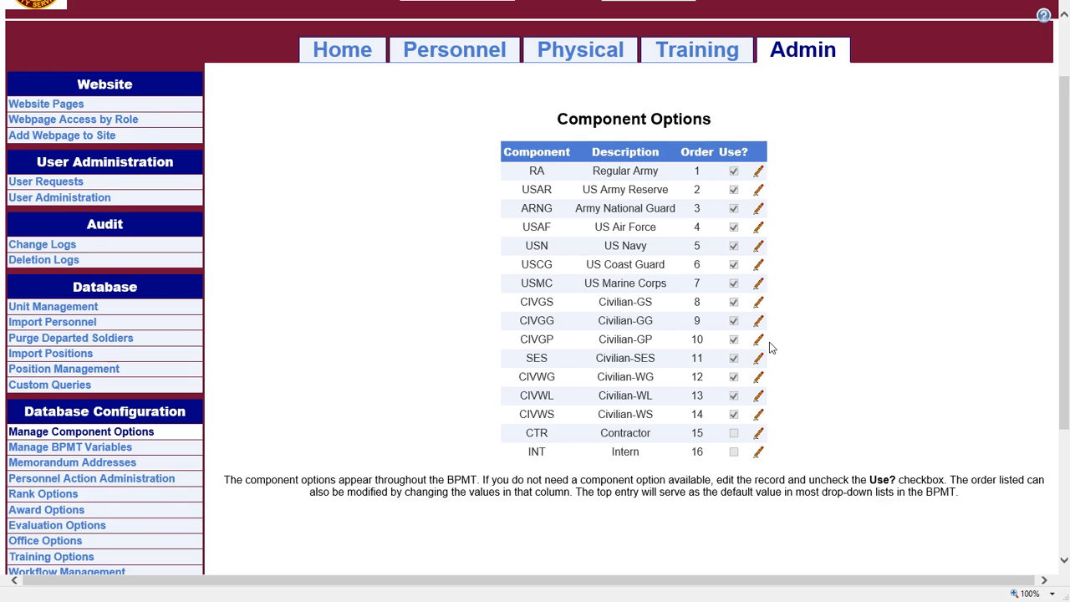
Step: Open Personnel Action Administration and bring up the "Retirement (request for)" action for editing
scroll(769, 346, "down", 1)
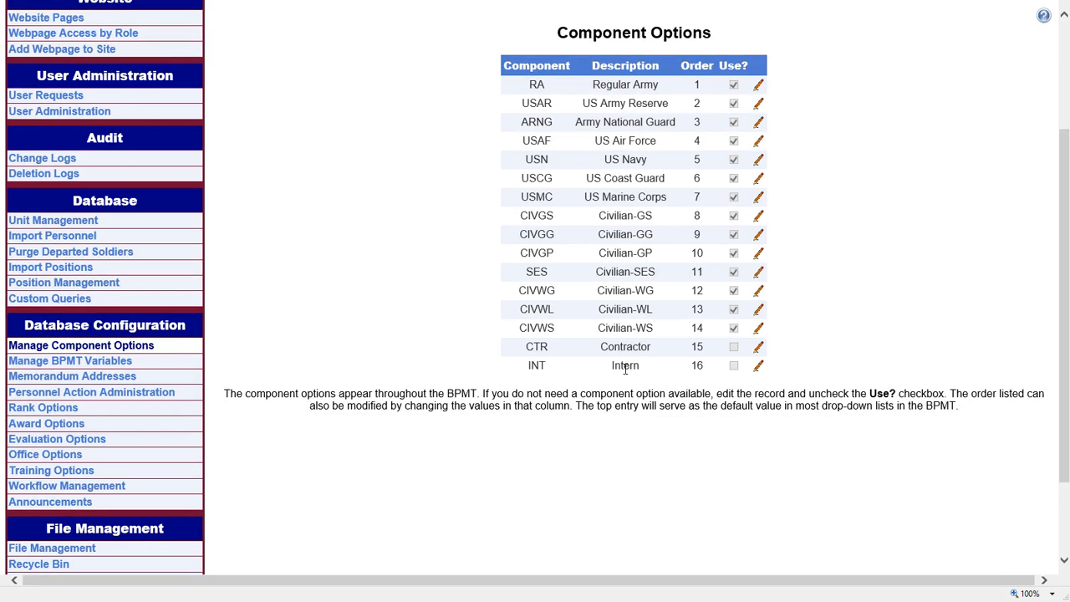
scroll(390, 334, "down", 2)
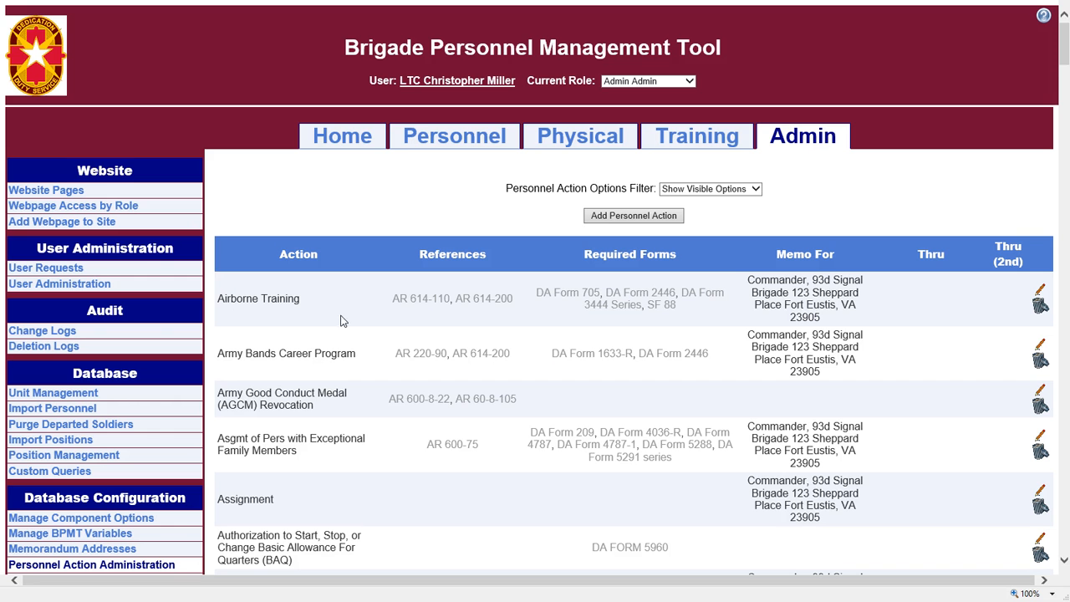
scroll(568, 365, "down", 1)
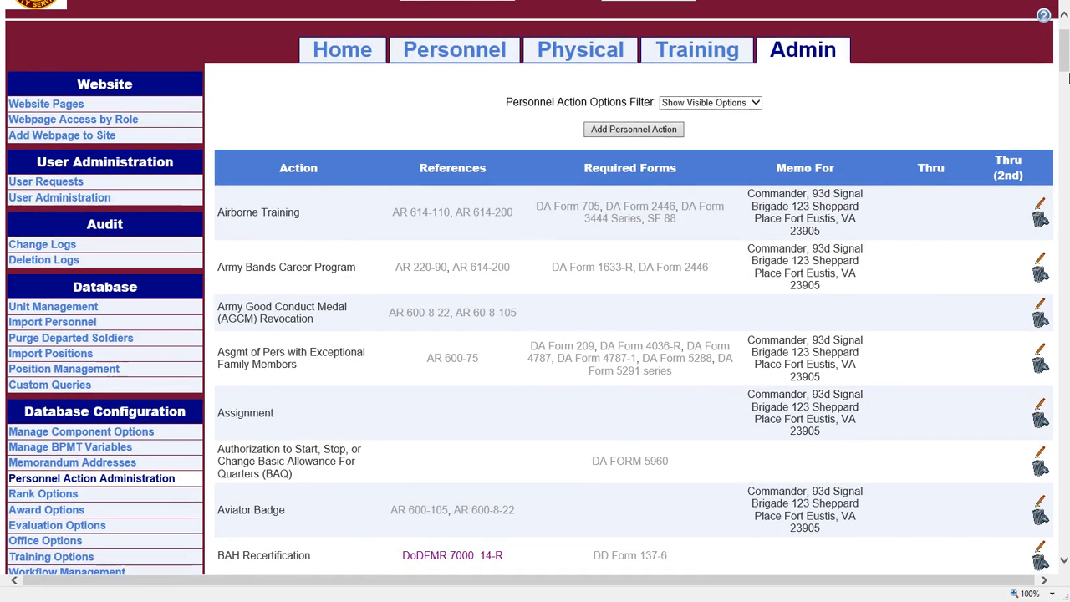
left_click_drag(1066, 62, 1062, 464)
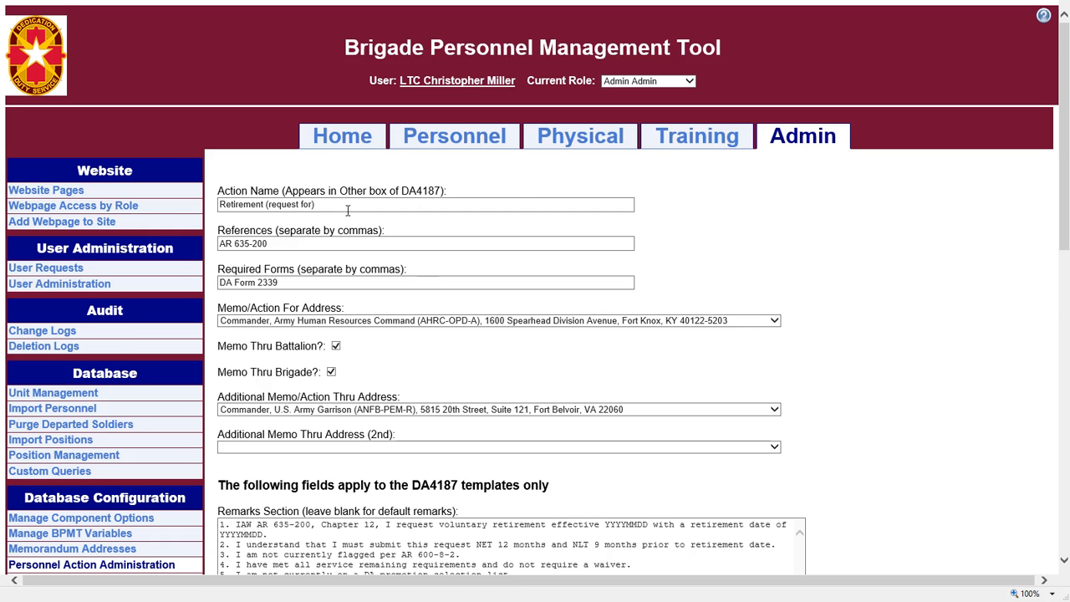
Step: Examine the retirement action's name, references, required forms and memo address settings without changing them
left_click_drag(348, 210, 229, 216)
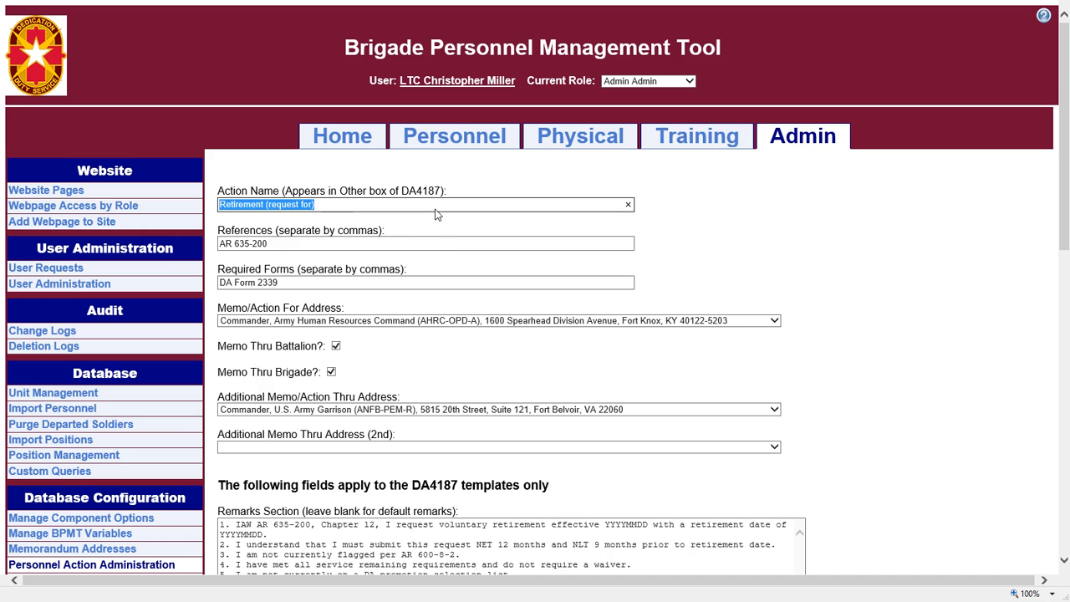
left_click(415, 241)
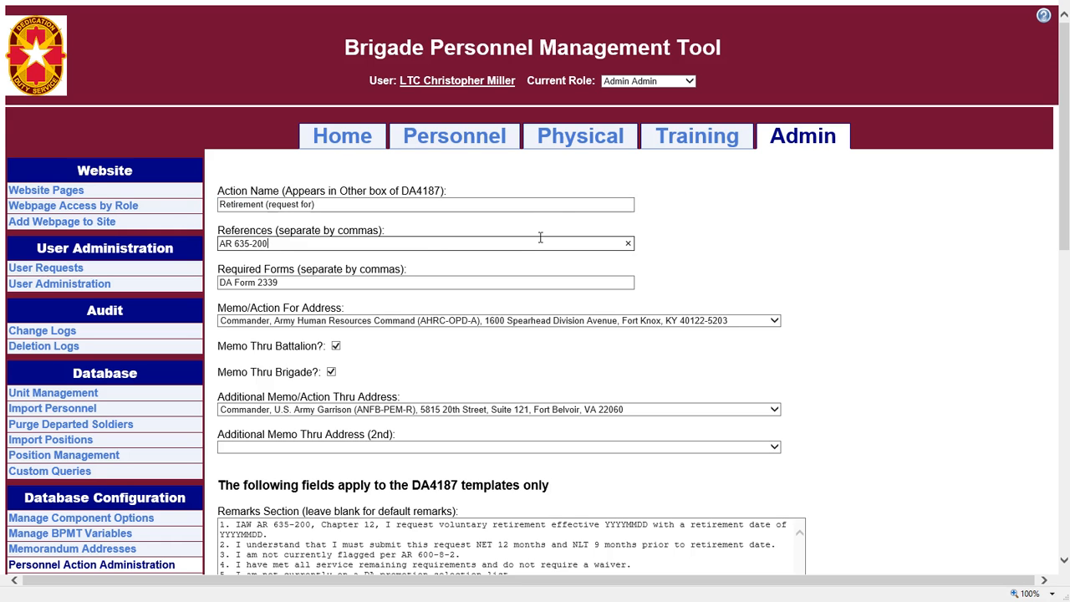
scroll(541, 234, "down", 3)
scroll(535, 223, "up", 2)
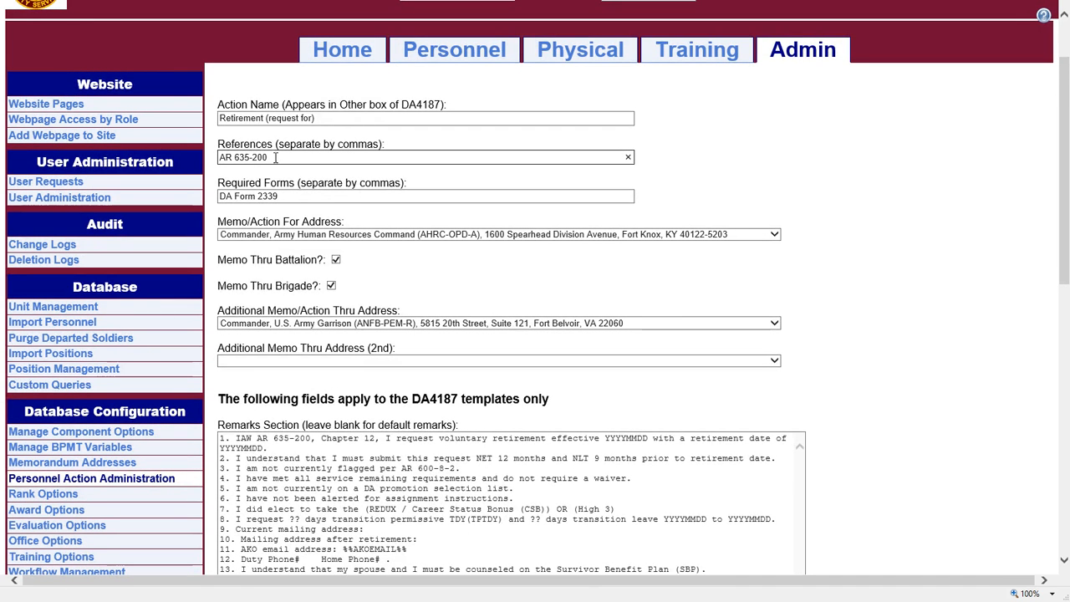
left_click(341, 197)
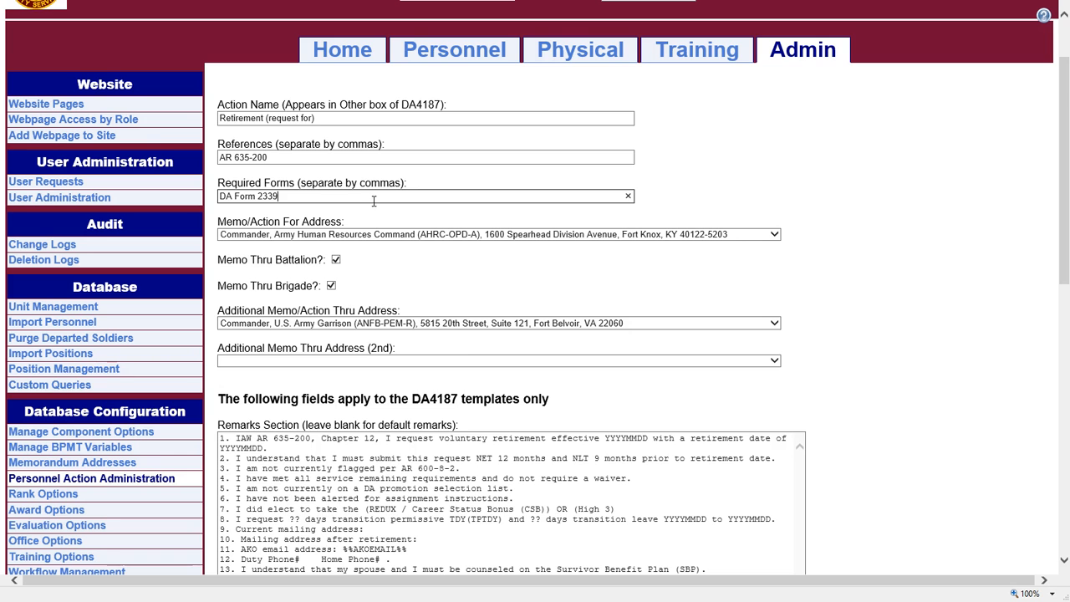
scroll(444, 260, "down", 1)
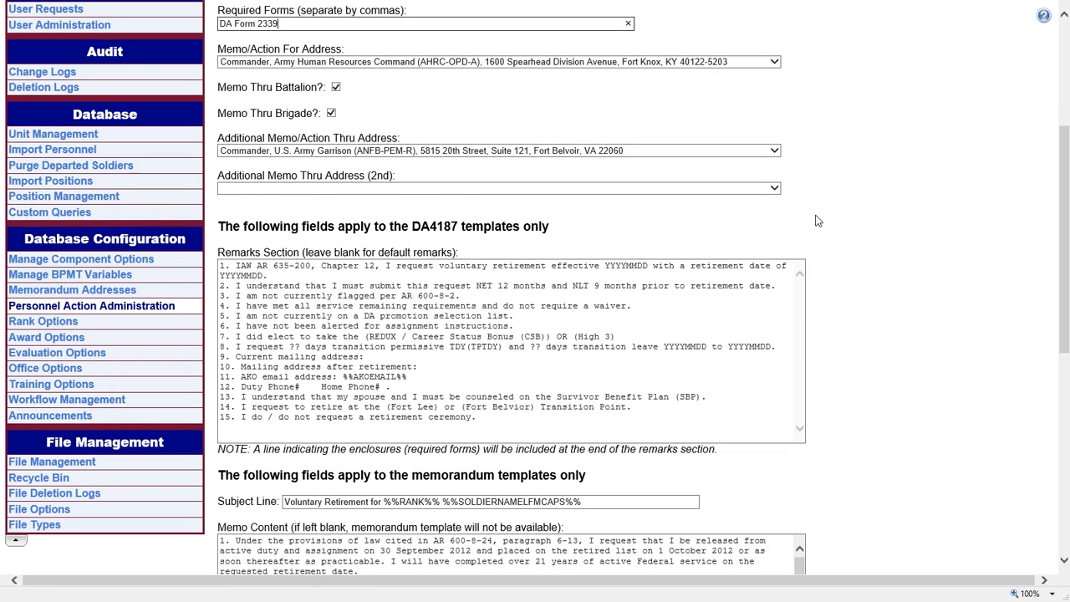
Step: Examine the DA4187 remarks text of the retirement action, highlighting the %%AKOEMAIL%% placeholder in line 11
scroll(824, 215, "down", 2)
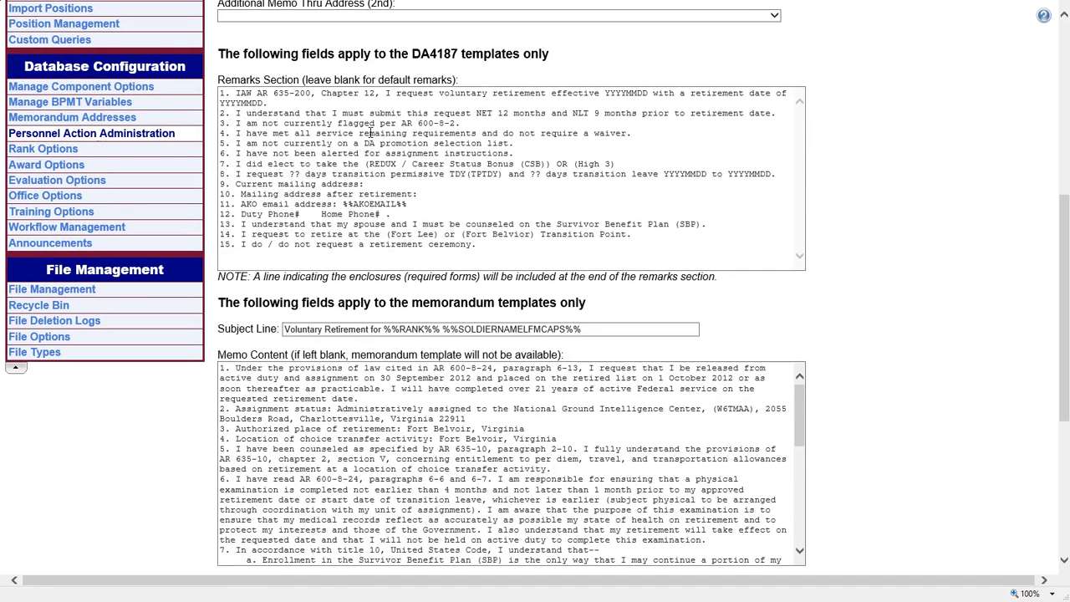
left_click_drag(476, 244, 225, 103)
left_click(449, 179)
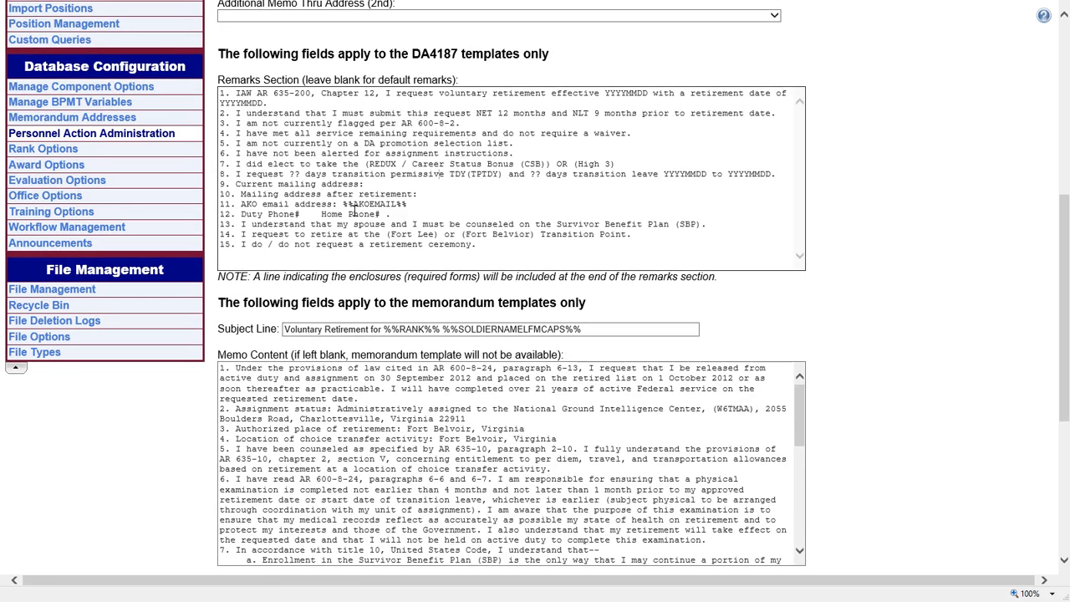
left_click_drag(344, 204, 408, 213)
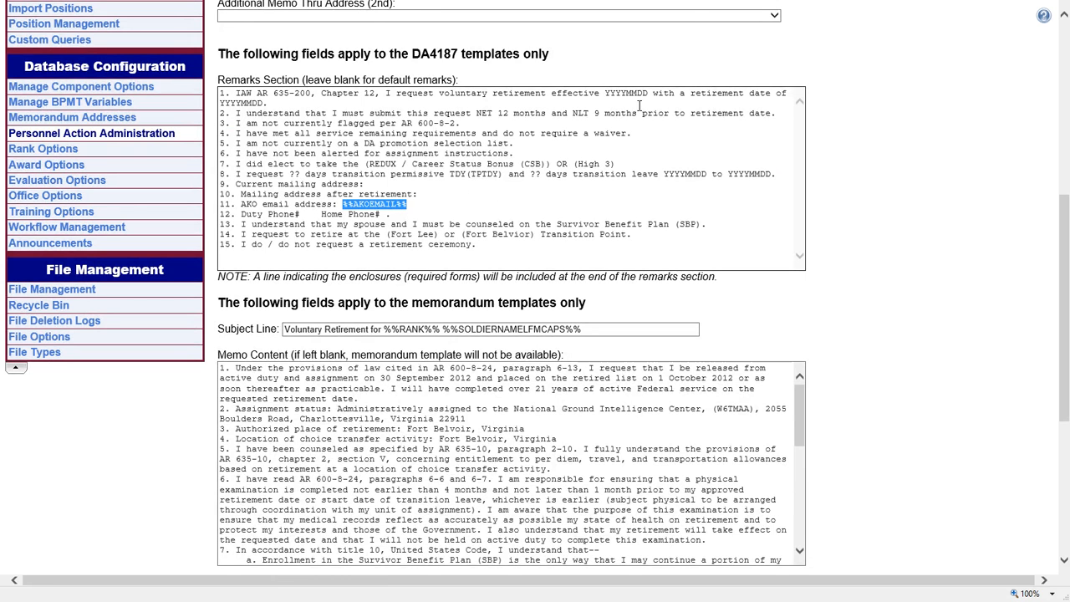
Step: Highlight the retirement memorandum's subject line to examine its %%RANK%% and %%SOLDIERNAMELFMCAPS%% placeholders, leaving the text unchanged
scroll(599, 136, "up", 1)
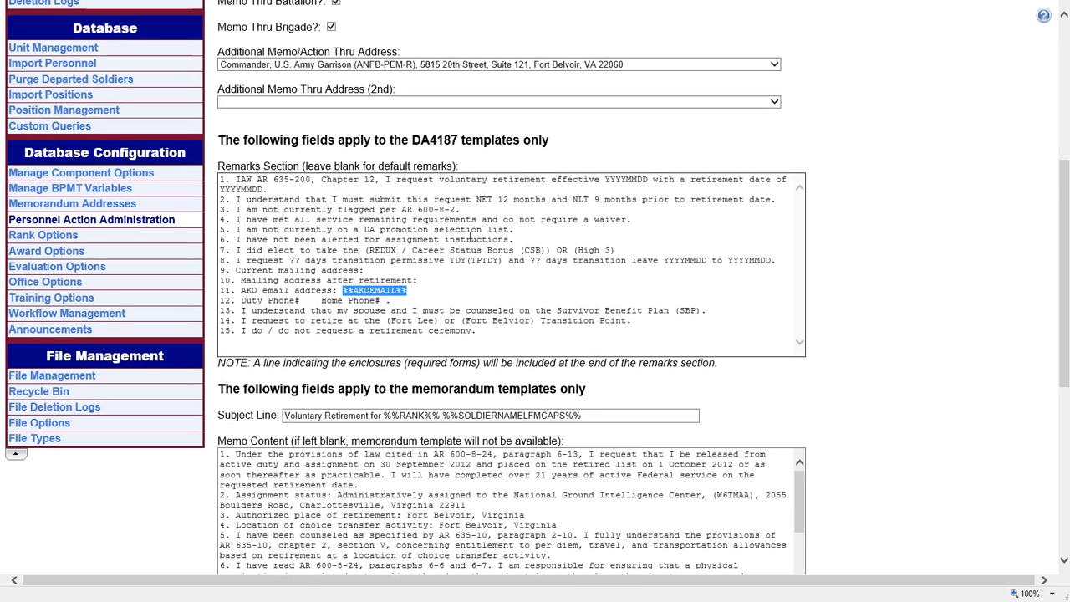
scroll(470, 236, "down", 3)
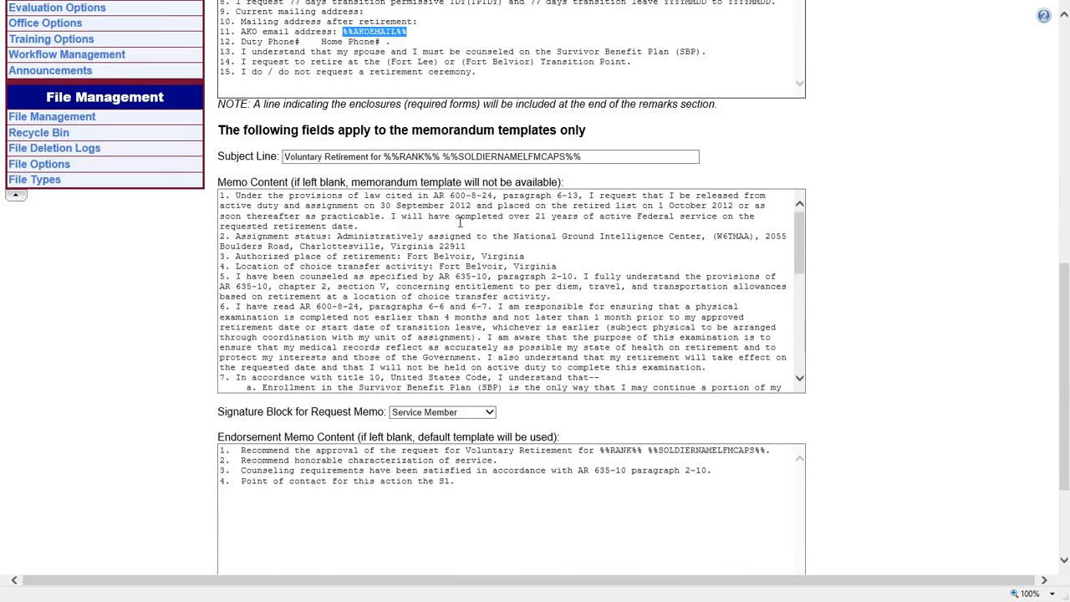
left_click_drag(285, 156, 590, 160)
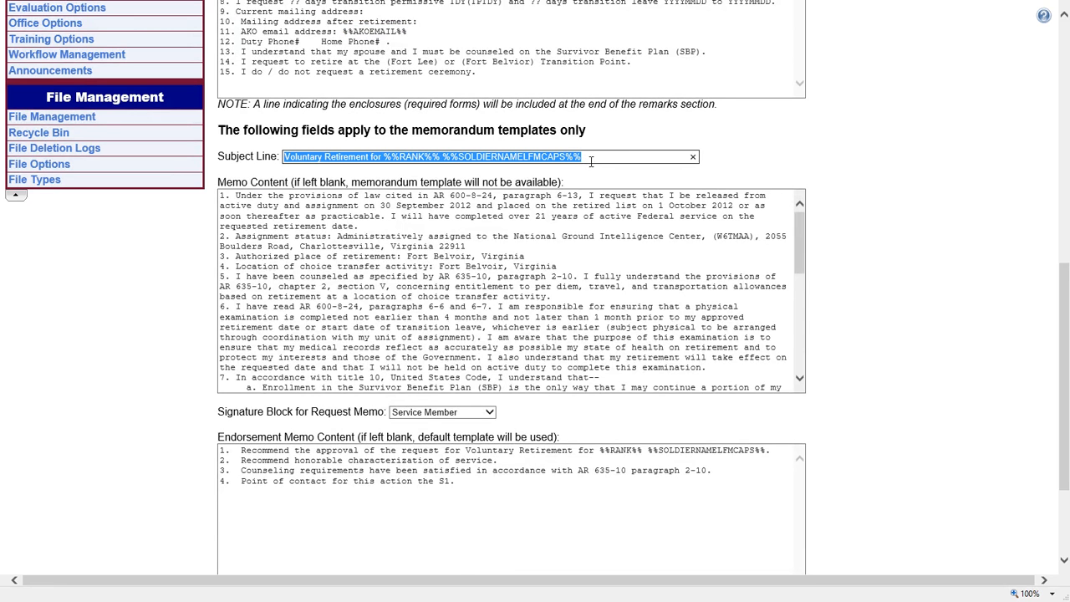
left_click(733, 166)
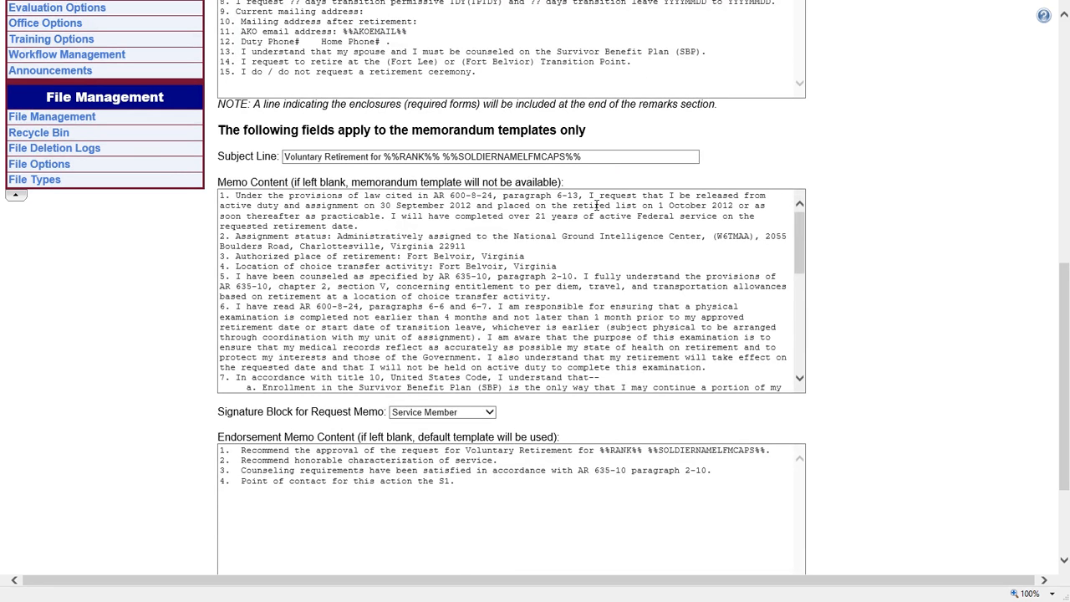
Step: Read through the retirement action's memo content to its last numbered paragraph
scroll(870, 251, "down", 2)
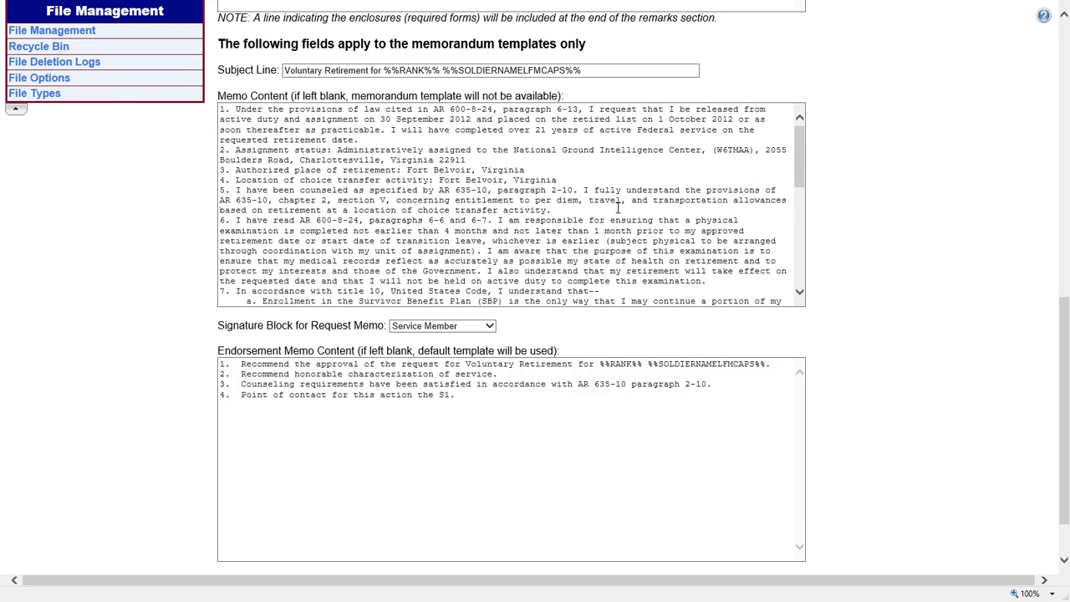
scroll(620, 195, "down", 1)
left_click_drag(800, 160, 813, 204)
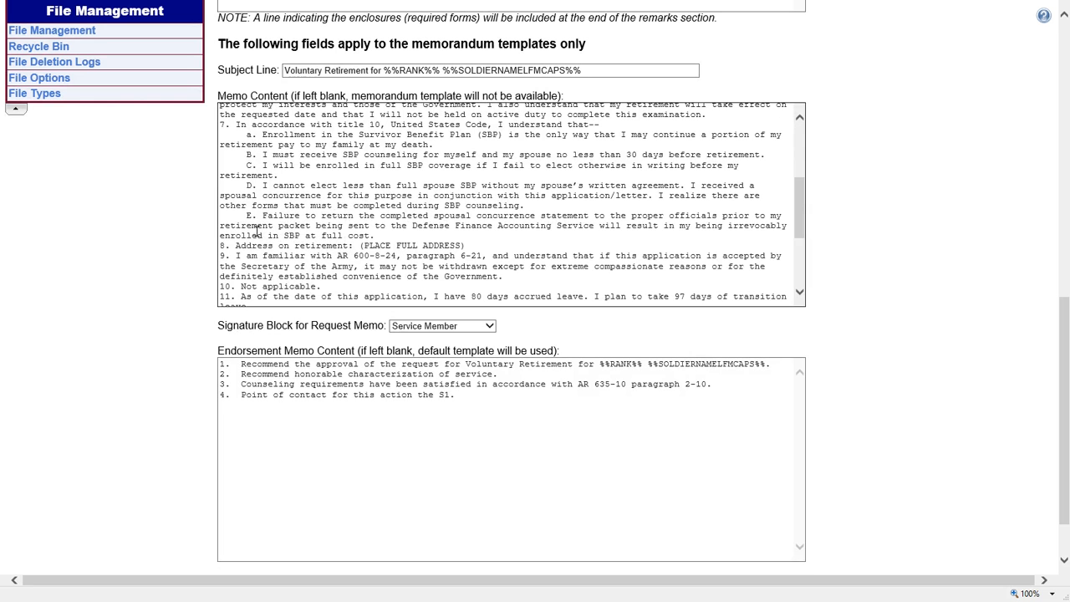
scroll(314, 184, "down", 5)
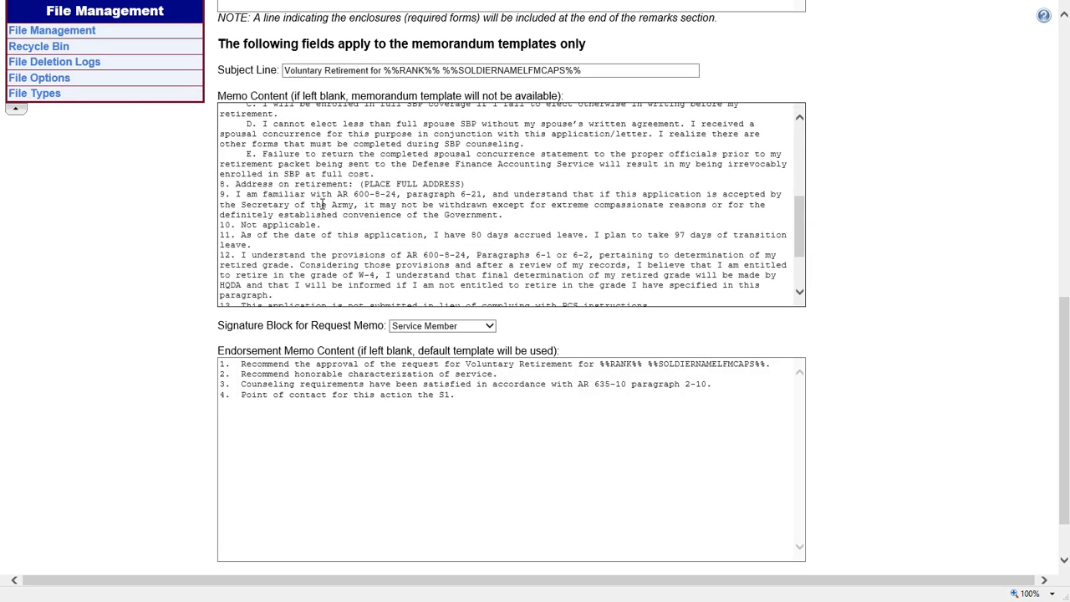
scroll(320, 201, "down", 2)
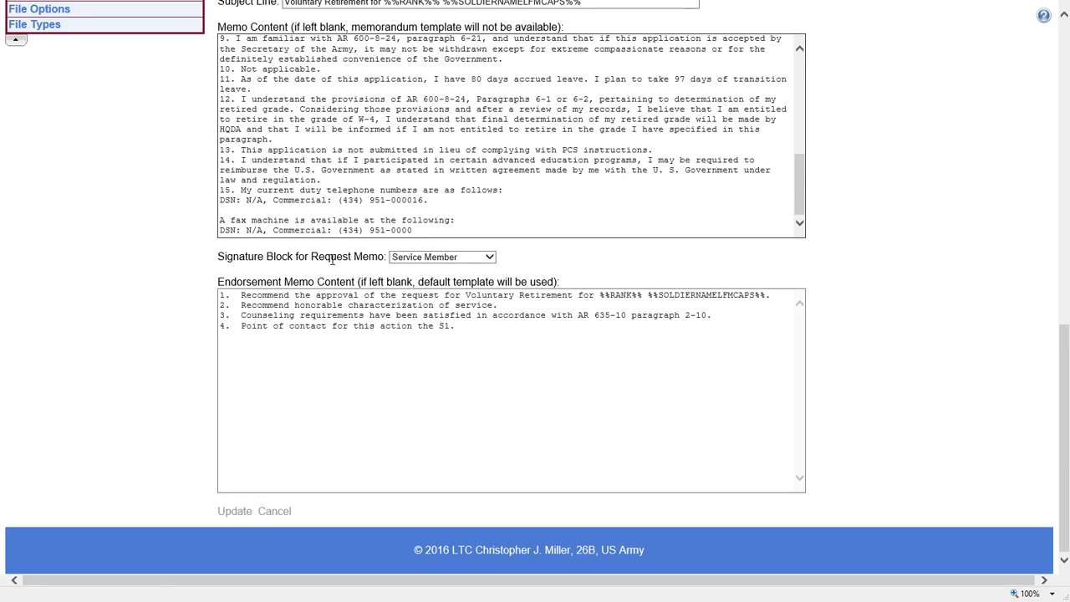
Step: View the available signature blocks for the request memo, keeping Service Member selected, and review the endorsement memo content
left_click(443, 257)
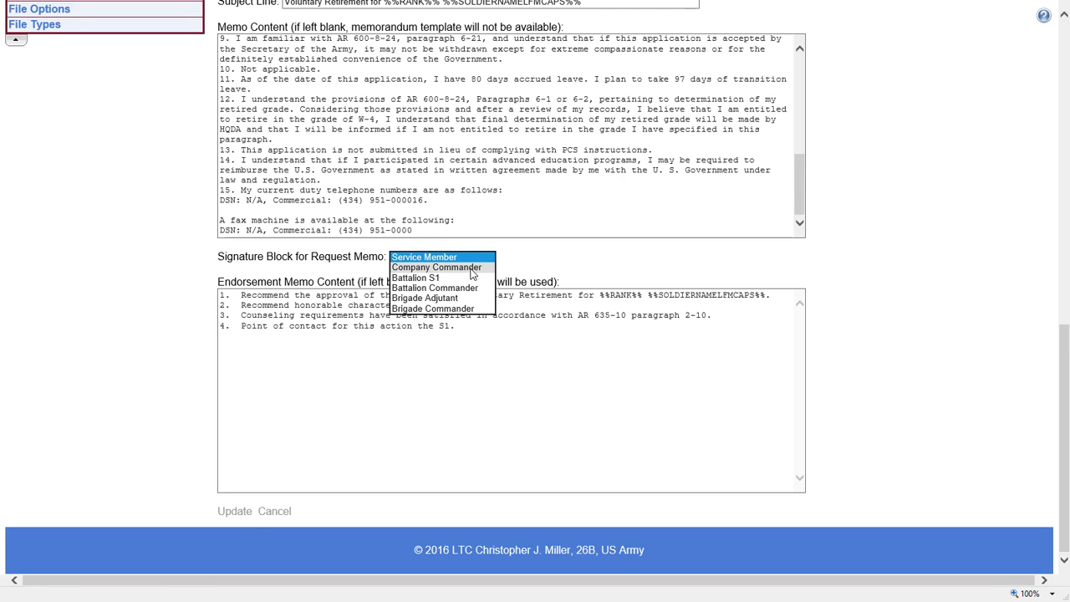
left_click(555, 258)
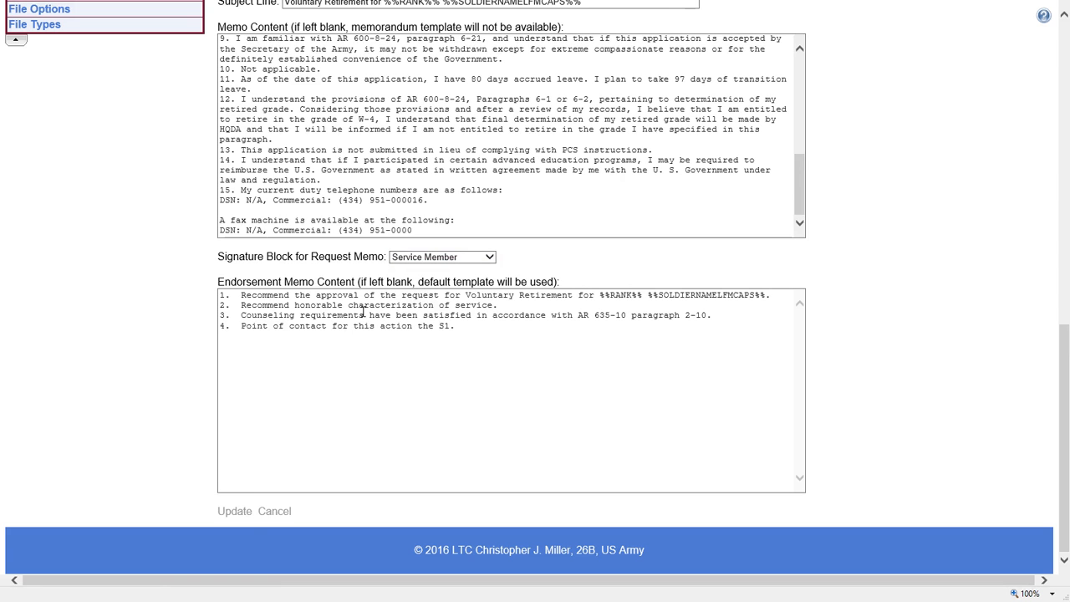
scroll(868, 309, "up", 9)
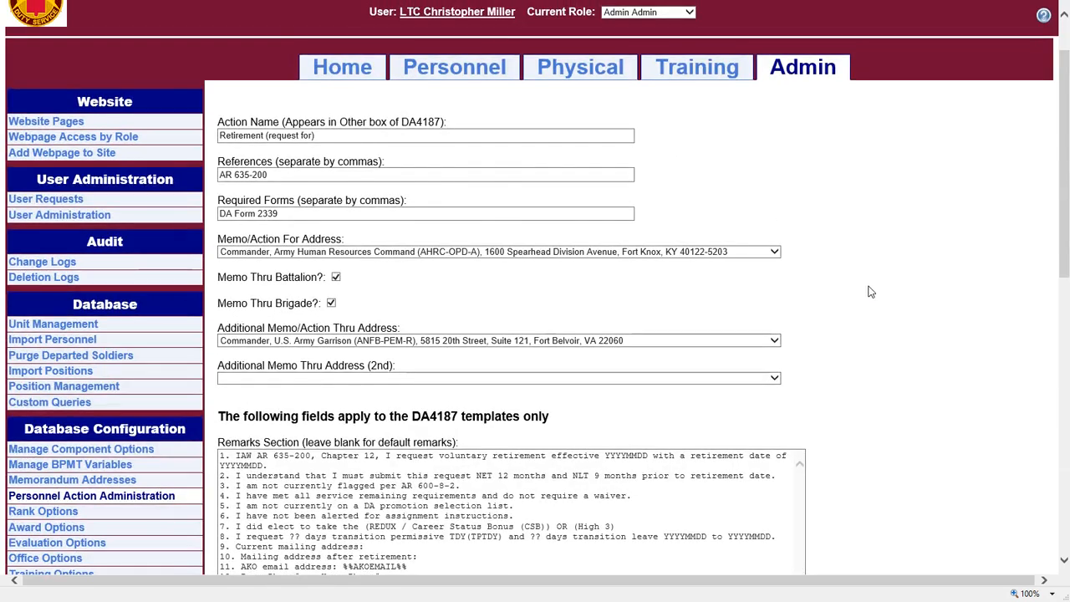
Step: Leave the retirement action without saving and examine the references, required forms and memo addresses across the personnel action list
scroll(836, 284, "down", 10)
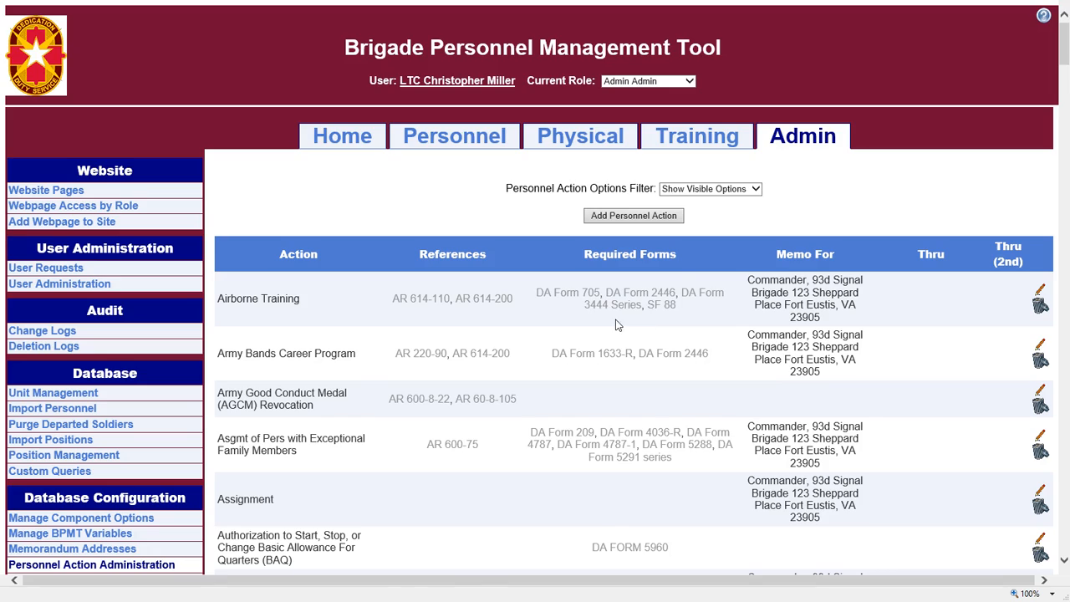
scroll(605, 324, "down", 2)
scroll(593, 333, "down", 3)
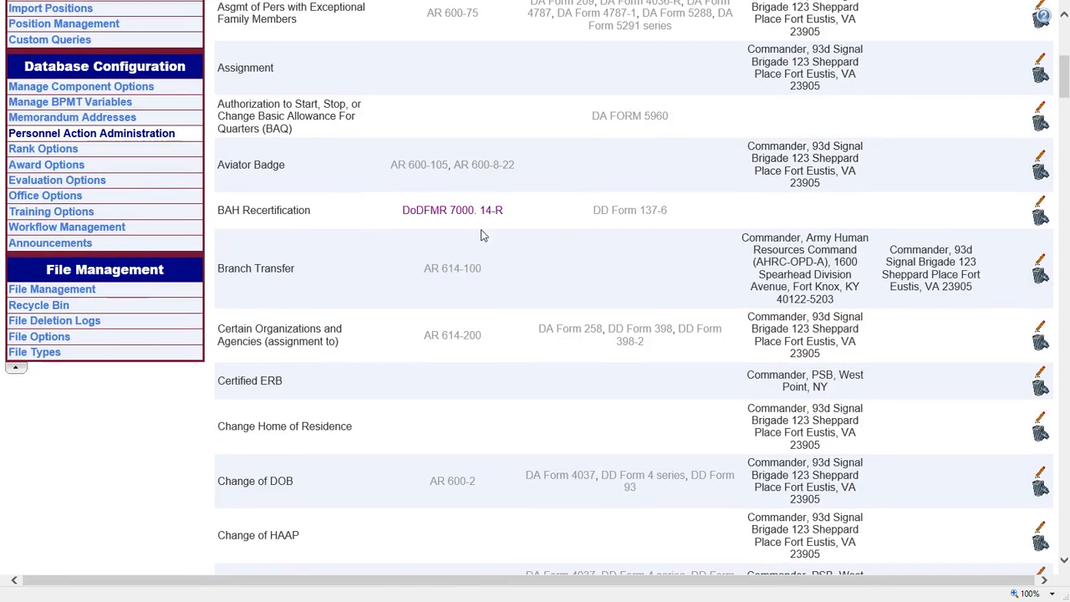
left_click_drag(1066, 69, 1065, 400)
scroll(532, 275, "down", 2)
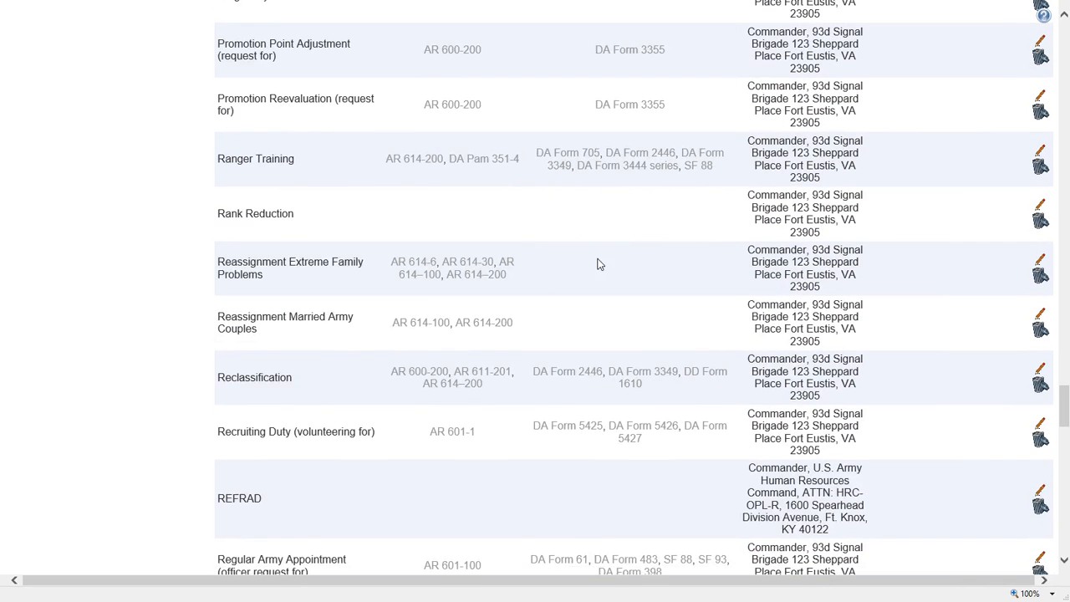
scroll(540, 364, "down", 2)
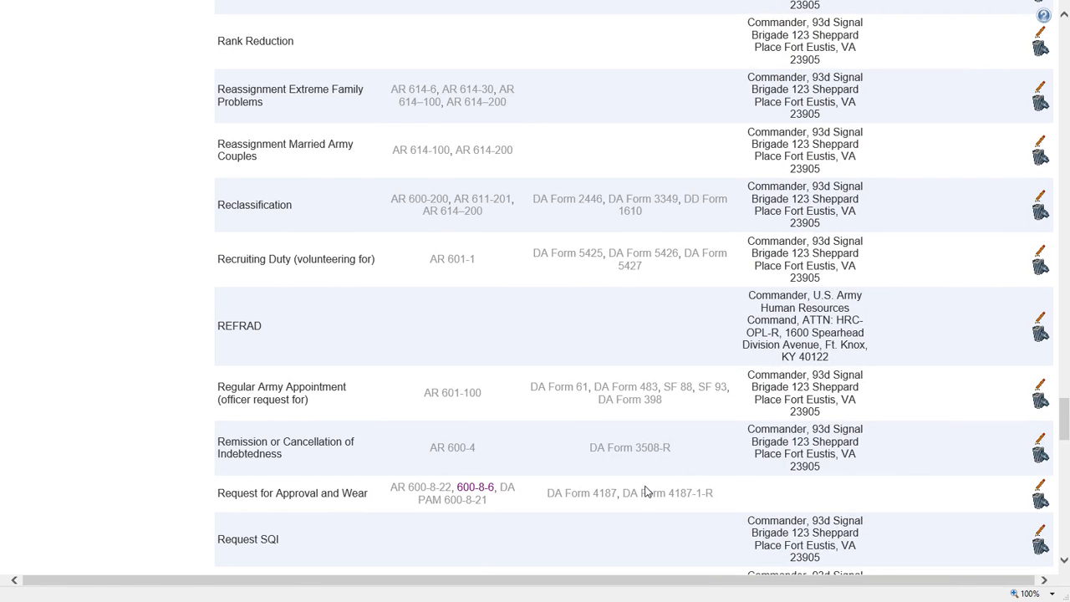
scroll(692, 454, "down", 1)
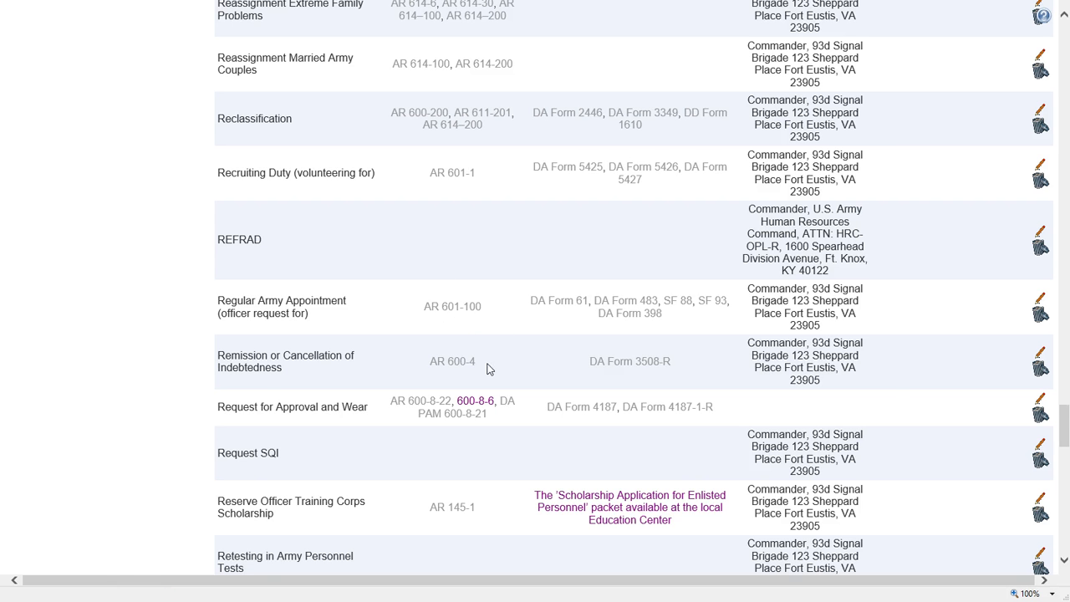
scroll(877, 385, "down", 2)
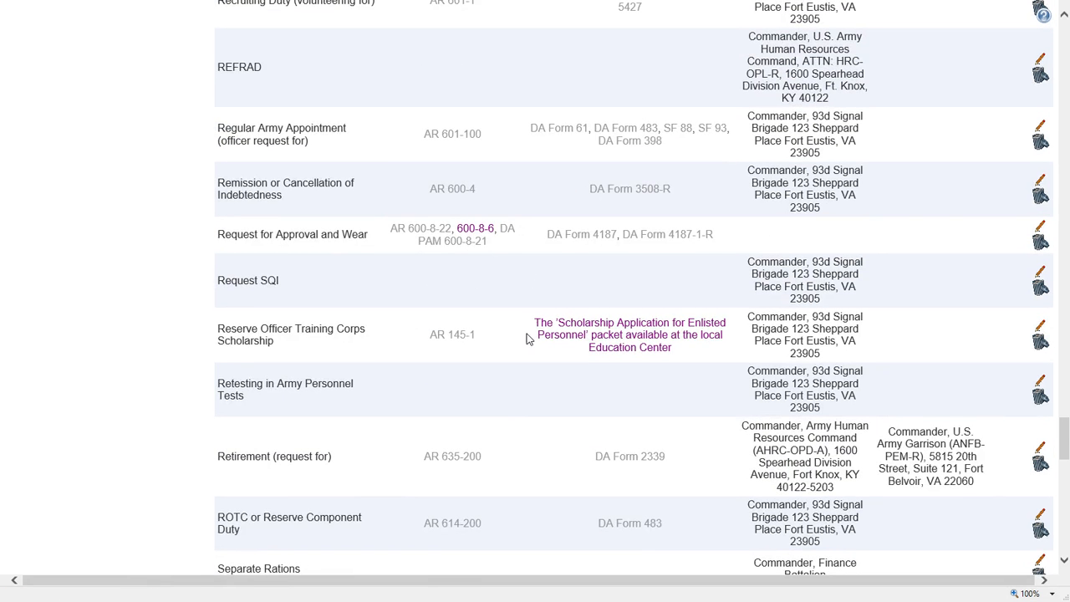
scroll(518, 394, "down", 3)
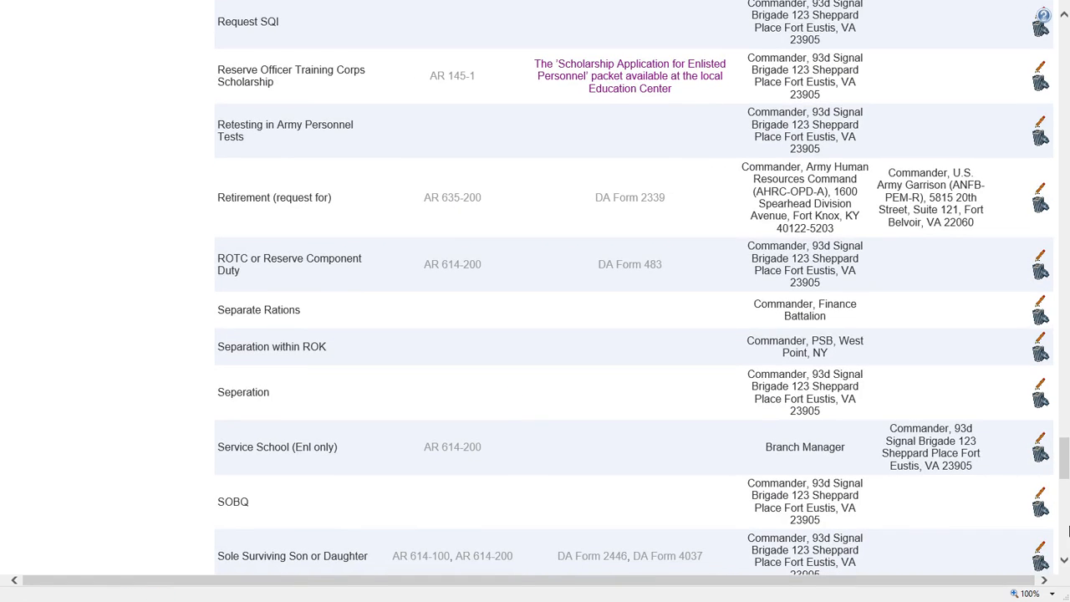
Step: Open Rank Options and examine the Army ranks' promotion time requirements and authorities
left_click_drag(1066, 470, 1062, 48)
scroll(361, 324, "down", 2)
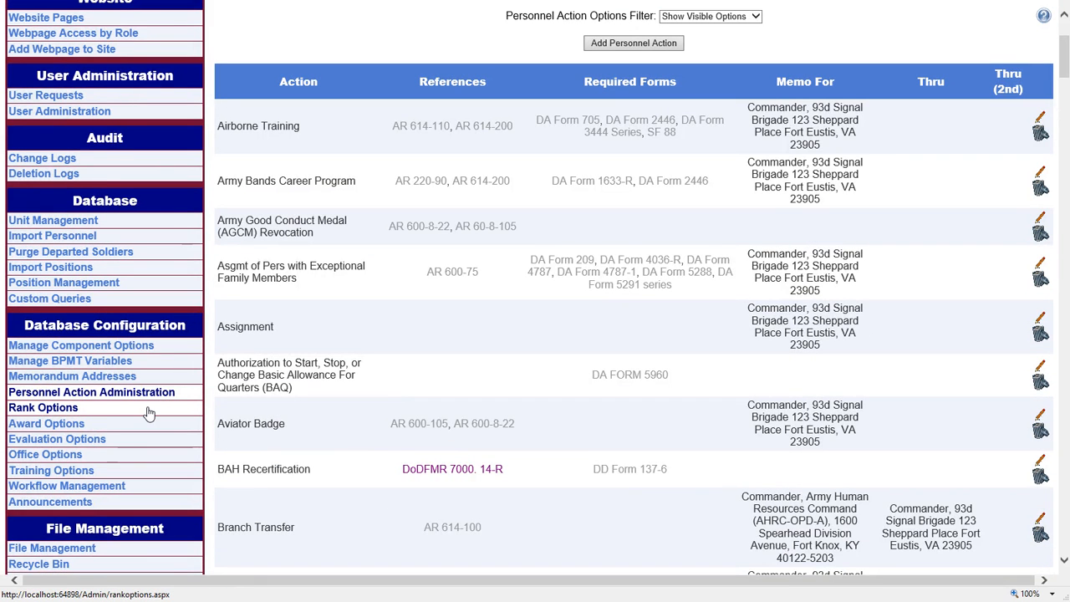
left_click(118, 416)
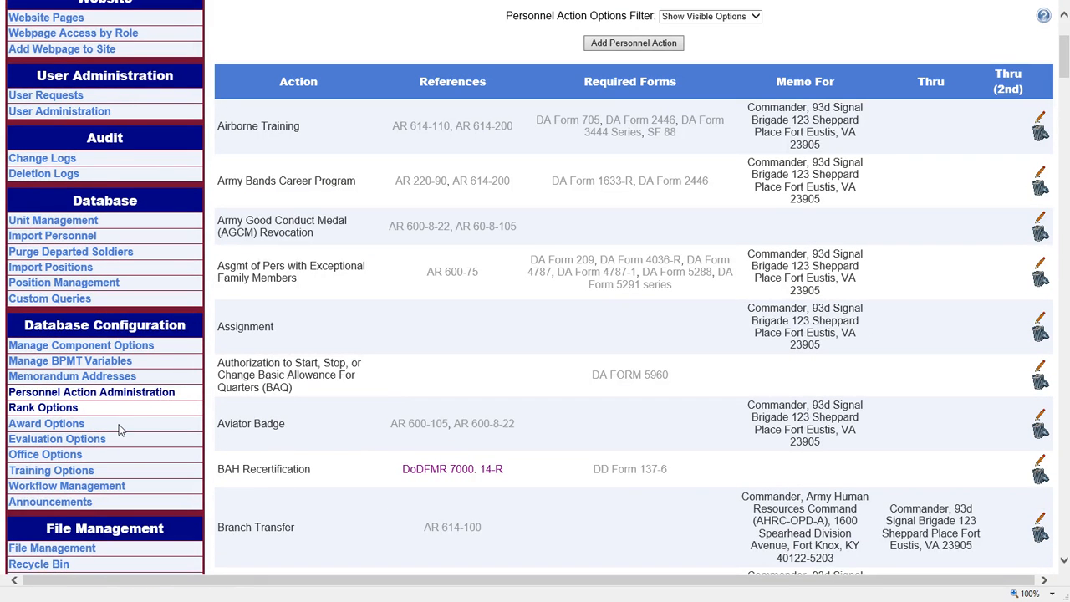
scroll(790, 173, "down", 2)
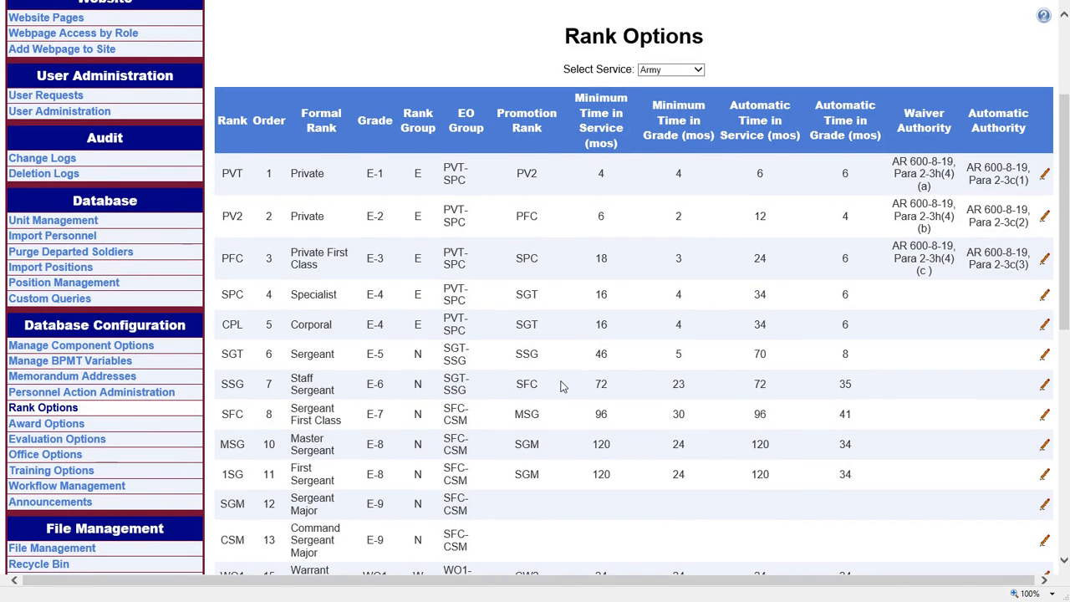
scroll(546, 375, "down", 2)
Step: Open Award Options and examine each award's precedence, approval authority, suspense and military, civilian or monetary designation
left_click(134, 254)
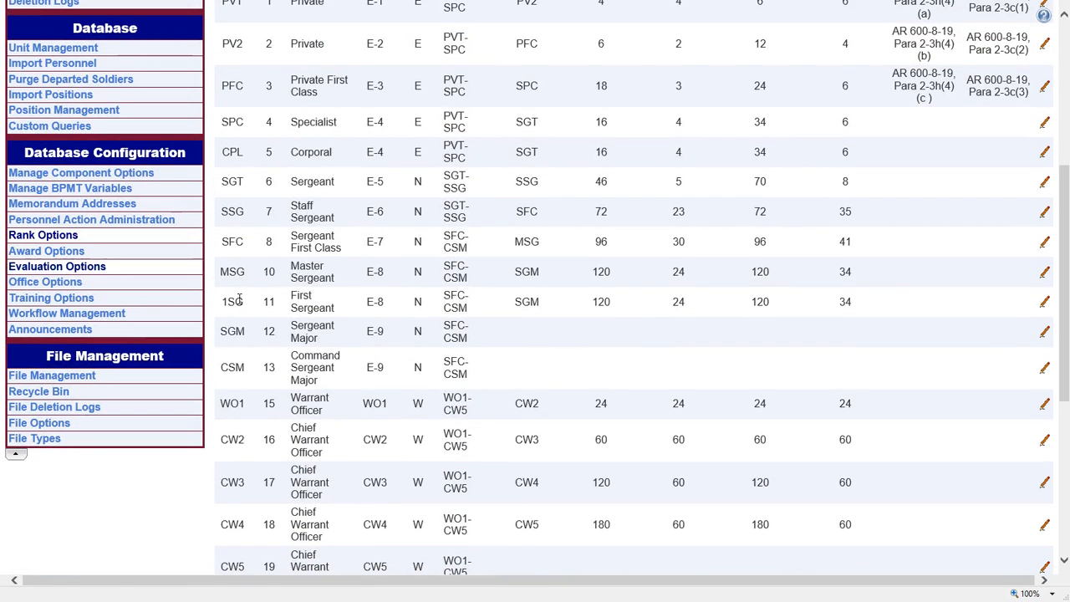
scroll(671, 343, "down", 5)
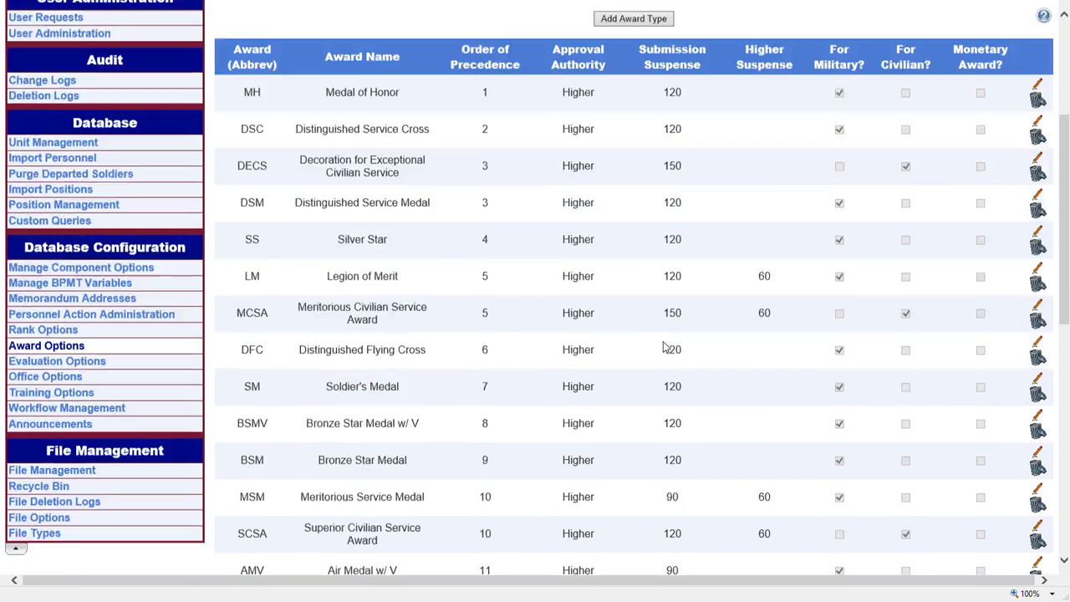
scroll(774, 367, "down", 4)
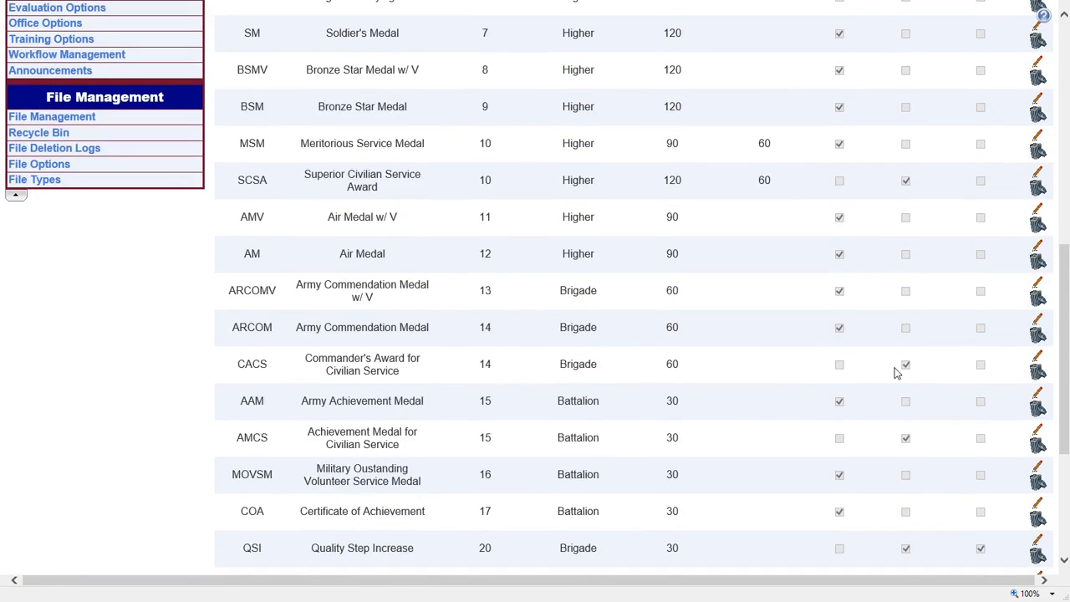
scroll(894, 370, "down", 3)
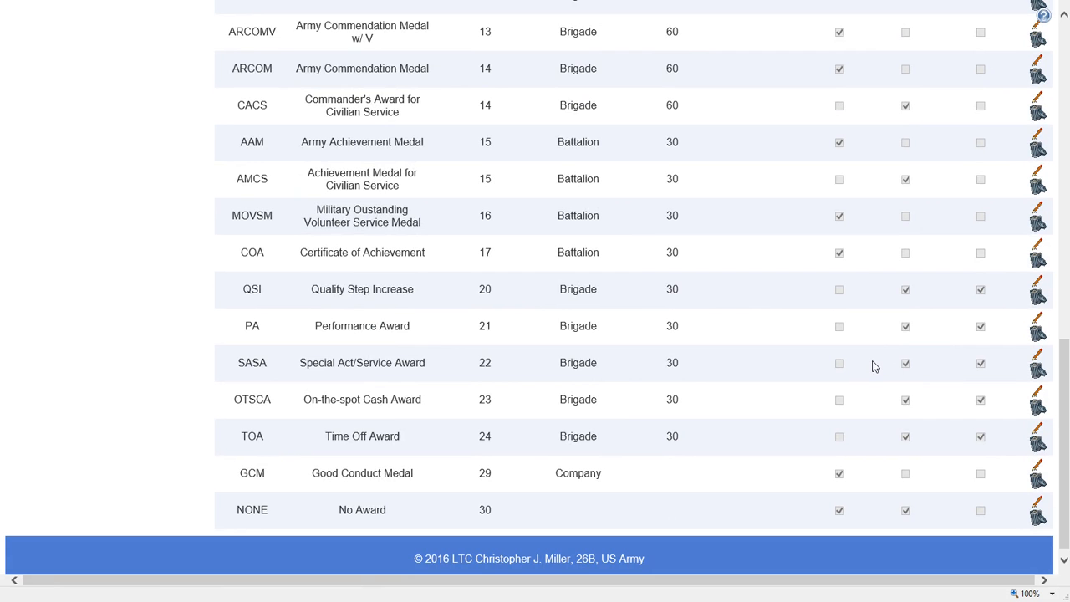
scroll(738, 360, "up", 10)
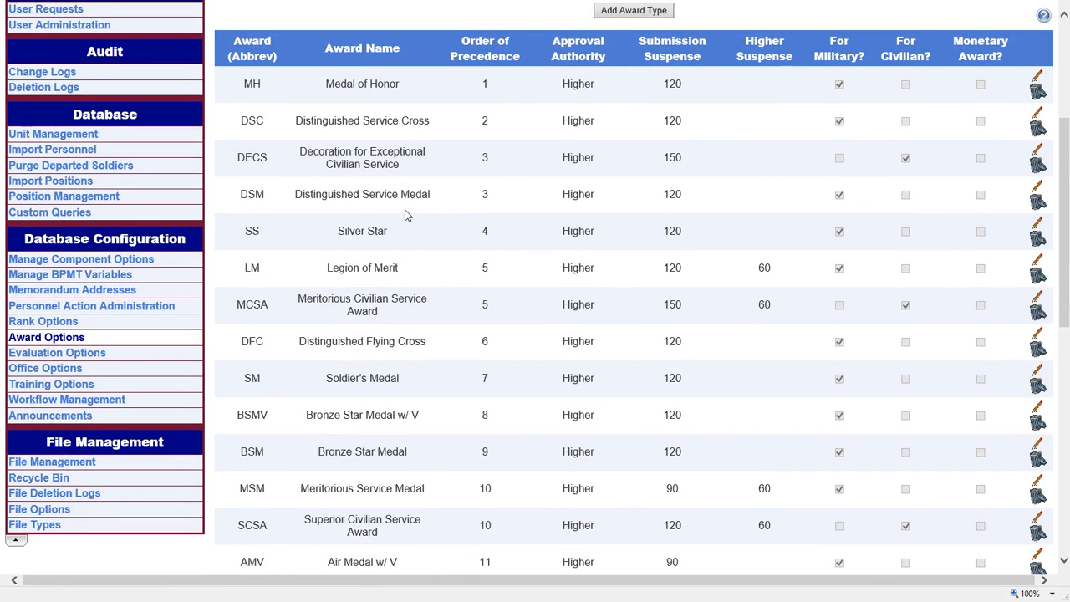
scroll(443, 219, "up", 2)
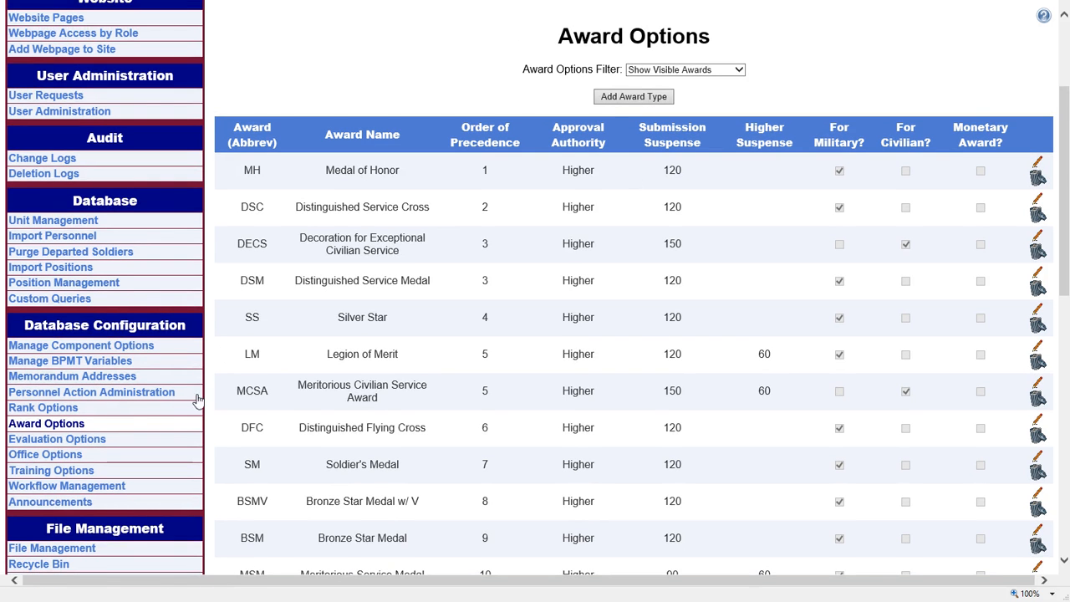
Step: Open Evaluation Options to review the evaluation codes and reasons, and bring up Office Options
left_click(90, 441)
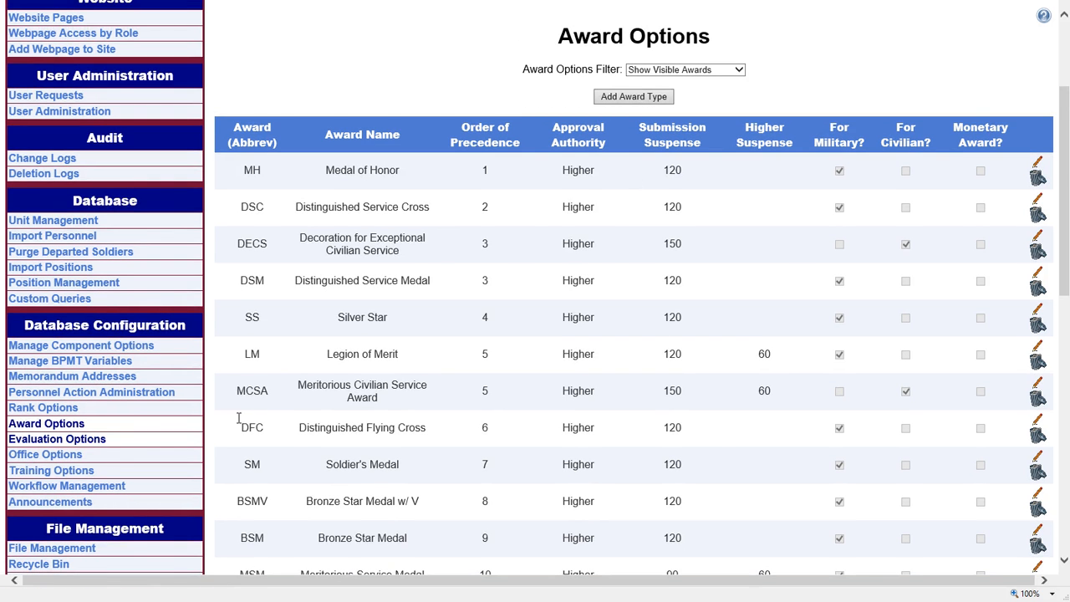
scroll(346, 365, "down", 4)
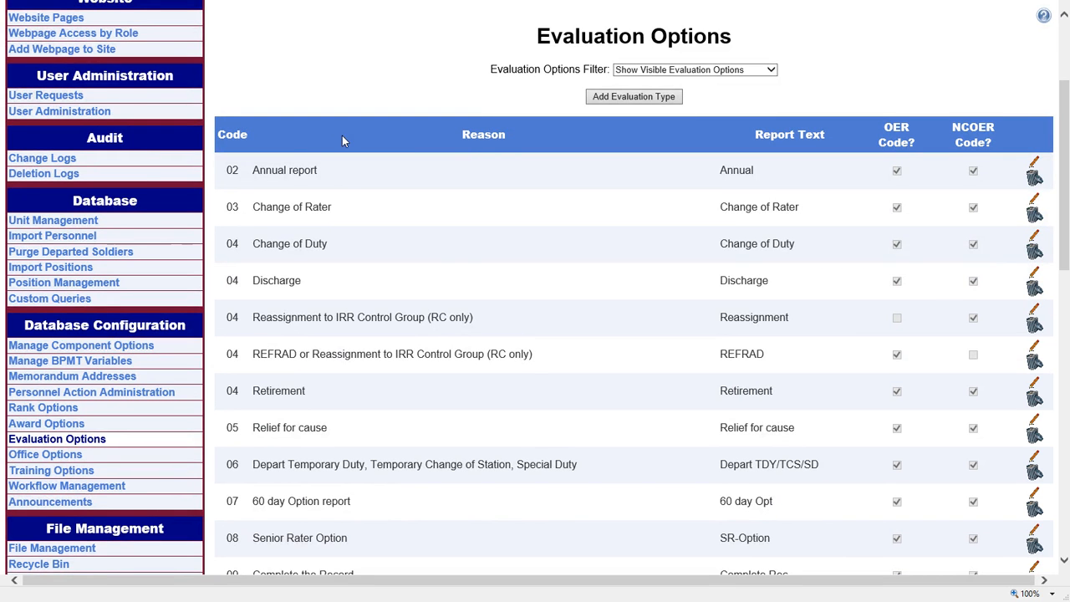
scroll(633, 281, "down", 4)
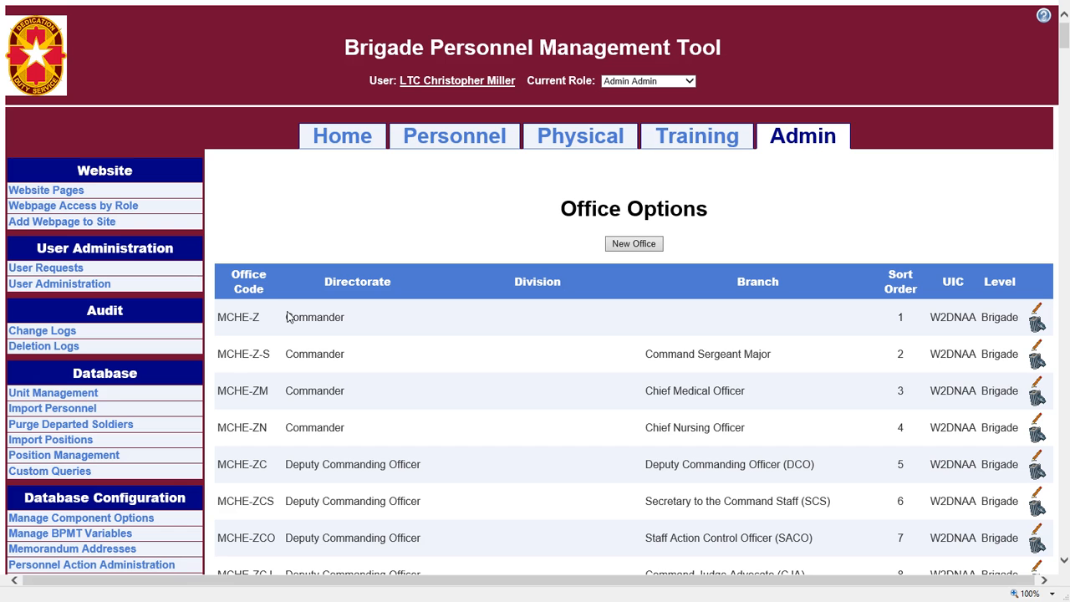
Step: Examine the office codes, directorates, divisions and branches in Office Options, and bring up Training Options
scroll(492, 391, "down", 4)
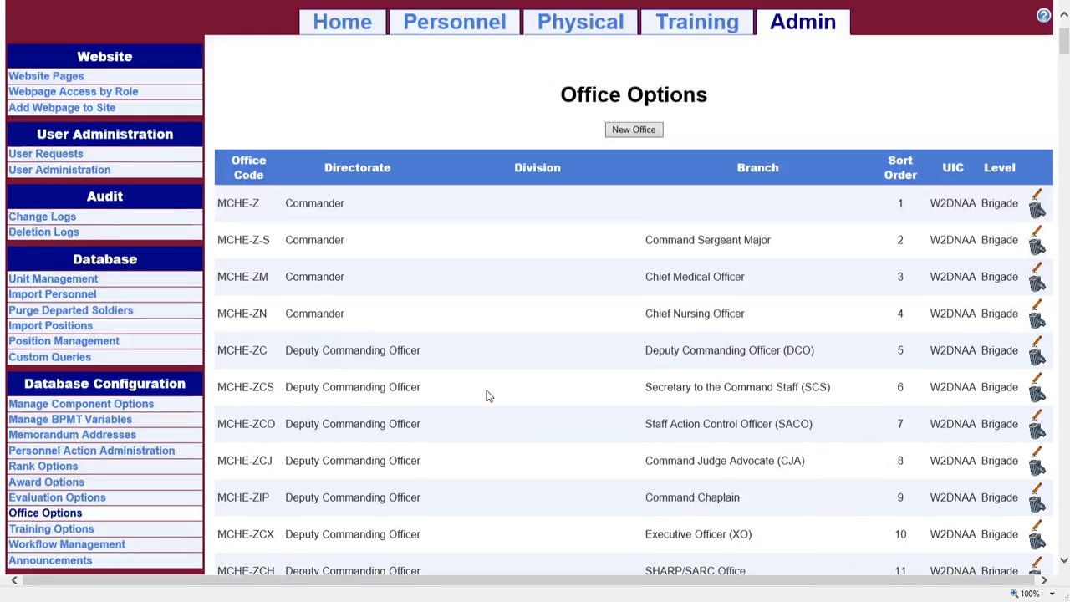
scroll(691, 356, "down", 5)
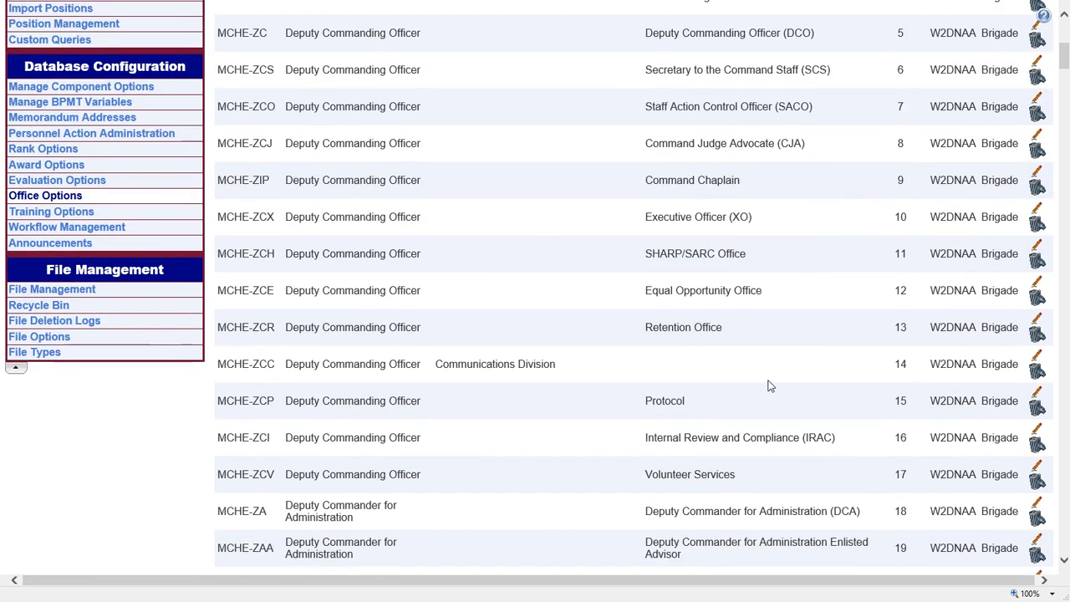
scroll(769, 384, "down", 5)
scroll(767, 383, "up", 14)
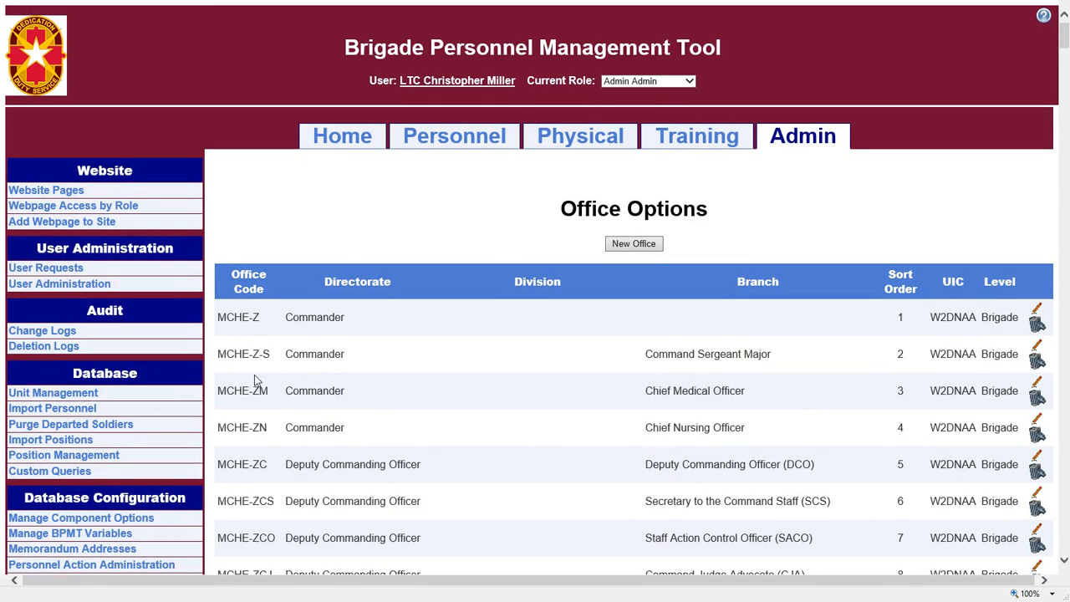
scroll(254, 375, "down", 4)
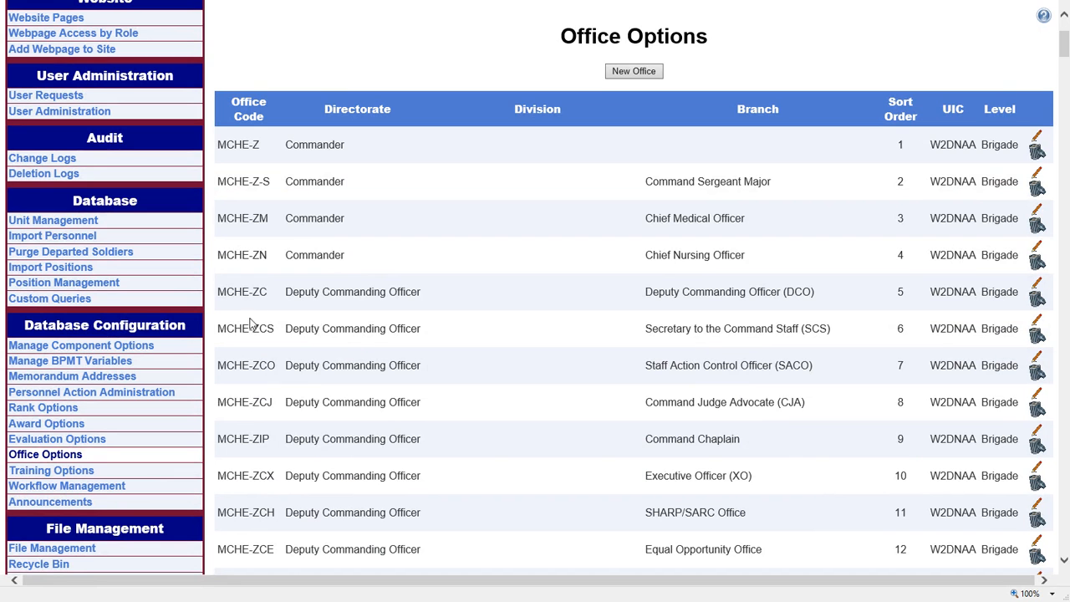
scroll(468, 339, "down", 4)
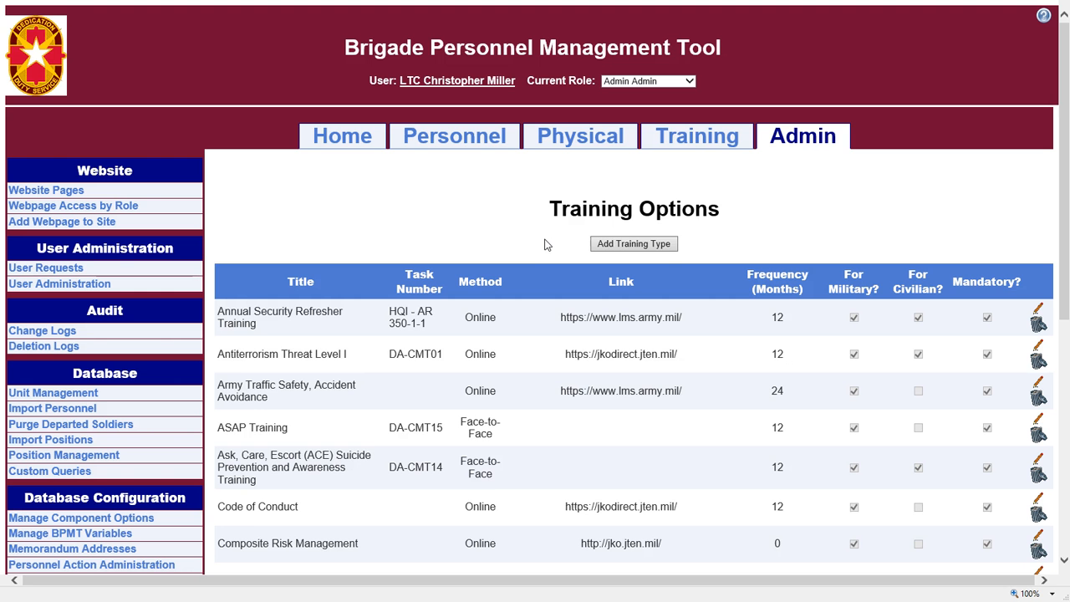
Step: Examine the training types in Training Options, including their task numbers, methods, links, frequencies and military, civilian or mandatory designations
scroll(548, 242, "down", 2)
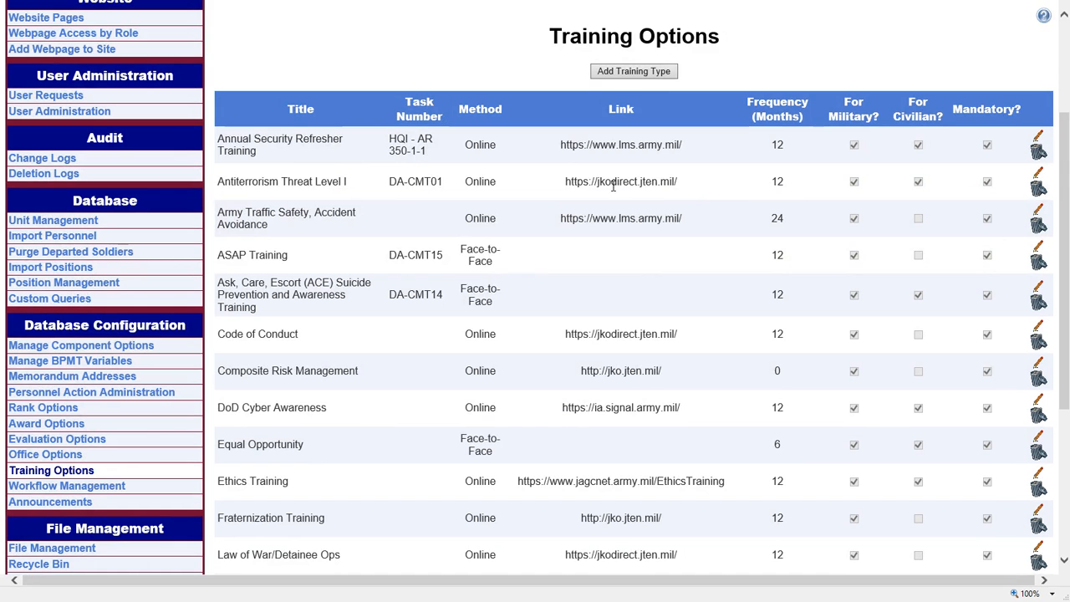
scroll(711, 313, "down", 2)
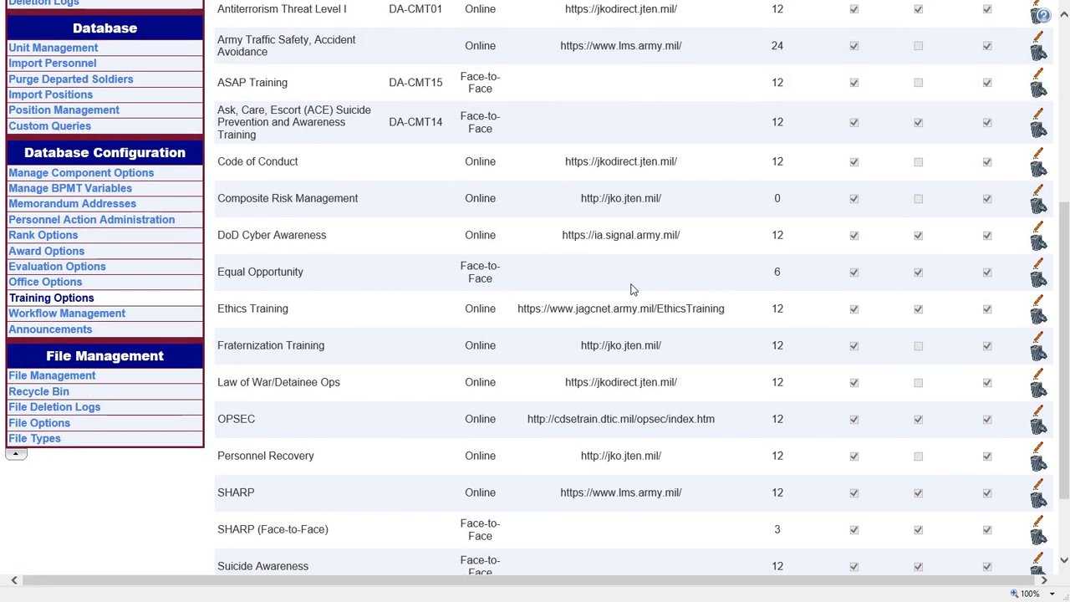
scroll(673, 264, "down", 2)
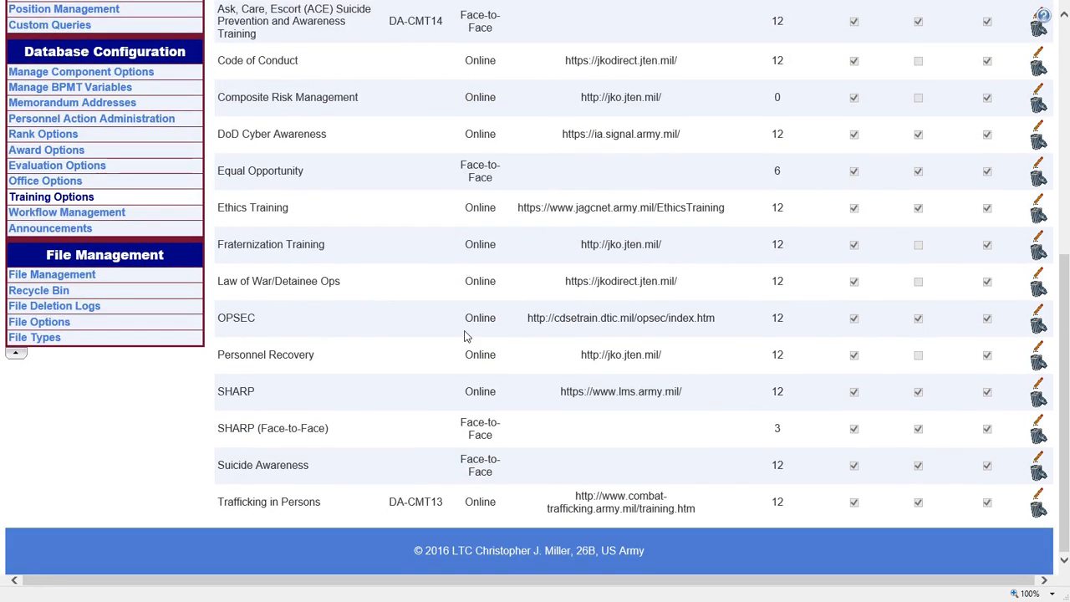
scroll(626, 355, "up", 2)
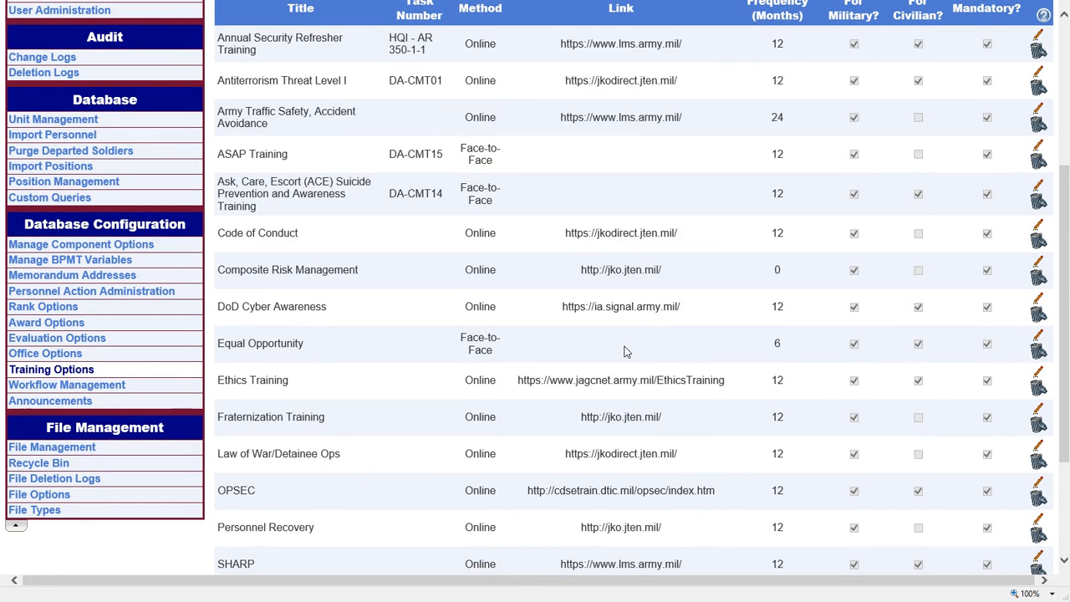
scroll(783, 266, "up", 1)
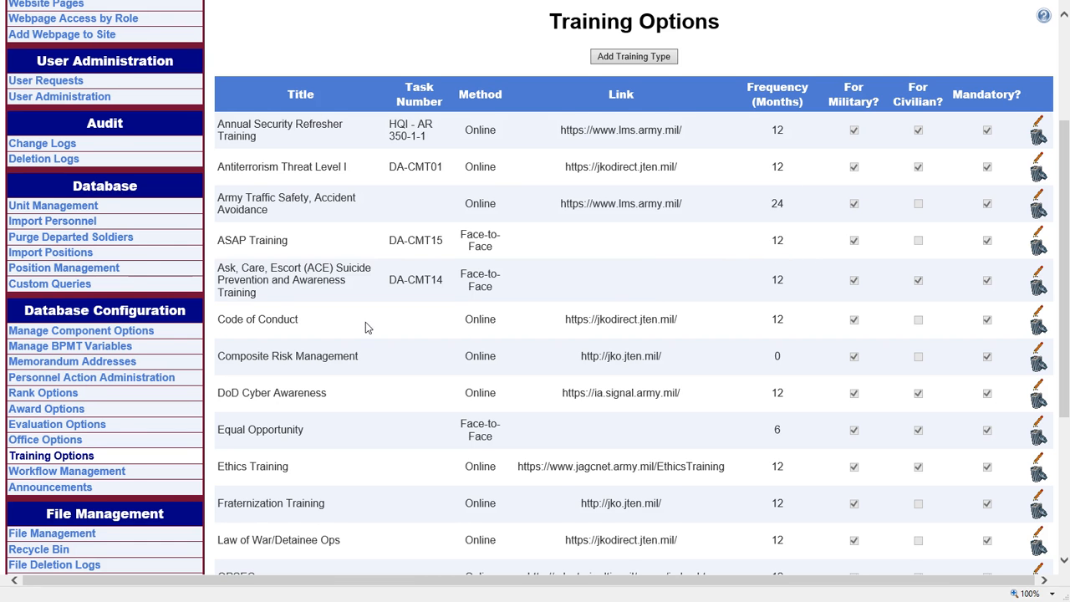
scroll(365, 326, "down", 1)
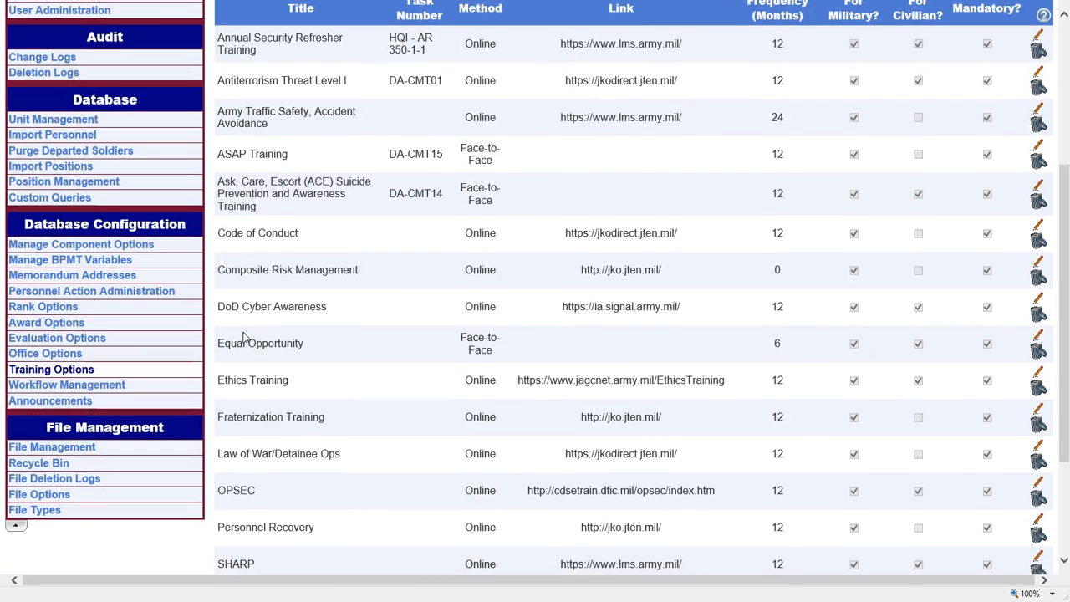
Step: Open Workflow Management to examine the award status options, their visibility, events and notify roles, and the available task types
left_click(107, 386)
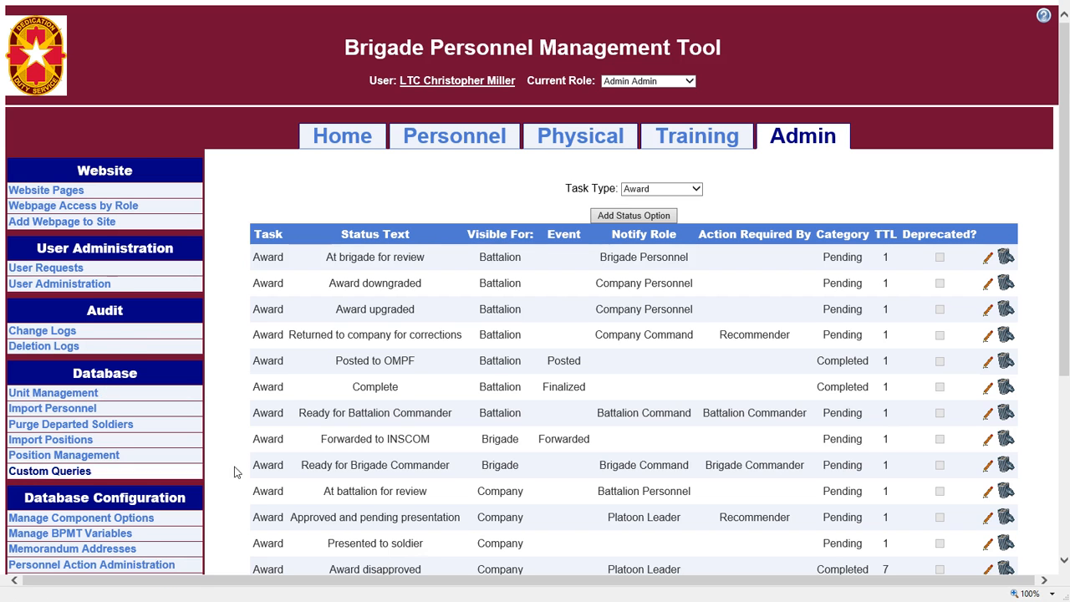
scroll(346, 406, "down", 2)
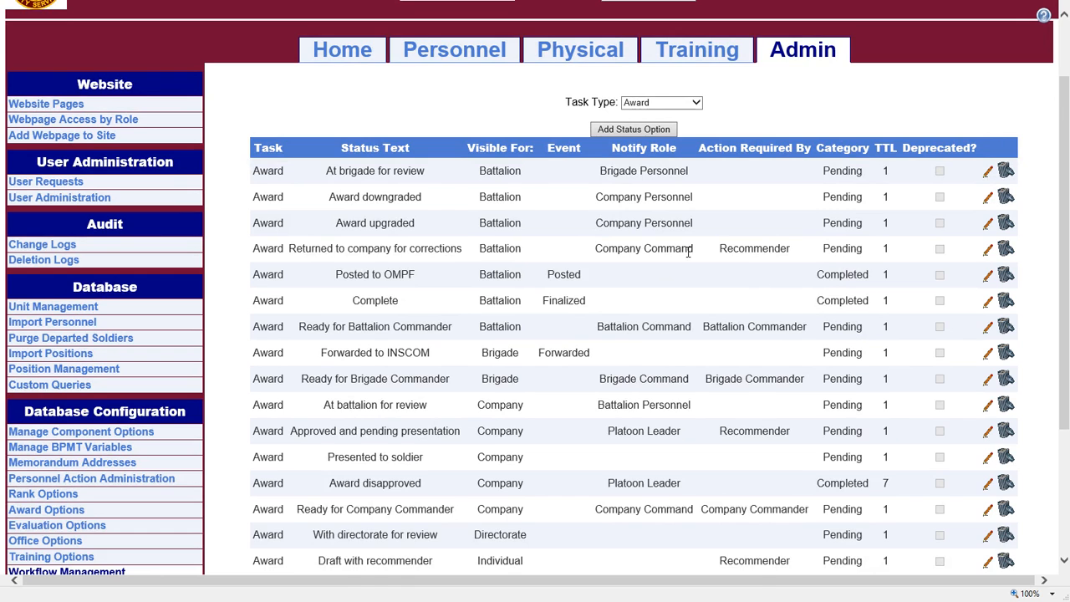
scroll(687, 251, "down", 2)
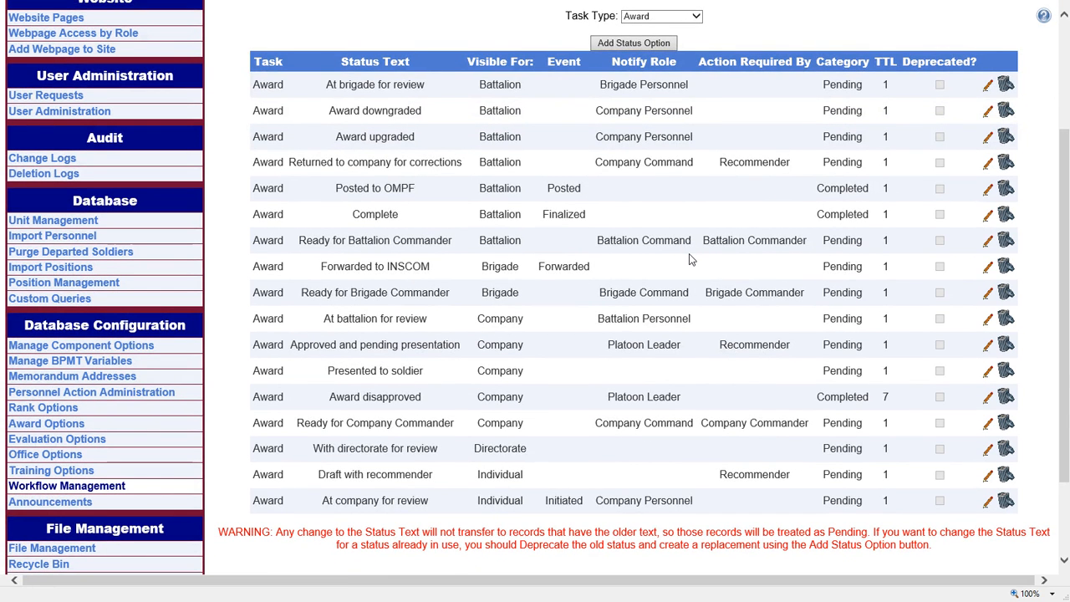
left_click(695, 18)
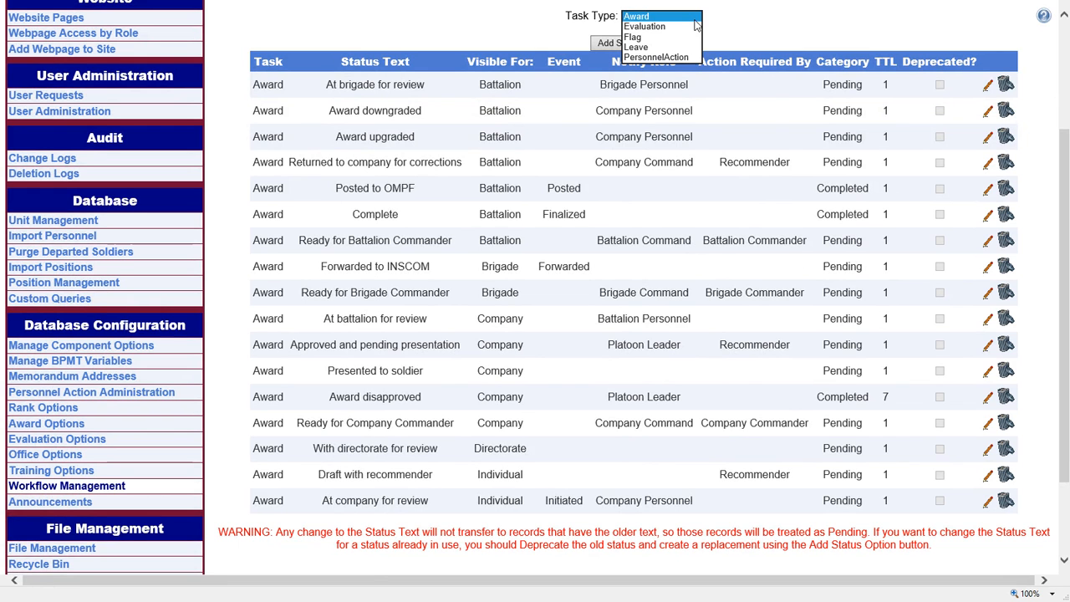
left_click(762, 27)
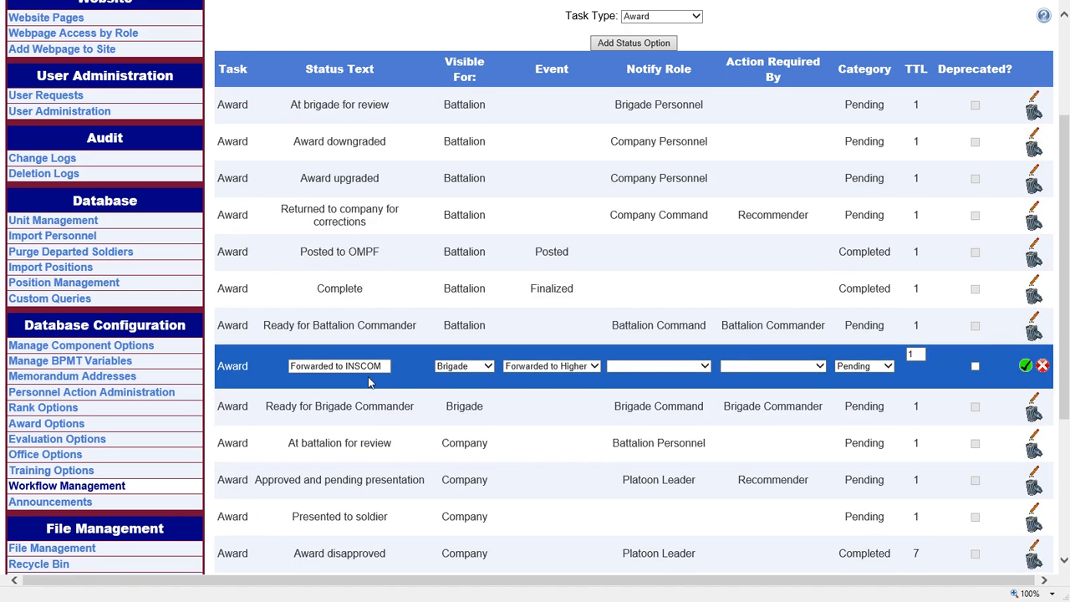
Step: Change the award status text "Forwarded to INSCOM" to "Forwarded to Regional Health Command"
left_click(375, 367)
type("Re")
type("gional Health")
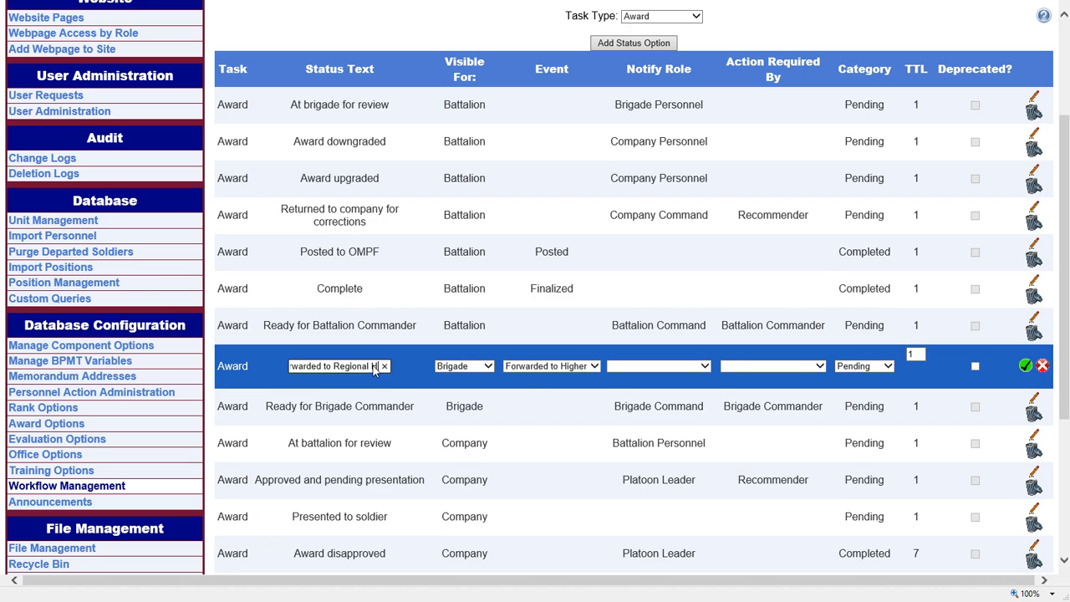
type(" Command")
Step: Review the status's event choices, set its notify role to Company Command, and save the edited award status
left_click(595, 367)
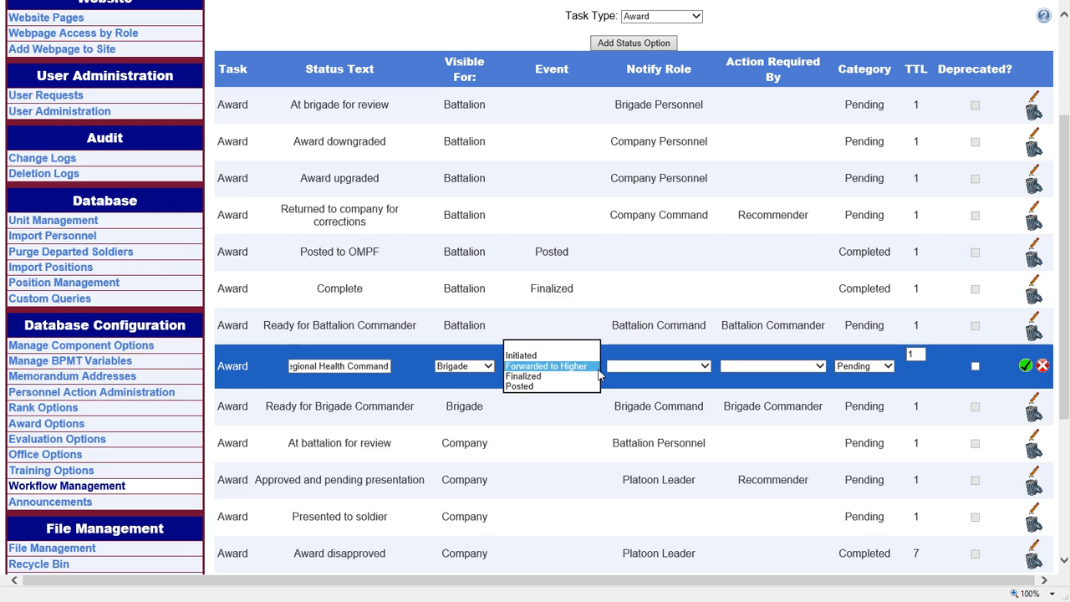
left_click(707, 366)
mouse_move(707, 366)
left_mouse_down()
mouse_move(709, 420)
mouse_move(709, 338)
mouse_move(711, 350)
left_mouse_up()
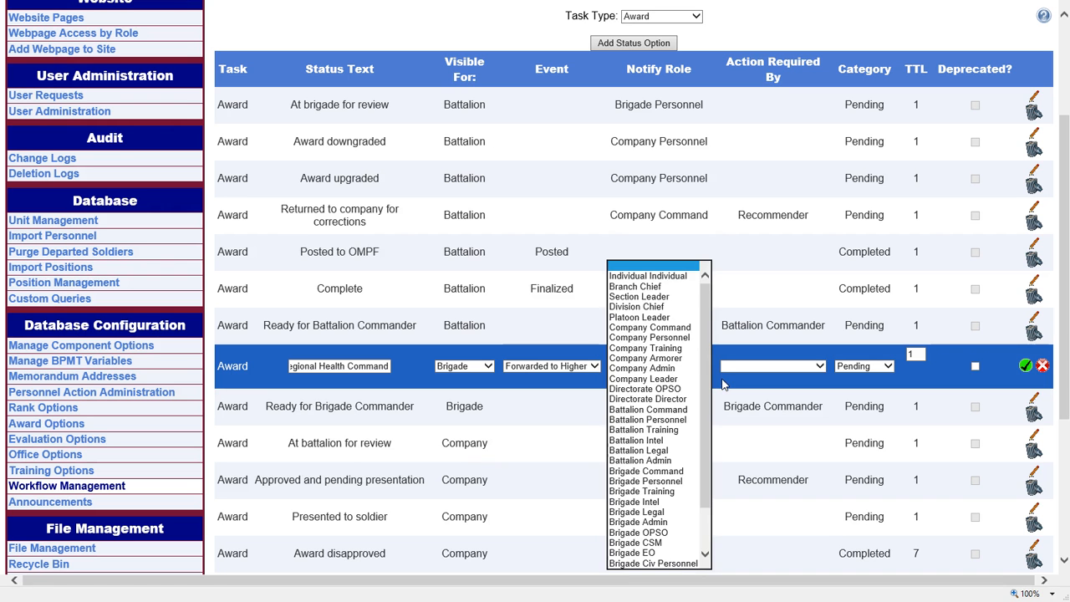
left_click(723, 383)
left_click(711, 372)
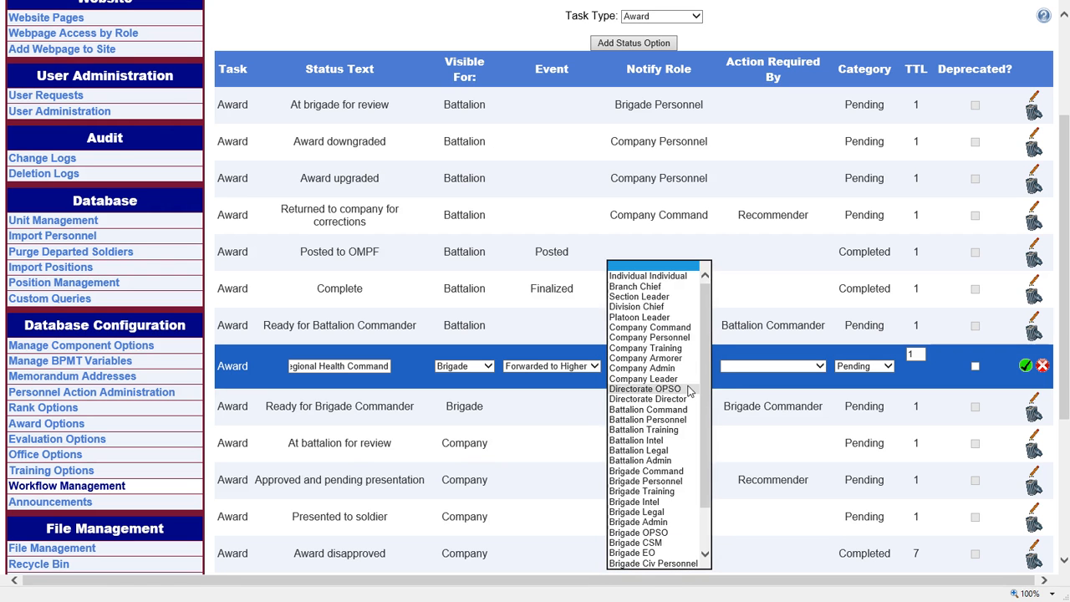
left_click(686, 327)
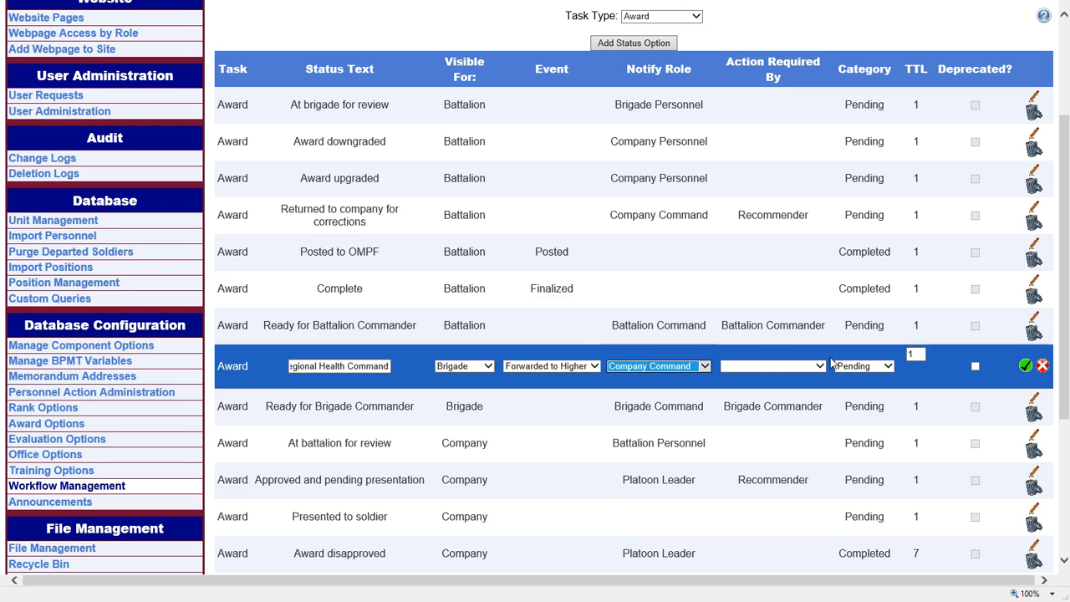
left_click(1028, 368)
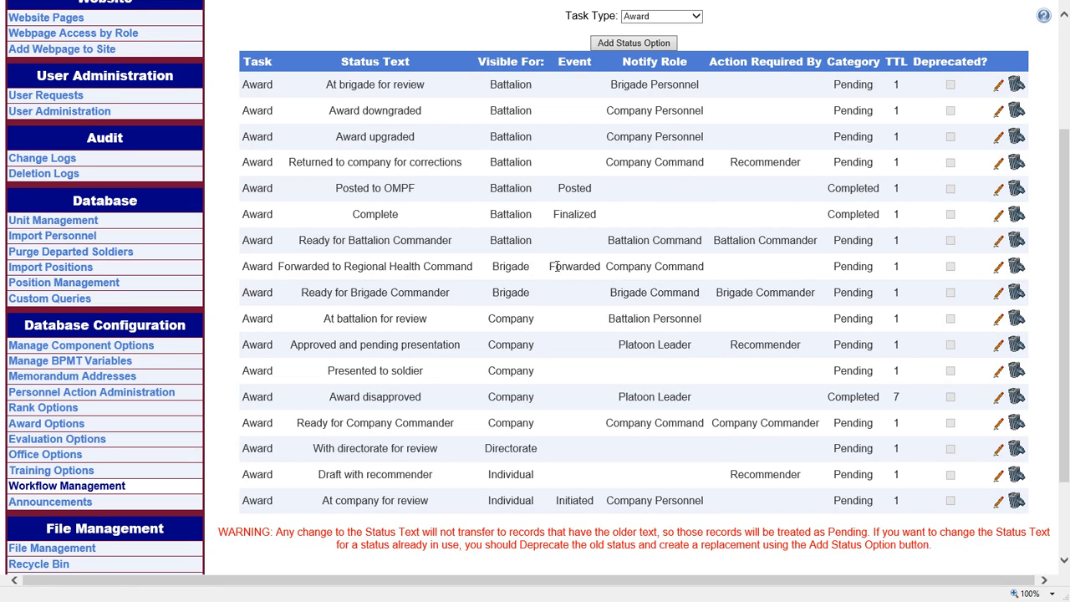
Step: Open the Unit Alpha Roster in the Personnel section and switch the current role to Brigade Personnel
scroll(590, 284, "down", 2)
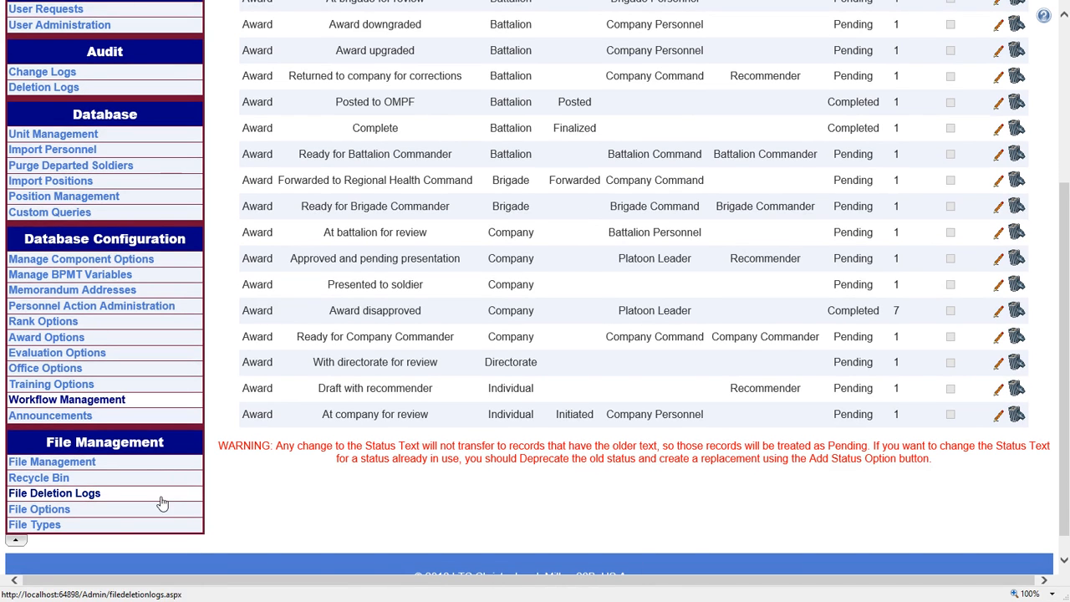
scroll(239, 393, "up", 5)
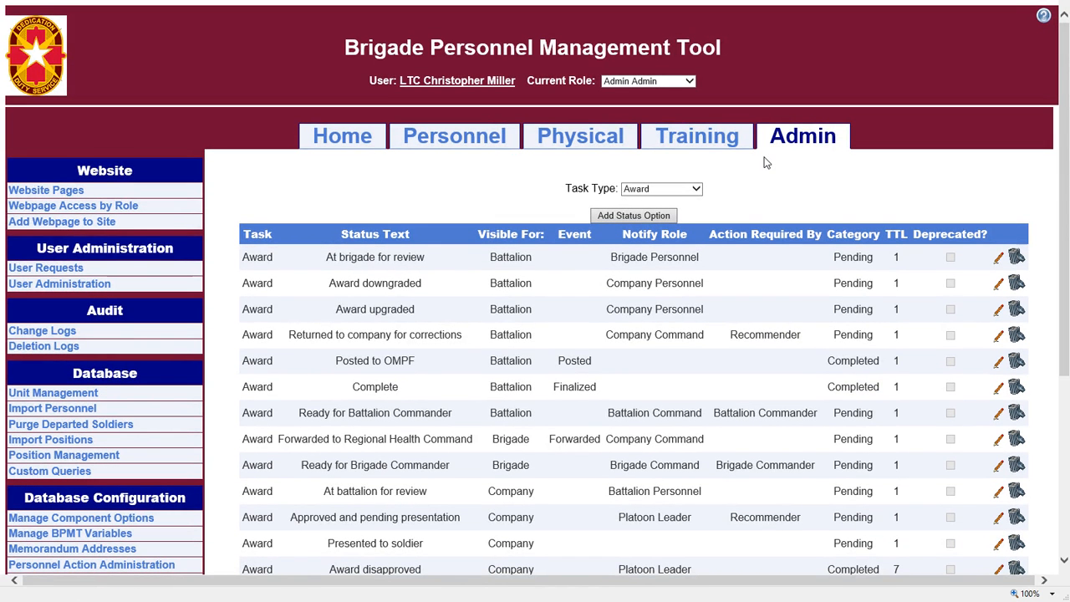
left_click(499, 141)
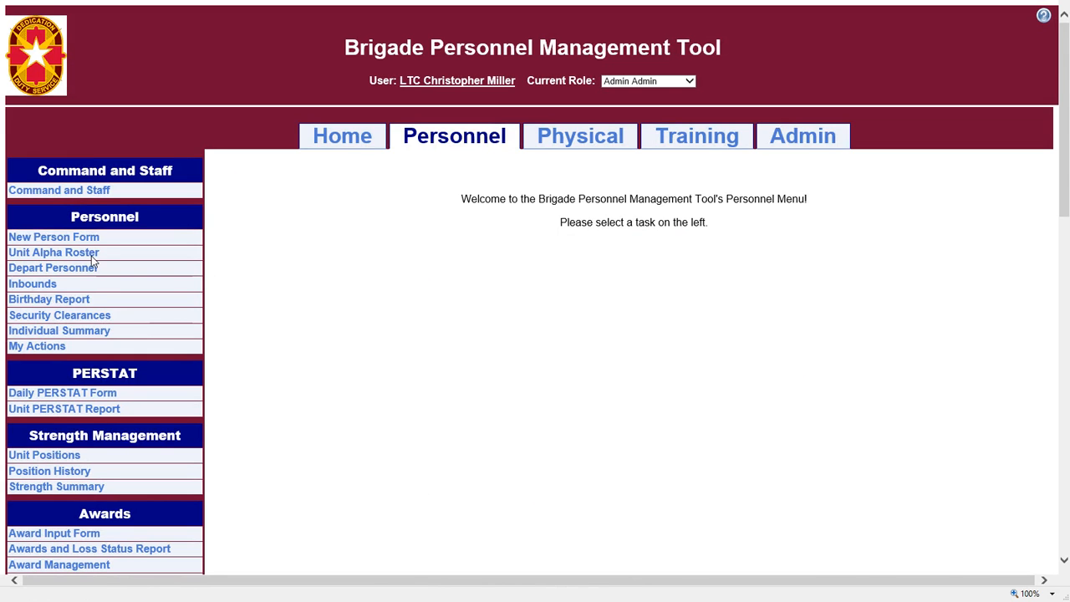
left_click(690, 82)
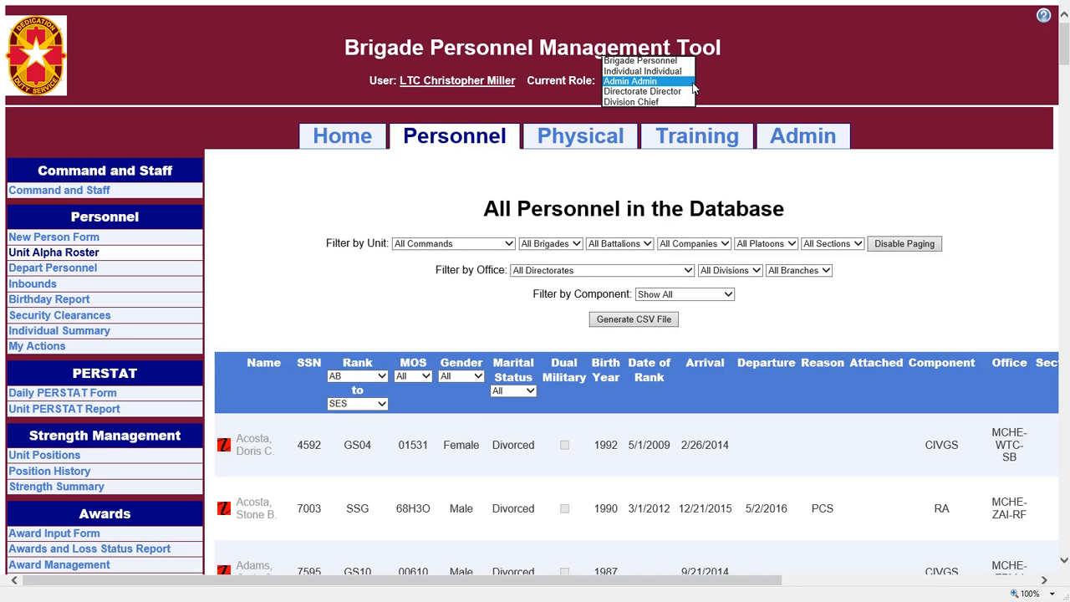
left_click(666, 60)
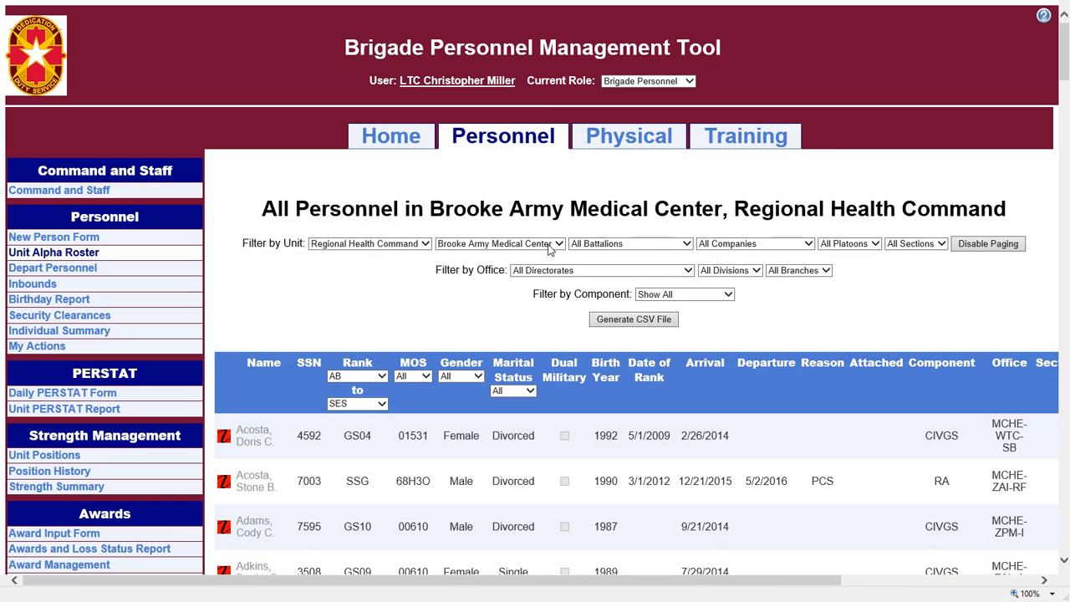
Step: Filter the roster to the HQ company, and view the available battalion and directorate filter choices
left_click(669, 244)
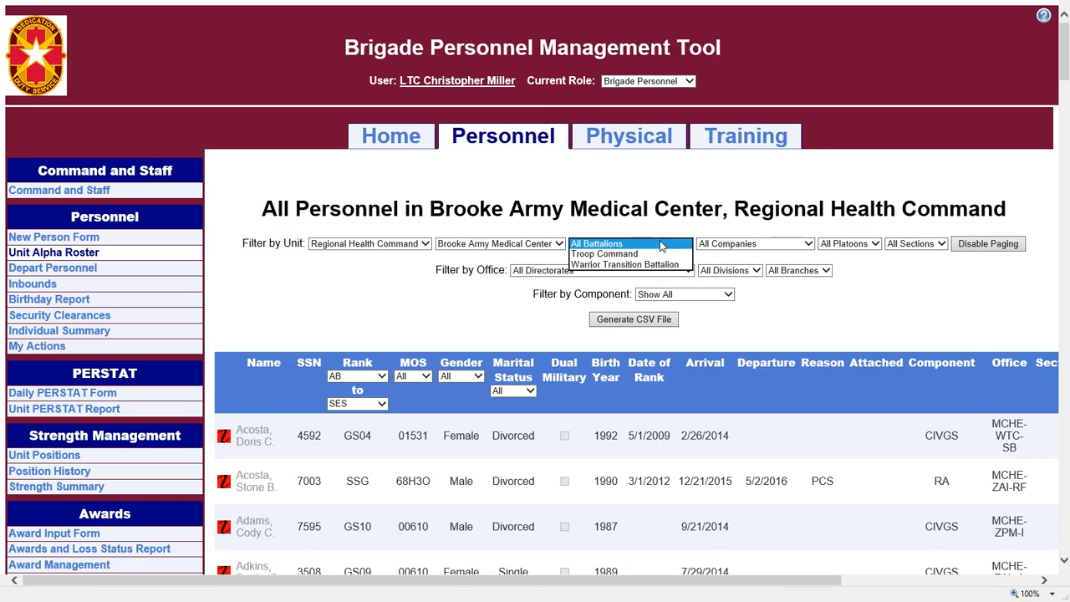
left_click(734, 243)
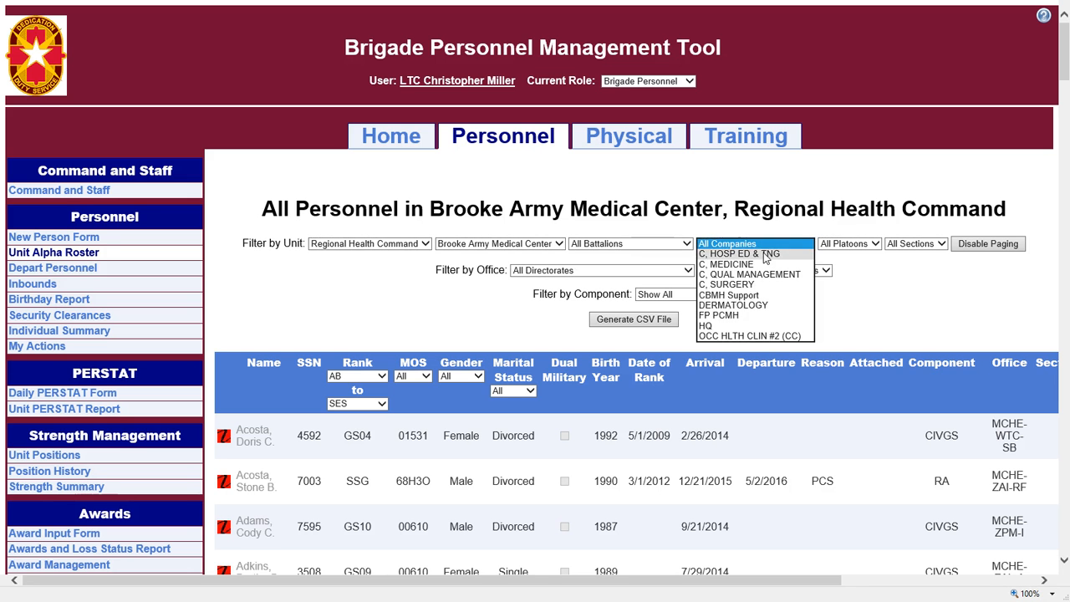
left_click(762, 325)
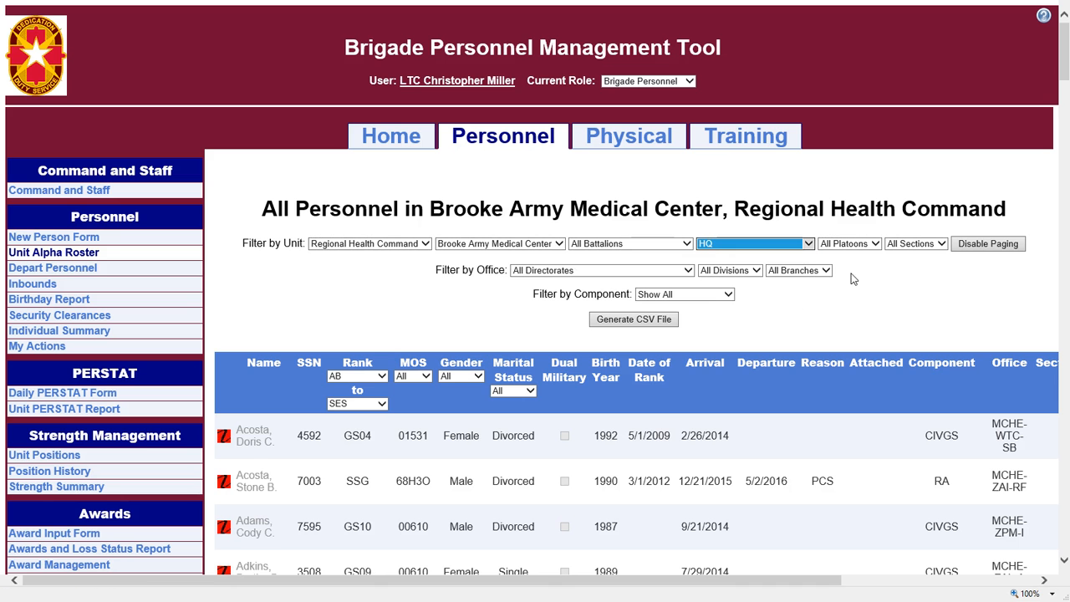
left_click(598, 273)
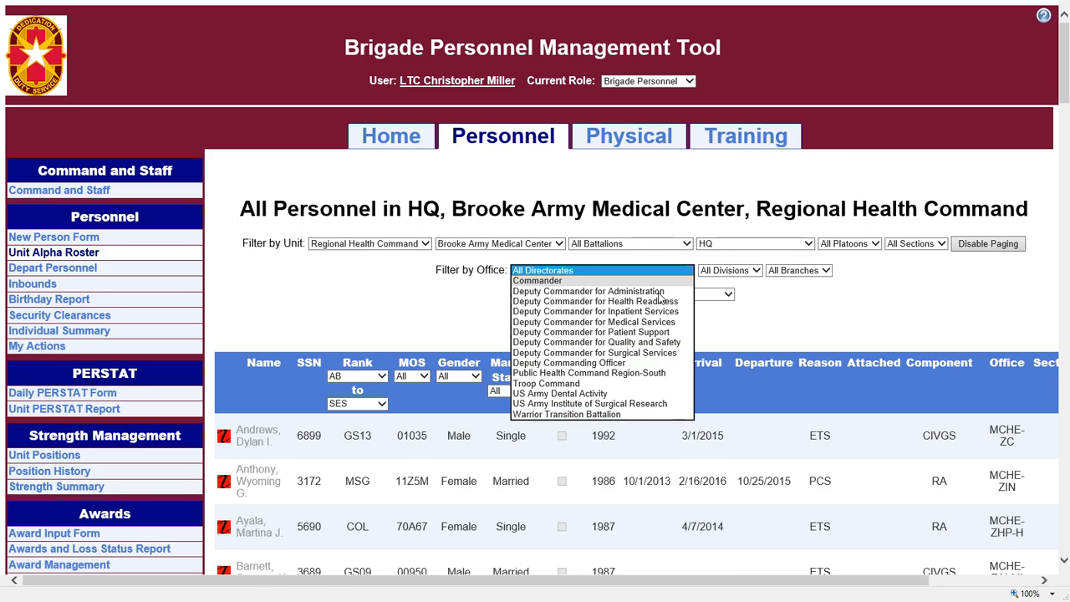
left_click(793, 325)
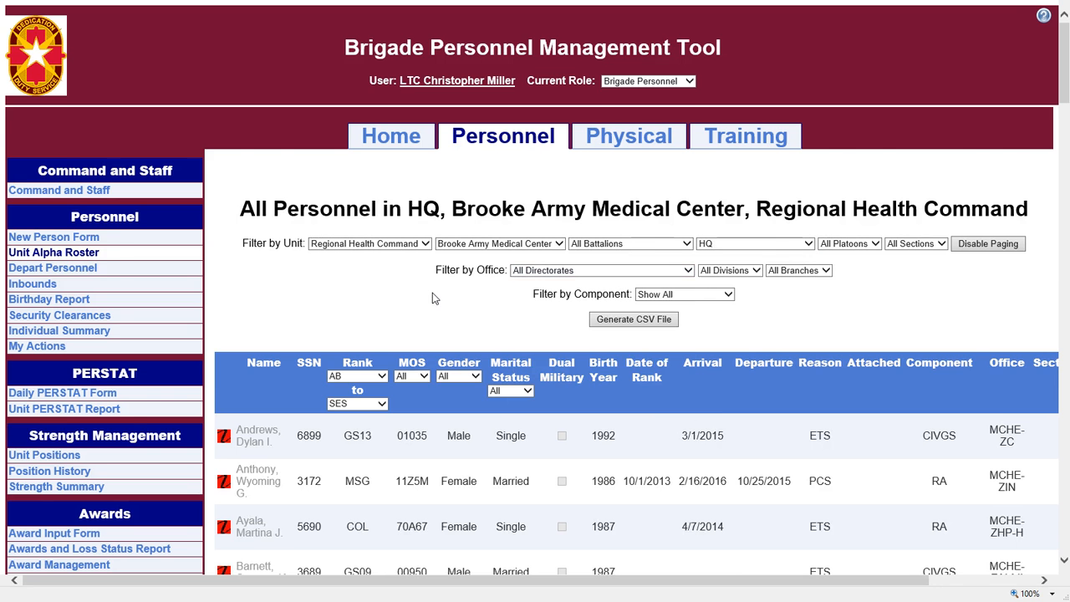
Step: Filter the roster by the Regular Army component and look through the listed personnel
scroll(432, 299, "down", 1)
left_click(694, 208)
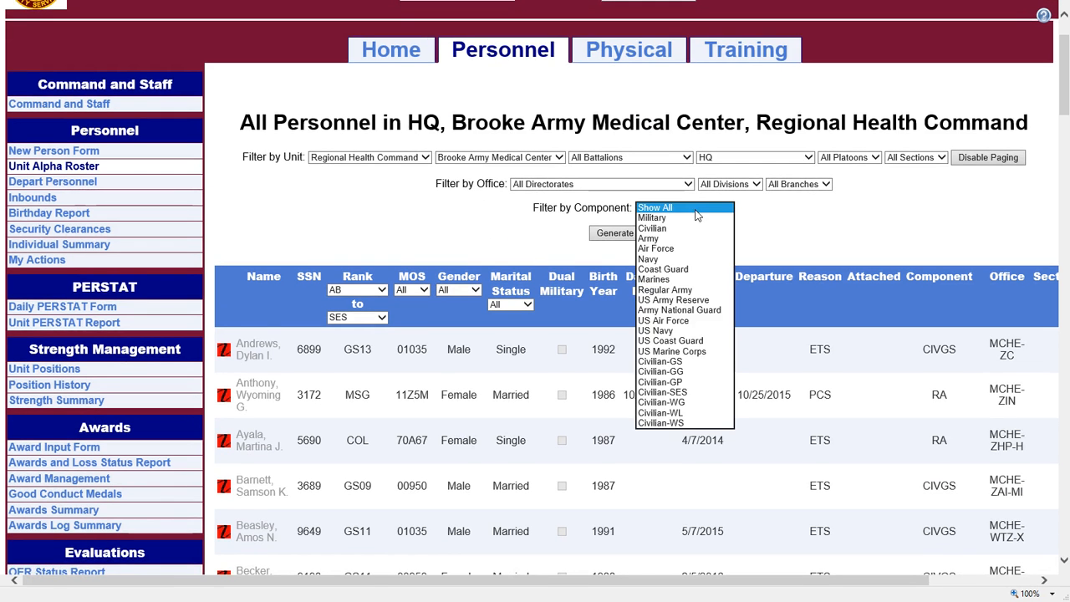
left_click(687, 291)
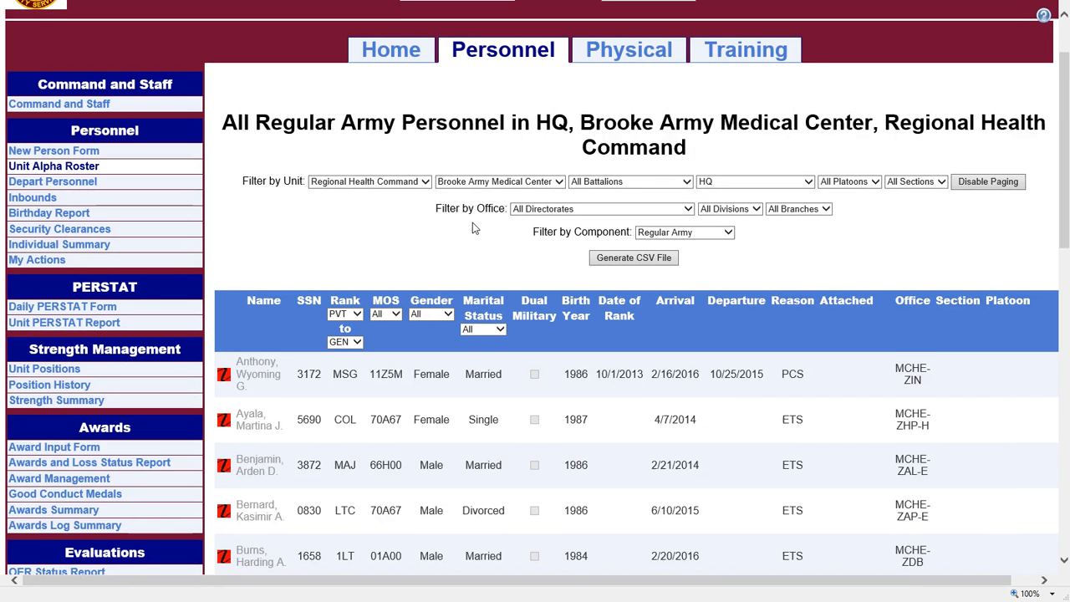
scroll(471, 232, "down", 4)
scroll(500, 243, "up", 2)
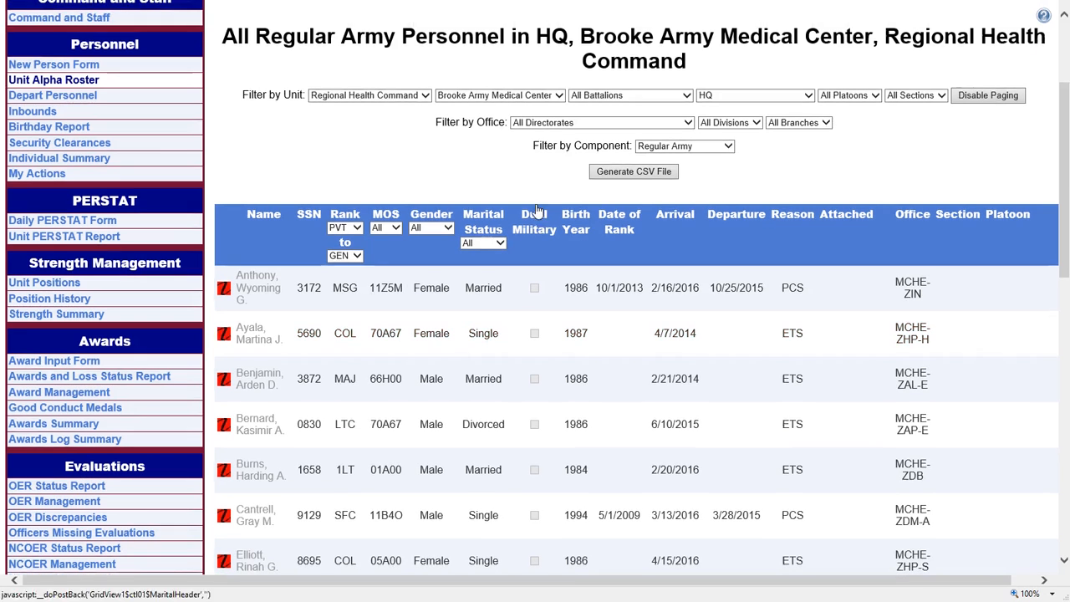
Step: Limit the roster's rank range to LTC through LTC, highlight "Regular Army" in the heading, and display the MOS filter choices
left_click(356, 228)
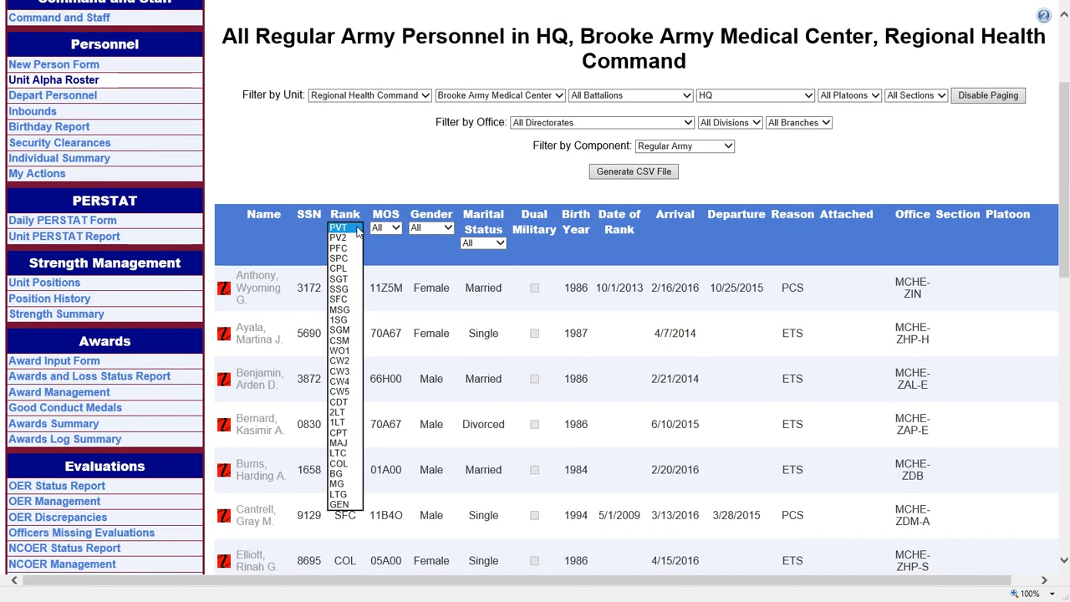
left_click(341, 454)
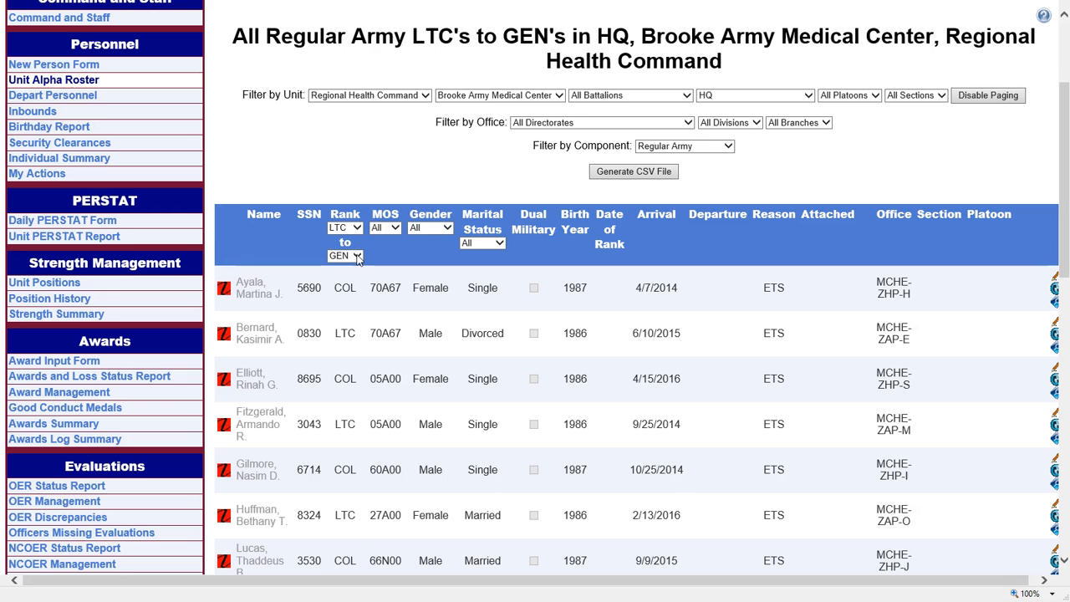
left_click(357, 259)
left_click(343, 307)
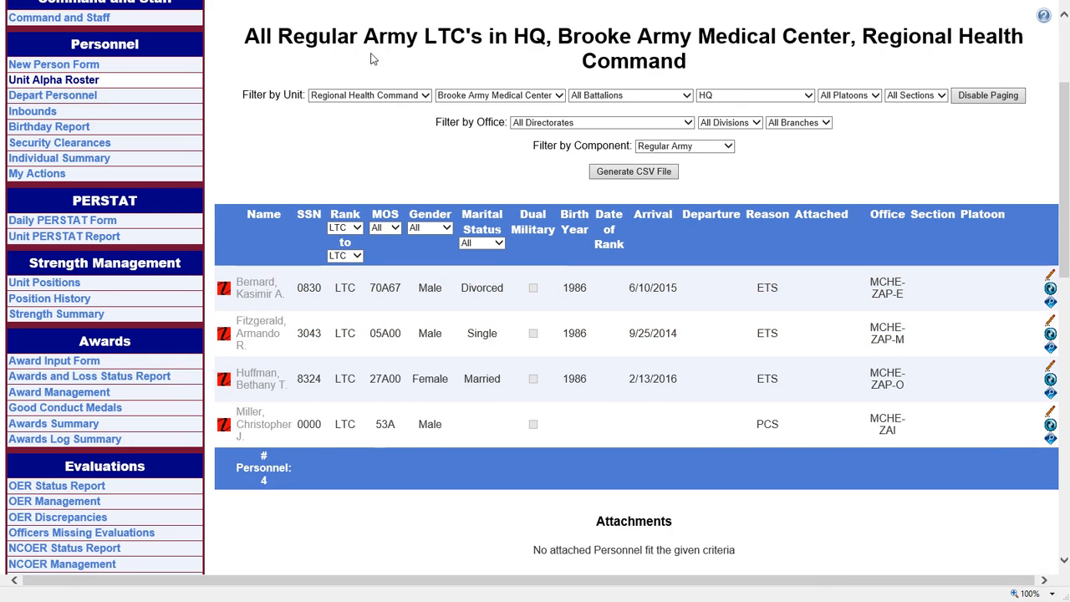
left_click_drag(278, 37, 420, 38)
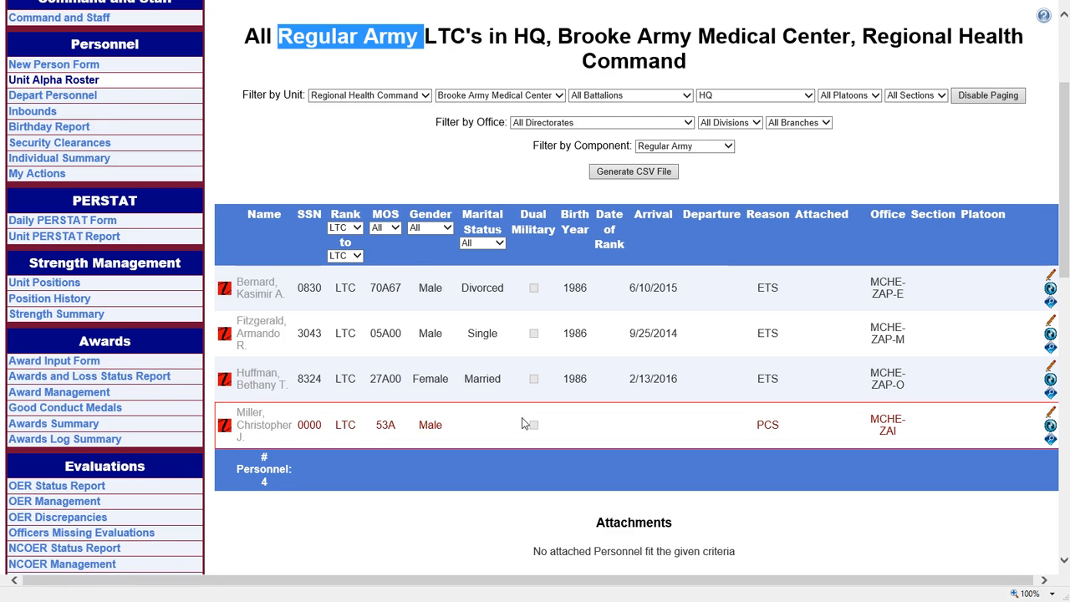
left_click(394, 229)
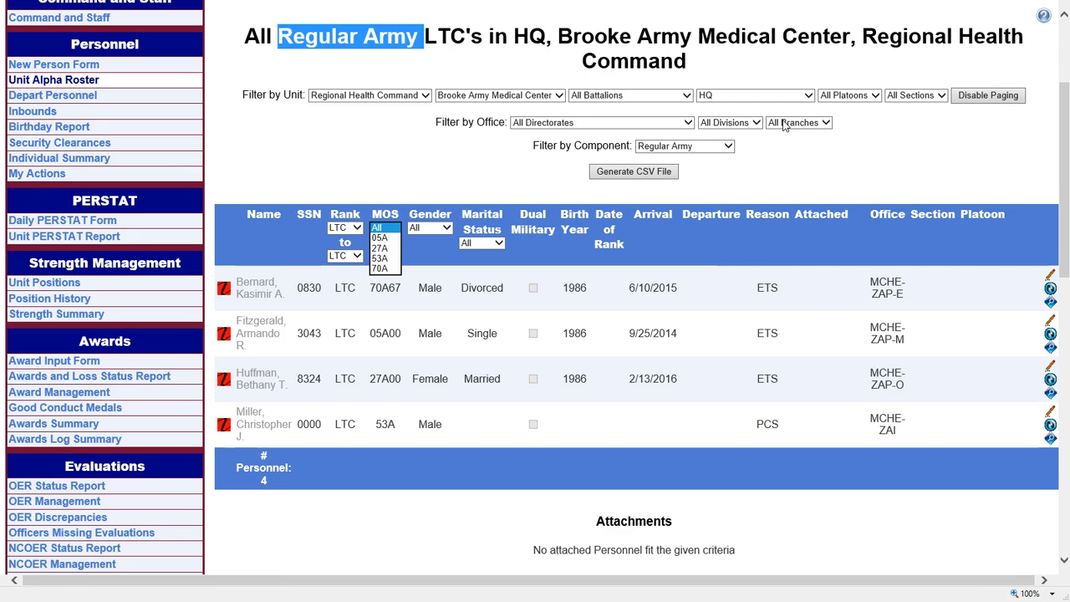
Step: Dismiss the MOS filter choices without changing them and open the Awards and Loss Status Report
left_click(376, 164)
scroll(351, 162, "up", 1)
scroll(351, 162, "up", 1)
scroll(125, 286, "down", 1)
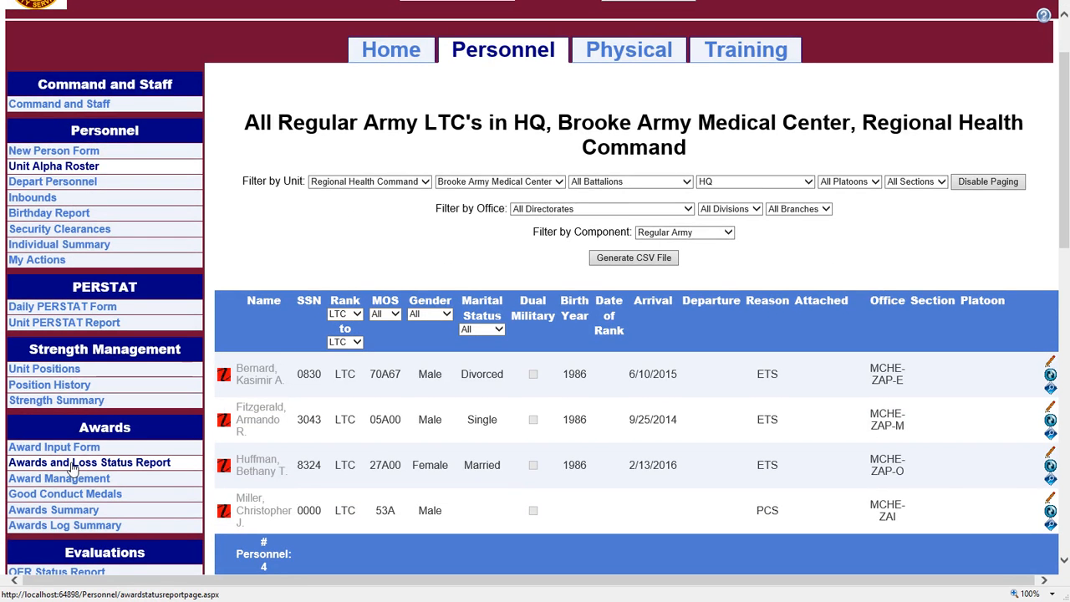
left_click(368, 449)
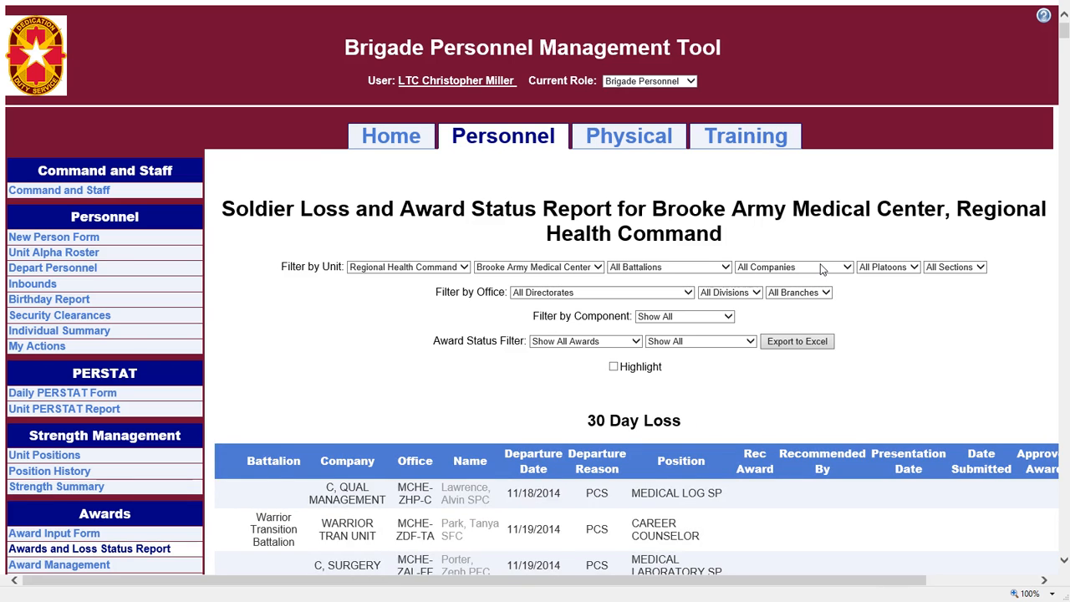
Step: Look through the 30 Day Loss list and collapse the side navigation to widen the report
scroll(811, 239, "down", 3)
scroll(615, 253, "down", 15)
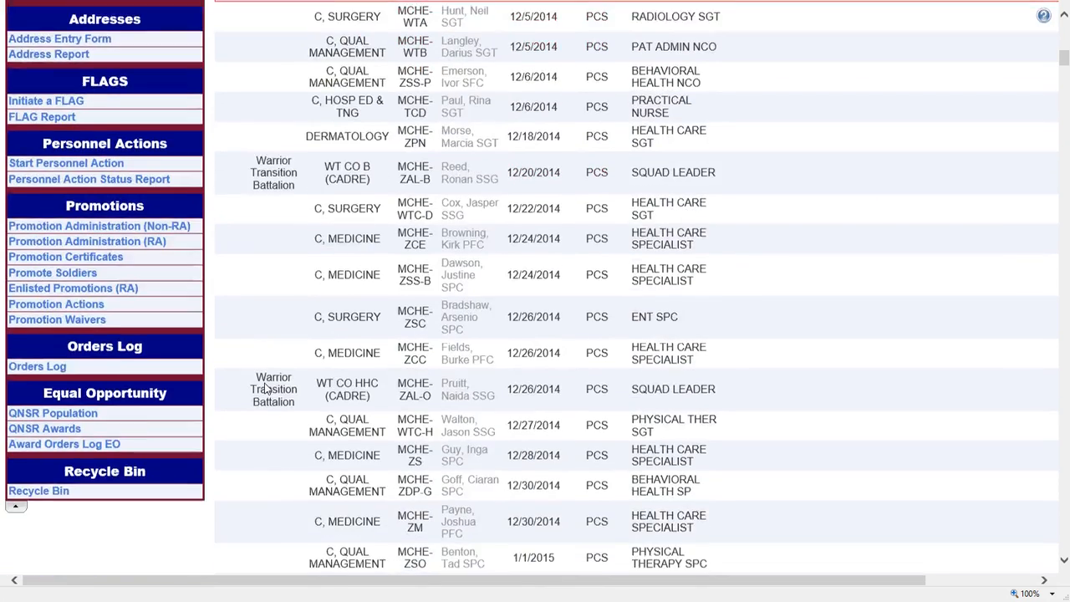
scroll(266, 389, "down", 15)
scroll(209, 84, "up", 8)
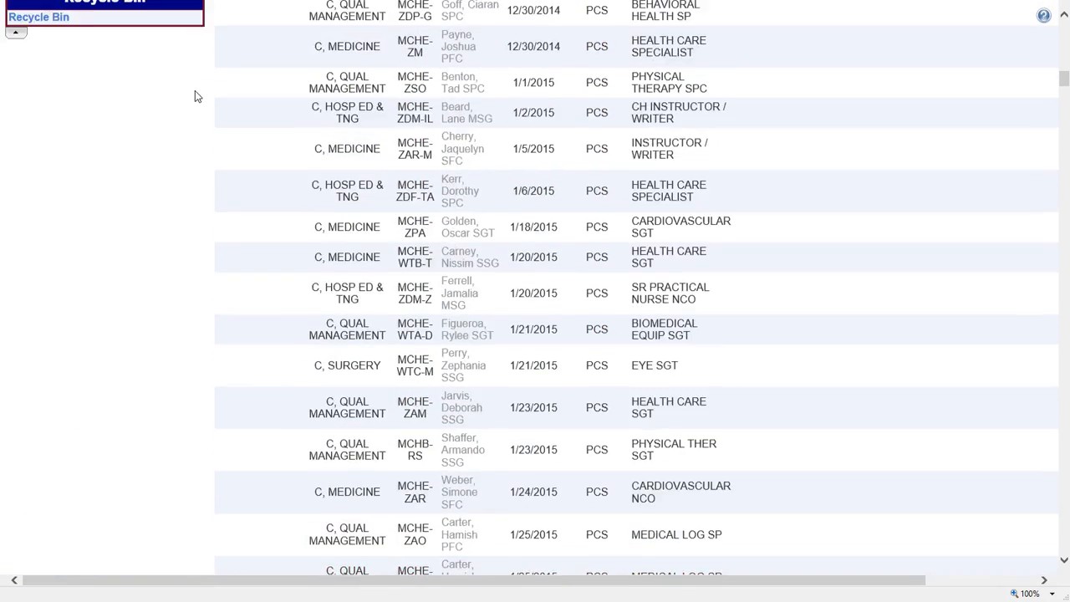
scroll(194, 96, "up", 1)
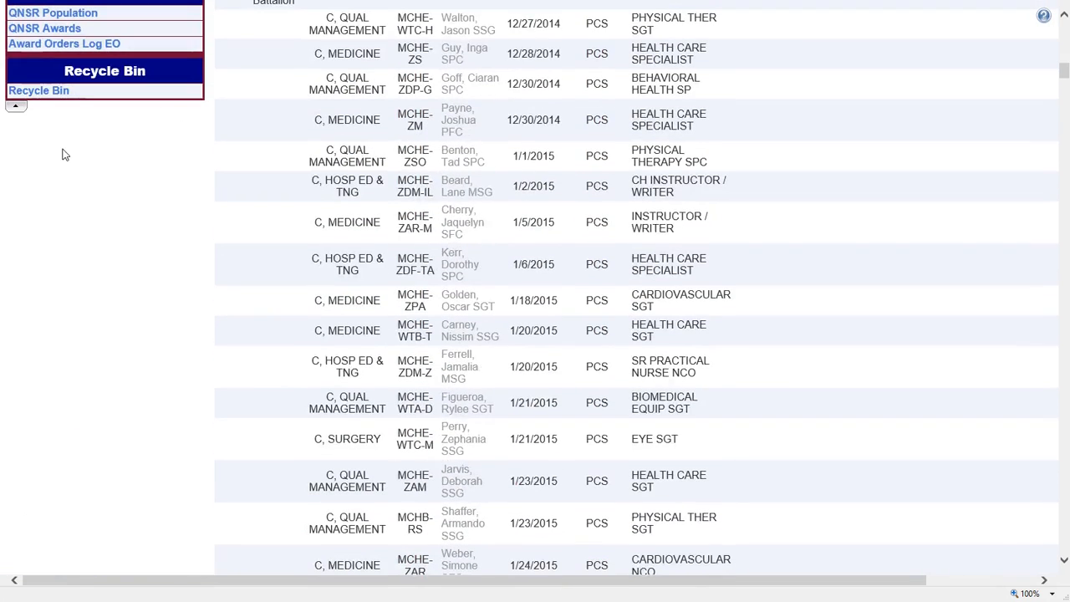
left_click(16, 106)
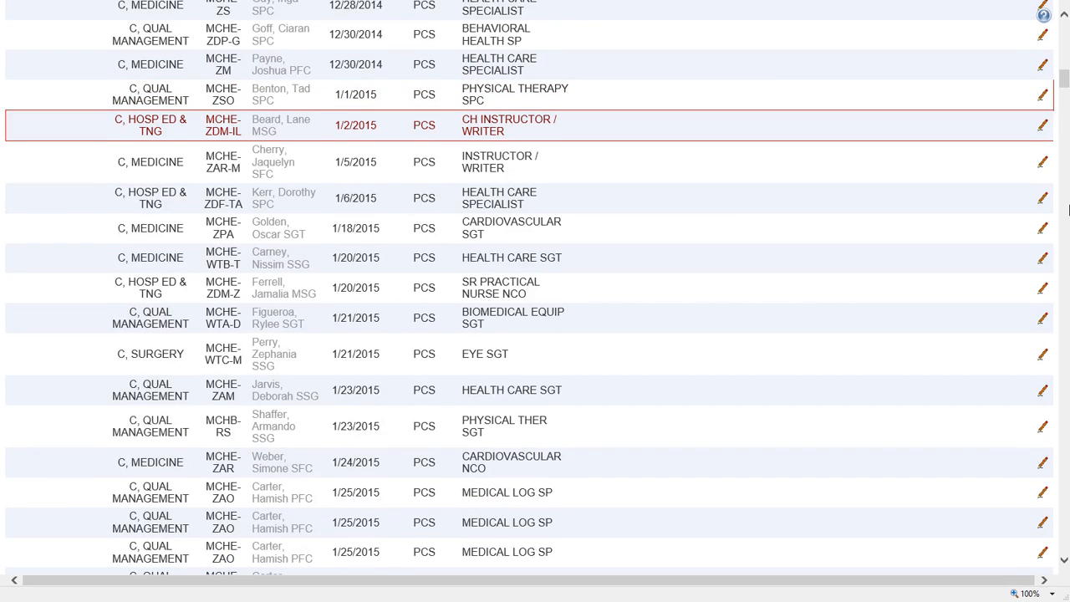
Step: Filter the Soldier Loss and Award Status Report to the HQ company
left_click_drag(1064, 83, 1065, 41)
scroll(940, 142, "down", 1)
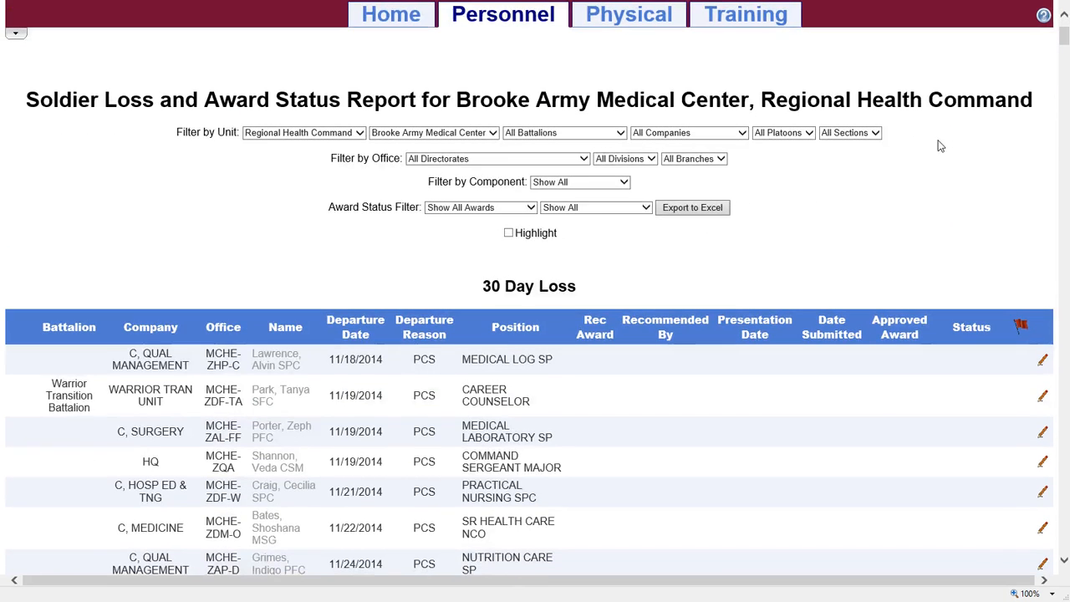
scroll(916, 159, "down", 2)
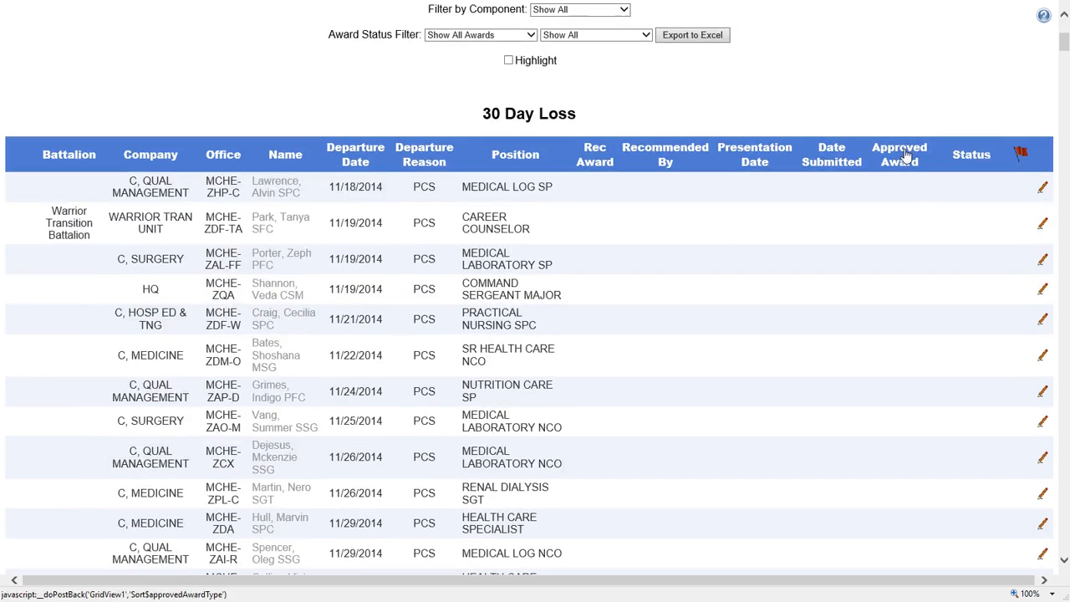
scroll(920, 130, "up", 2)
left_click(692, 130)
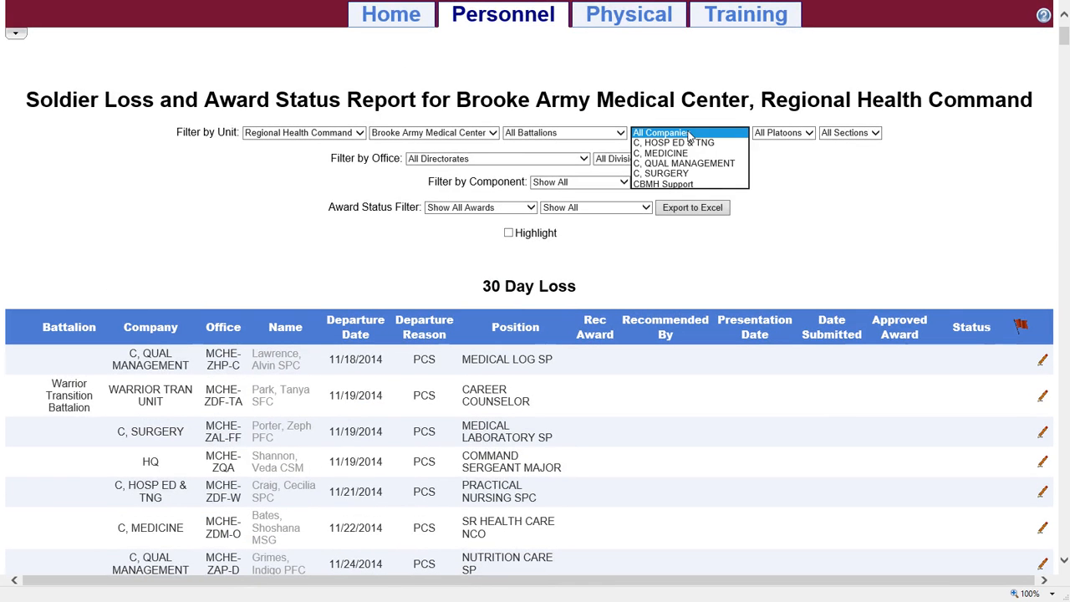
left_click(675, 215)
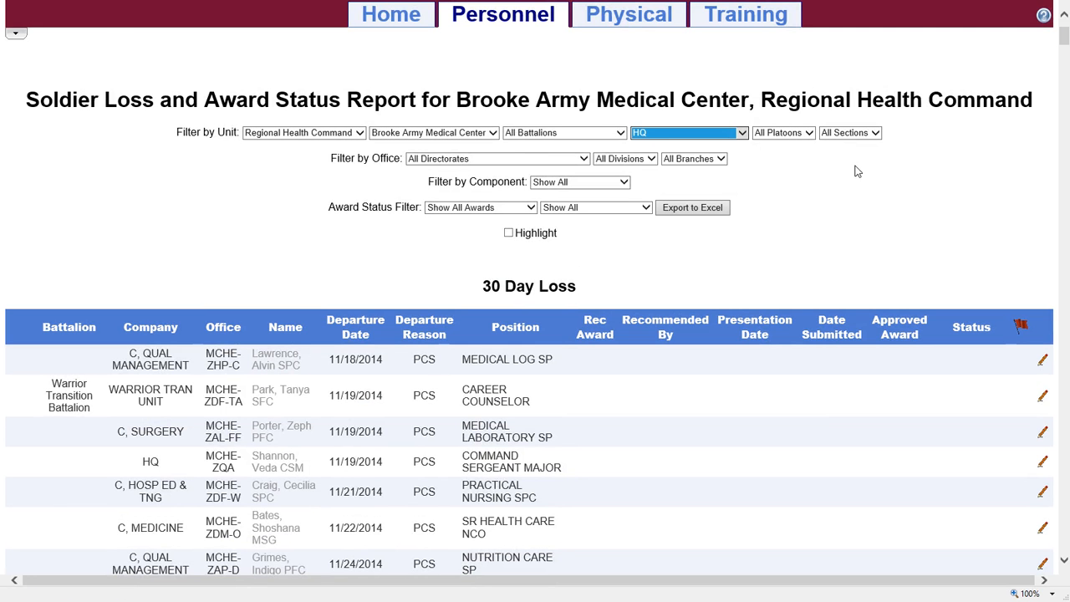
Step: Review the HQ loss lists, inspect the award recommendation form for the departing First Sergeant, and return to the report without inserting it
scroll(857, 207, "down", 3)
scroll(852, 213, "down", 3)
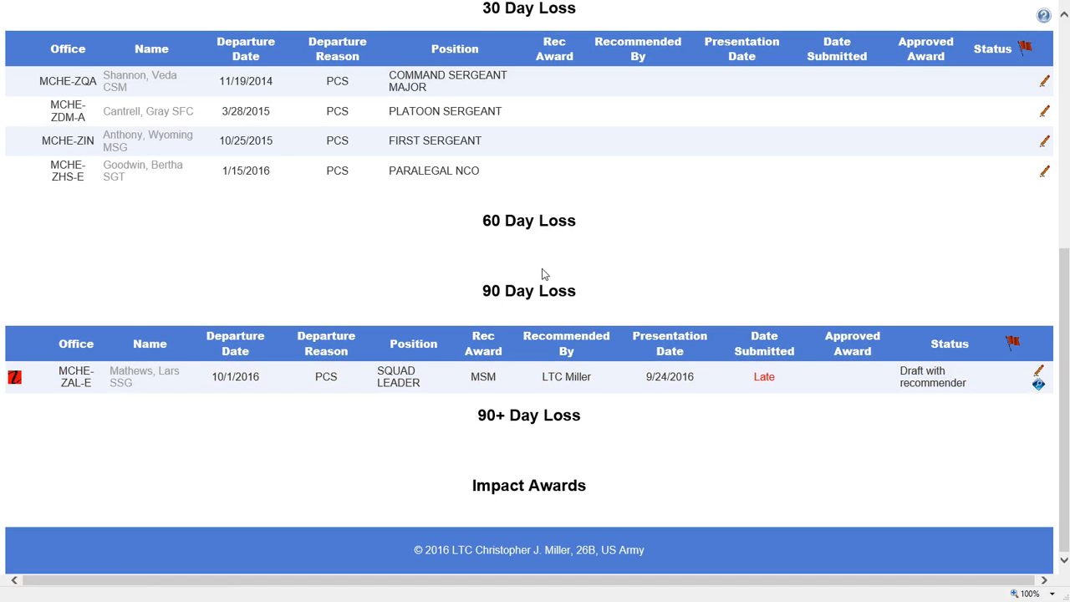
scroll(544, 276, "up", 2)
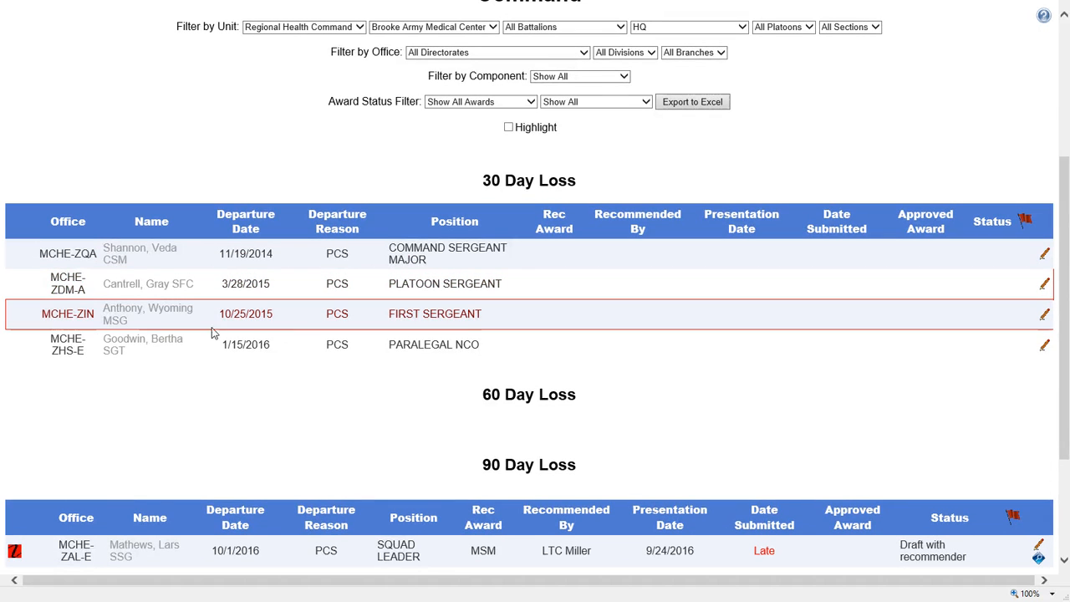
left_click(117, 314)
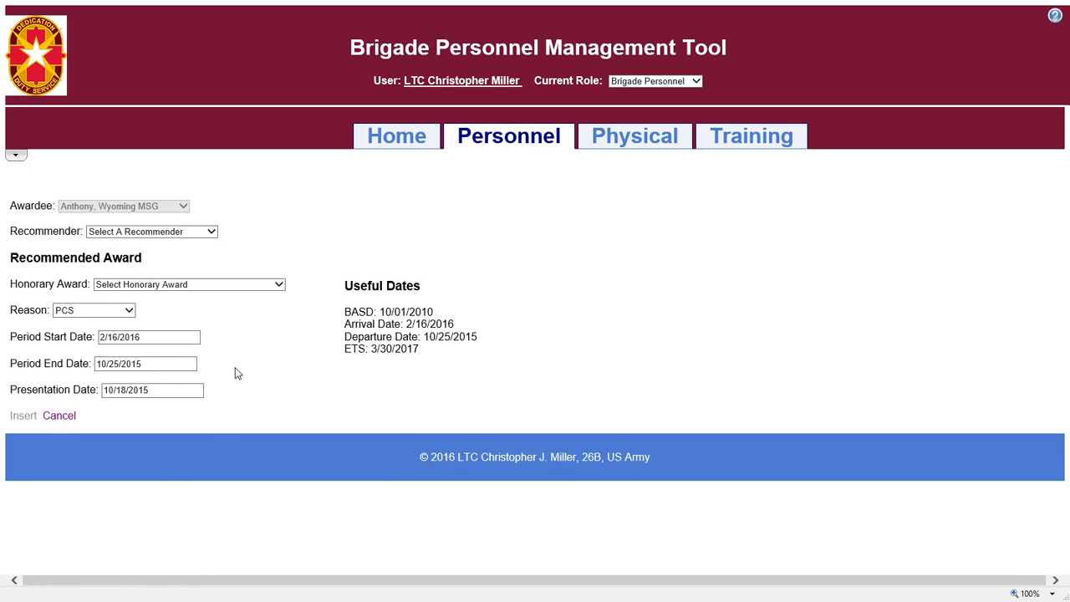
scroll(294, 352, "down", 3)
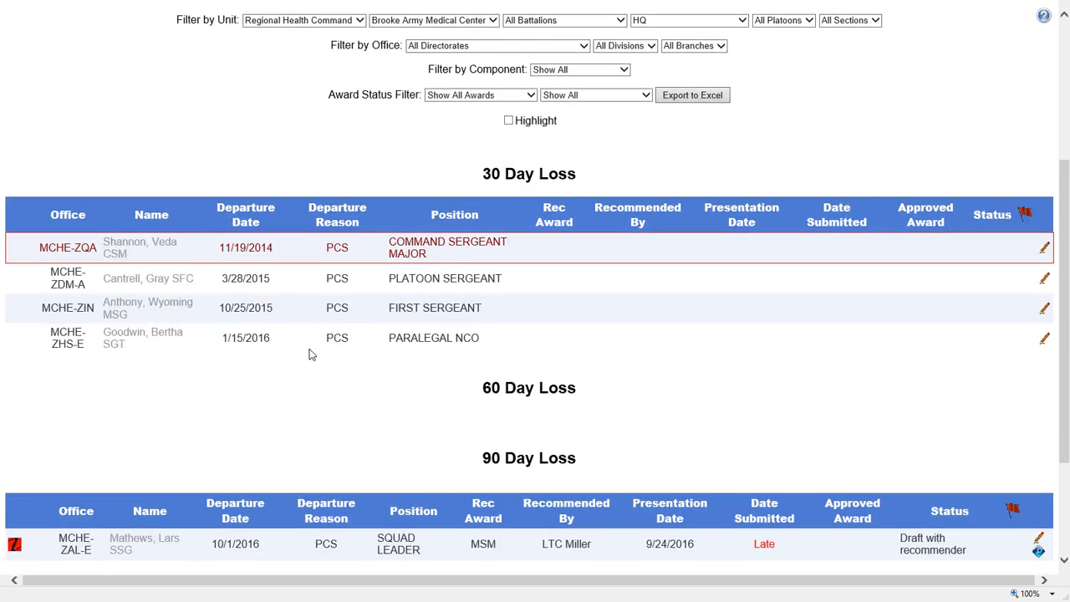
Step: Start an award recommendation for the Paralegal NCO in the 30 Day Loss list and select the recommender by name
scroll(339, 351, "down", 2)
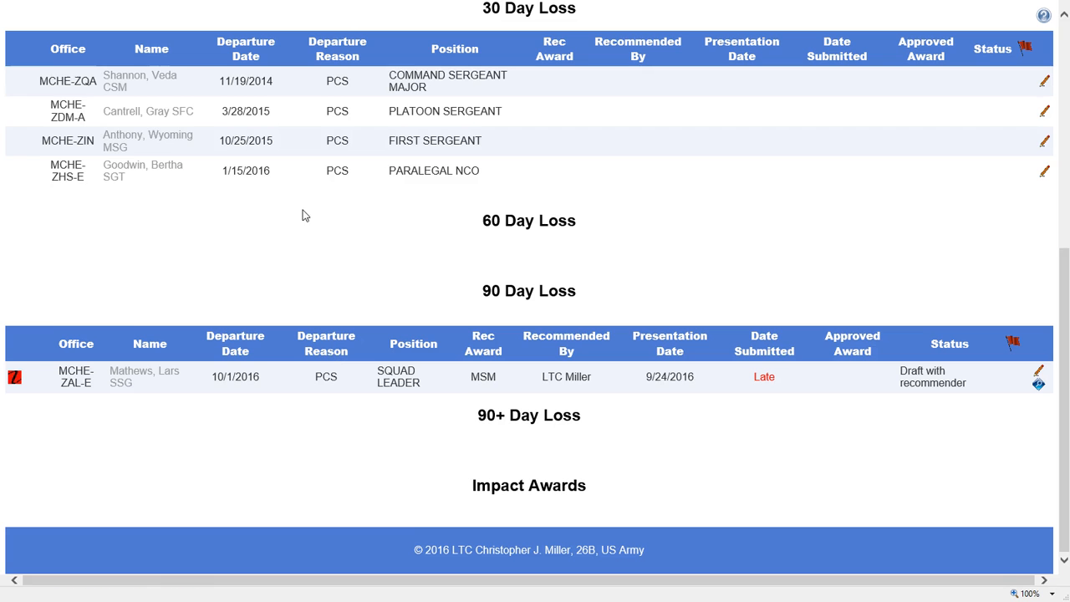
left_click(151, 174)
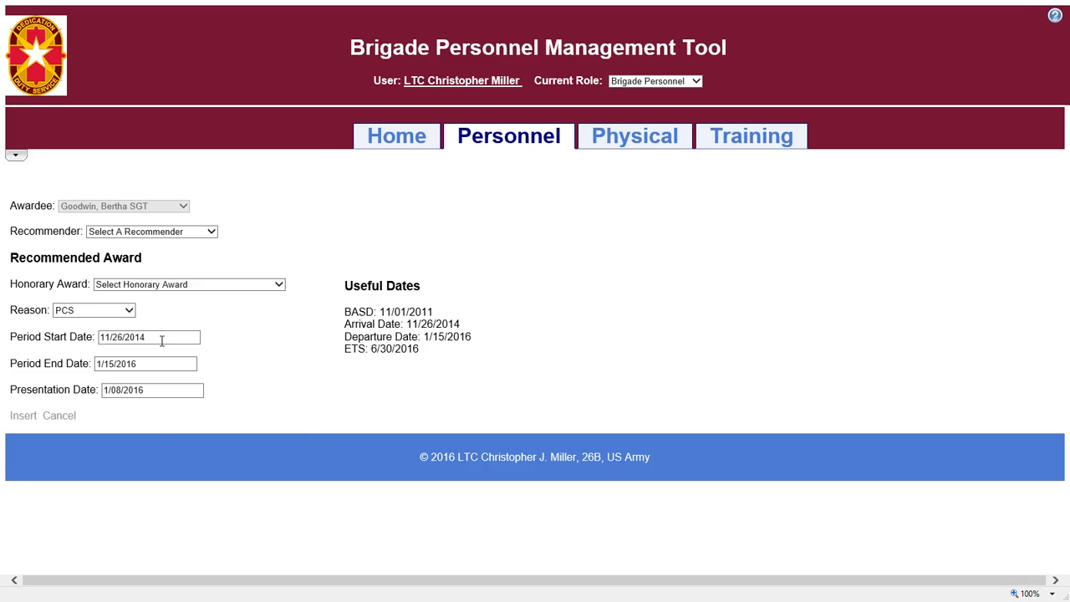
left_click(155, 392)
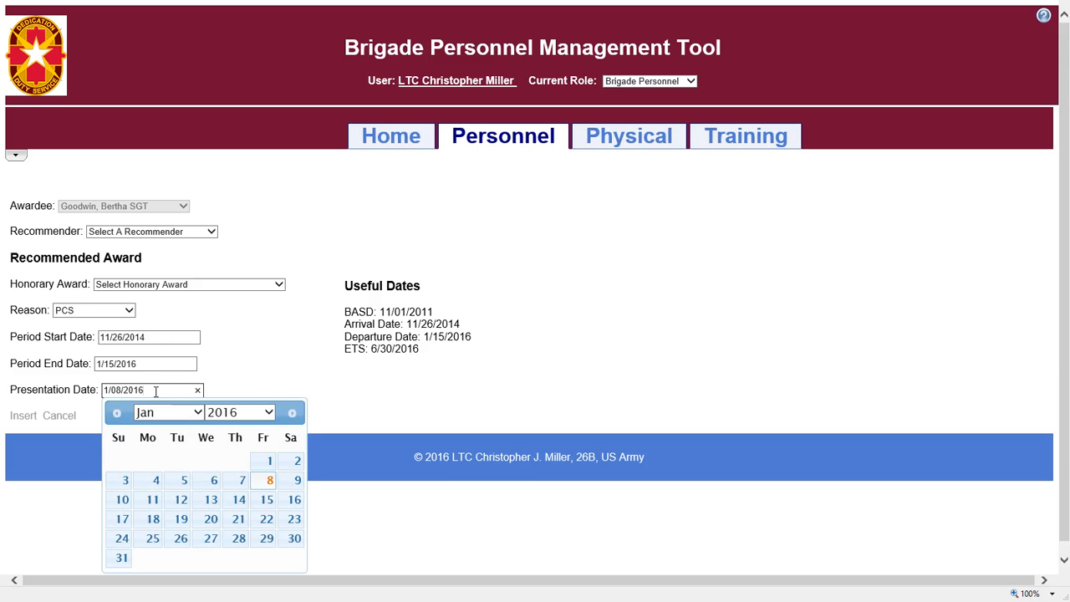
left_click(167, 233)
type("miller")
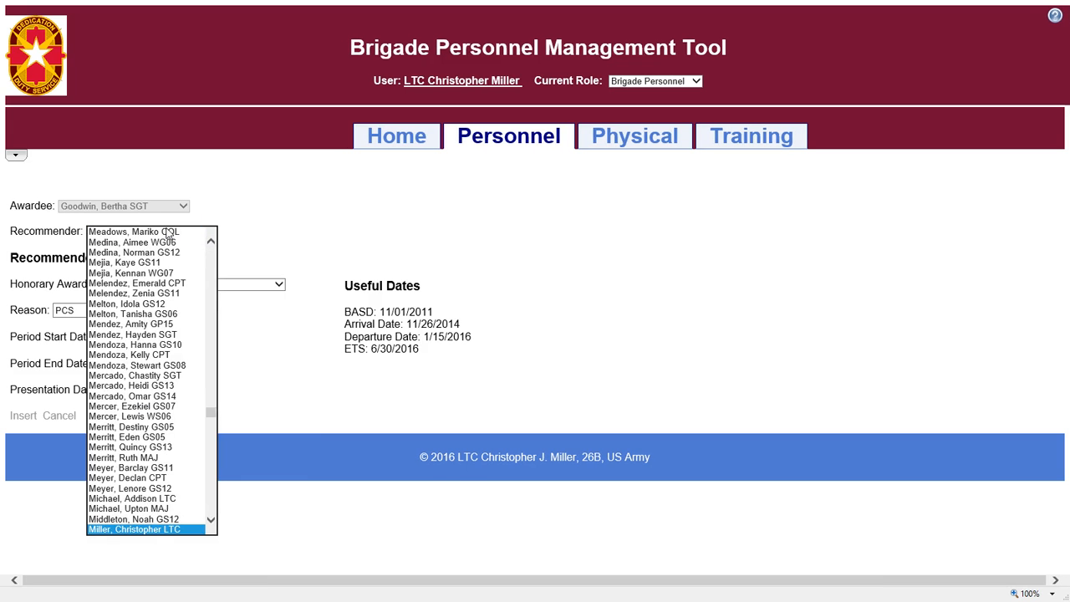
key("Tab")
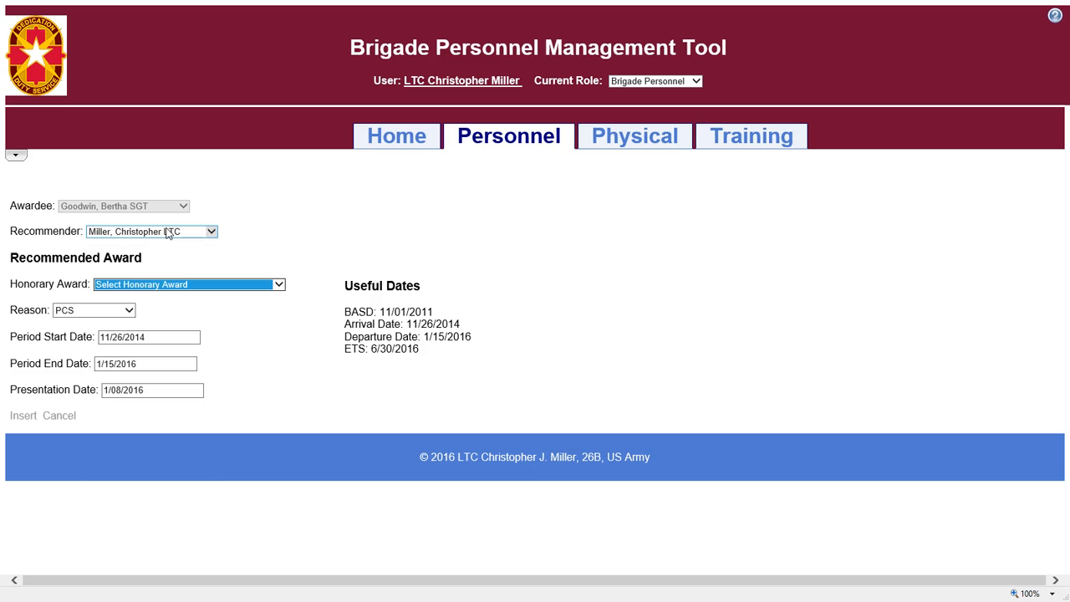
Step: Set the honorary award to Army Commendation Medal and insert the recommendation
left_click(207, 289)
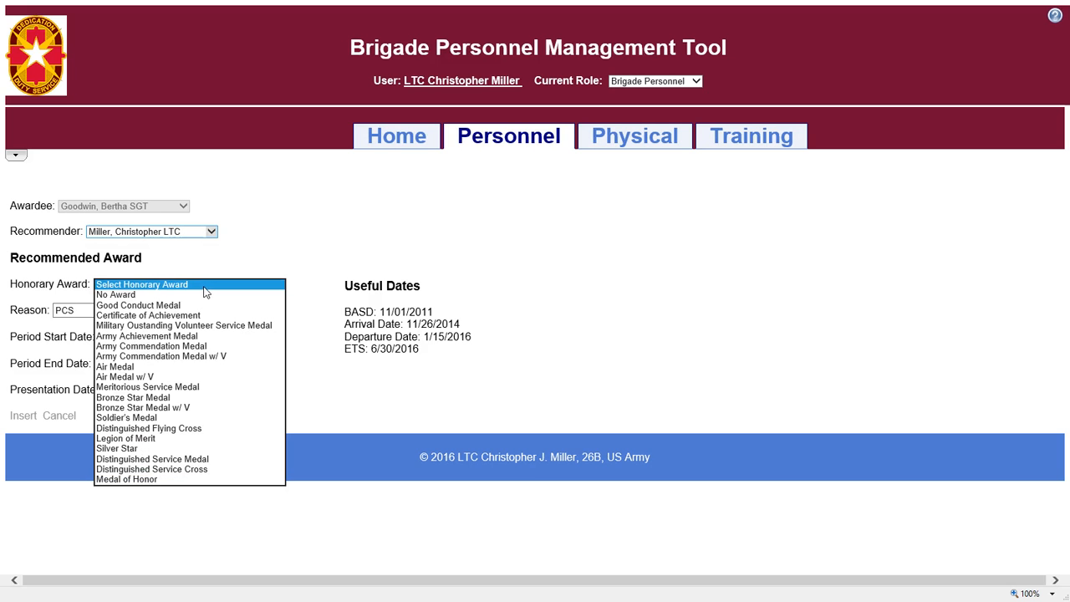
left_click(193, 348)
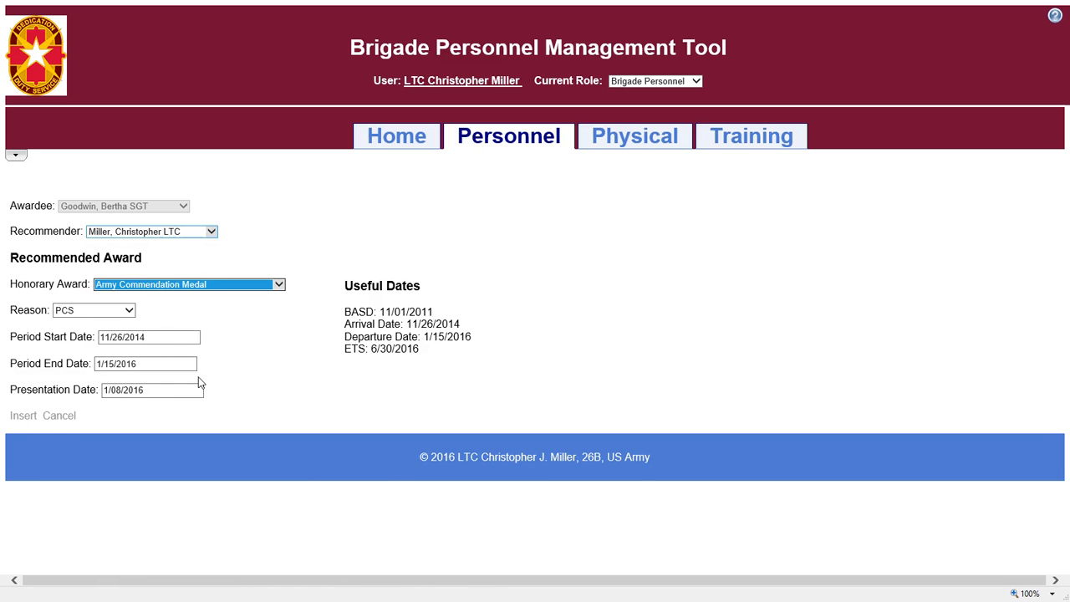
left_click(24, 416)
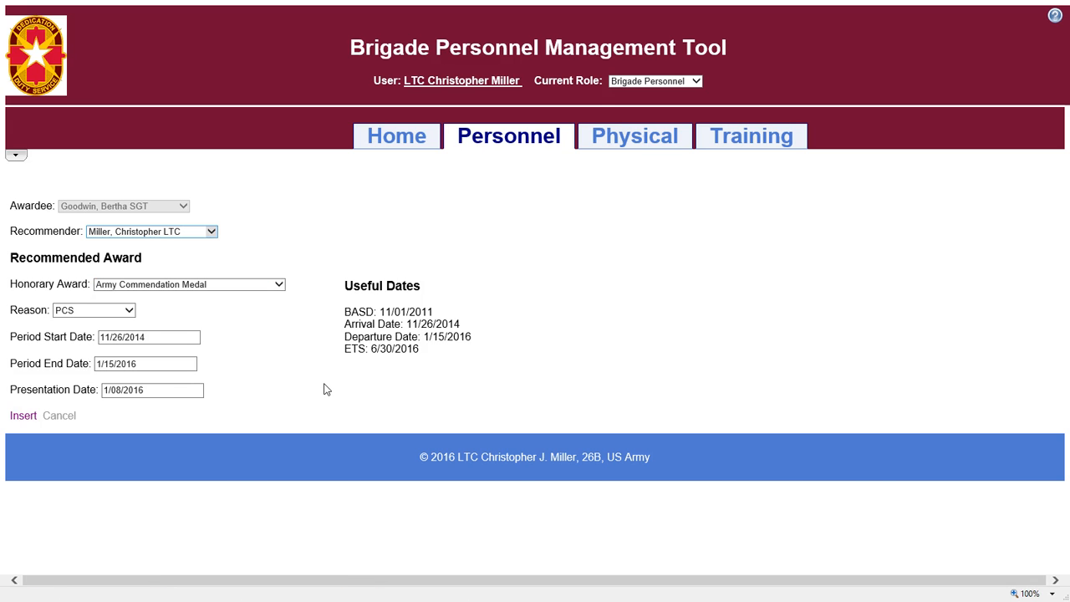
Step: Check the Paralegal NCO's award status in the 30 Day Loss list and open Form Management for that recommendation
scroll(346, 288, "down", 3)
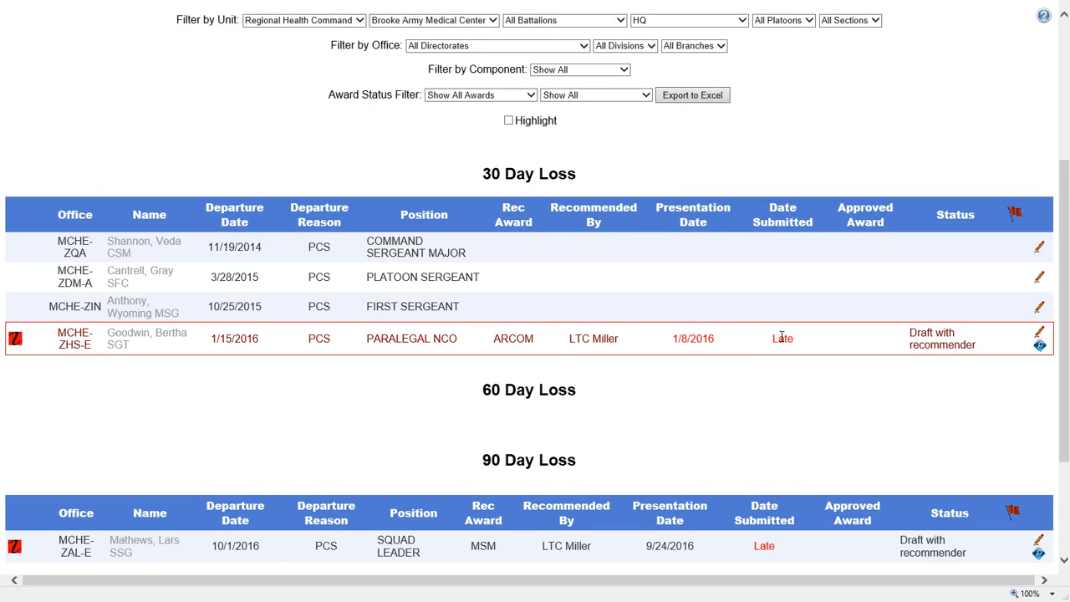
mouse_move(783, 338)
mouse_move(941, 336)
left_click(98, 359)
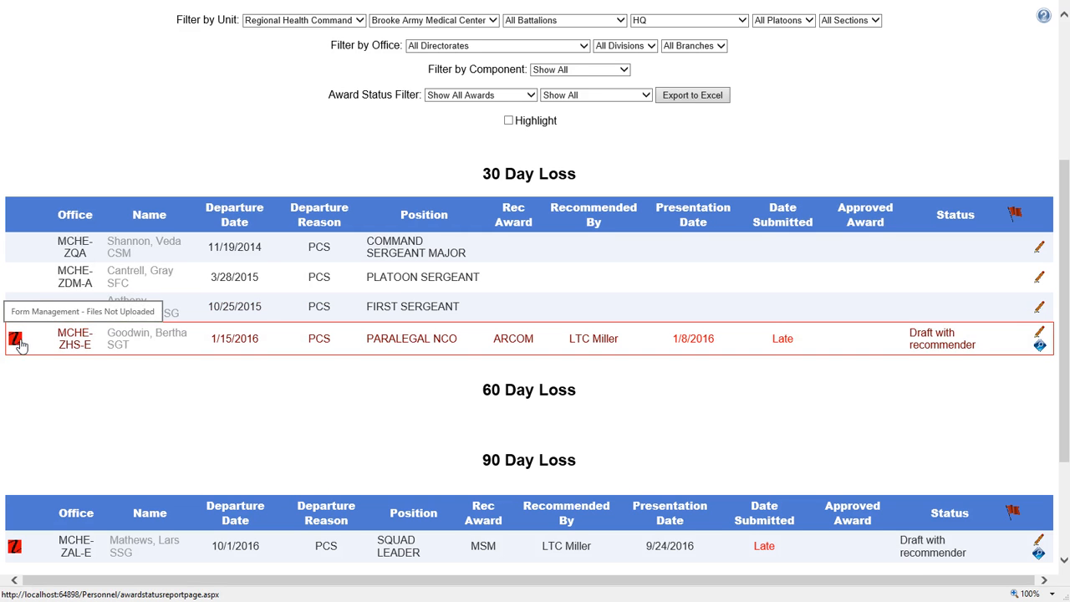
scroll(44, 348, "up", 3)
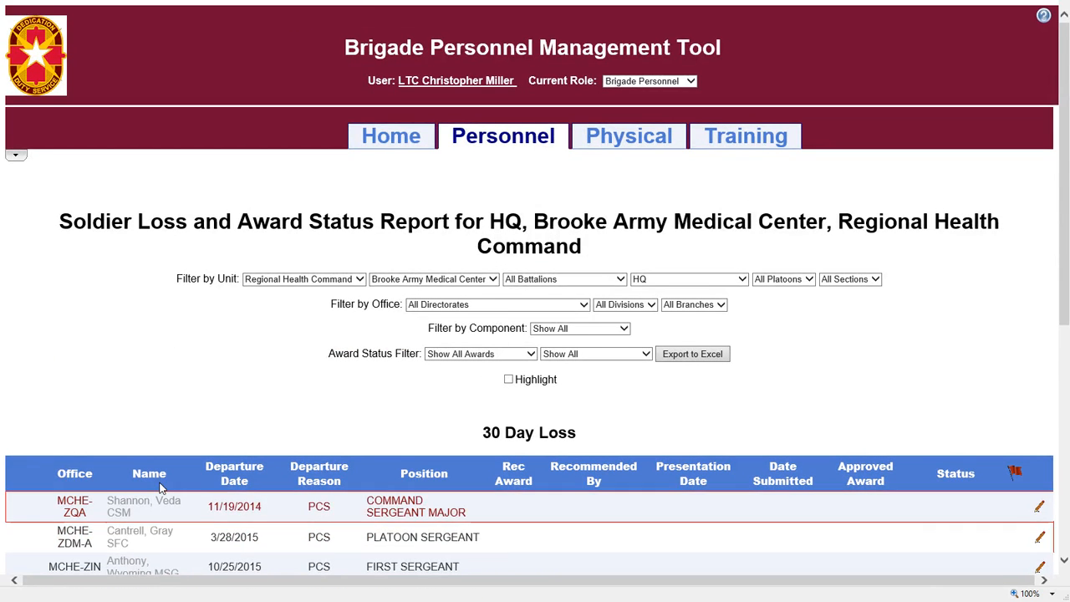
scroll(164, 461, "down", 3)
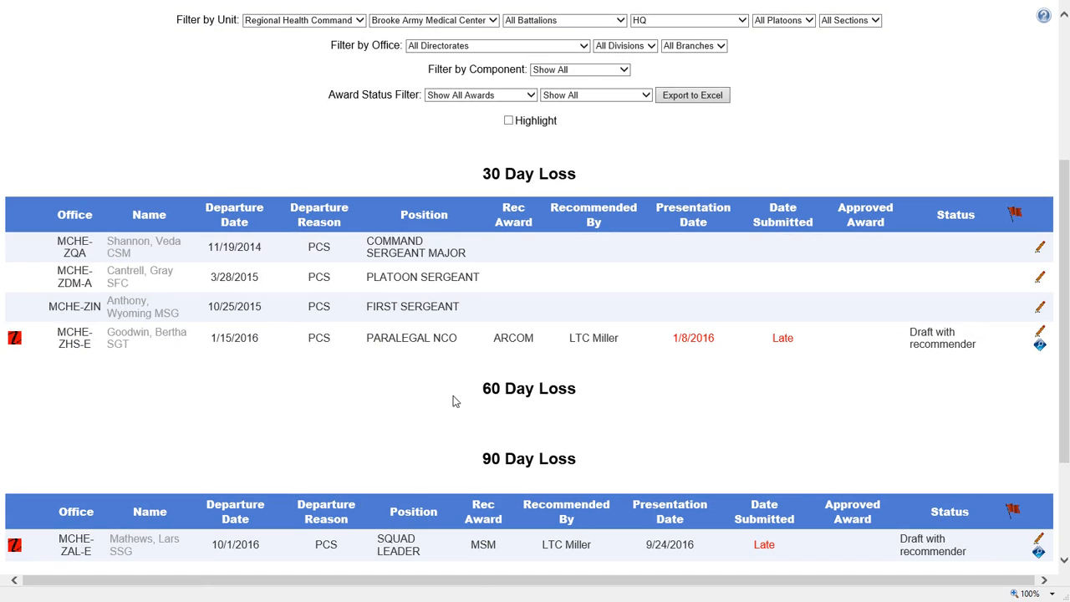
left_click(156, 334)
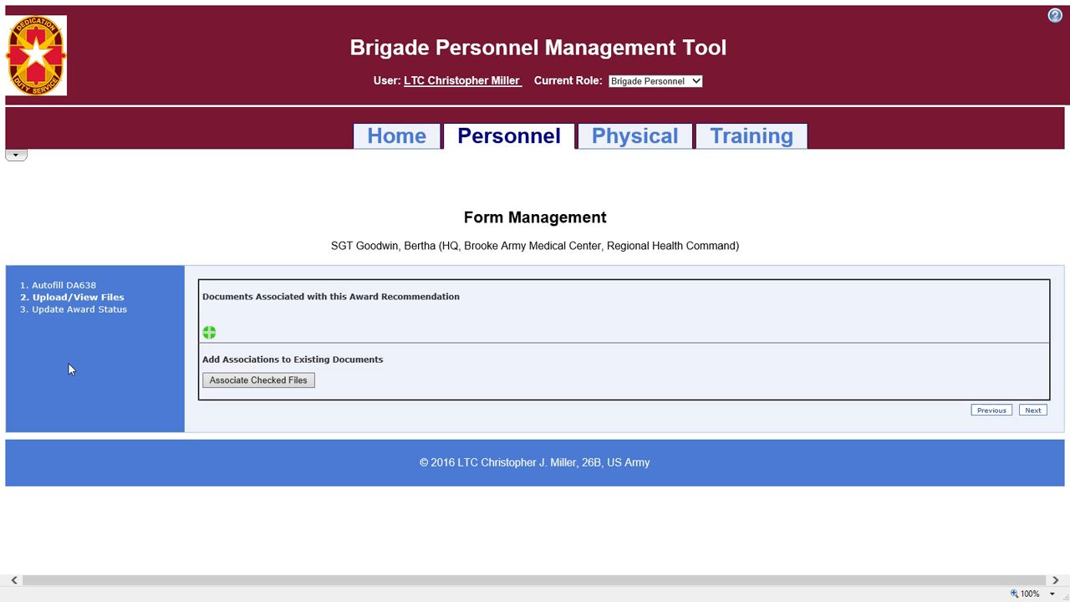
Step: Generate the DA638 autofill XML for the Army Commendation Medal and choose to save it to a specified location
left_click(82, 288)
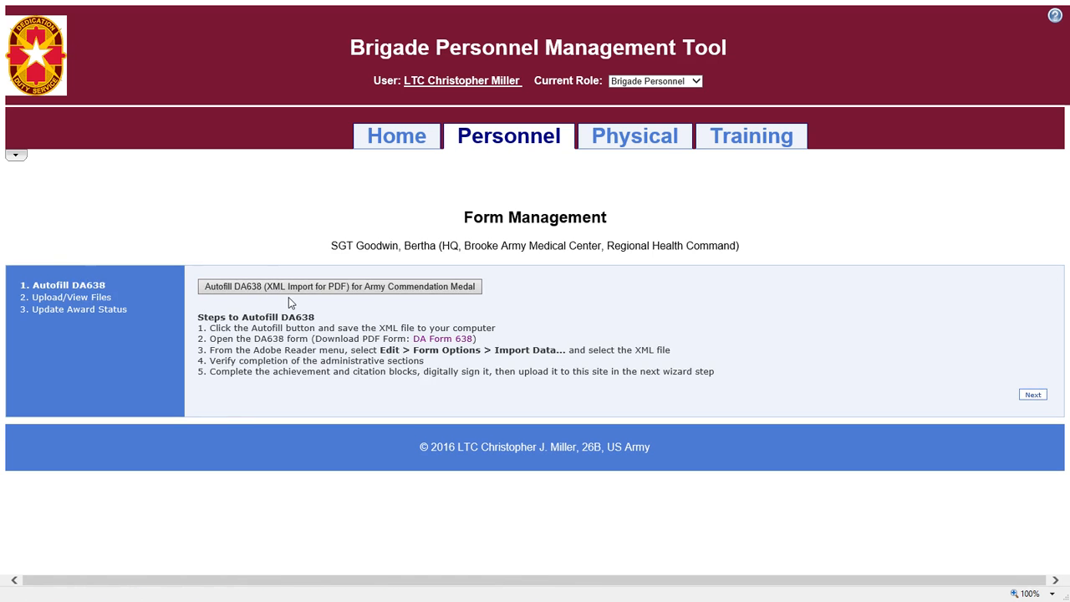
left_click(385, 289)
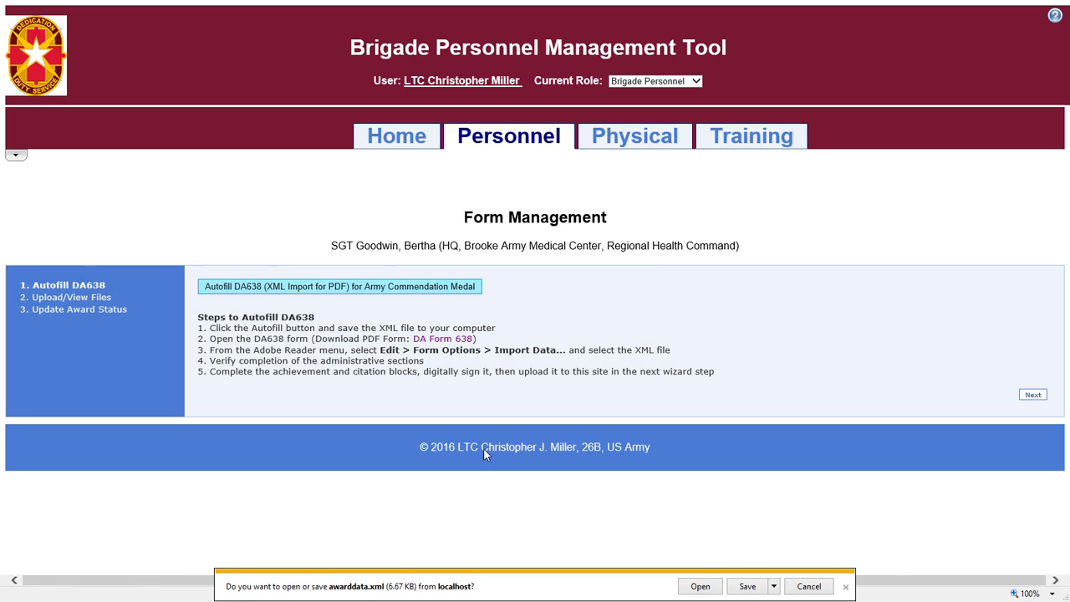
left_click(774, 586)
left_click(805, 574)
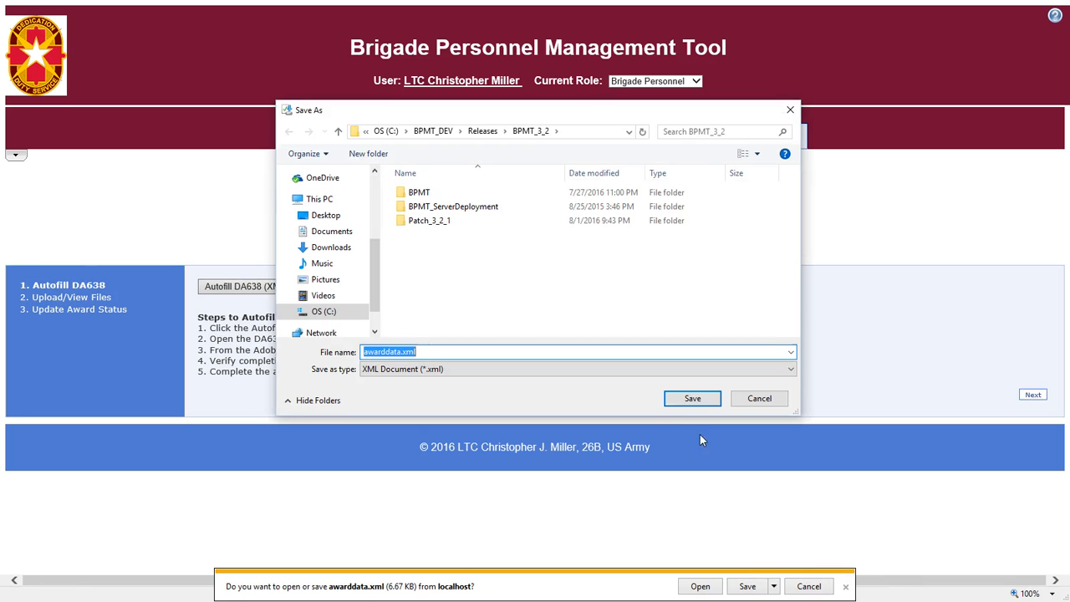
Step: Save awarddata.xml in Documents > BPMT > Forms > TestOutput, replacing the existing file, and dismiss the download notification
left_click(332, 231)
left_click(425, 196)
double_click(425, 194)
double_click(425, 194)
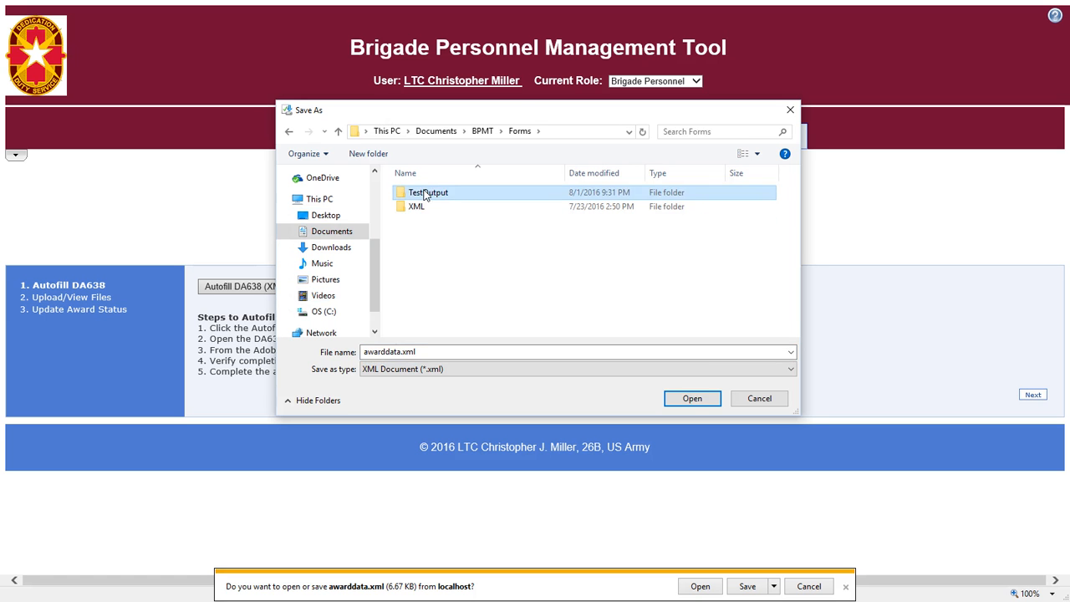
double_click(425, 193)
left_click(691, 399)
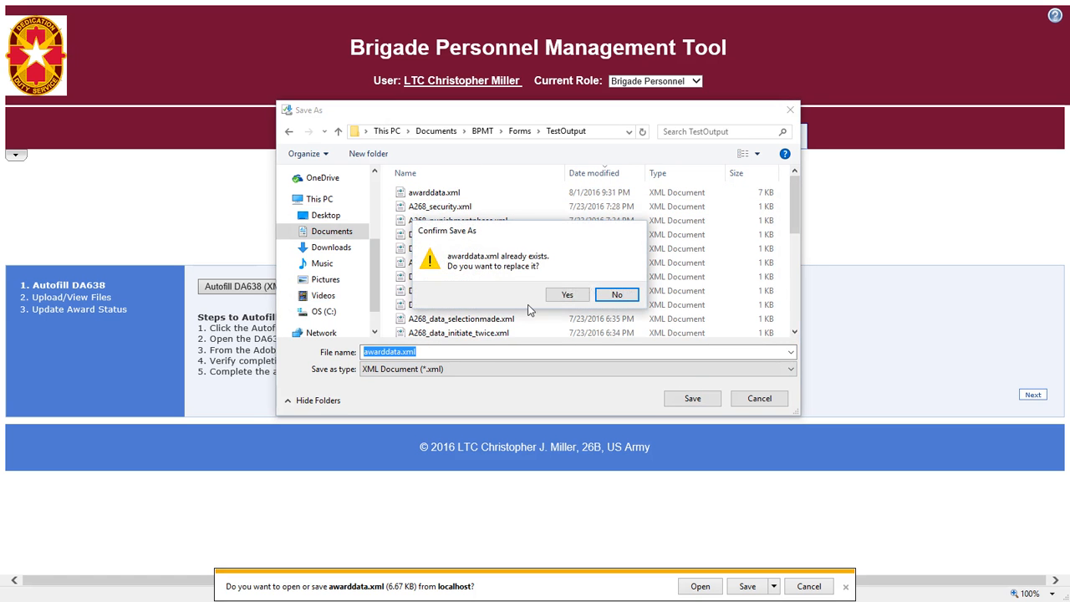
left_click(571, 301)
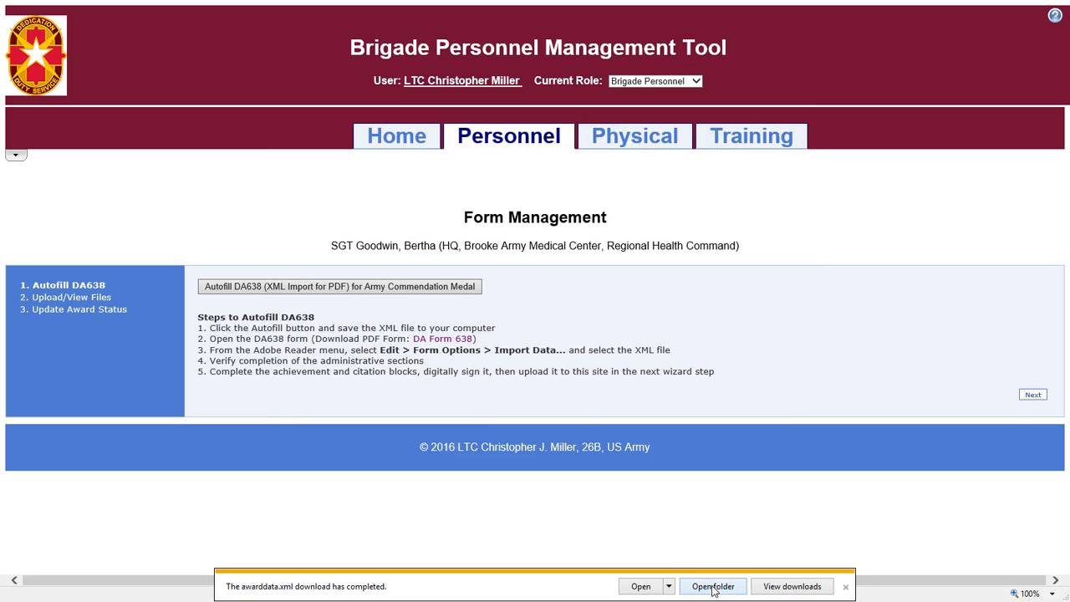
left_click(845, 587)
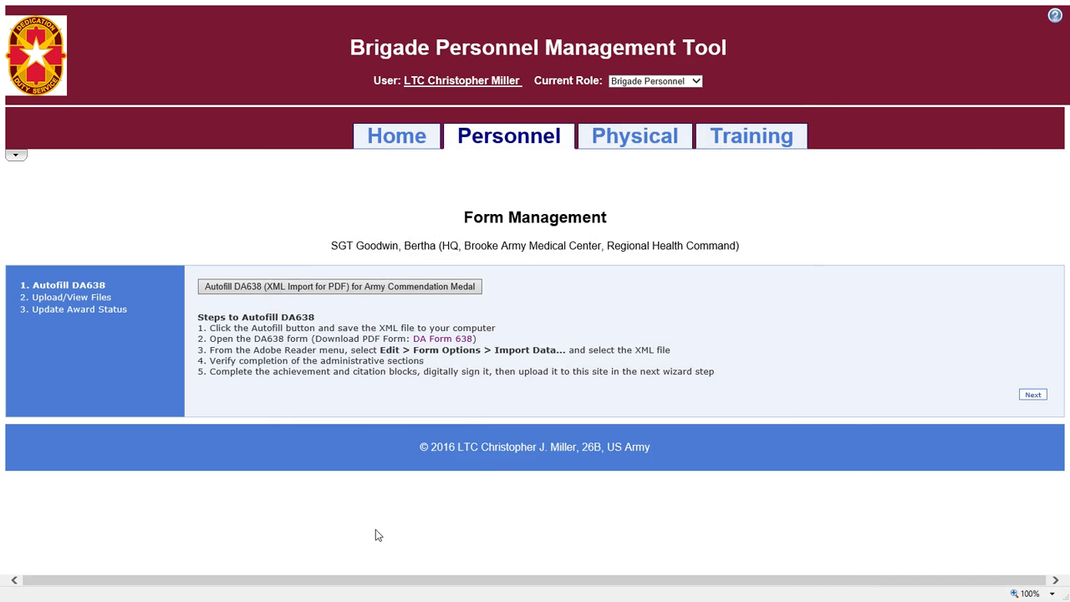
Step: Switch to the A638.pdf form in Adobe Acrobat Reader and import the form data from awarddata.xml in the TestOutput folder
key("alt+Tab")
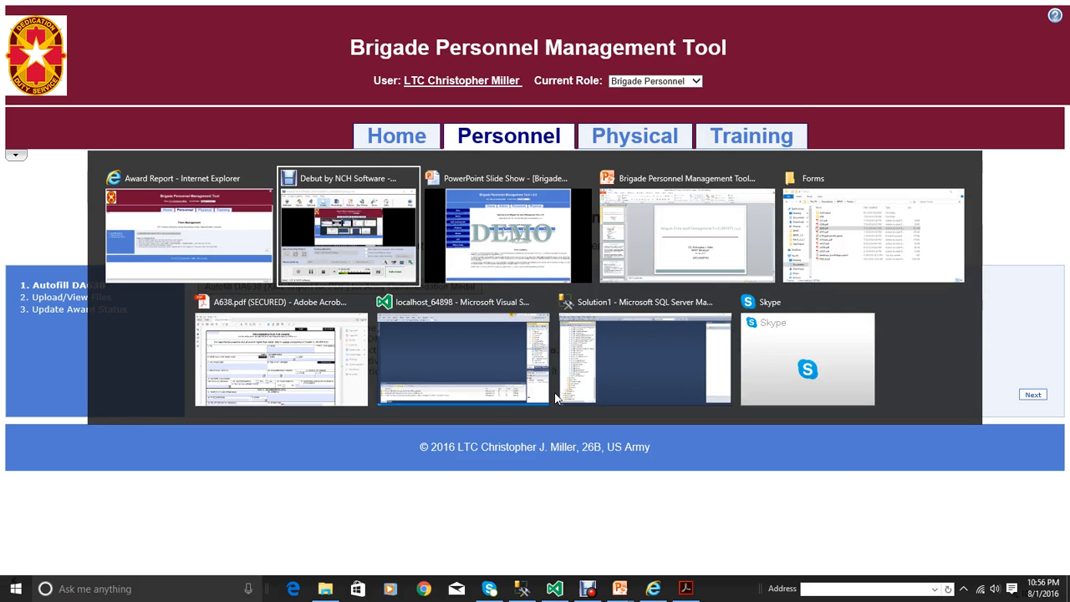
left_click(305, 358)
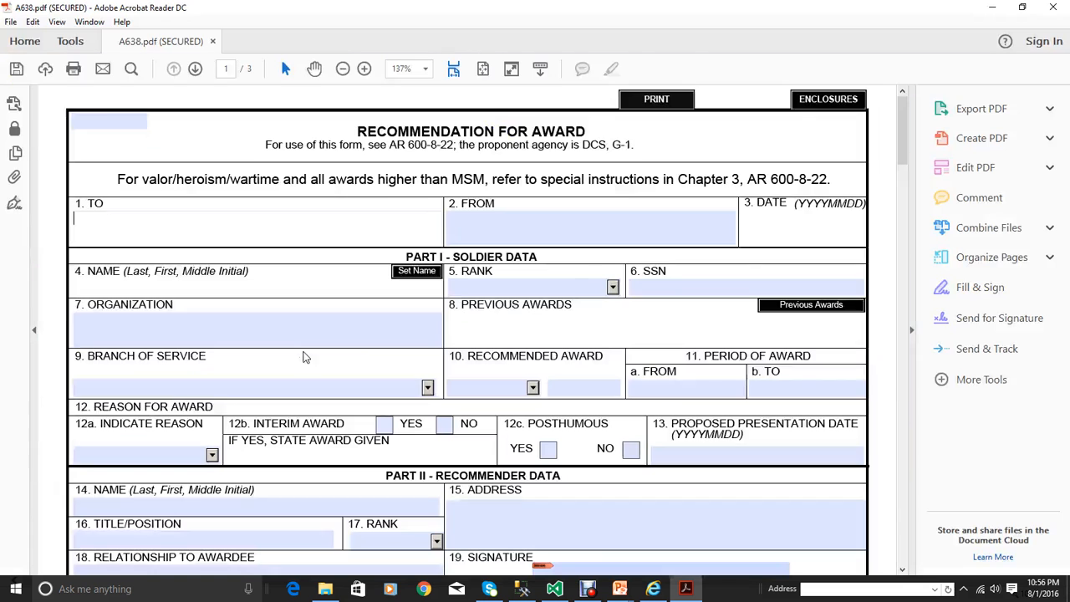
left_click(33, 22)
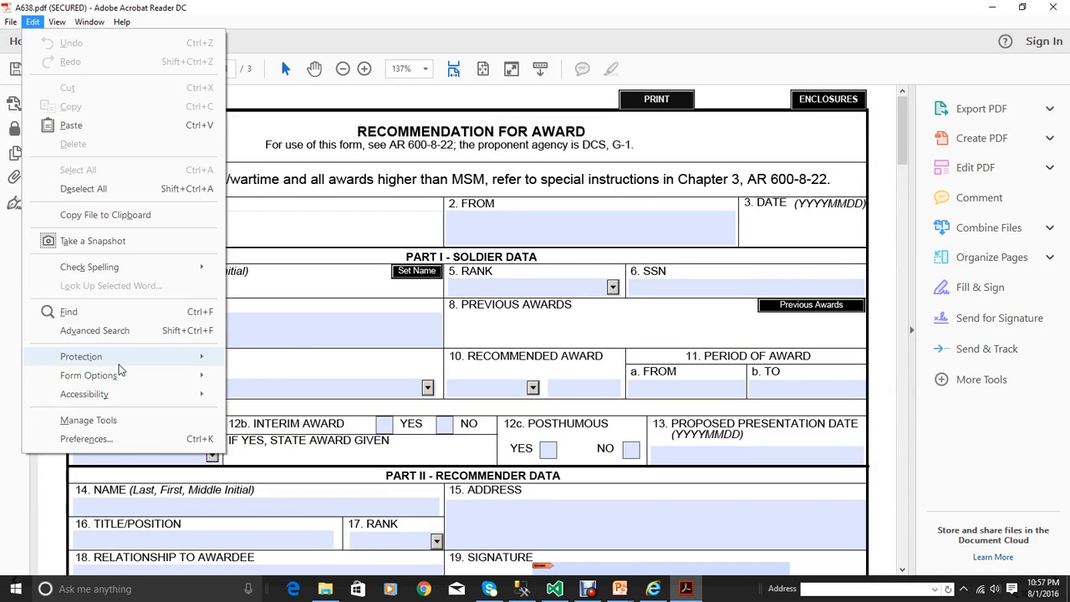
mouse_move(123, 378)
left_click(269, 379)
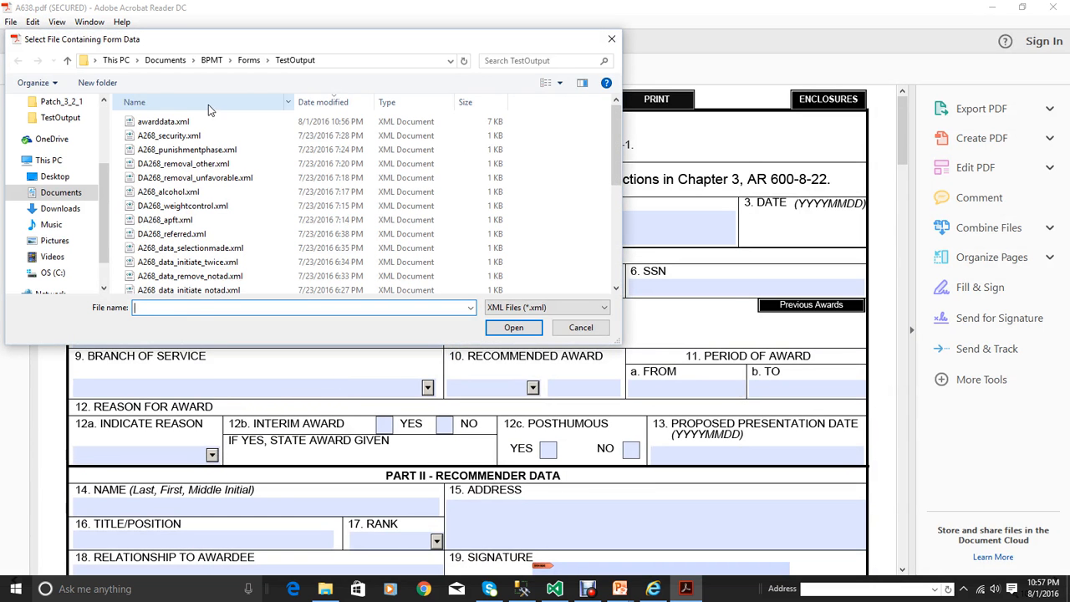
left_click(189, 124)
left_click(512, 329)
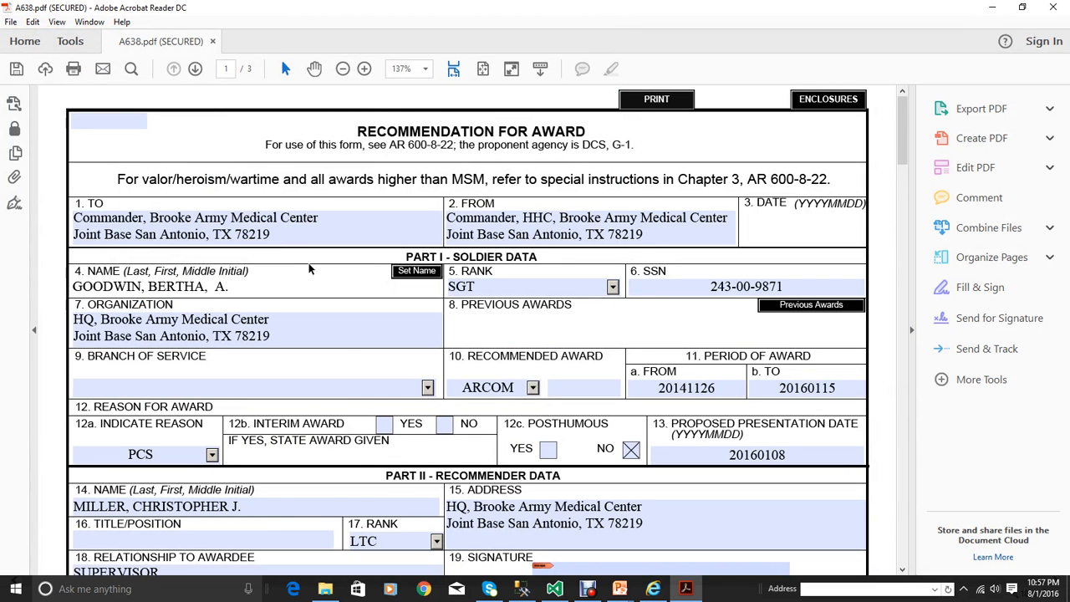
Step: Examine the autofilled soldier and recommender data and the achievement and proposed citation blocks on the DA Form 638's first page
scroll(352, 331, "down", 1)
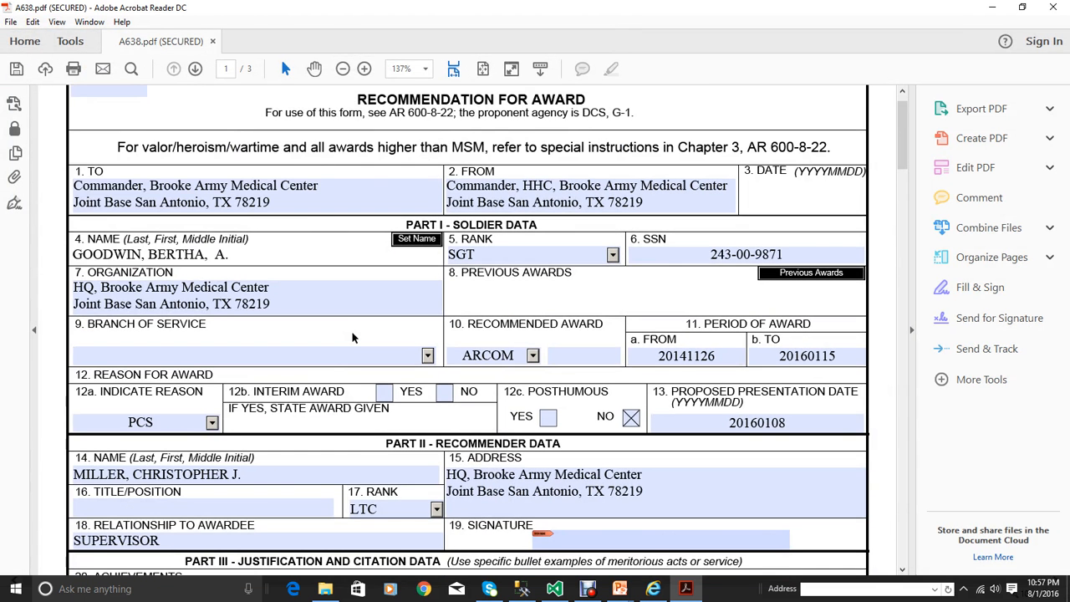
scroll(293, 459, "down", 1)
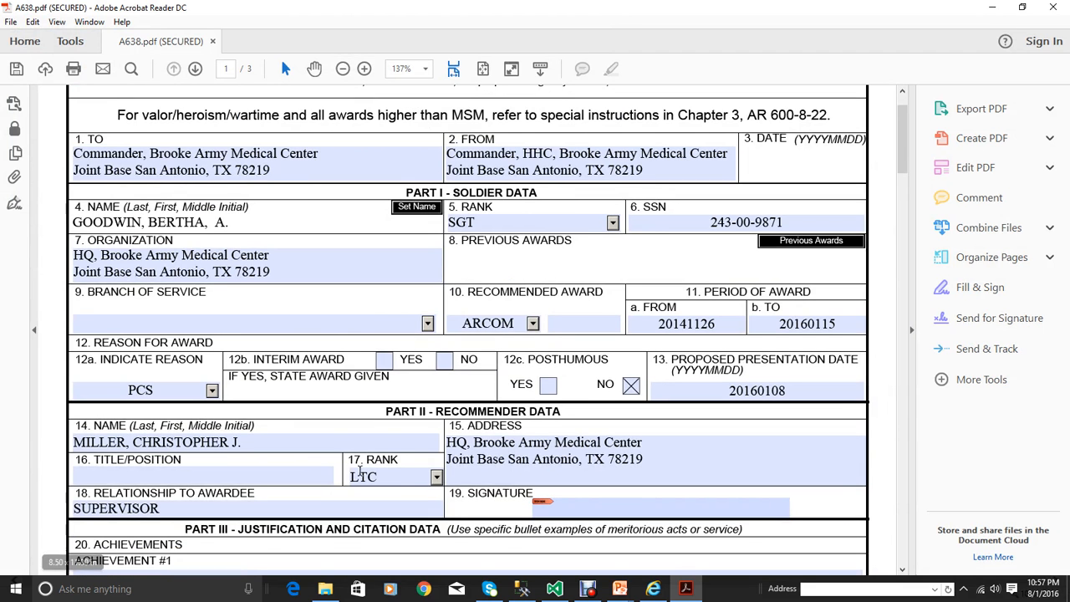
left_click(238, 476)
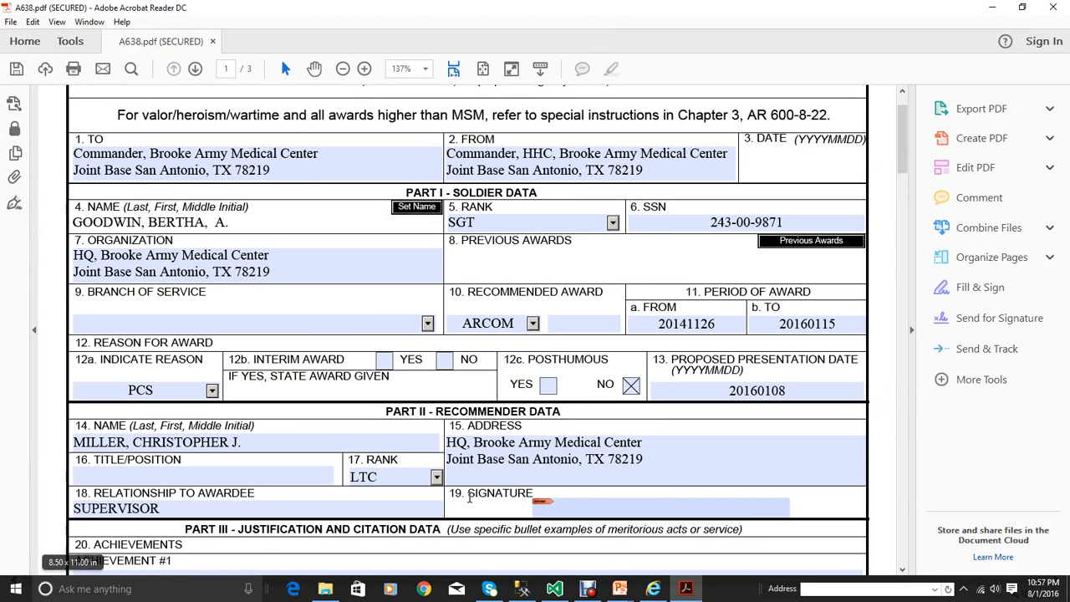
left_click(525, 468)
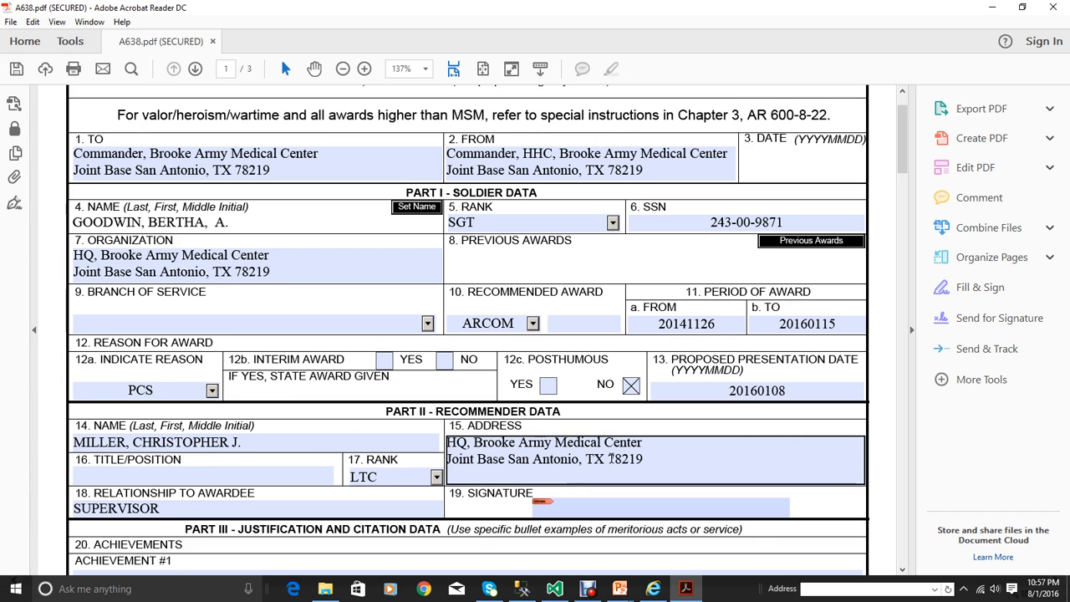
scroll(637, 460, "down", 1)
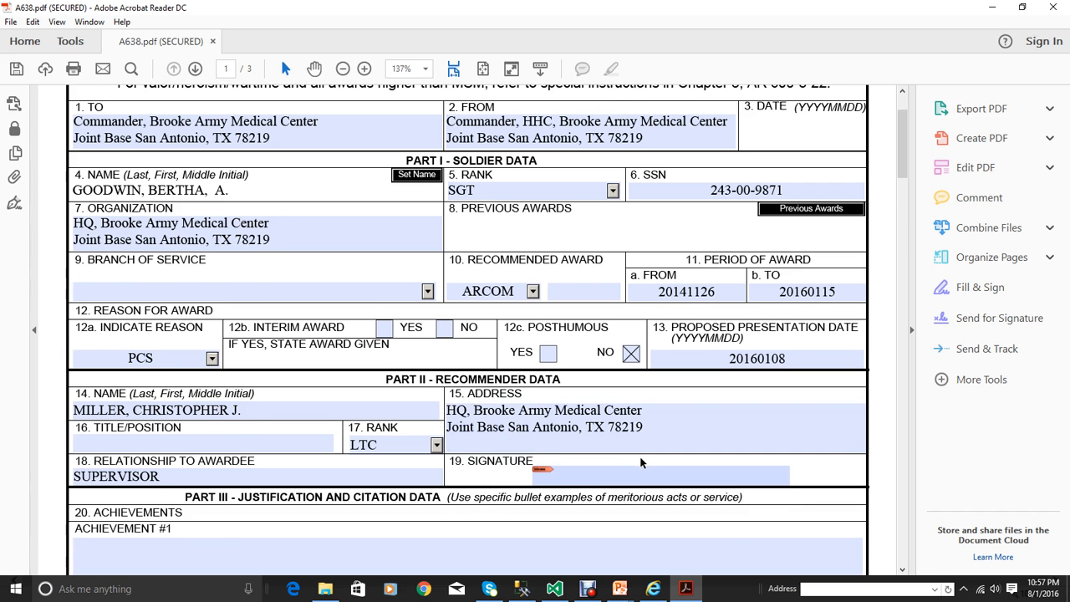
scroll(641, 462, "up", 1)
left_click(285, 266)
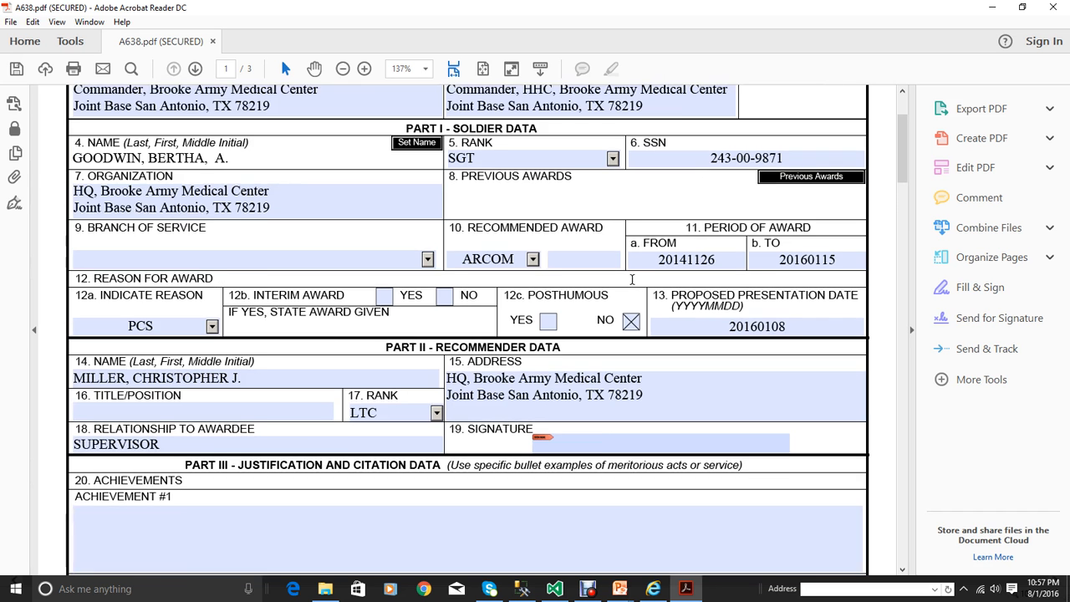
scroll(617, 261, "down", 2)
scroll(617, 261, "up", 1)
scroll(620, 276, "down", 4)
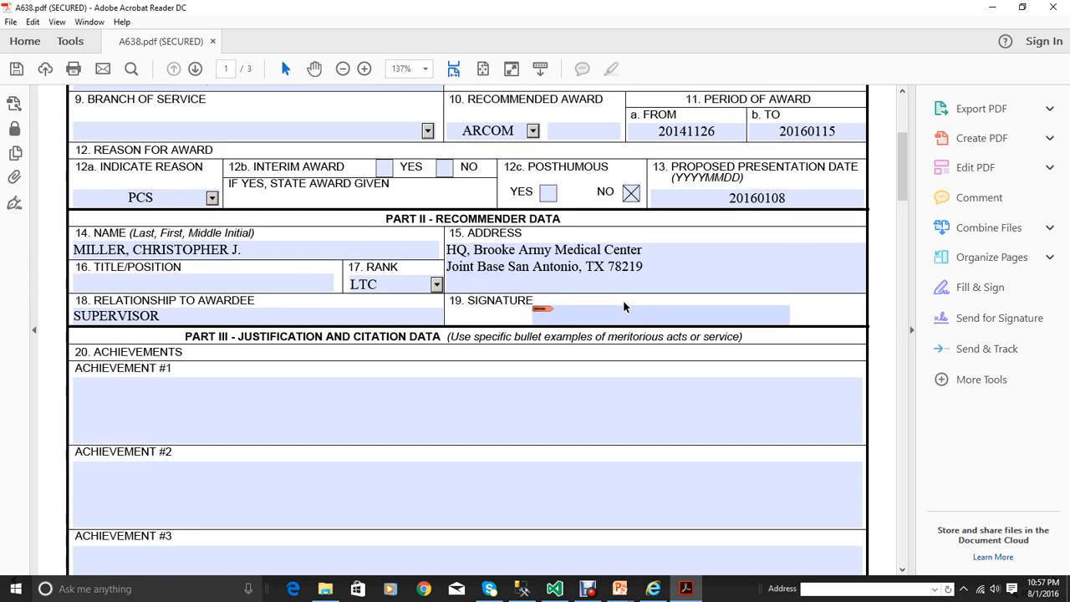
scroll(610, 187, "down", 6)
scroll(533, 389, "down", 7)
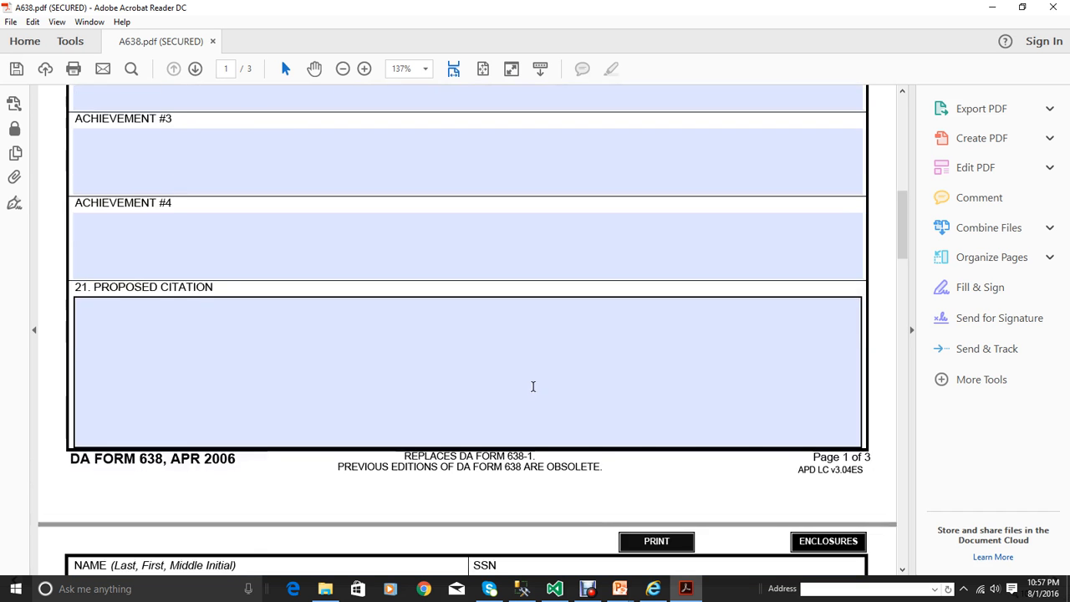
Step: Review the intermediate authority, approval authority and orders data blocks on page 2, and return to the top of the form
scroll(532, 377, "down", 10)
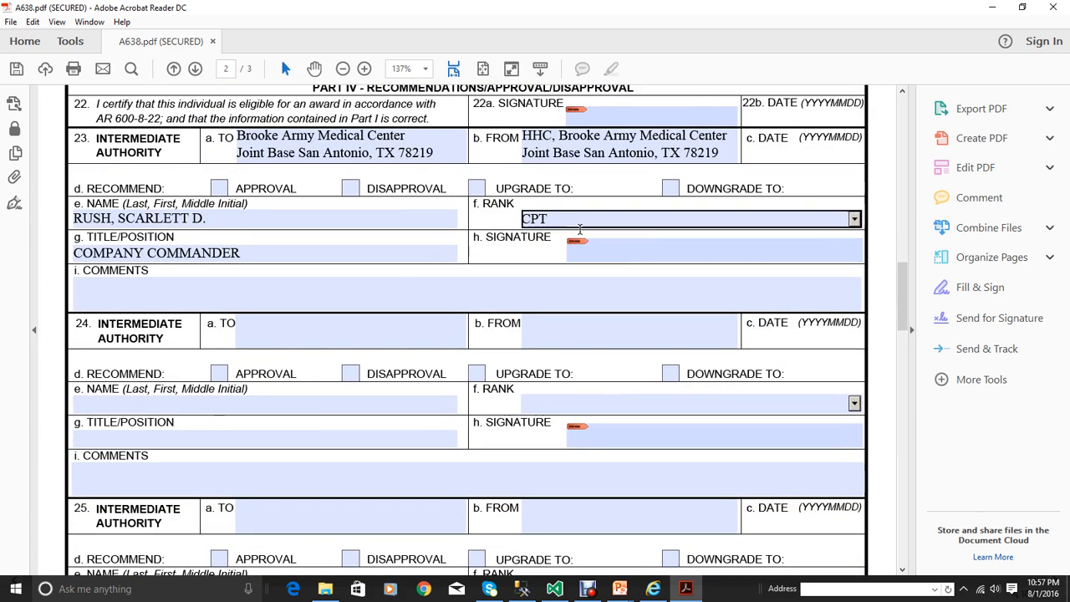
scroll(444, 280, "down", 5)
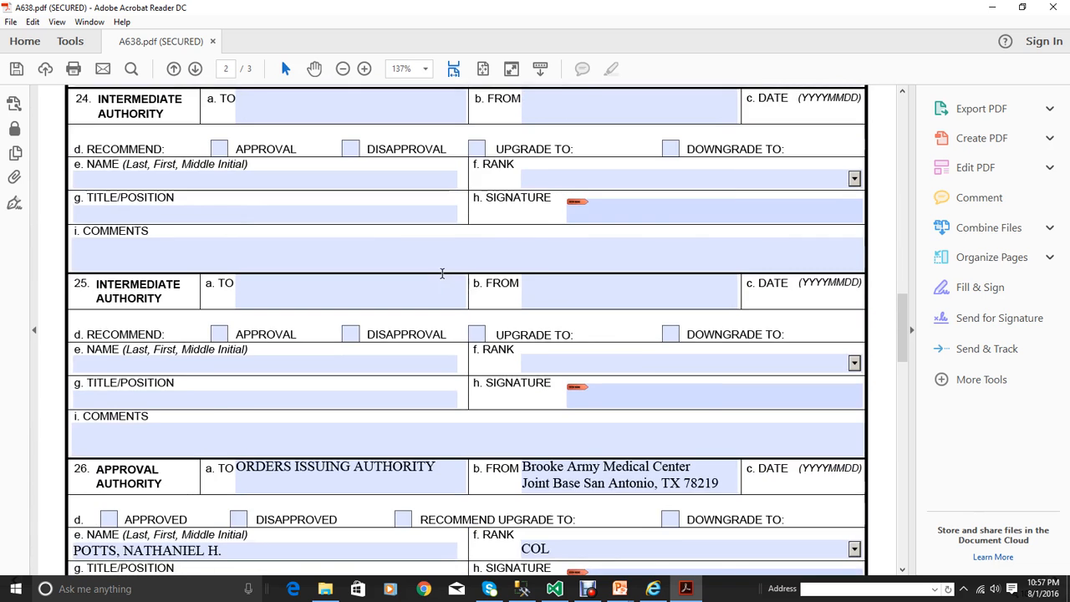
scroll(441, 273, "down", 3)
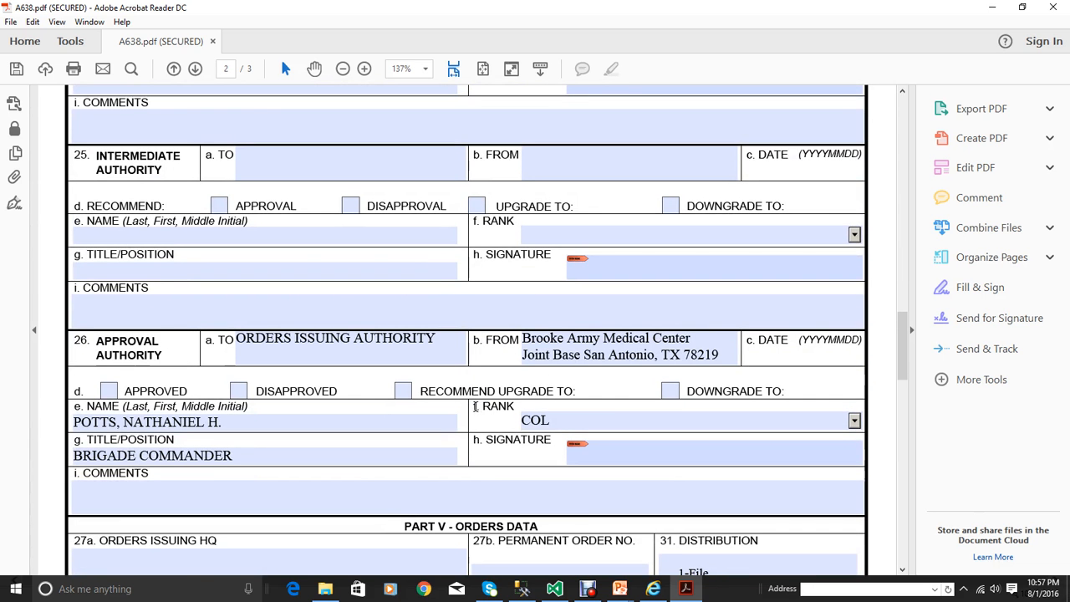
scroll(441, 336, "down", 6)
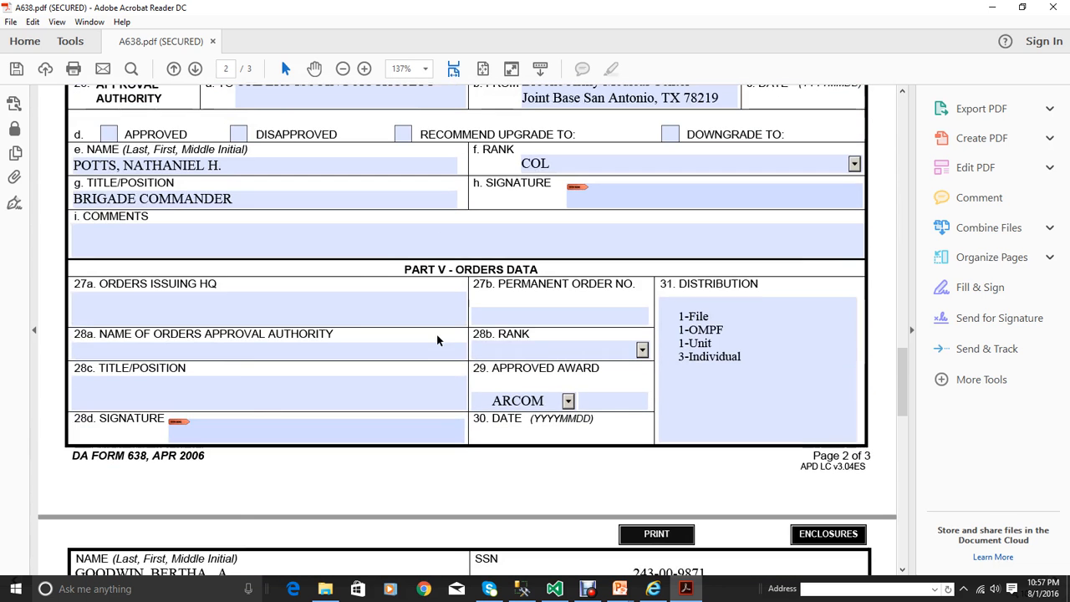
scroll(439, 317, "up", 10)
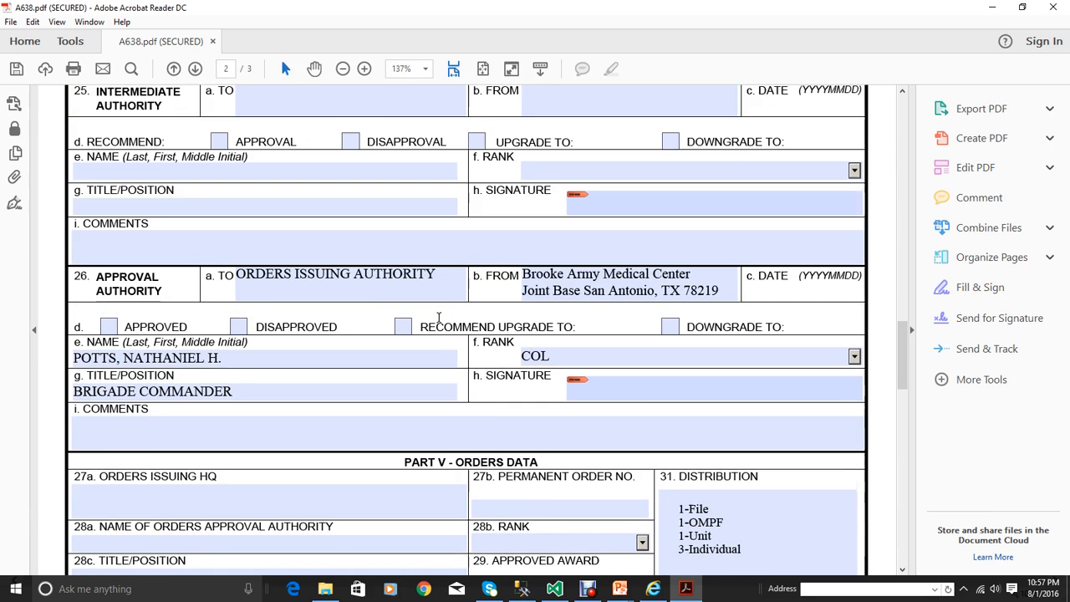
scroll(438, 317, "up", 20)
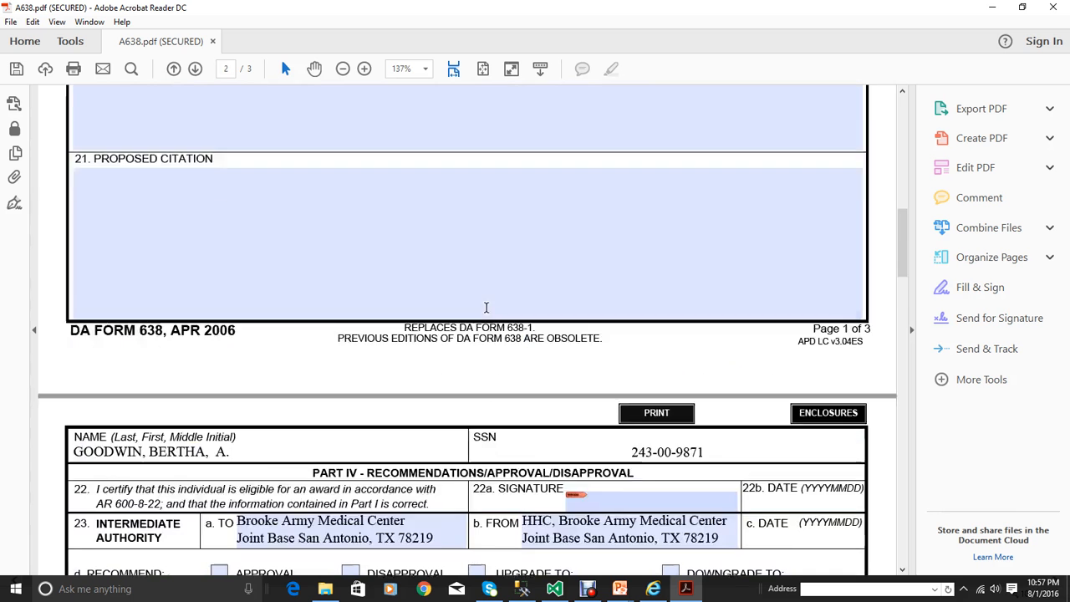
scroll(486, 308, "up", 5)
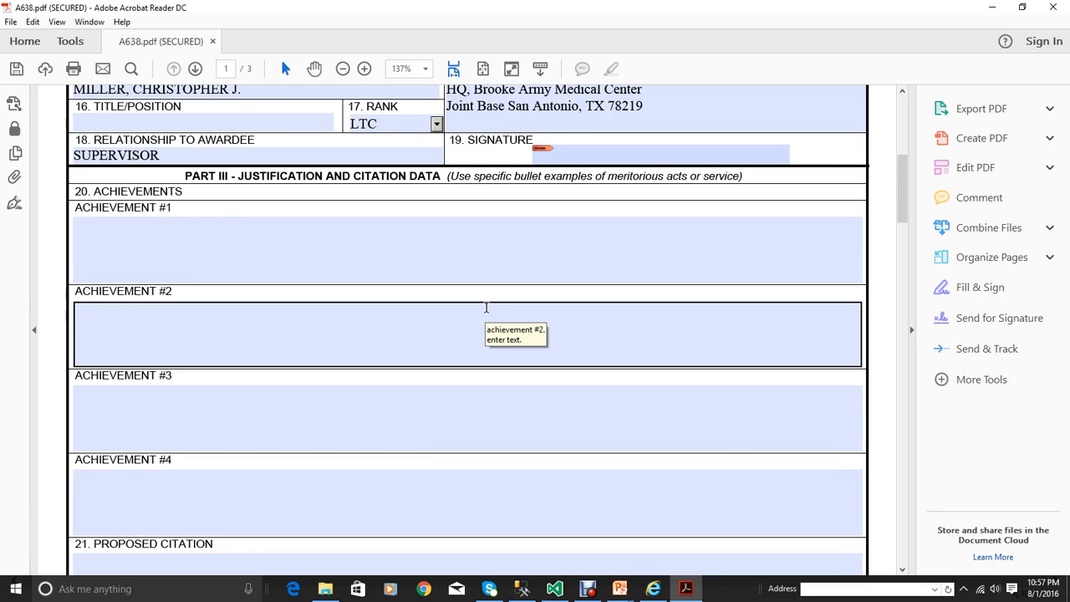
scroll(352, 252, "up", 6)
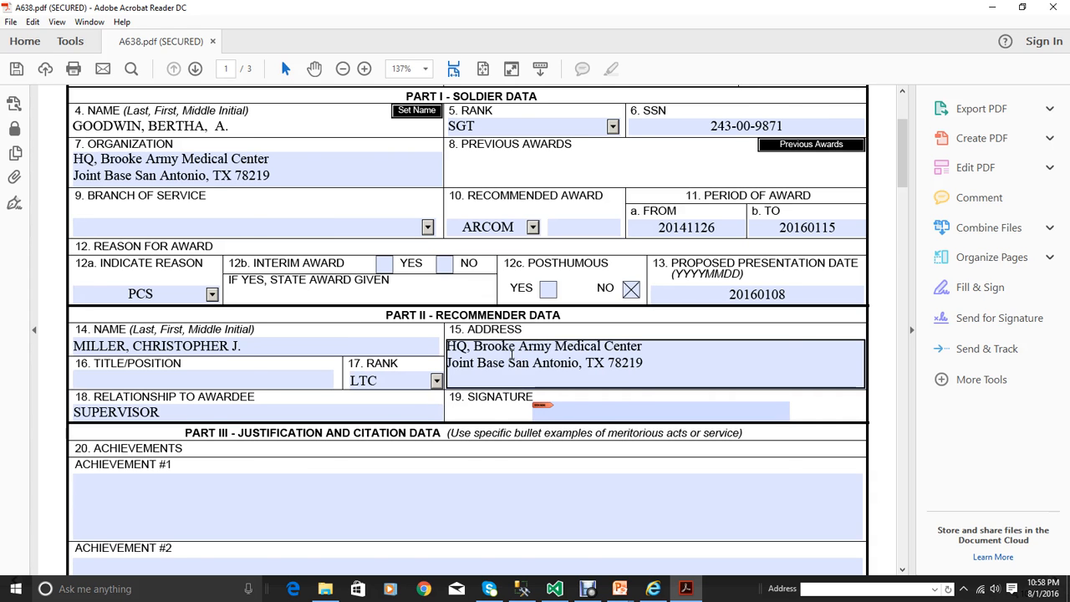
scroll(518, 368, "up", 2)
scroll(518, 368, "up", 3)
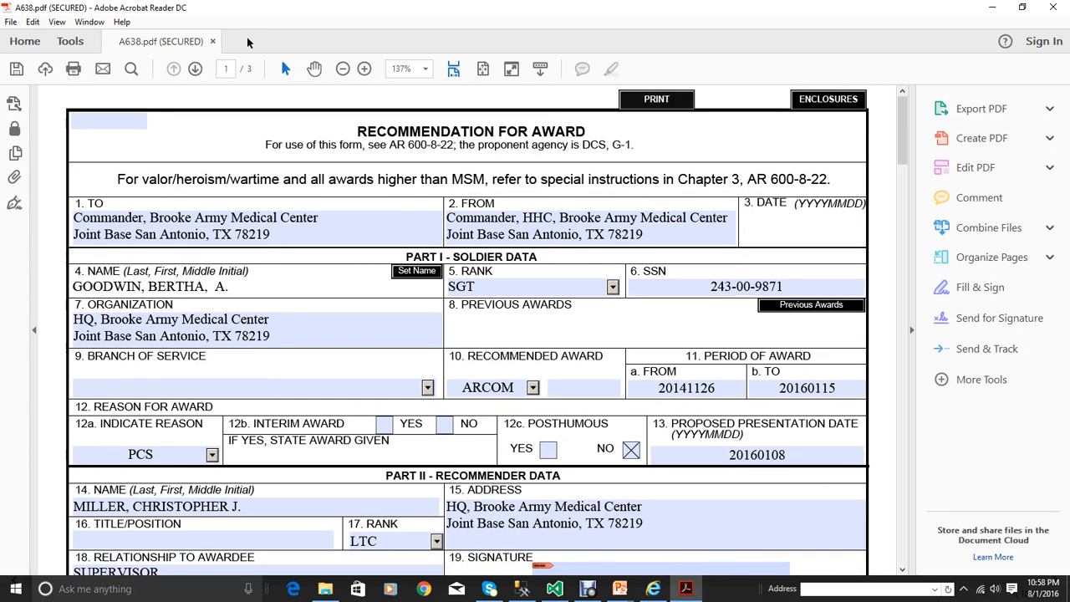
Step: Save the filled form as A638_sample.pdf in Documents > BPMT > Forms and close Adobe Acrobat Reader
left_click(11, 22)
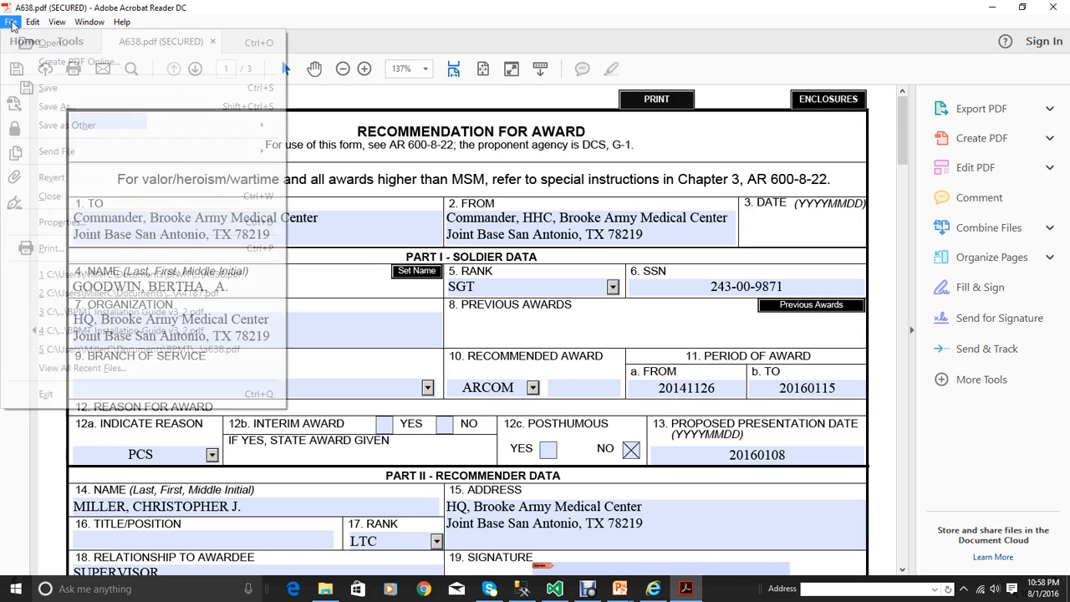
left_click(52, 88)
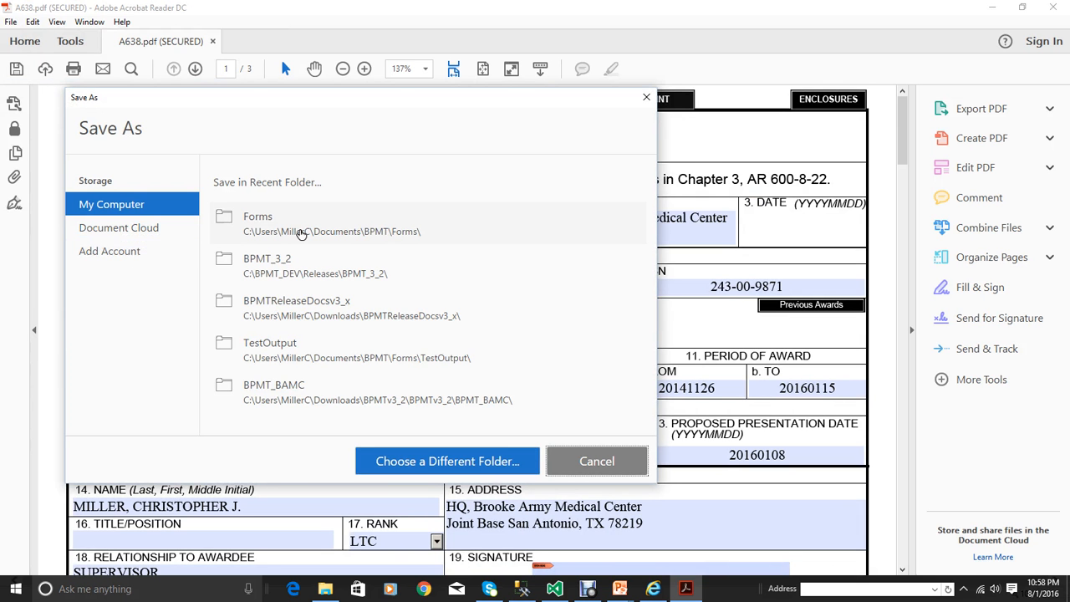
key("Escape")
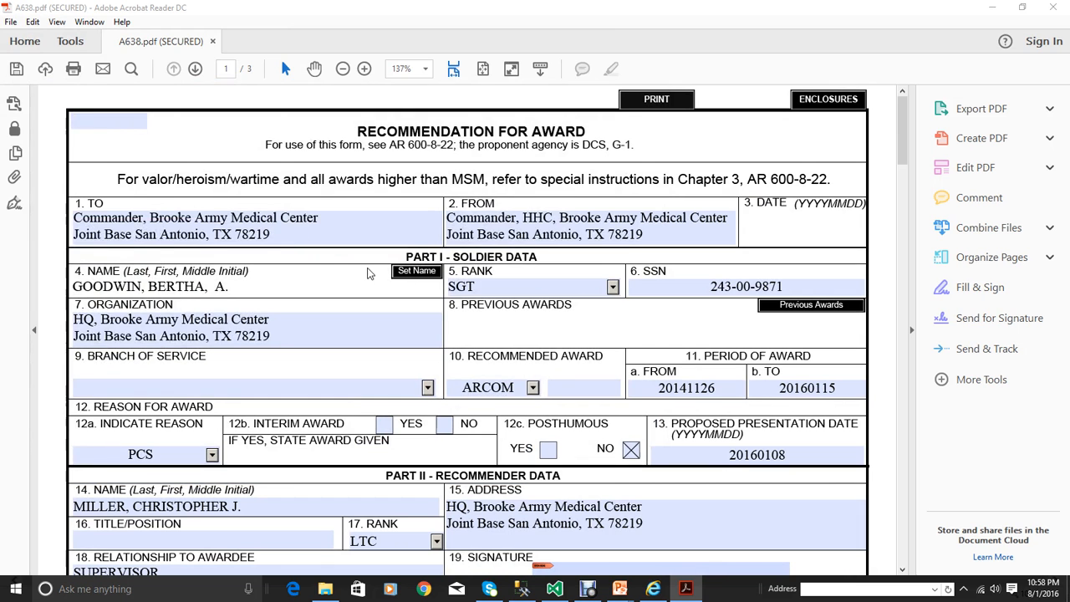
left_click(112, 281)
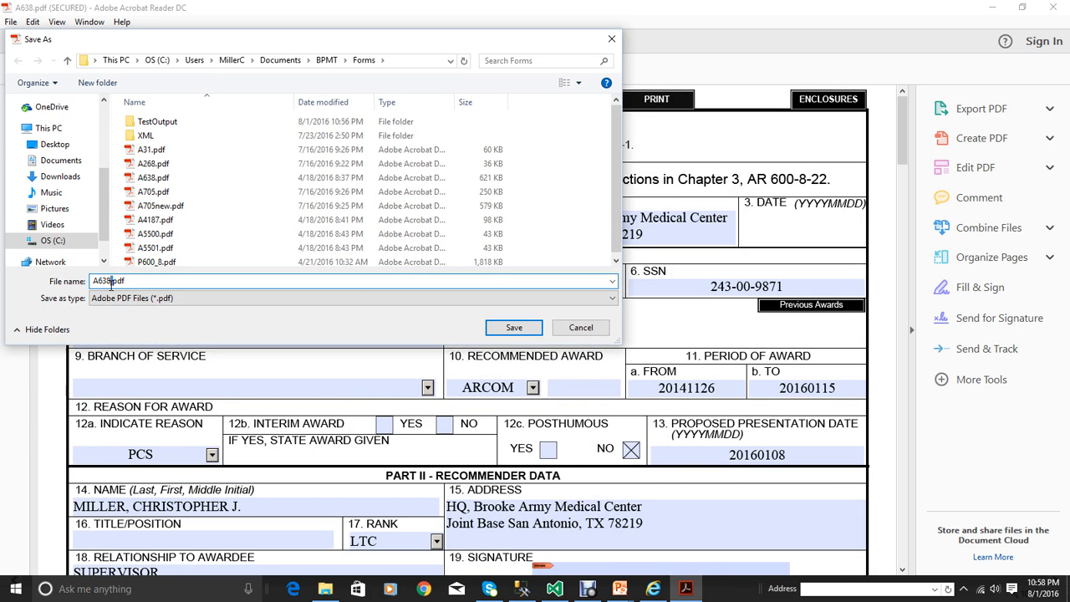
type("_sample")
key("Return")
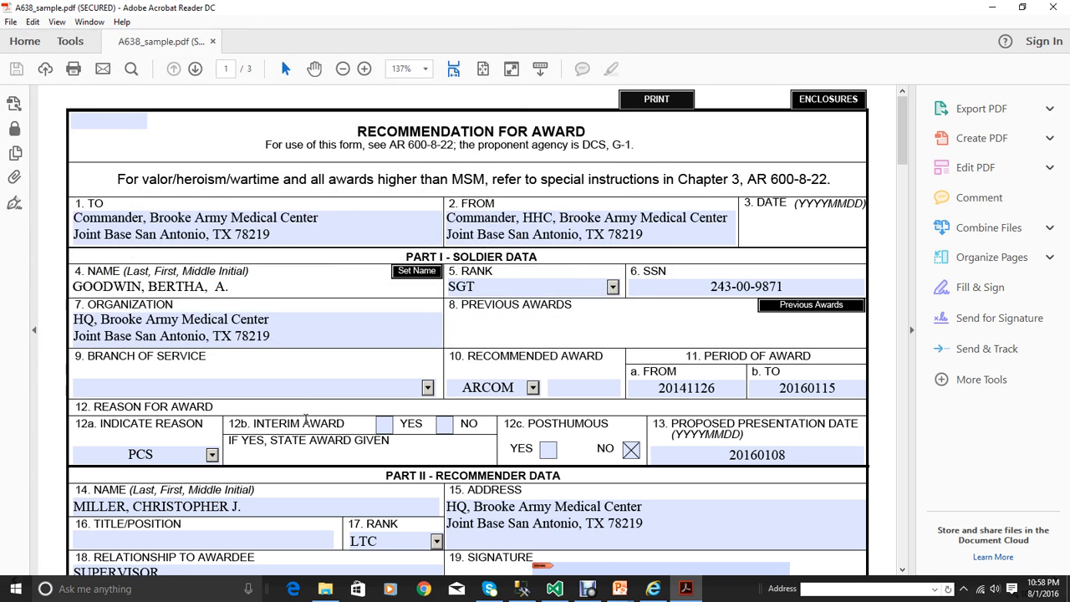
left_click(1053, 12)
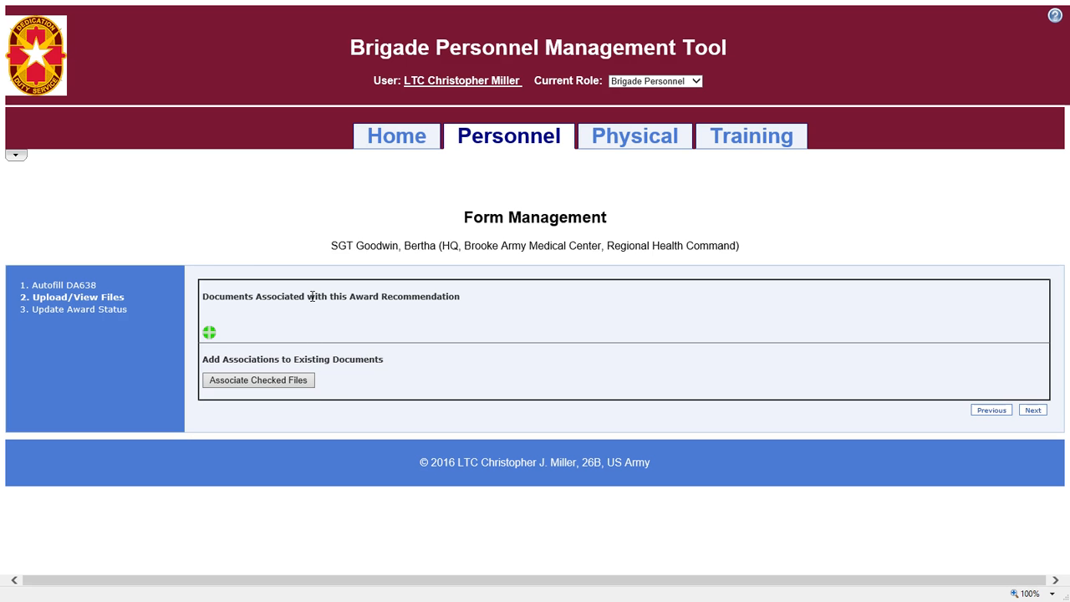
Step: Add a new document to the award recommendation and choose A638_sample.pdf from Documents > BPMT > Forms
left_click(209, 334)
left_click(923, 358)
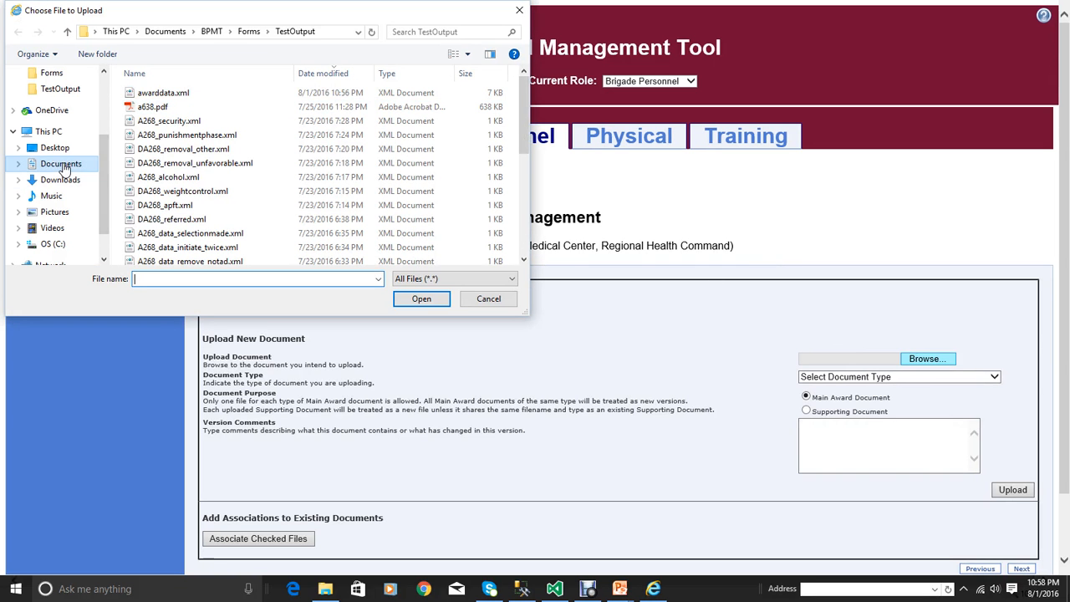
left_click(248, 31)
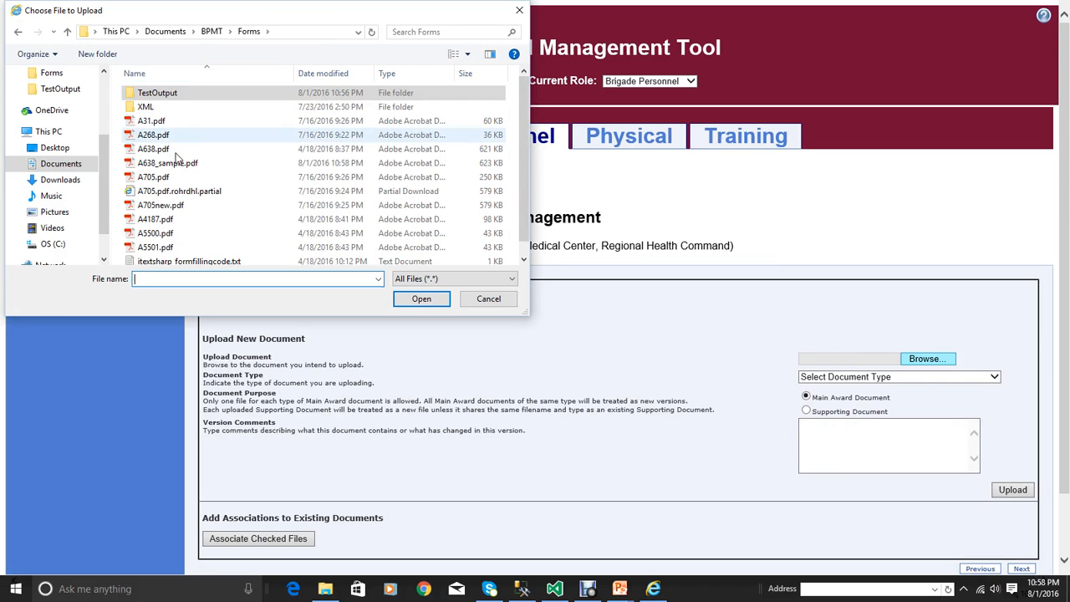
left_click(171, 163)
left_click(422, 299)
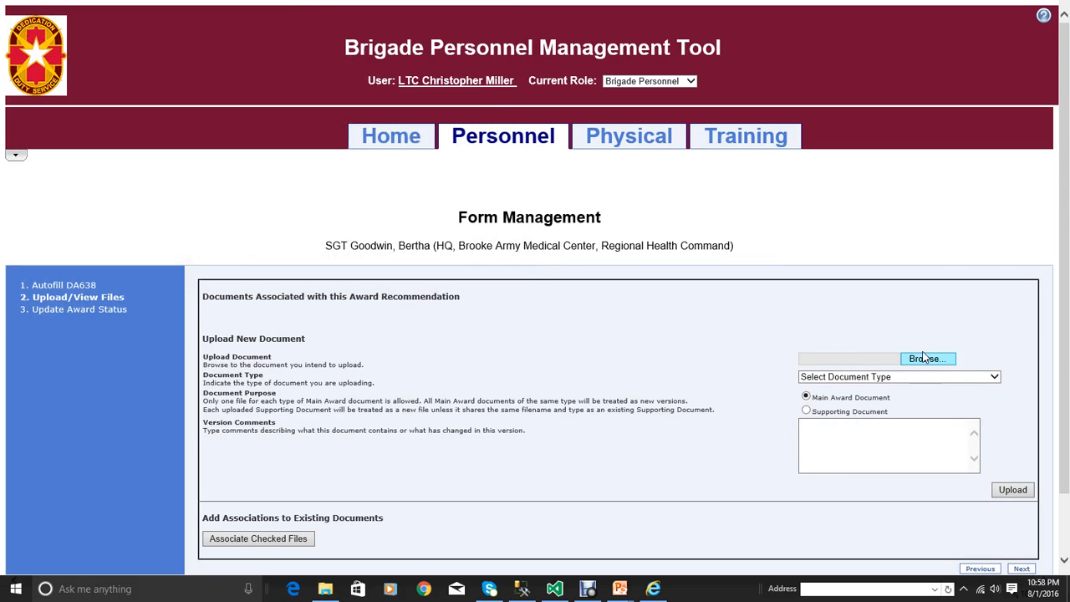
Step: Upload the chosen file as a main award document of type DA Form 638 (Award) and dismiss the upload message
left_click(893, 376)
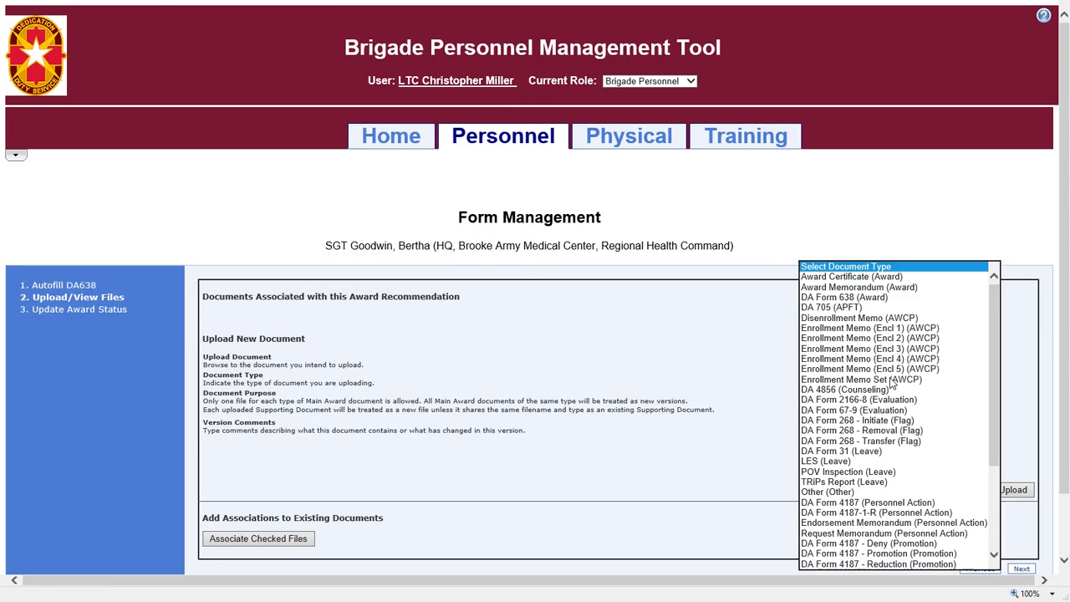
left_click(869, 298)
left_click(716, 440)
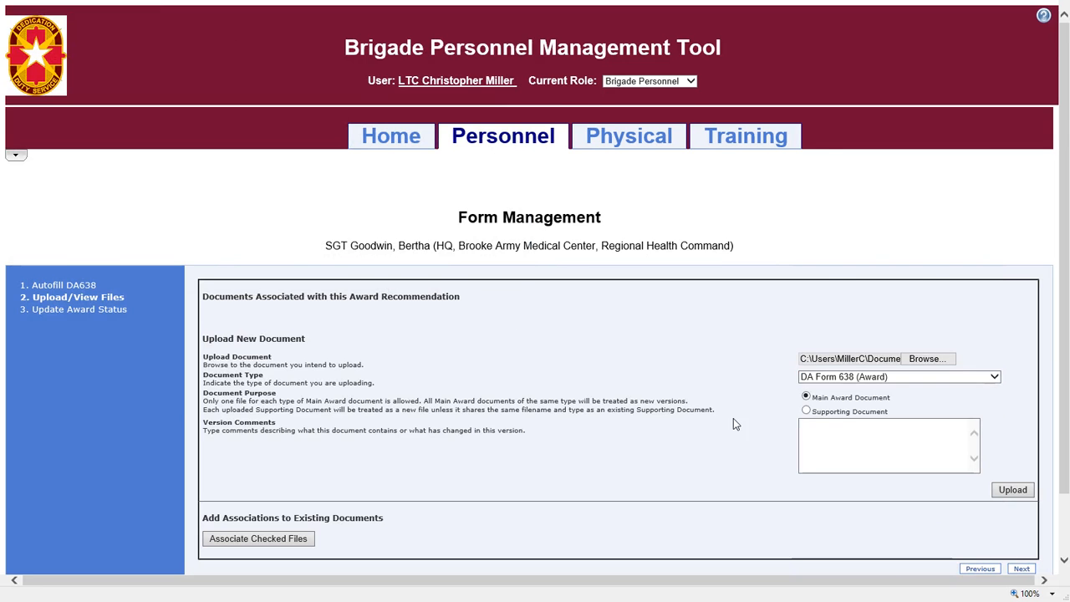
scroll(719, 439, "down", 1)
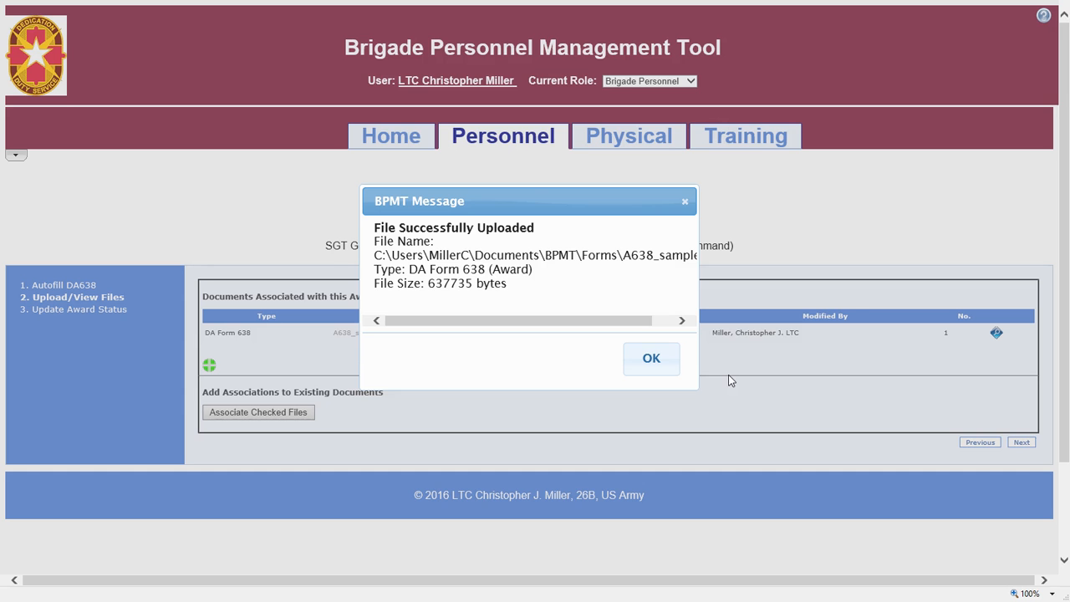
left_click(653, 359)
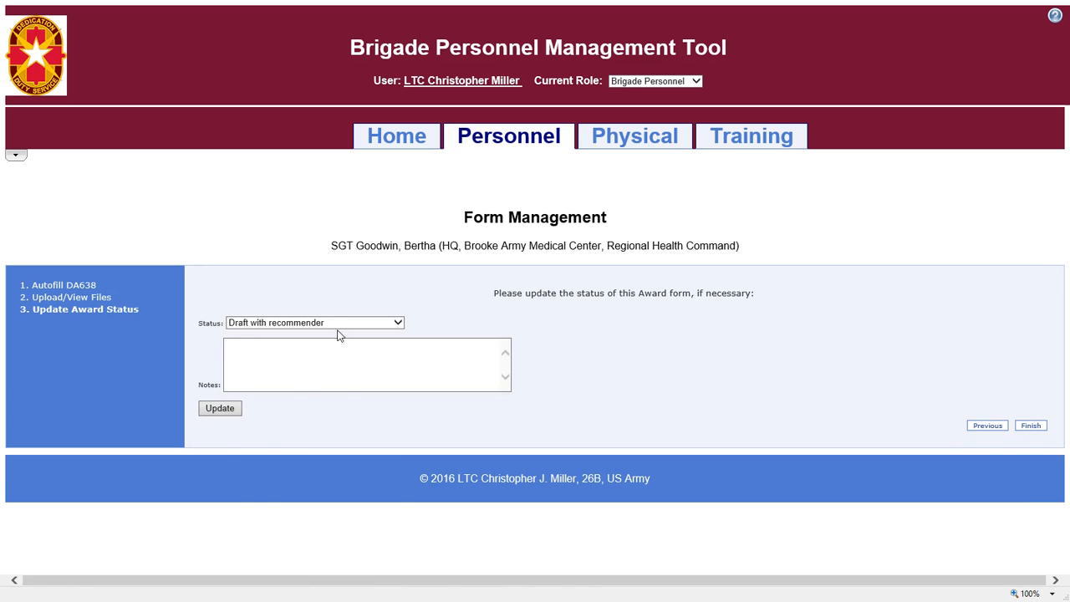
Step: Set the award status to At company for review with the note "Please check my citation" and submit the update
left_click(339, 323)
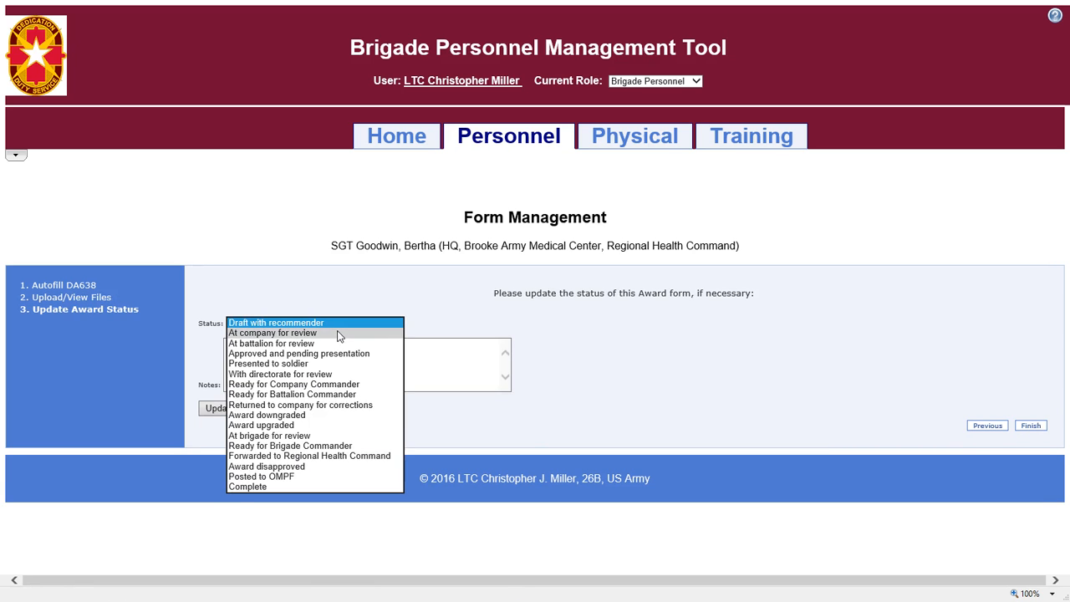
left_click(340, 334)
left_click(351, 326)
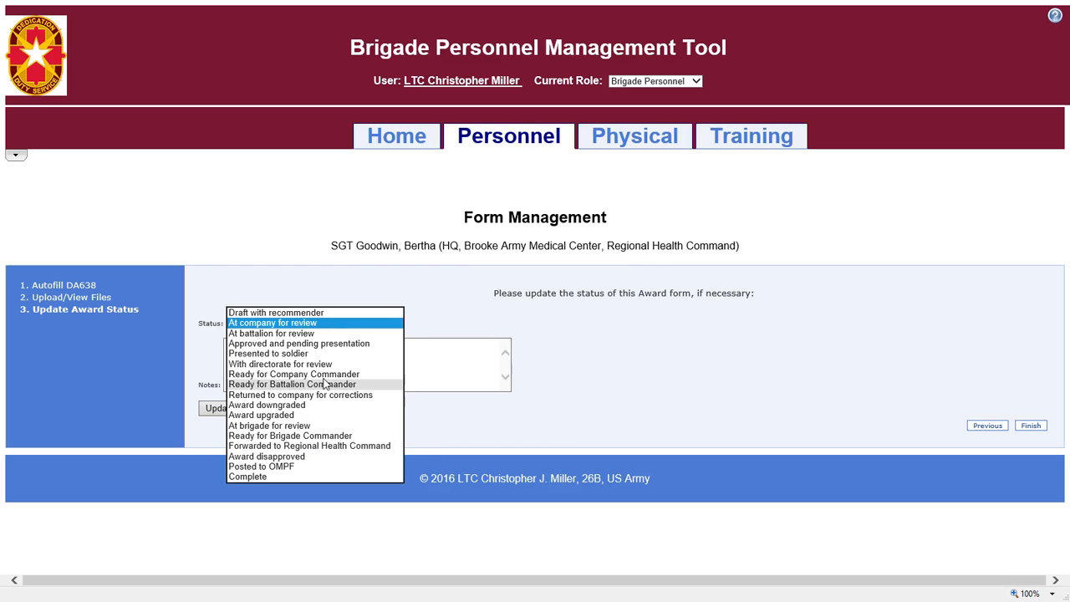
left_click(303, 326)
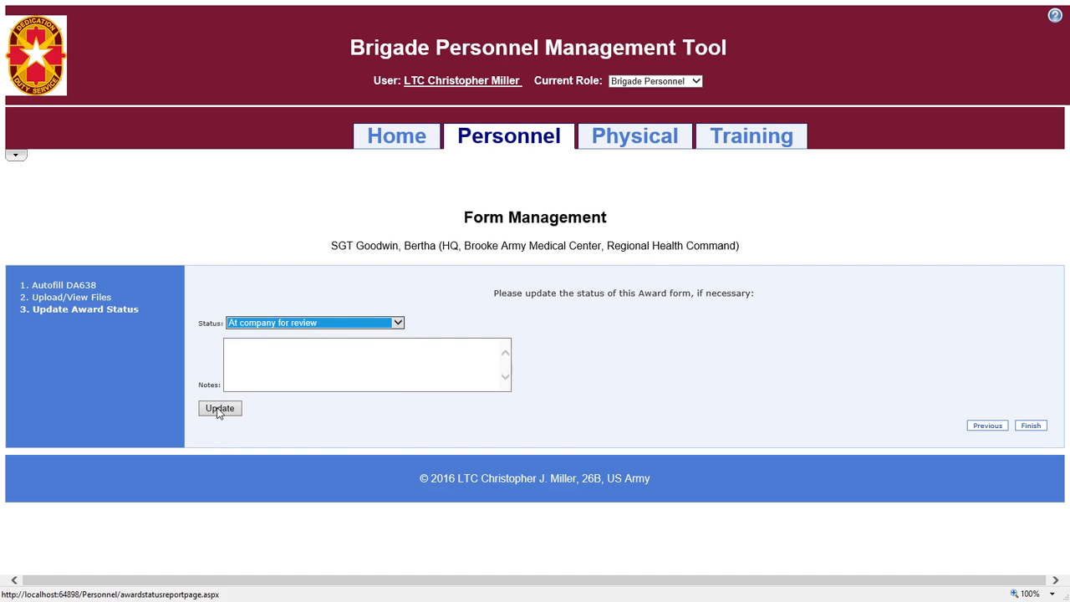
left_click(285, 371)
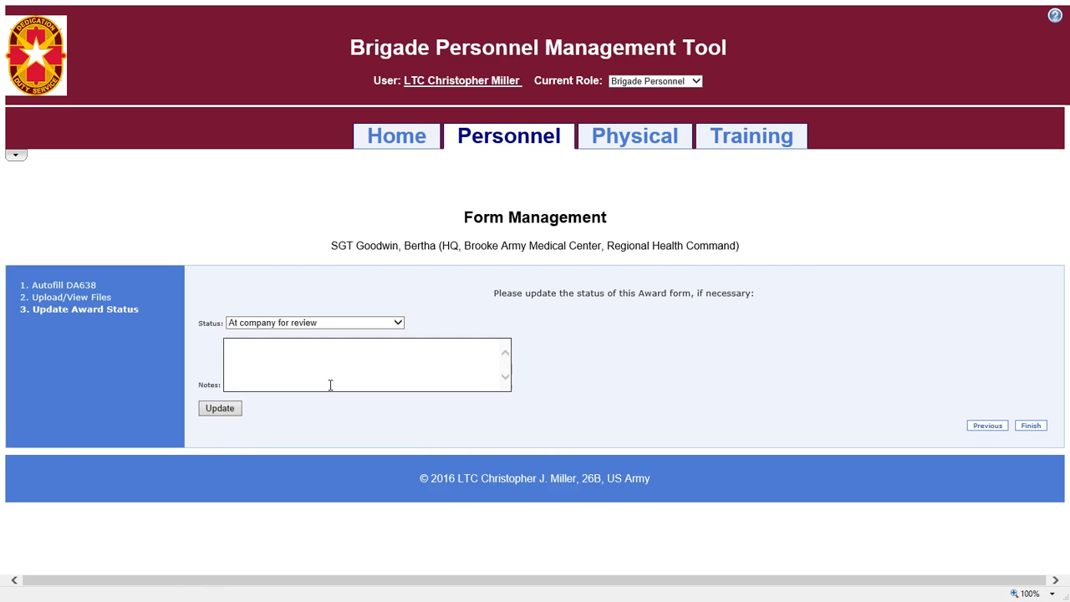
type("Please check my citation")
left_click(226, 413)
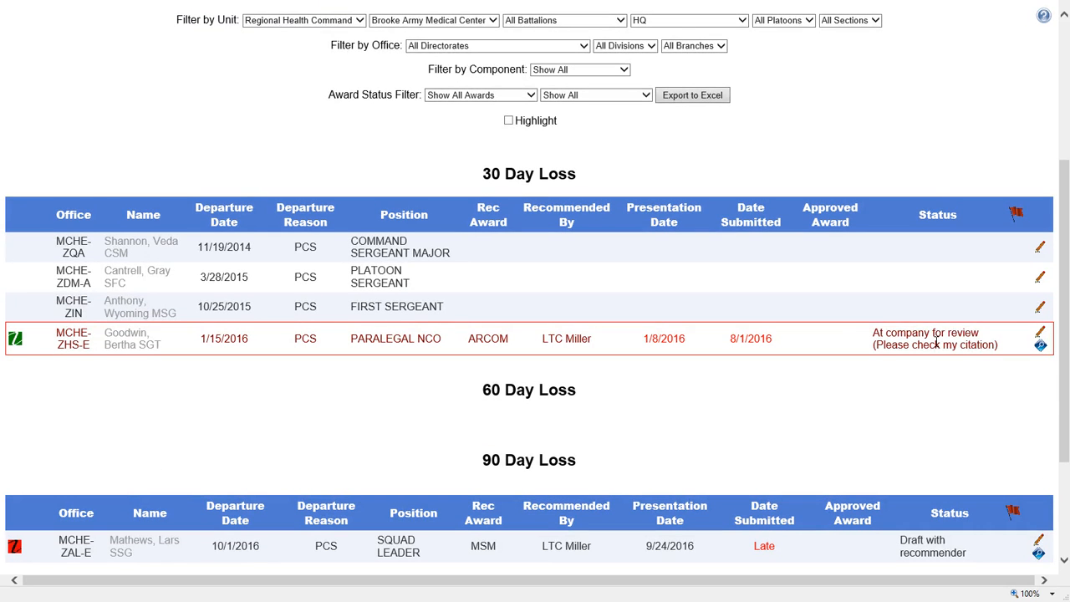
Step: Review the updated ARCOM recommendation's status and version history in the Soldier Loss and Award Status Report
mouse_move(937, 343)
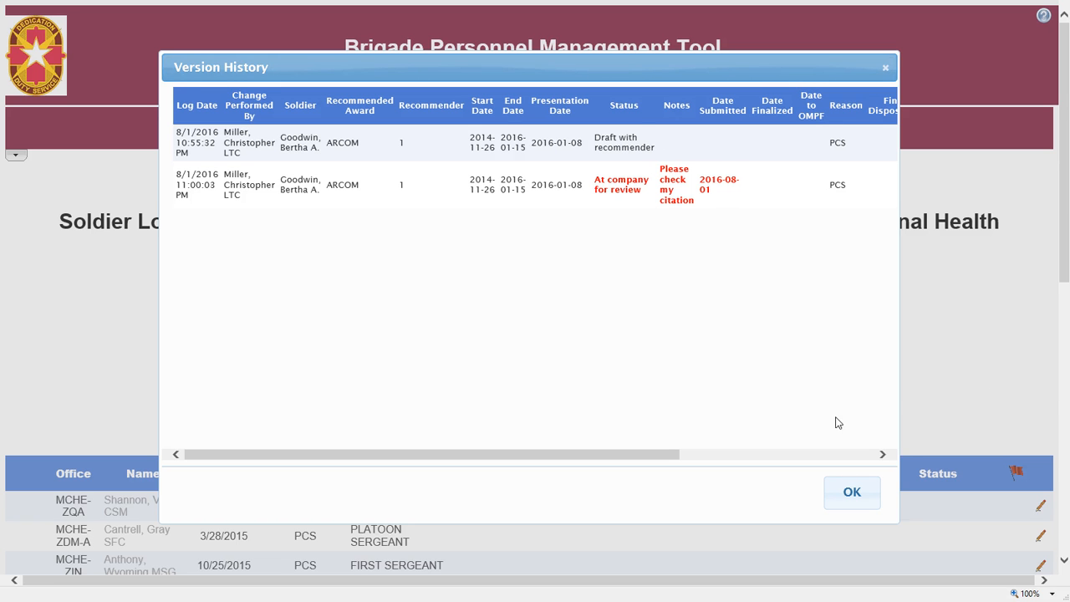
left_click(852, 493)
scroll(761, 395, "down", 5)
scroll(767, 373, "up", 1)
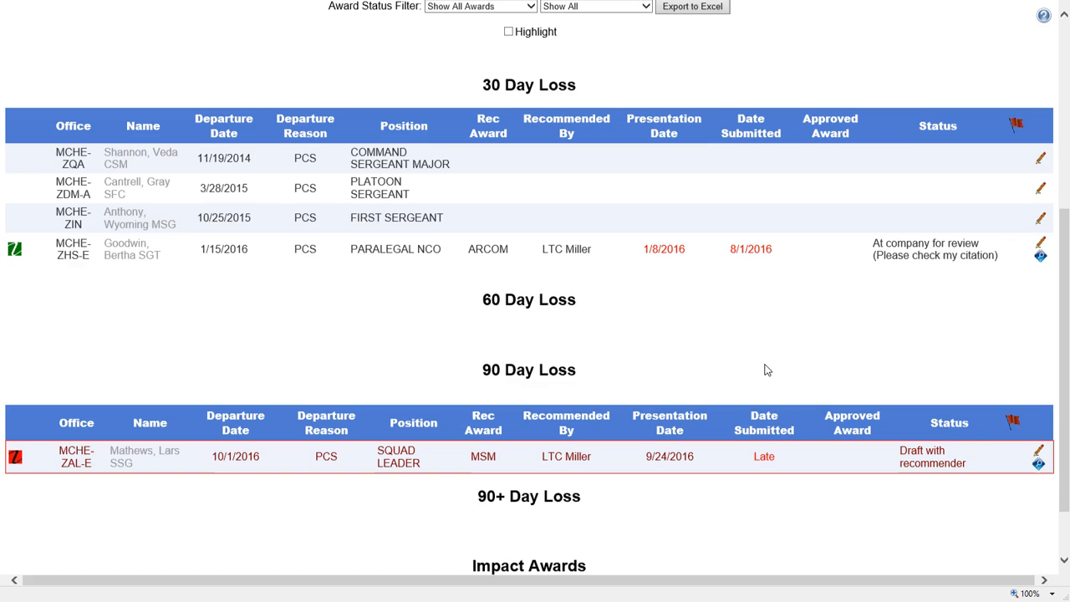
scroll(767, 370, "up", 1)
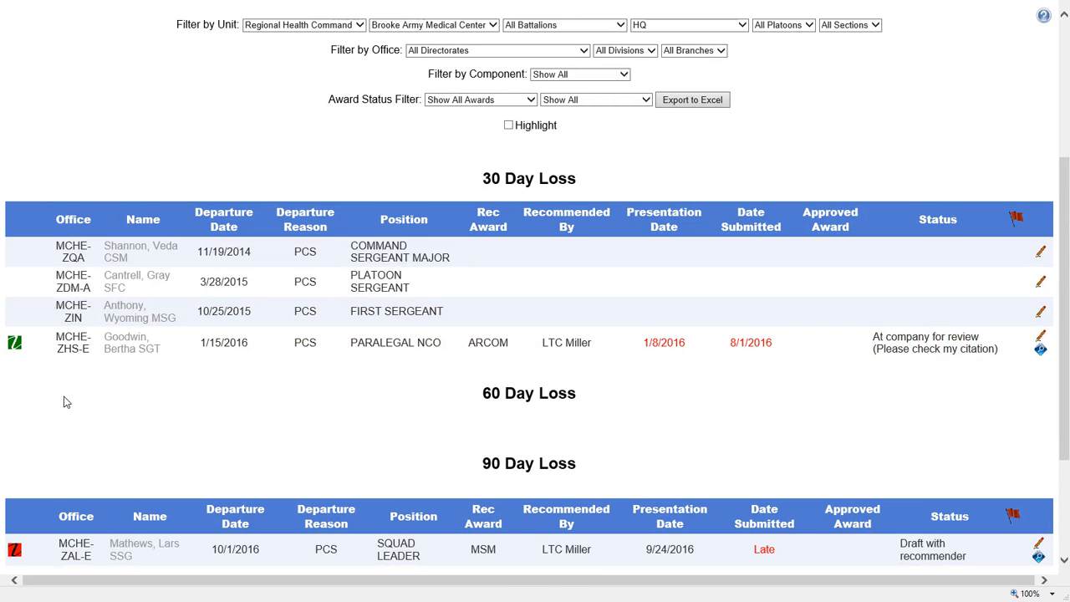
scroll(64, 398, "down", 1)
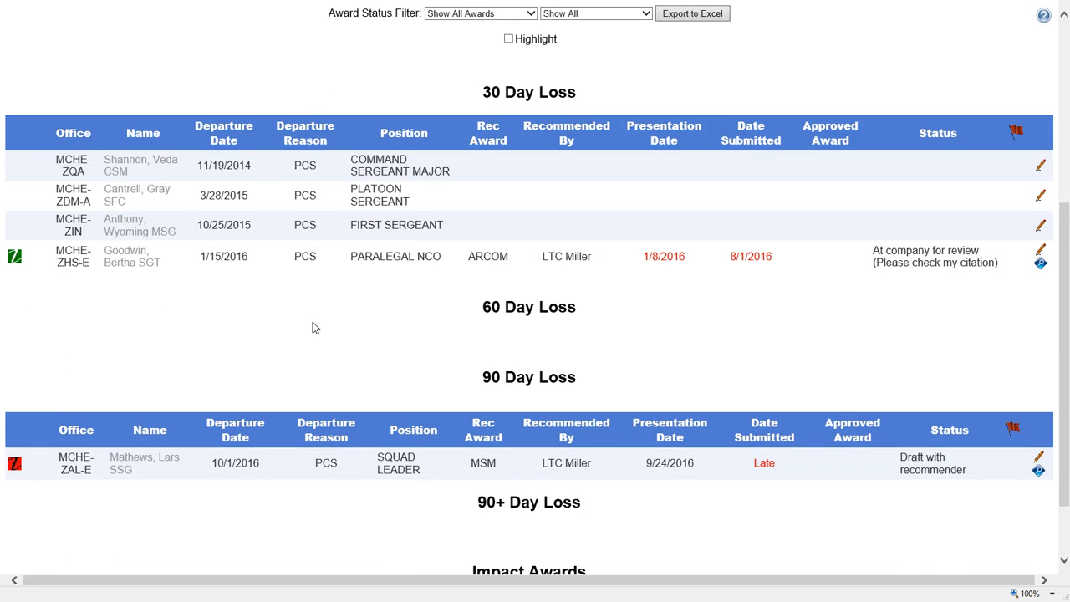
scroll(314, 328, "up", 4)
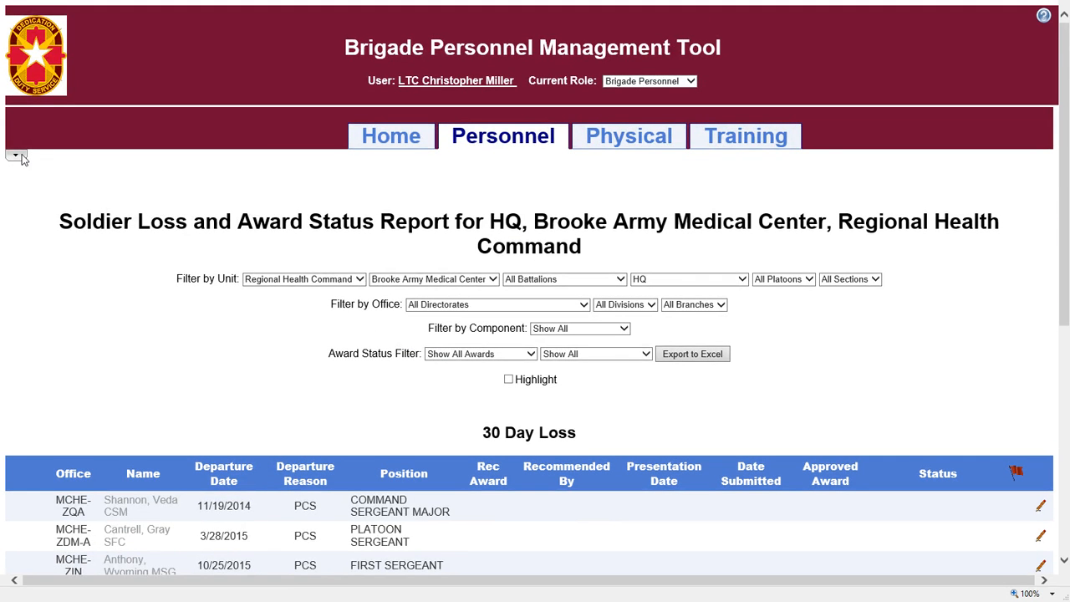
scroll(121, 210, "down", 1)
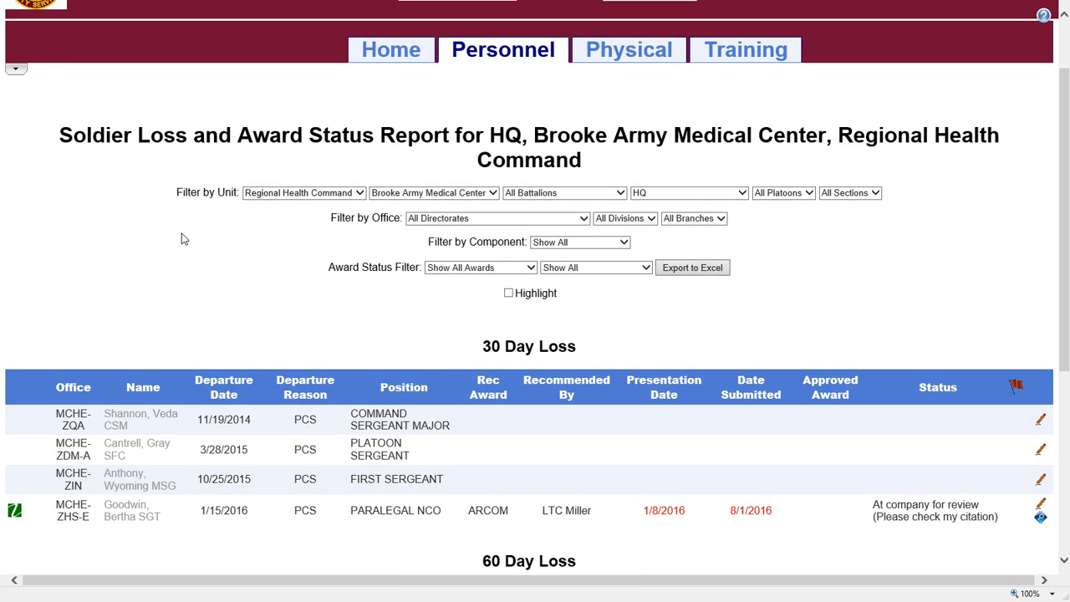
Step: Open the Award Management report for Brooke Army Medical Center
left_click(15, 70)
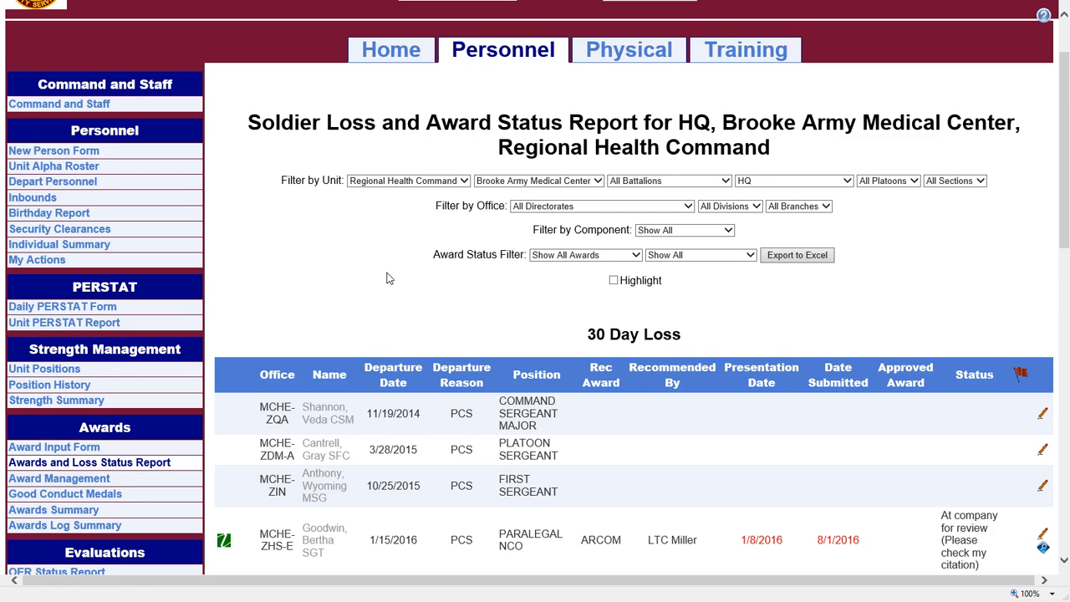
scroll(382, 275, "down", 3)
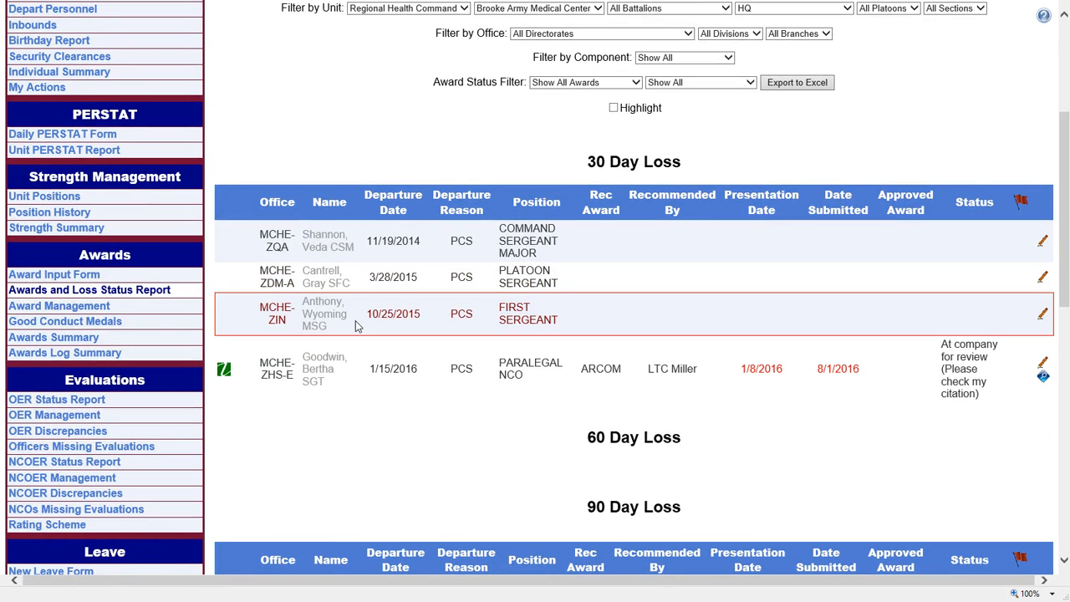
left_click(88, 309)
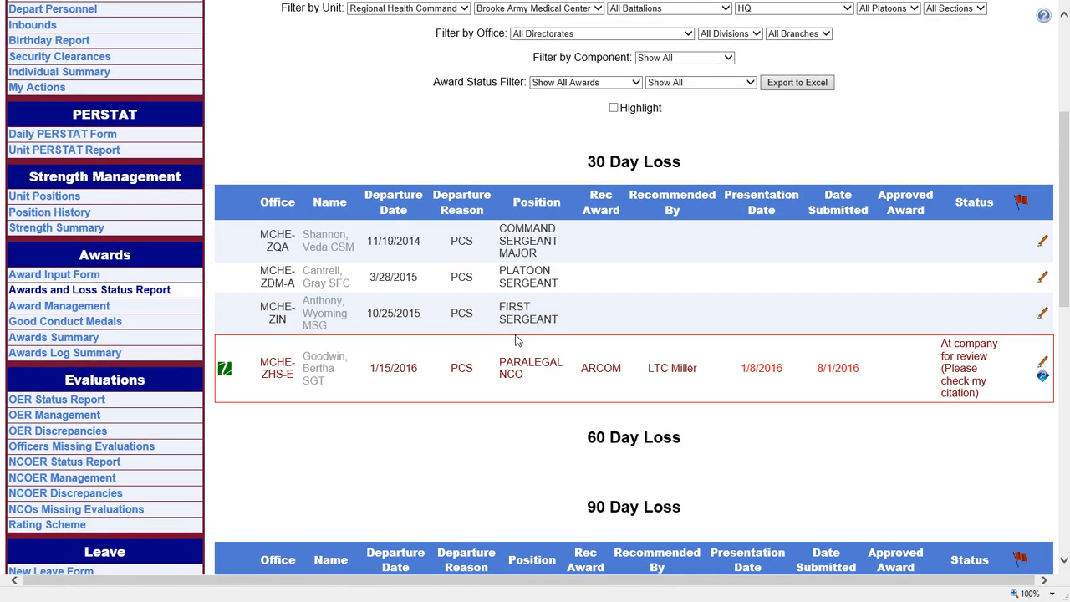
scroll(506, 341, "up", 2)
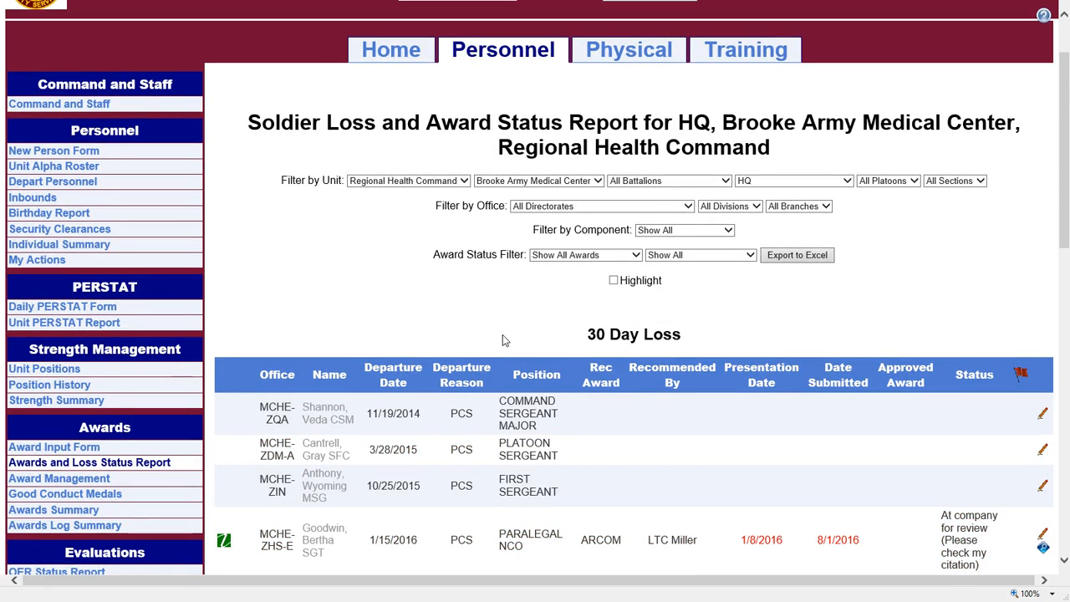
scroll(523, 308, "up", 1)
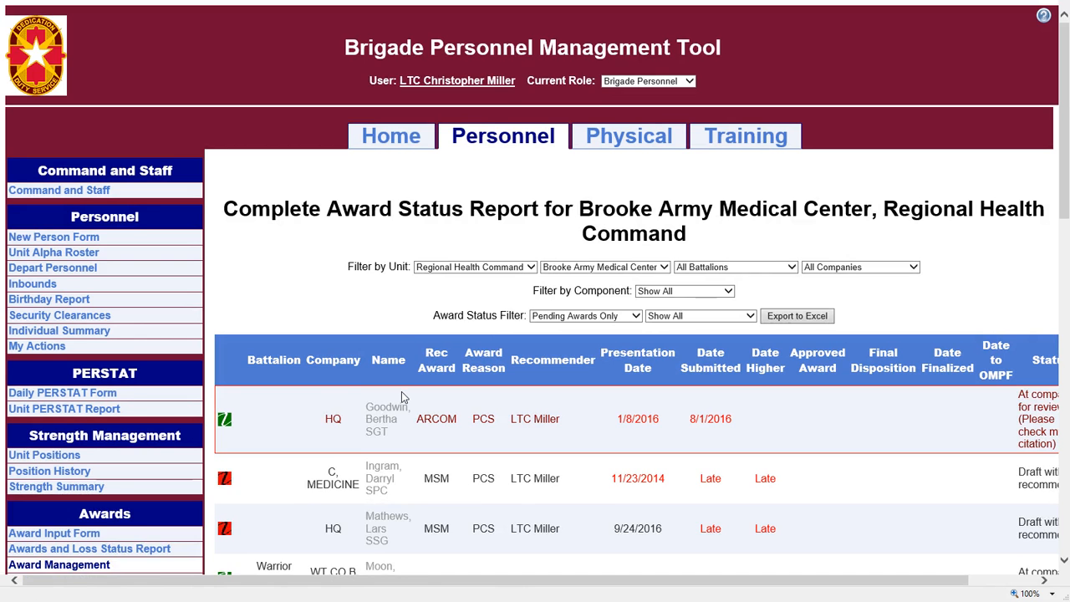
scroll(400, 398, "down", 1)
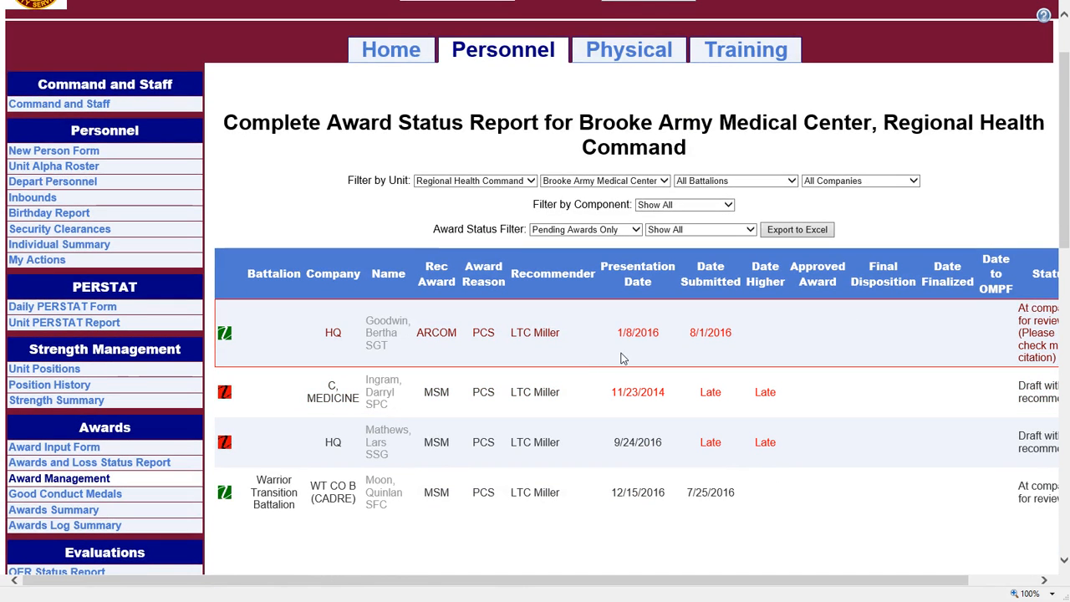
Step: Open the HQ sergeant's ARCOM recommendation for editing and set its status to Approved and pending presentation
left_click(384, 335)
left_click(435, 381)
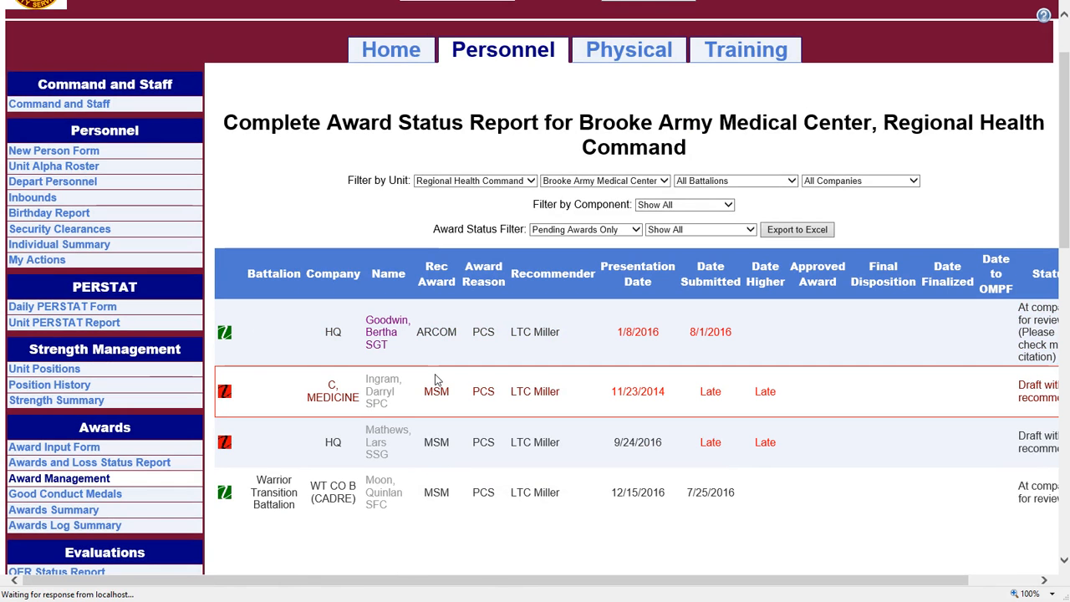
scroll(476, 326, "down", 1)
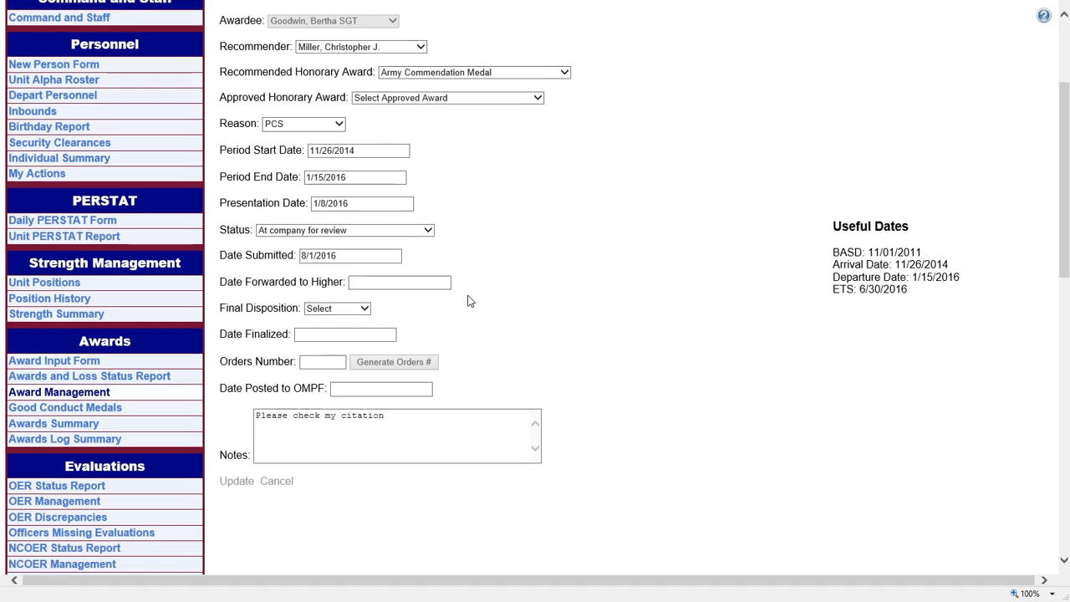
left_click(387, 234)
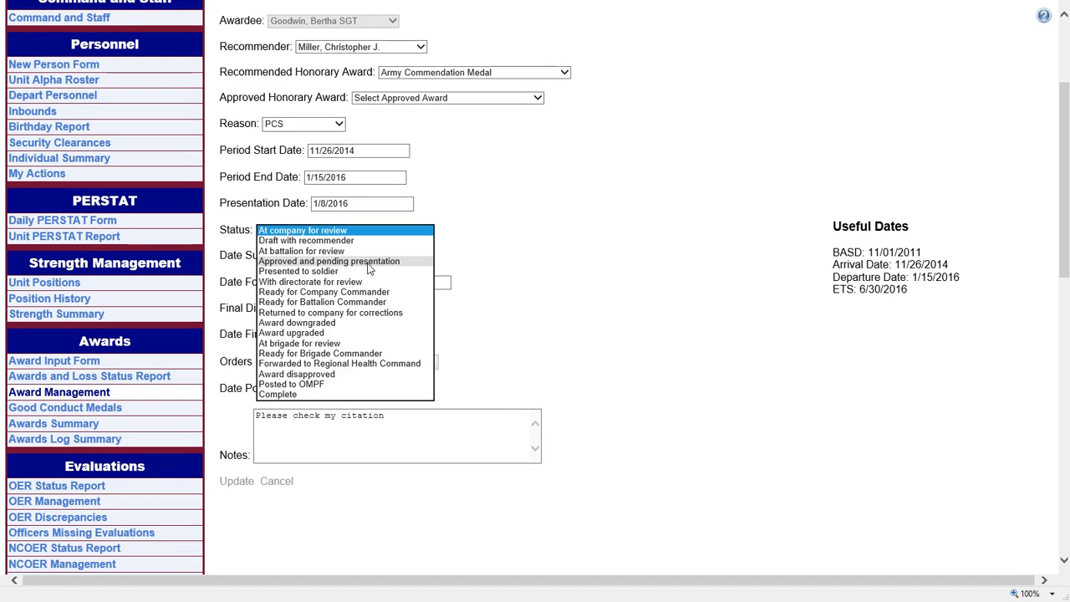
left_click(368, 267)
left_click(377, 279)
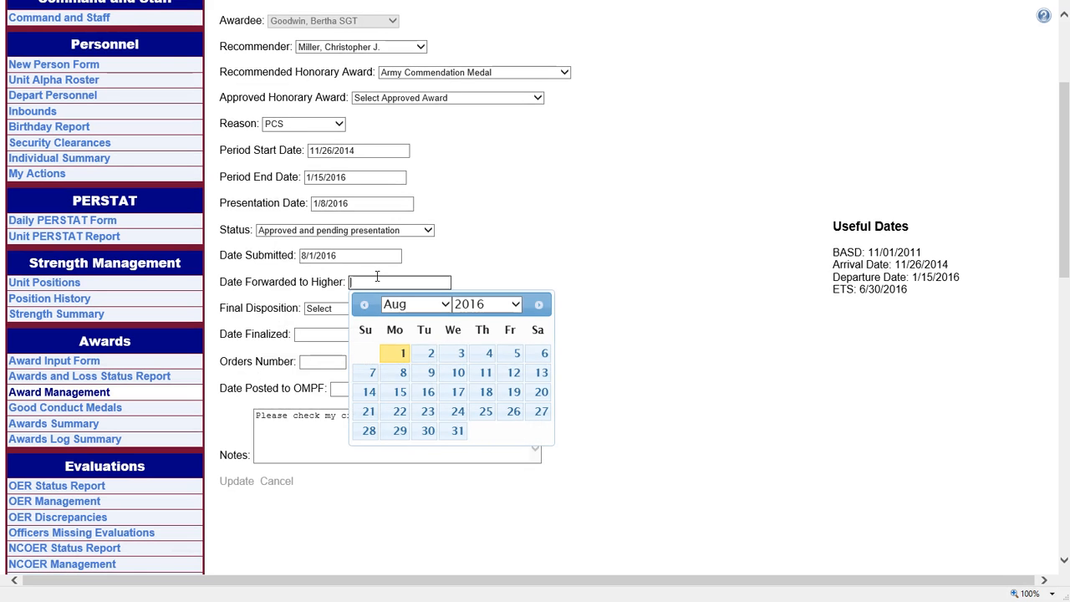
left_click(521, 248)
Step: Set the final disposition to Approved, the date finalized to 08/01/2016 and the approved honorary award to Army Commendation Medal
left_click(352, 315)
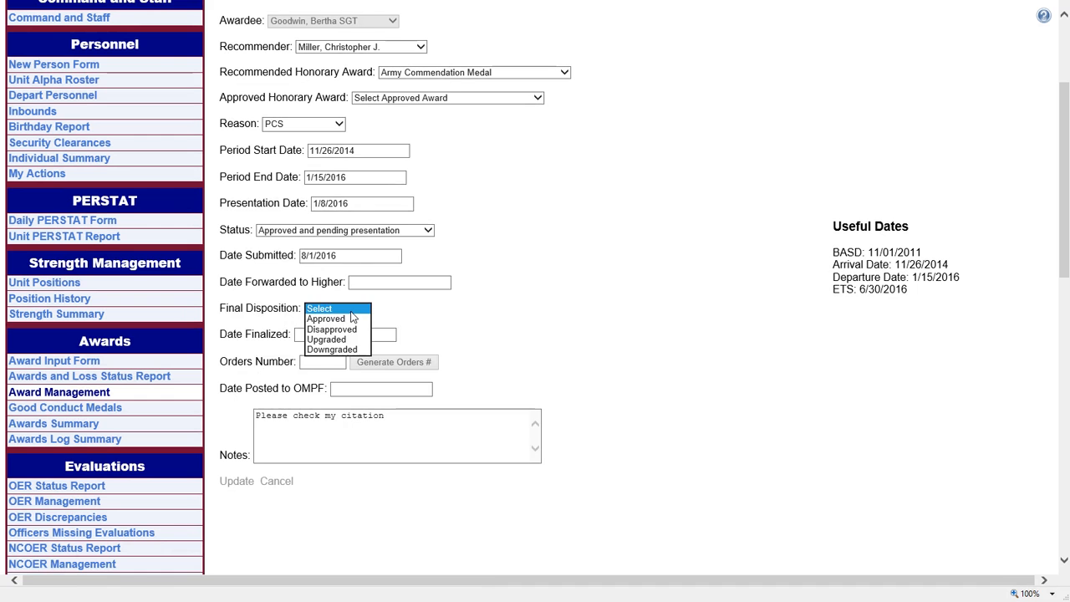
left_click(346, 319)
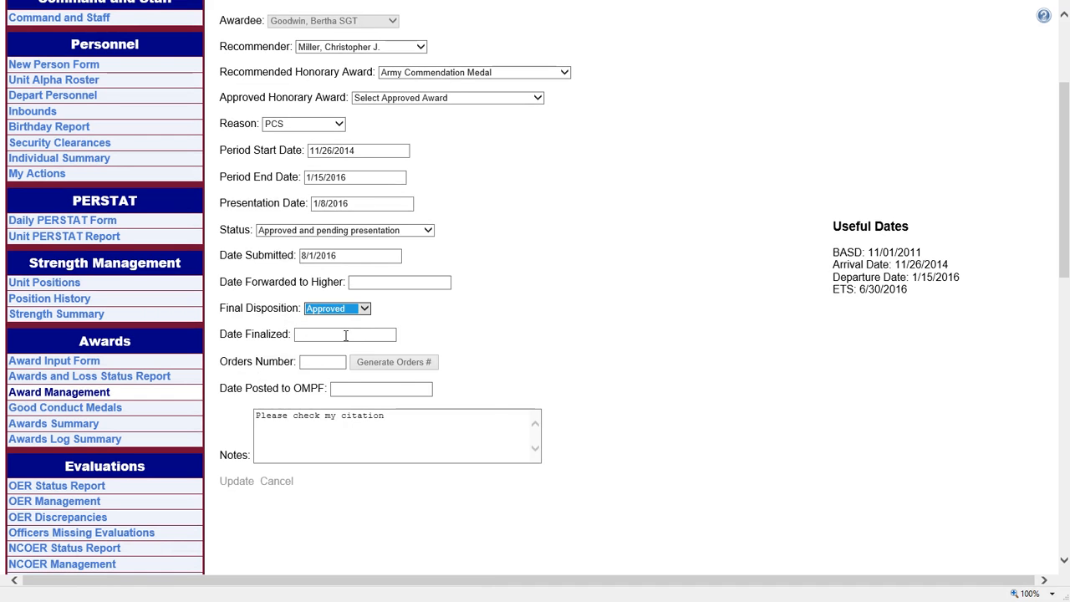
left_click(345, 335)
left_click(347, 405)
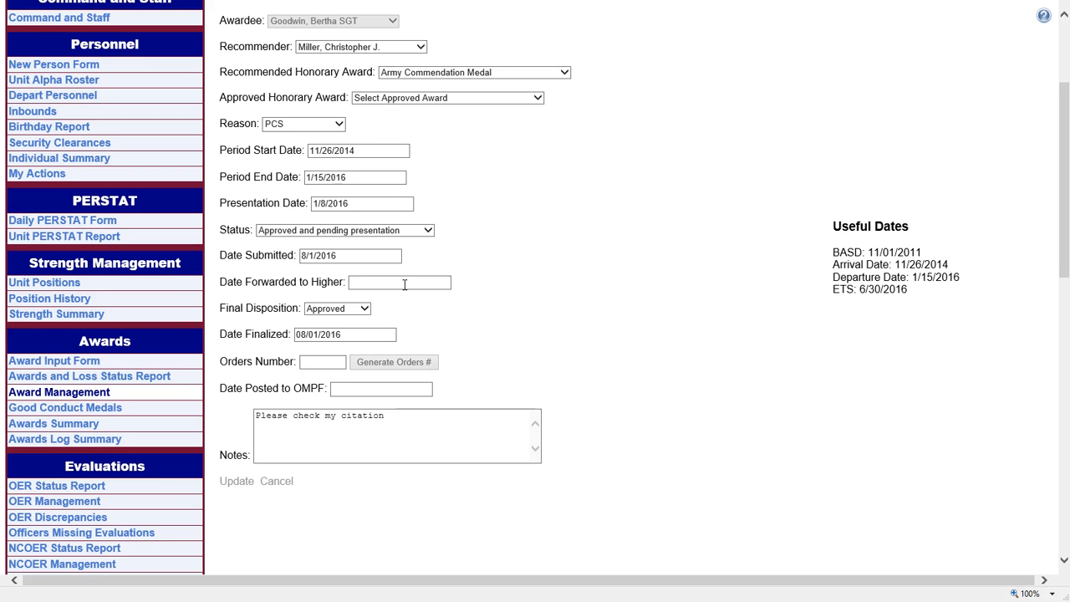
scroll(418, 276, "up", 2)
left_click(432, 186)
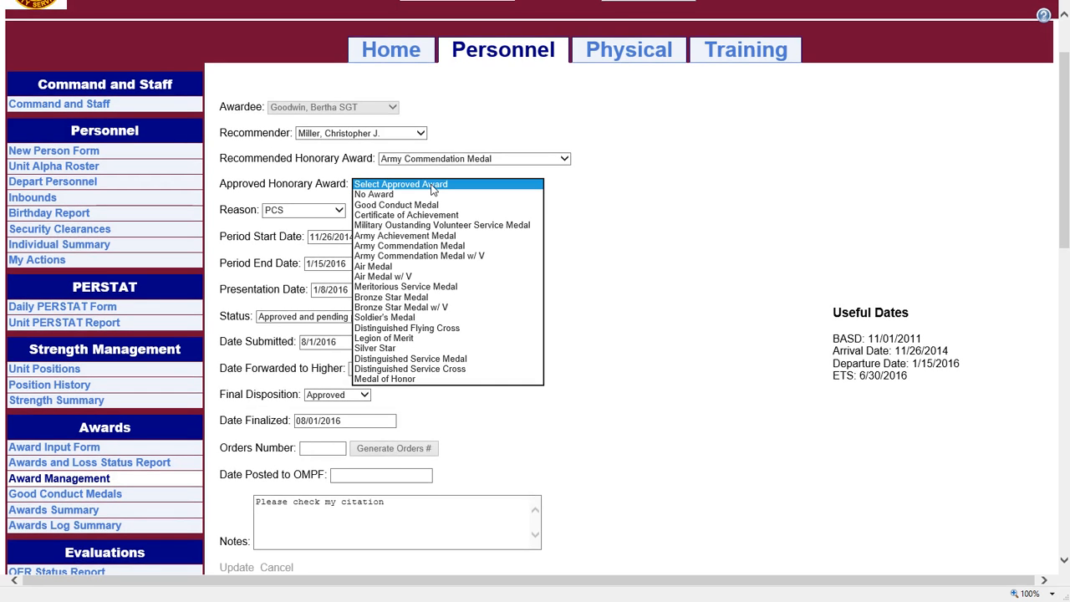
left_click(415, 245)
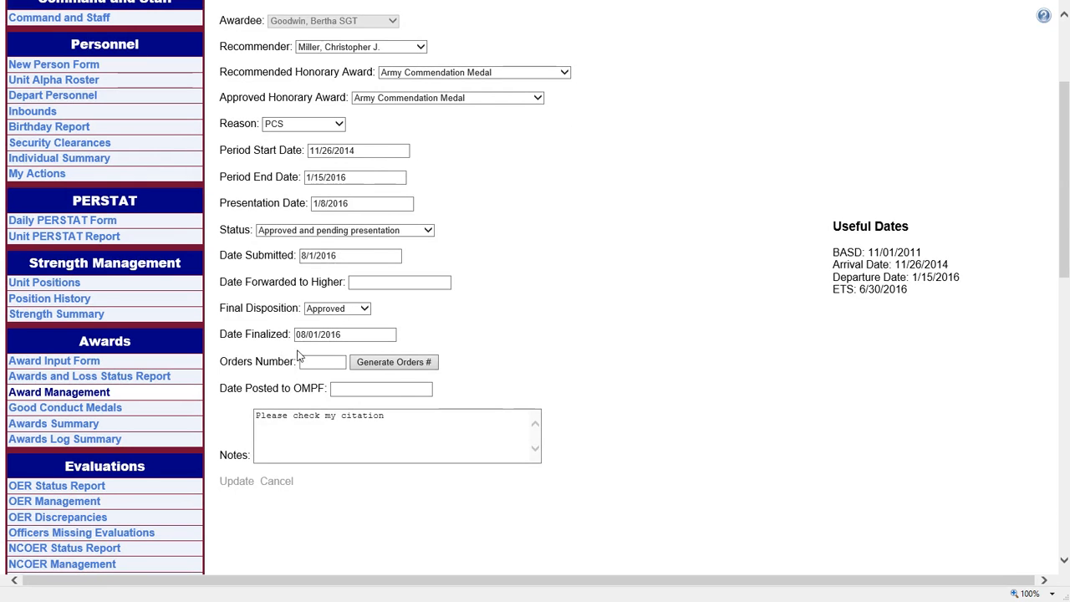
Step: Generate an orders number for the approved award and save the updated record
left_click(393, 363)
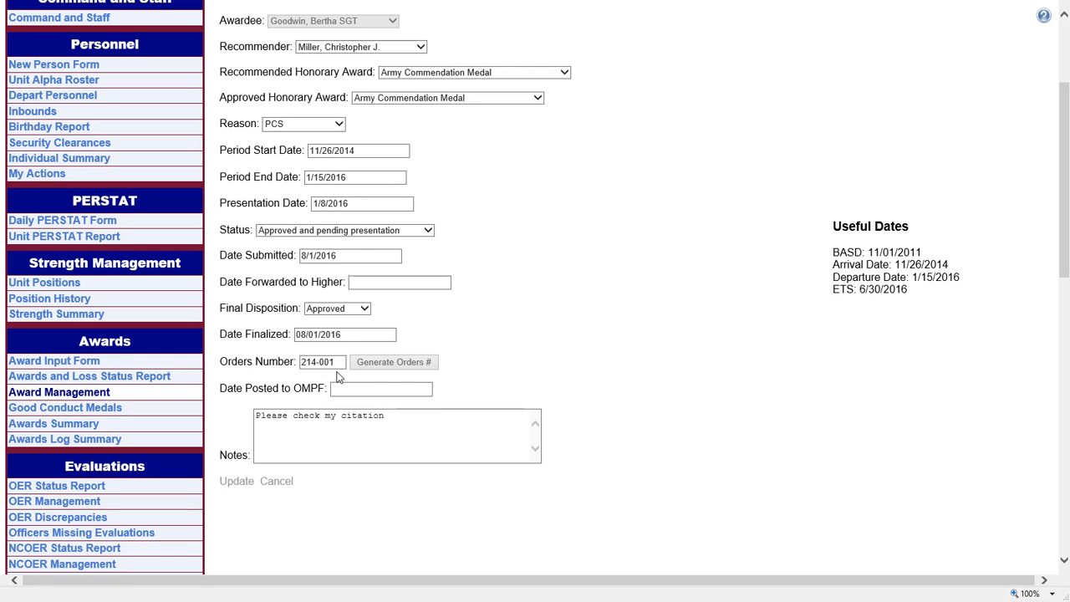
scroll(602, 299, "down", 1)
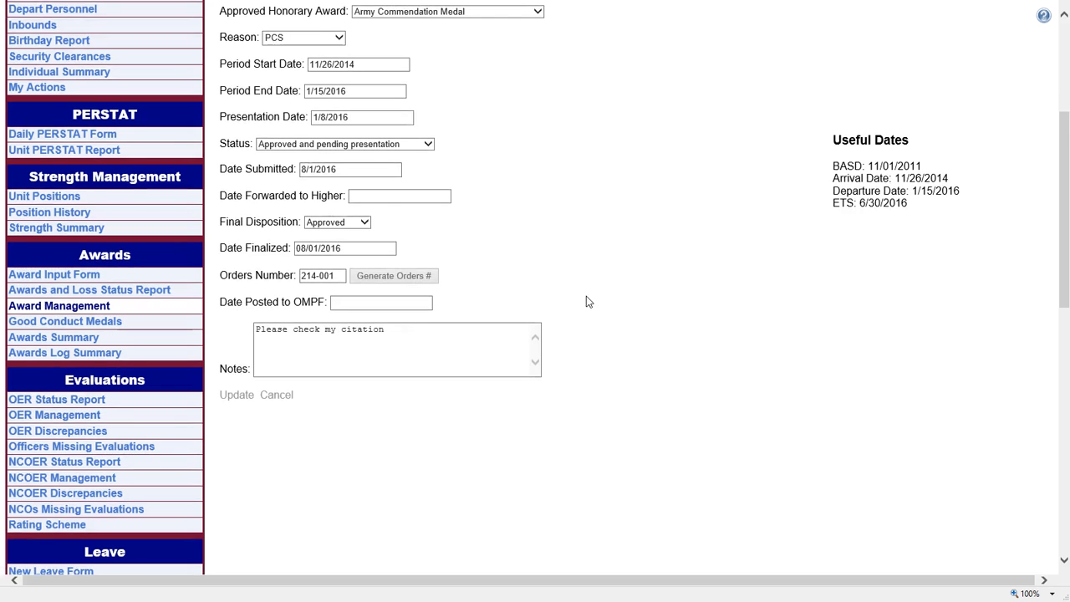
left_click(237, 396)
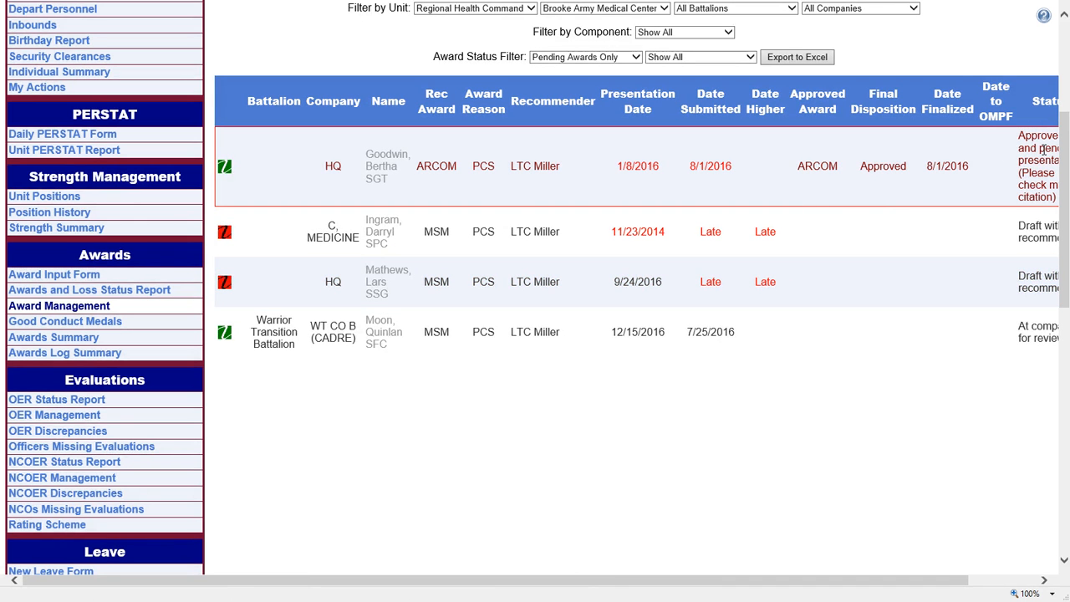
Step: Check who last updated the approved ARCOM's status, and open the Orders Log
mouse_move(1043, 149)
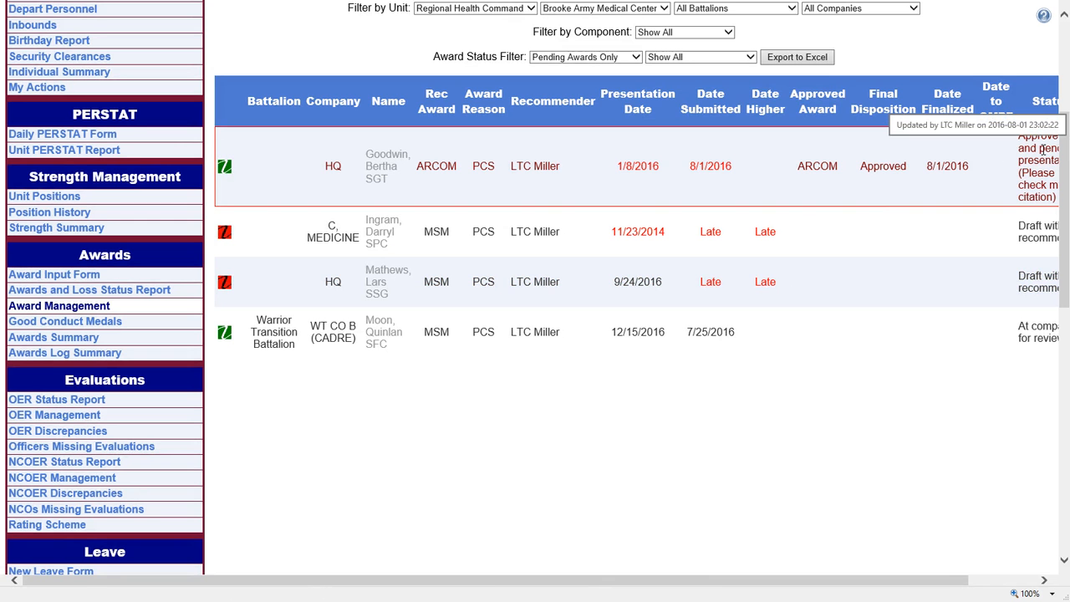
scroll(239, 226, "down", 5)
scroll(377, 273, "down", 2)
scroll(377, 272, "up", 5)
scroll(377, 267, "down", 6)
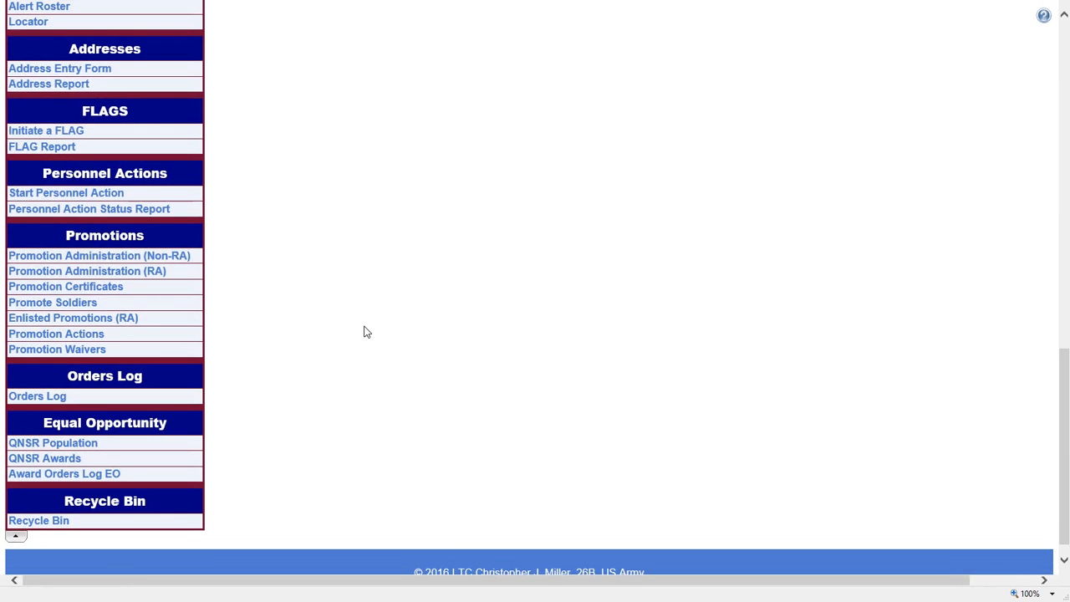
scroll(364, 332, "up", 10)
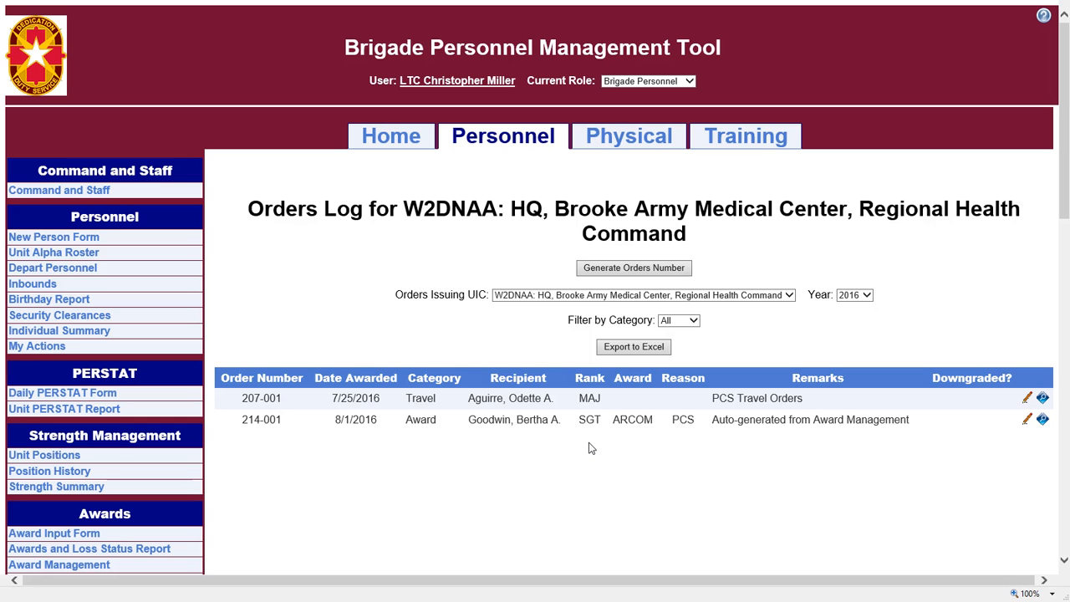
Step: Review the 2016 HQ orders log entries and export the log to Excel
scroll(640, 432, "down", 1)
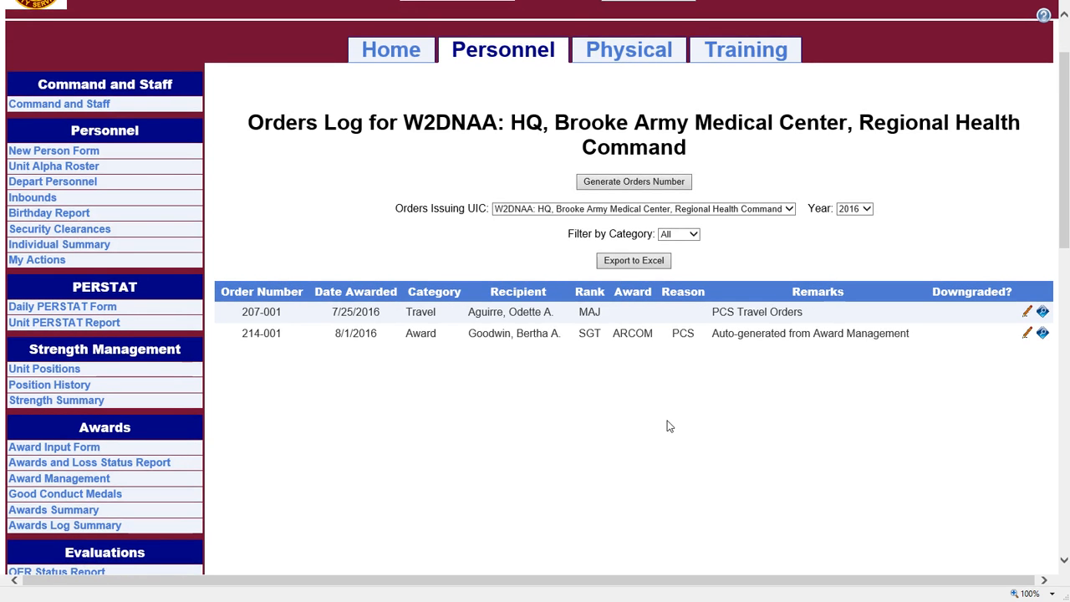
scroll(669, 426, "up", 1)
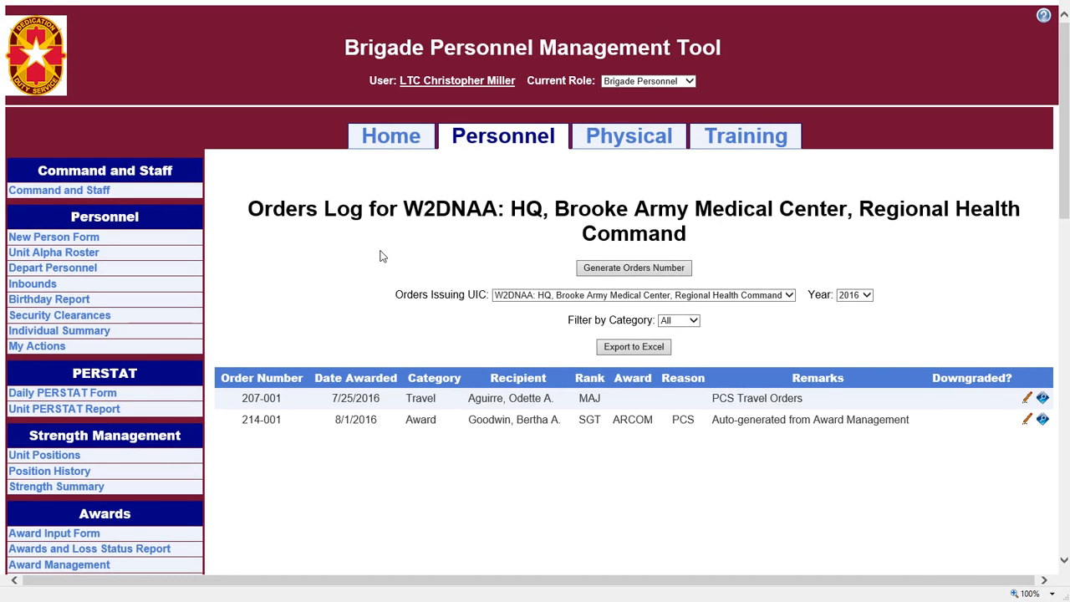
left_click(637, 348)
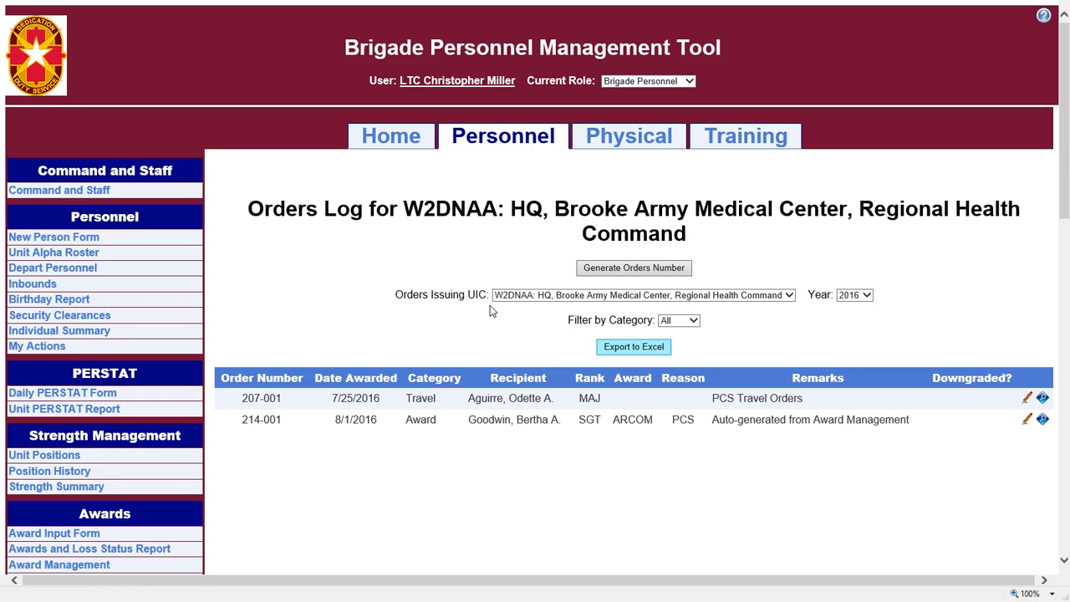
Step: Open the exported GridViewExport.xls in Excel and fit all column widths to their contents
scroll(492, 311, "down", 2)
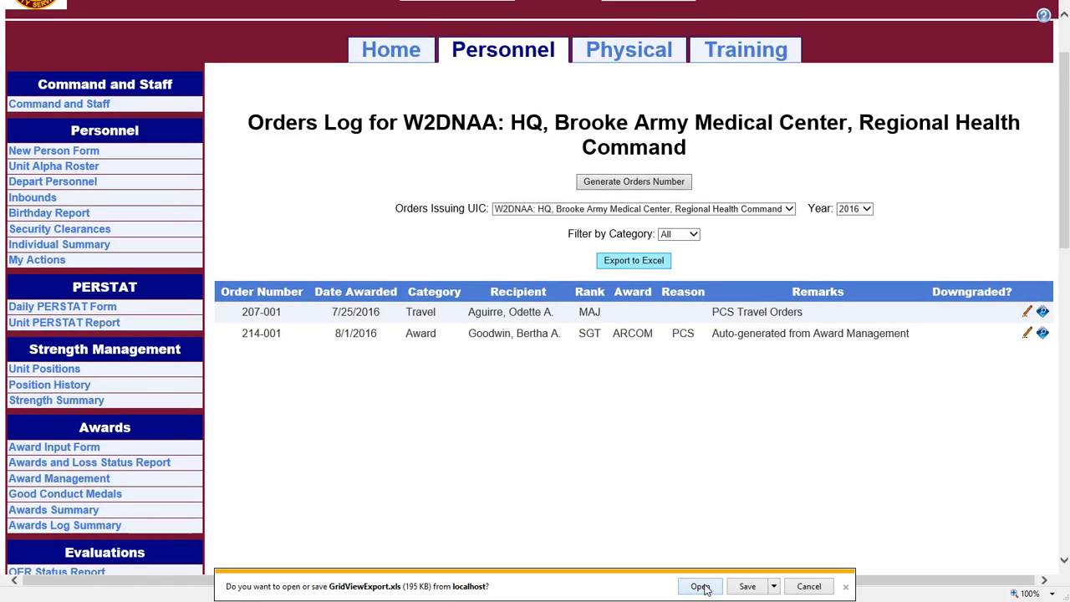
left_click(700, 586)
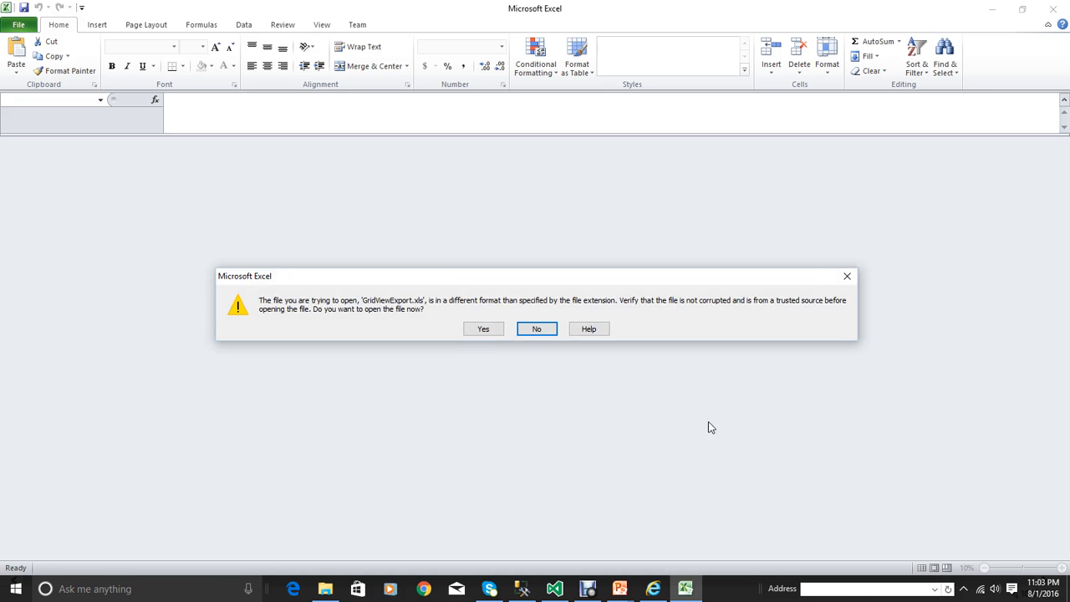
left_click(484, 329)
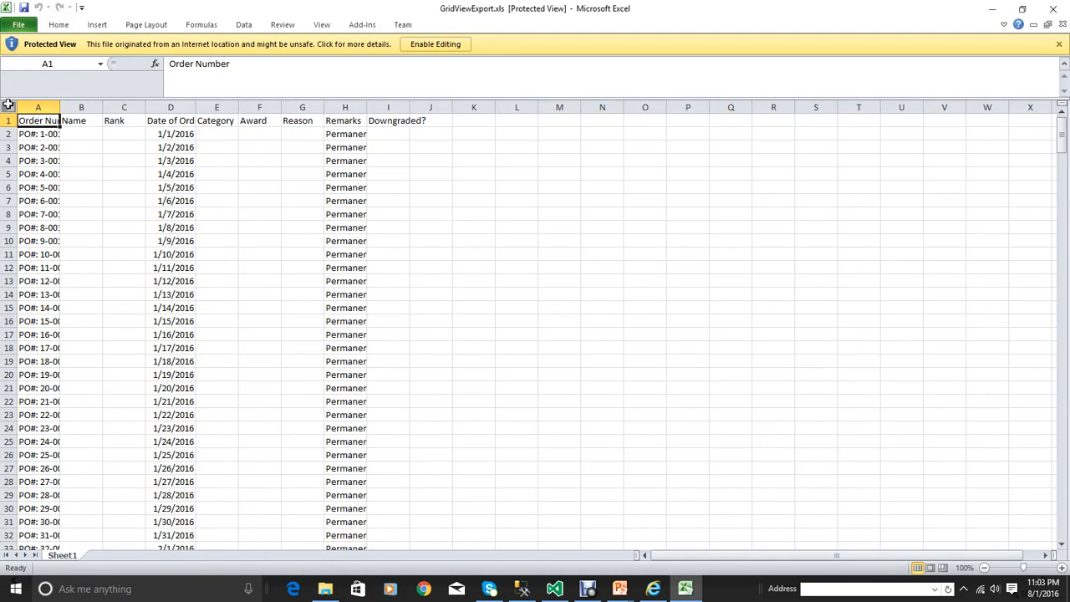
left_click(6, 108)
double_click(59, 107)
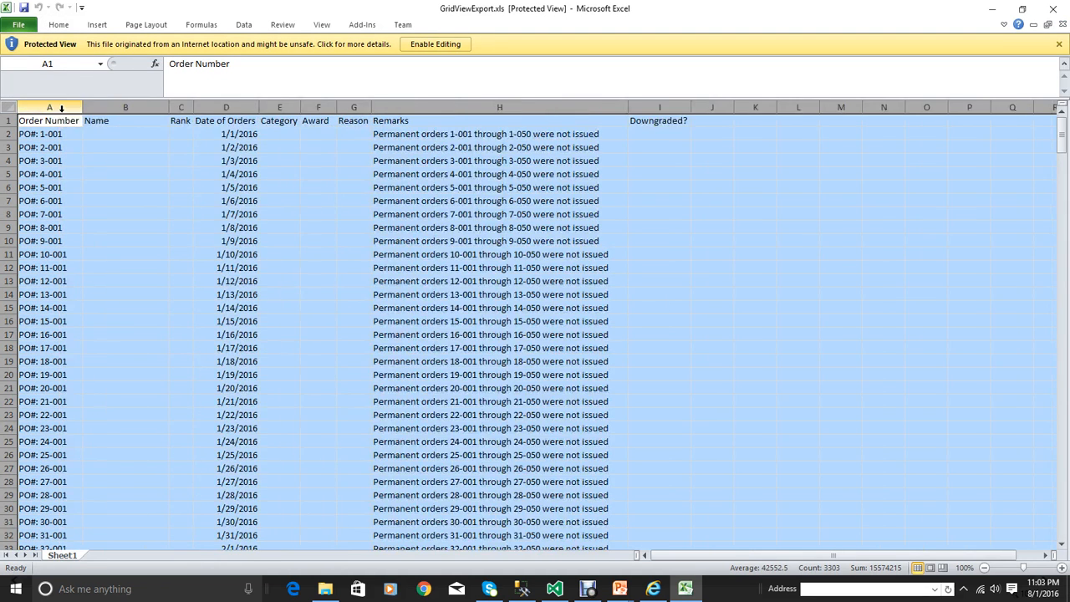
Step: Review the exported orders log's remarks for unissued numbers and its July–August 2016 entries, and close the workbook
left_click(329, 218)
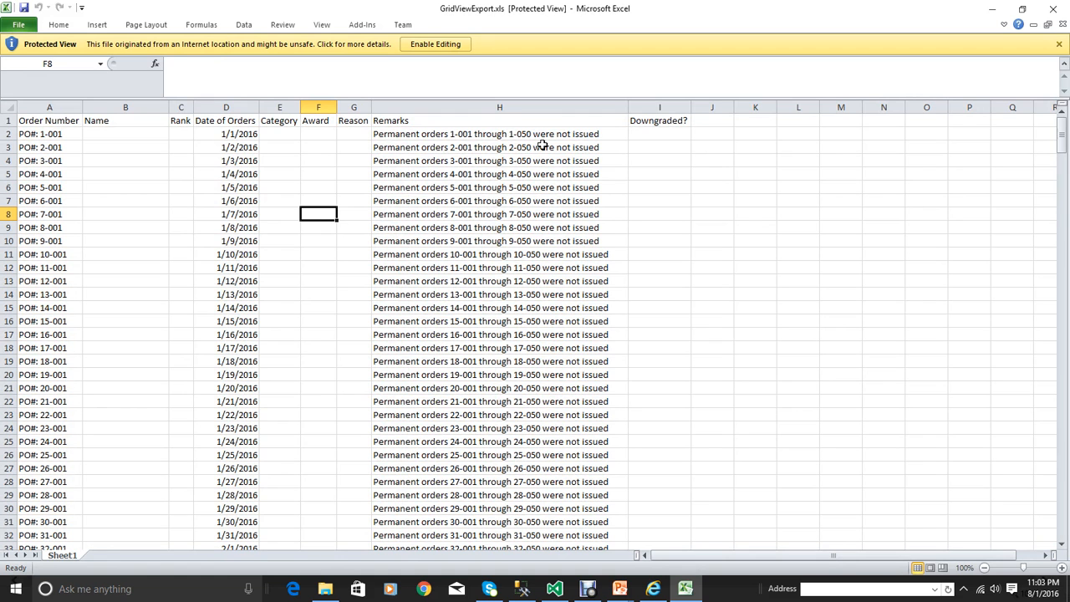
left_click(494, 149)
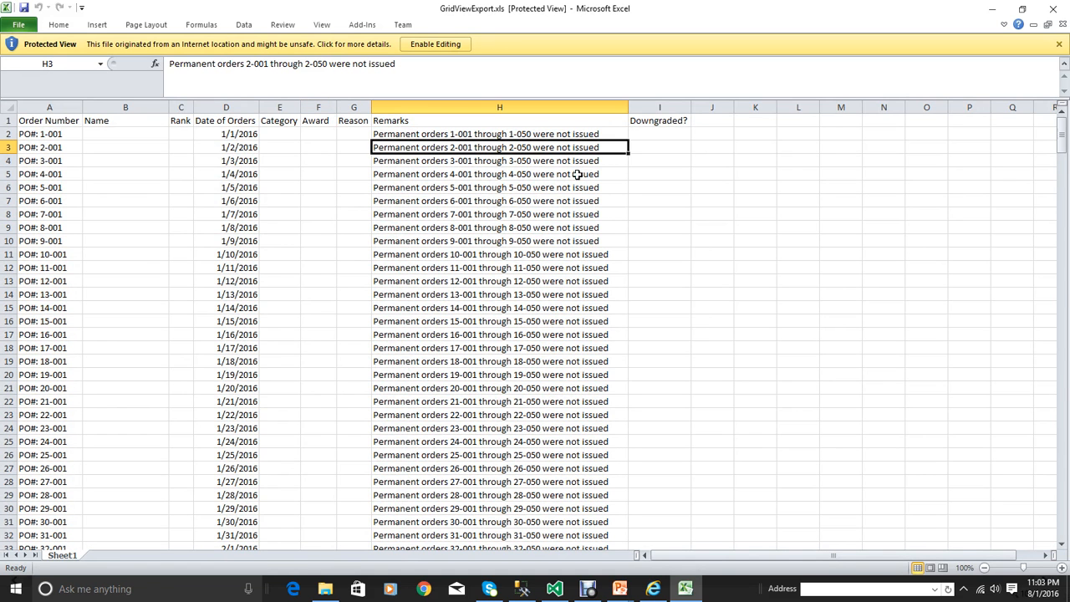
left_click_drag(1063, 149, 1065, 373)
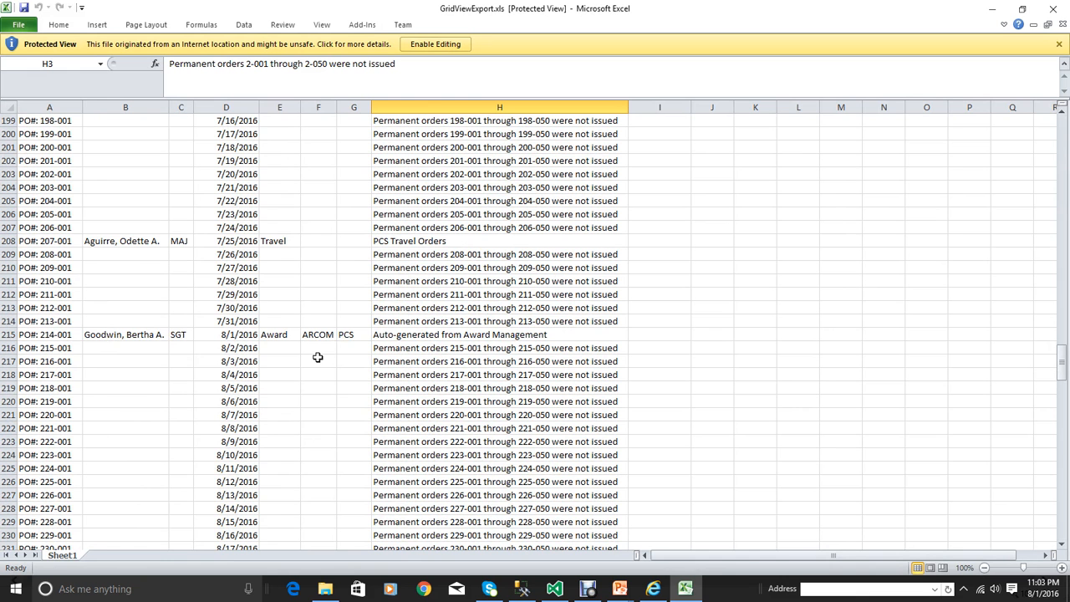
left_click(1052, 9)
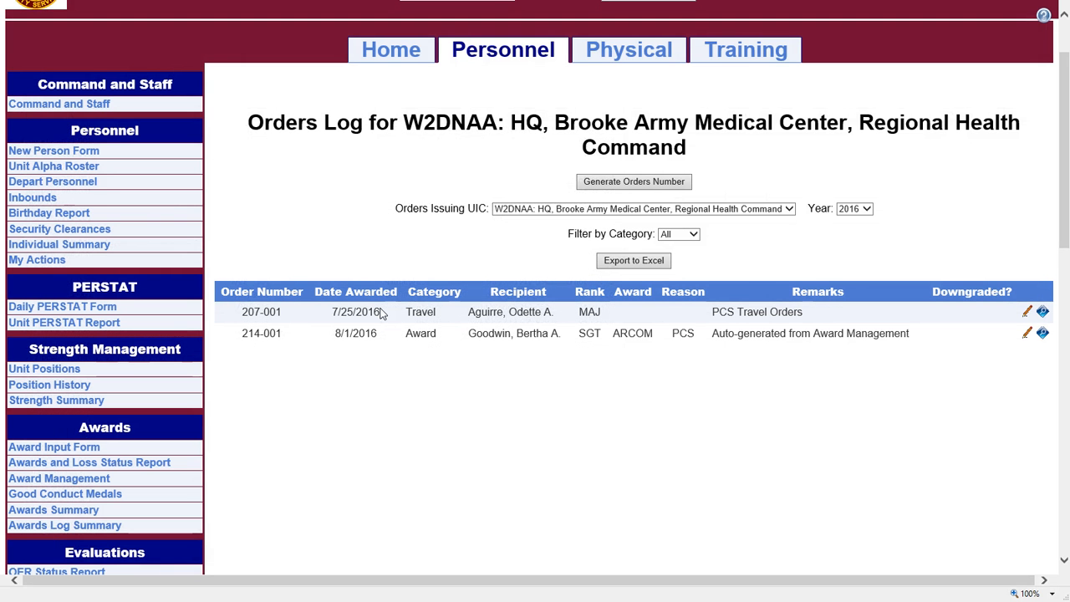
Step: Open the Personnel Action Status Report for Brooke Army Medical Center and refresh the pending personnel actions
scroll(518, 443, "down", 5)
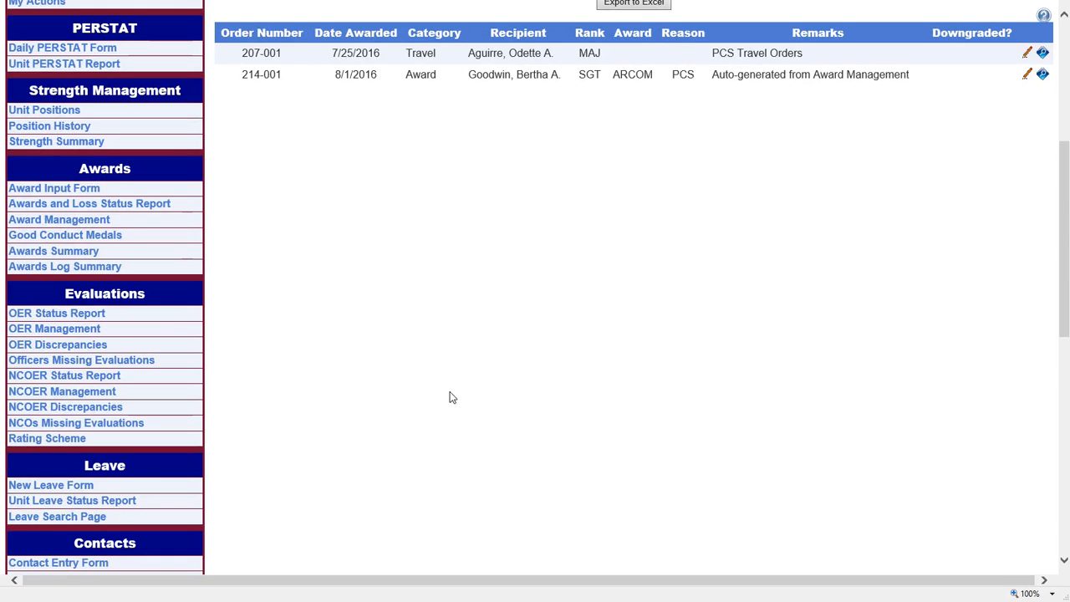
scroll(449, 397, "down", 3)
scroll(249, 234, "down", 3)
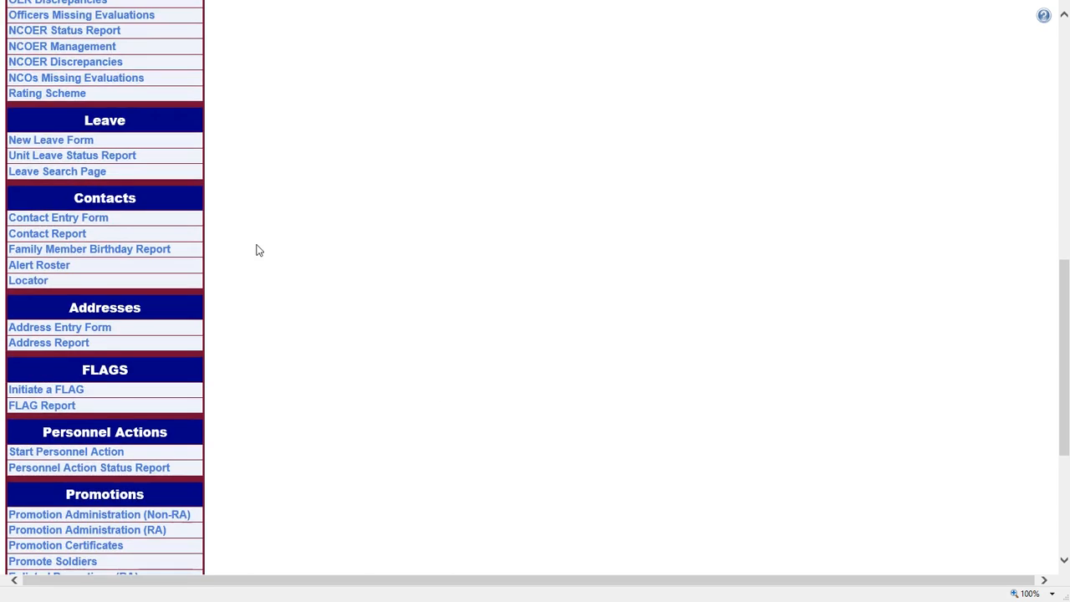
scroll(259, 251, "down", 3)
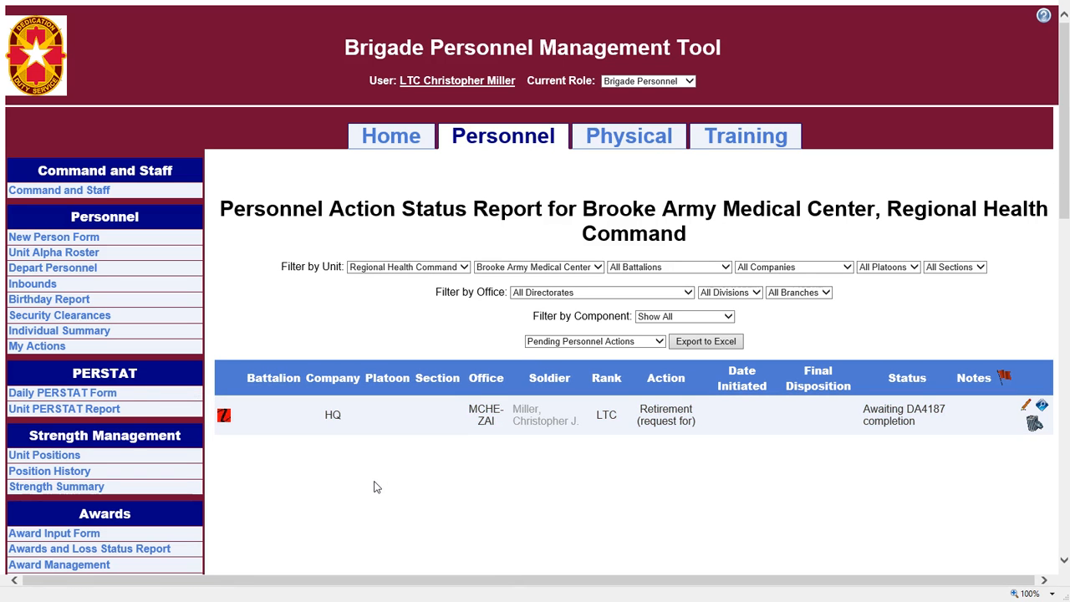
key("F5")
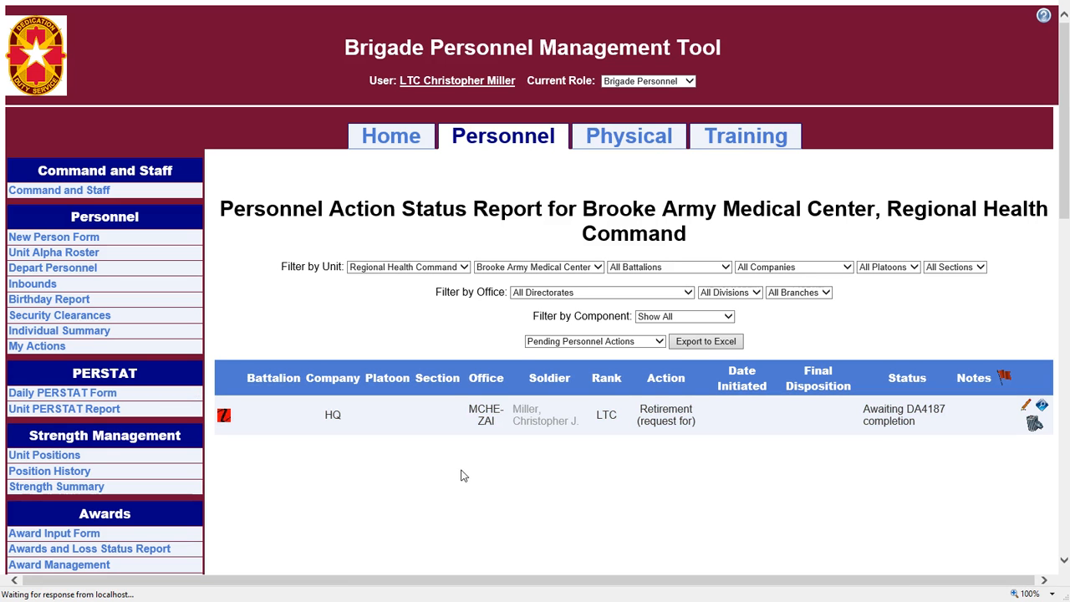
scroll(576, 506, "down", 1)
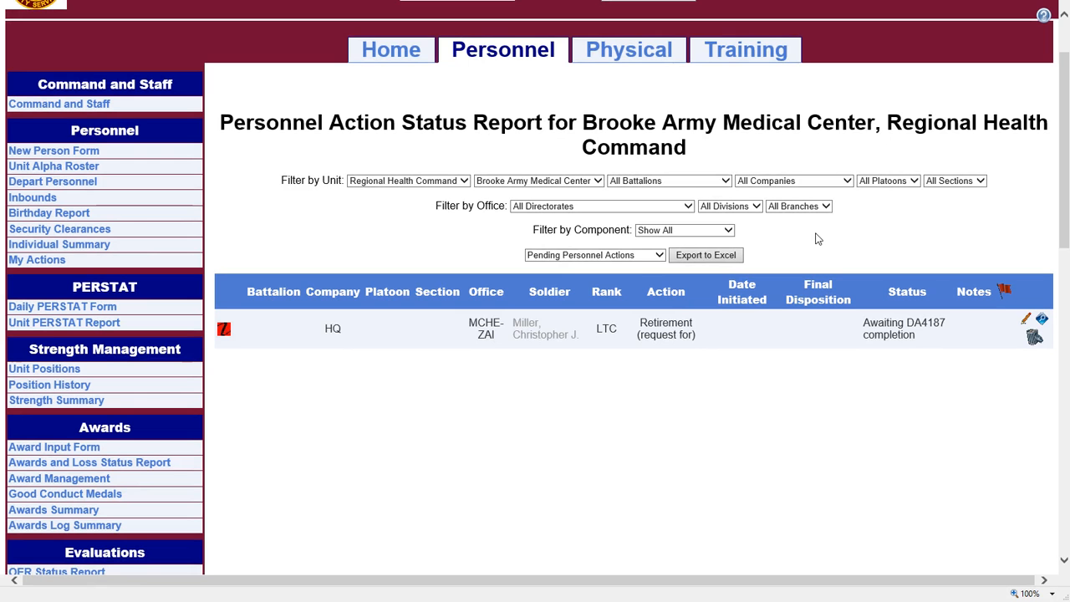
Step: Open the pending retirement request's Form Management page, view its linked DA Form 2339, and return to the page
left_click(900, 334)
scroll(777, 268, "down", 1)
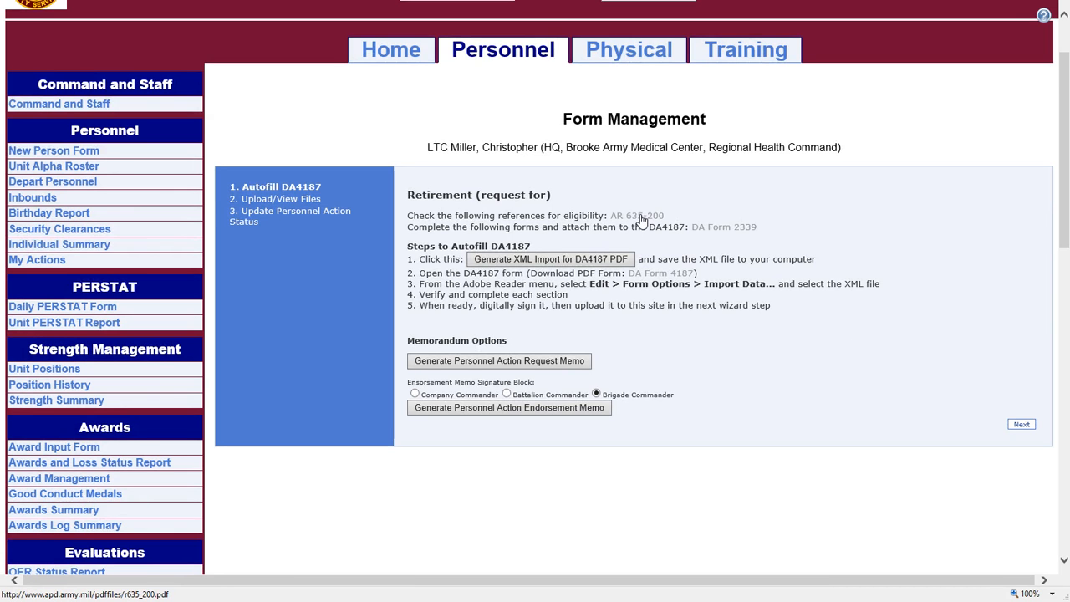
left_click(712, 251)
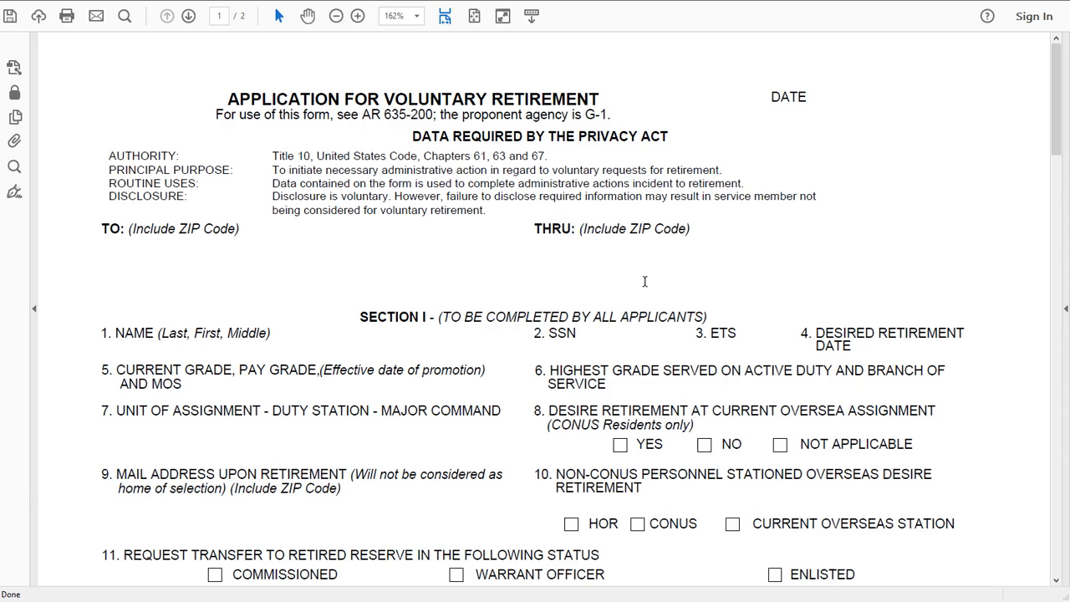
mouse_move(569, 1)
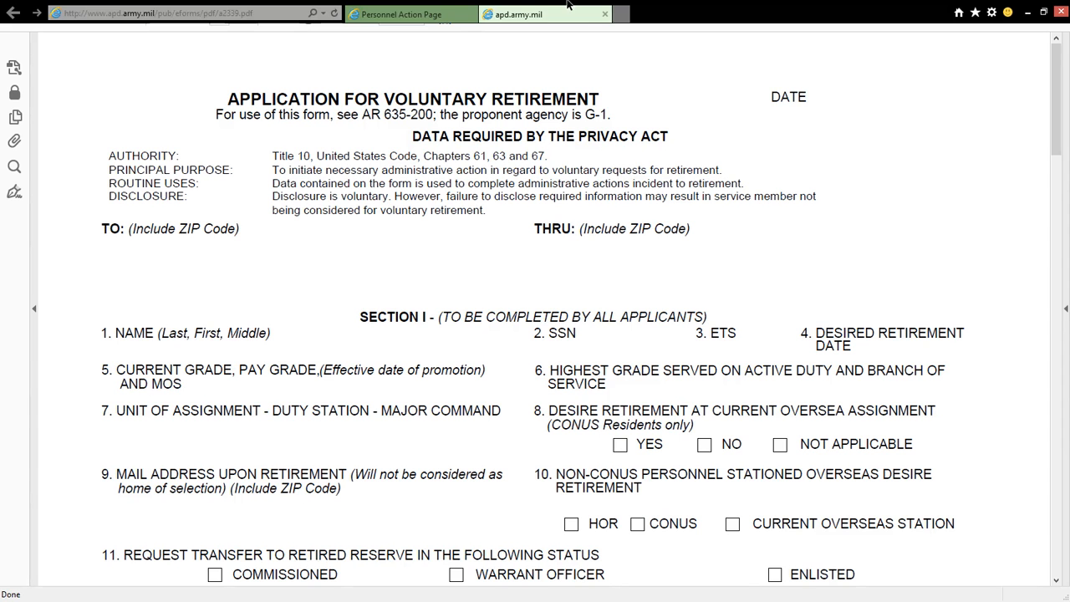
left_click(407, 16)
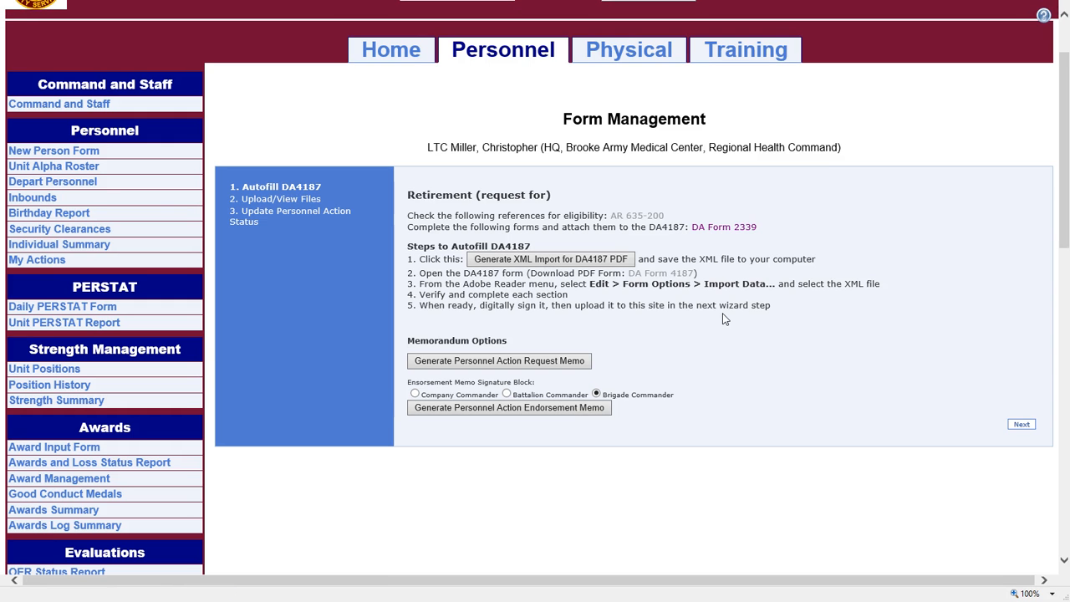
Step: Generate the Personnel Action Request Memo for the retirement and open it in Word, recovering the document's contents
scroll(722, 318, "down", 1)
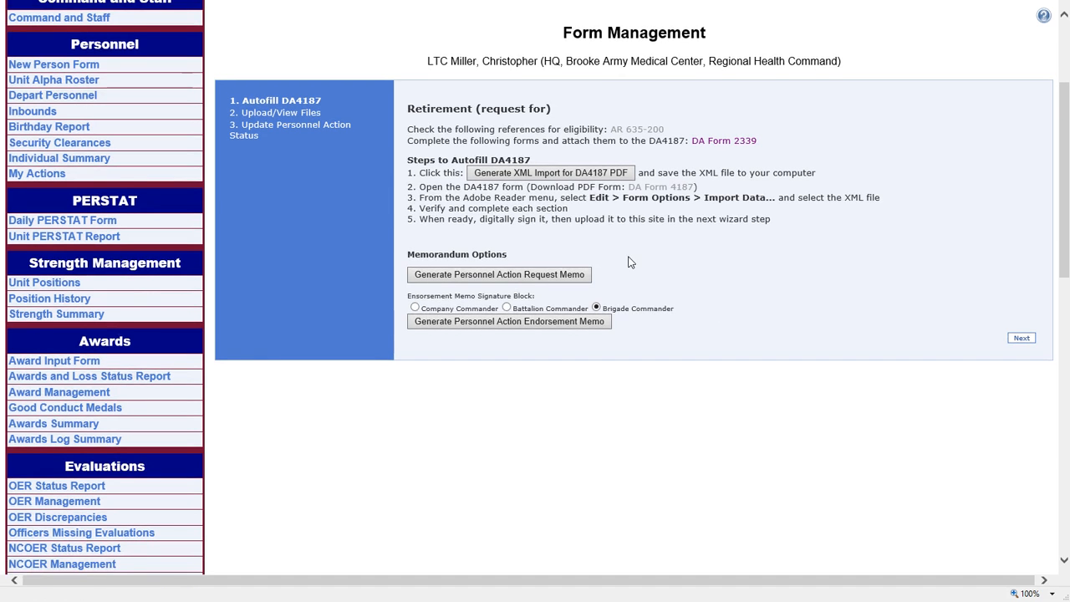
scroll(670, 274, "down", 1)
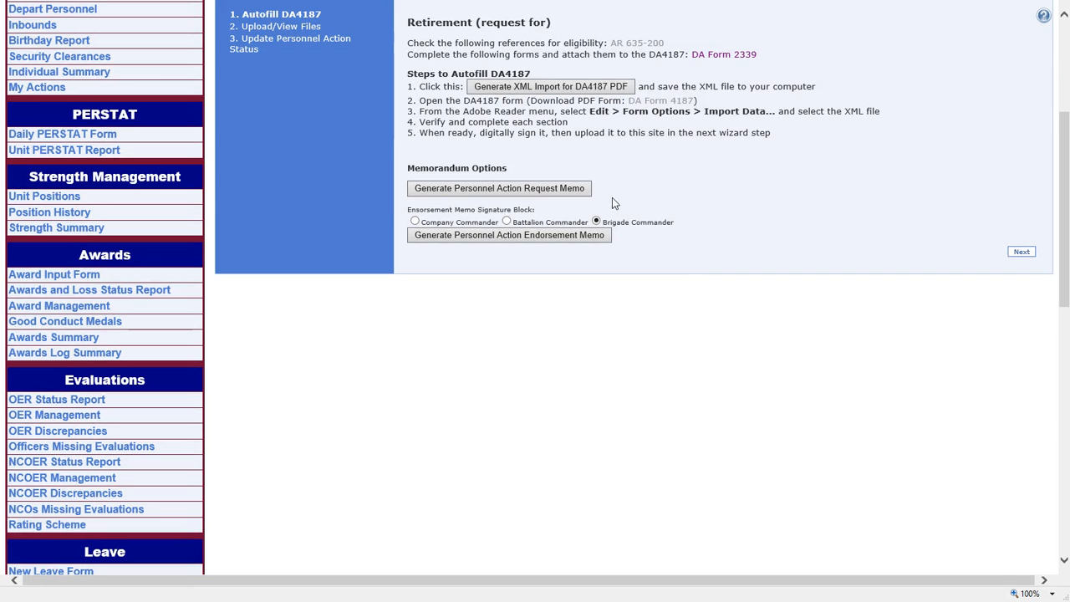
left_click(545, 190)
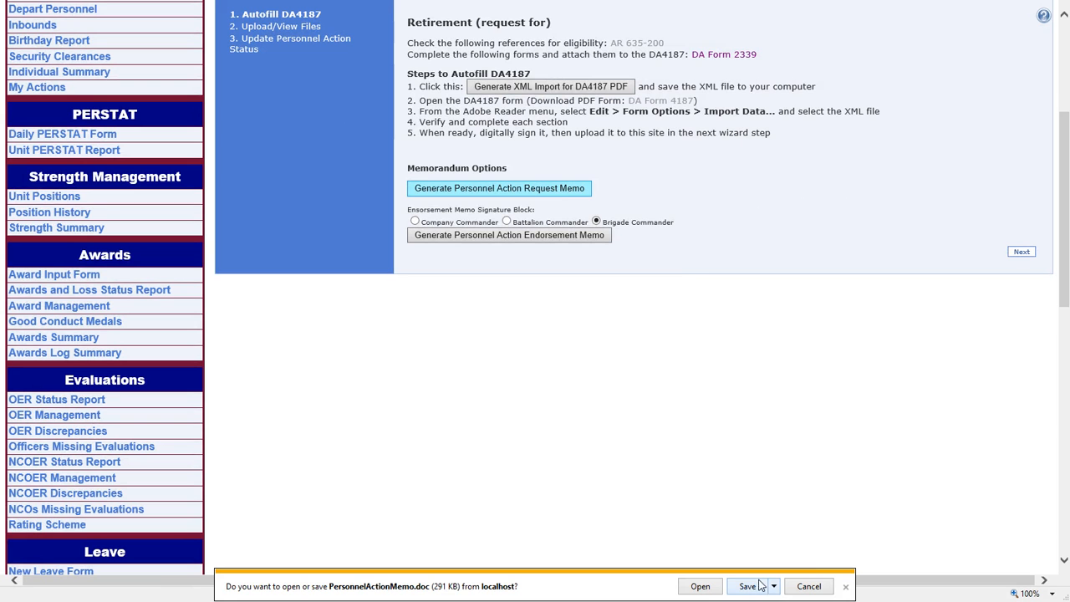
left_click(701, 587)
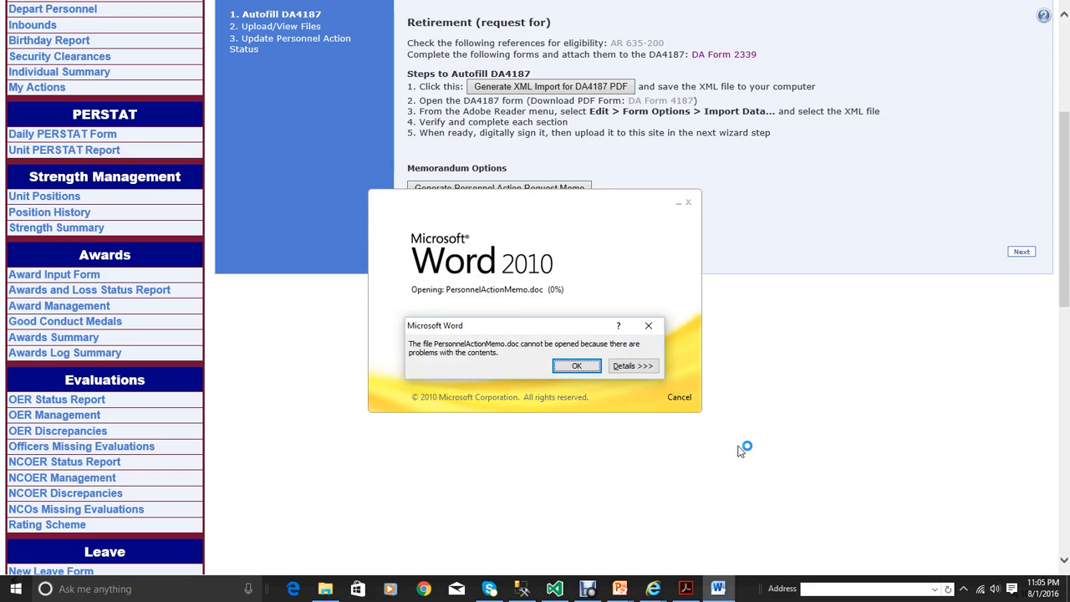
left_click(576, 365)
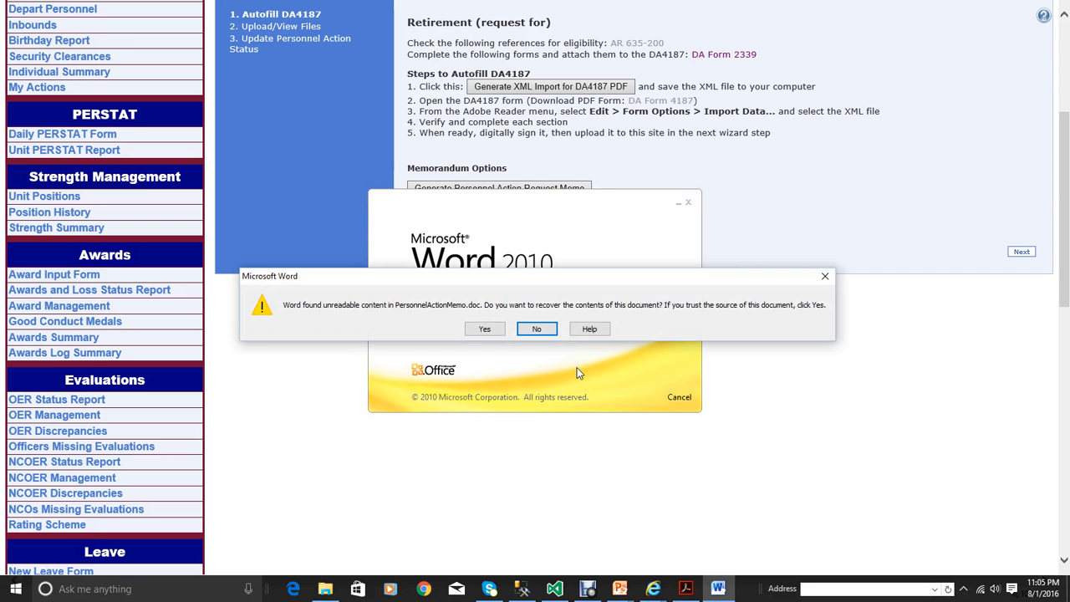
left_click(484, 328)
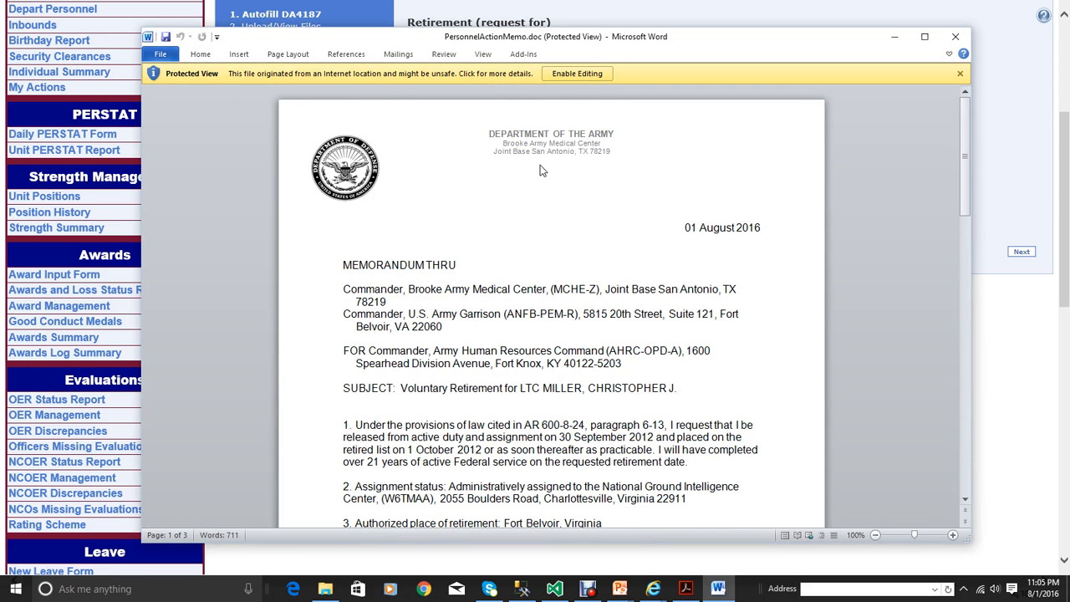
Step: Examine the memo's routing addresses and subject line, highlighting the autofilled rank and name of the retiring officer
scroll(681, 248, "down", 1)
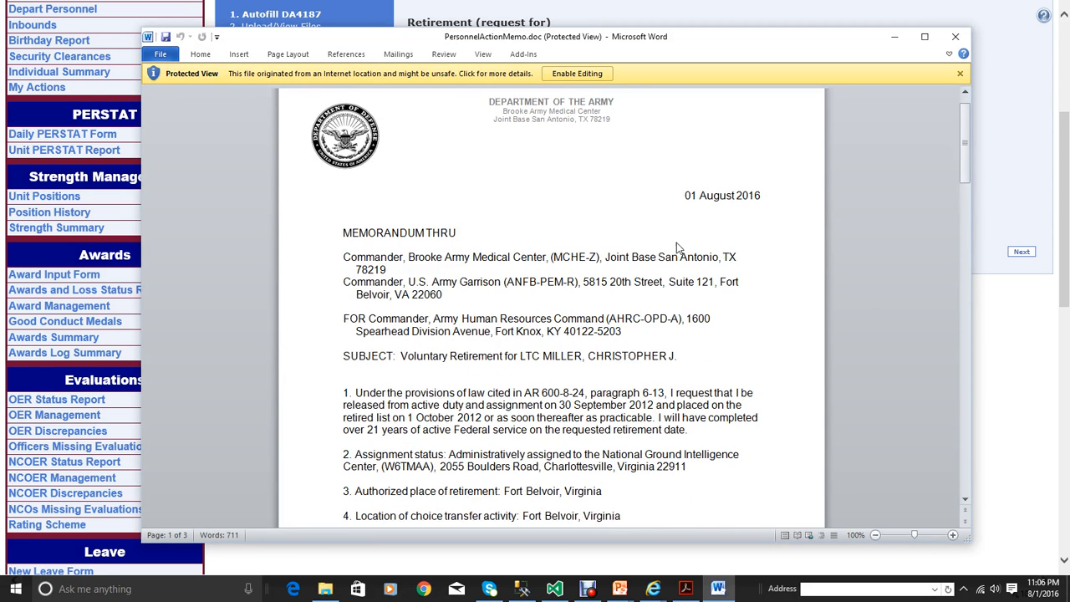
scroll(681, 248, "down", 1)
scroll(468, 238, "down", 2)
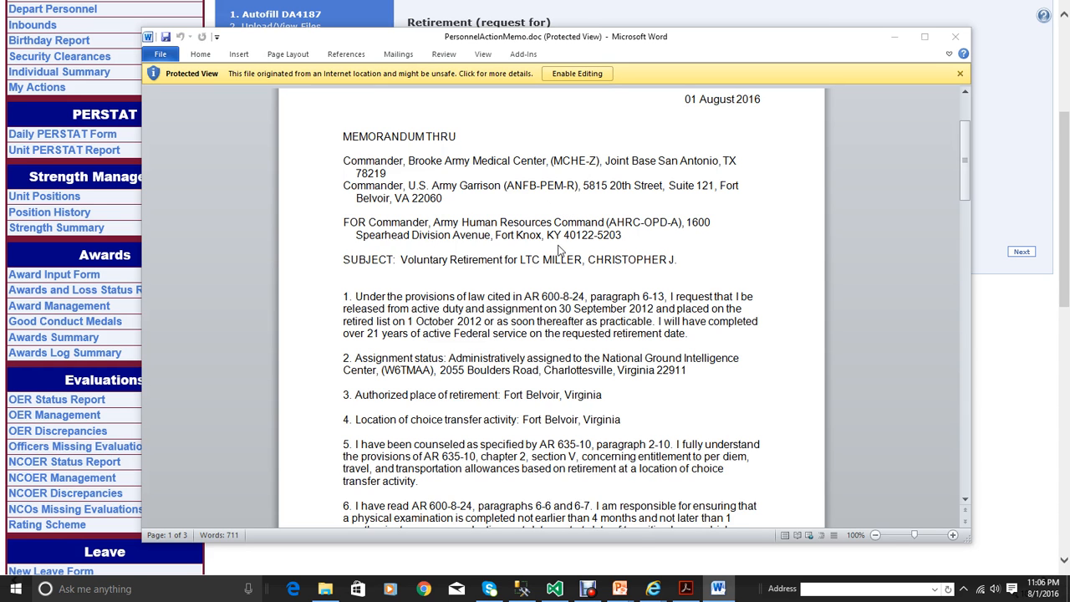
scroll(560, 250, "down", 1)
scroll(574, 239, "down", 2)
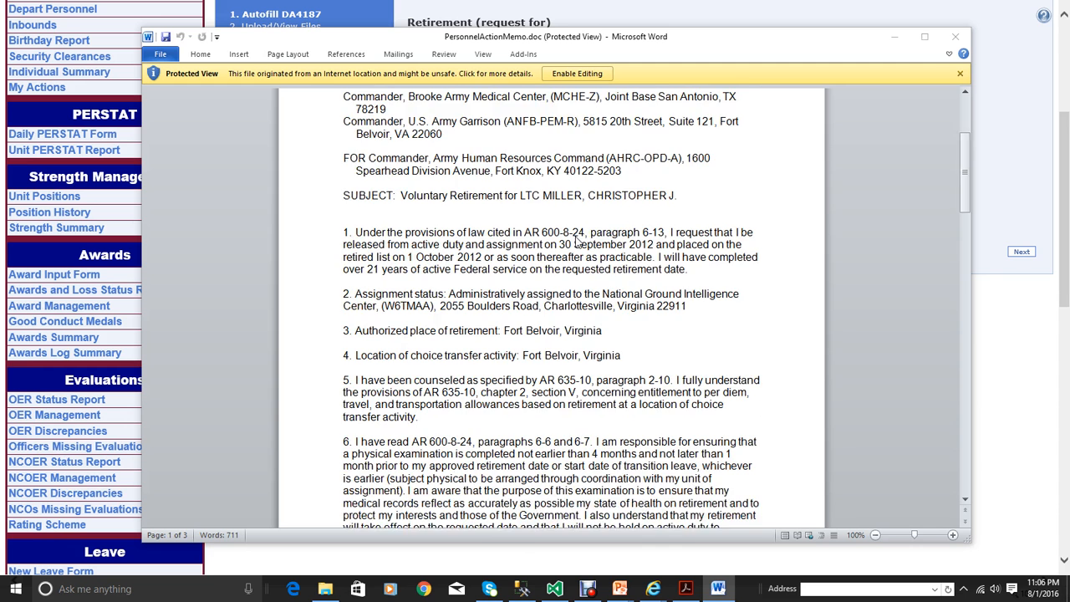
left_click(509, 169)
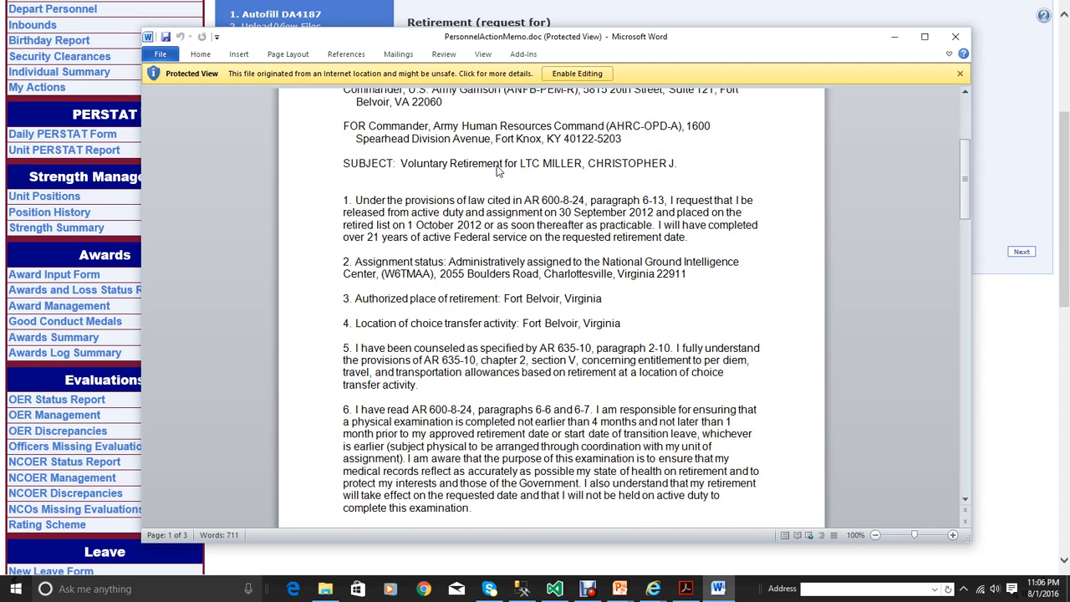
left_click_drag(525, 166, 668, 165)
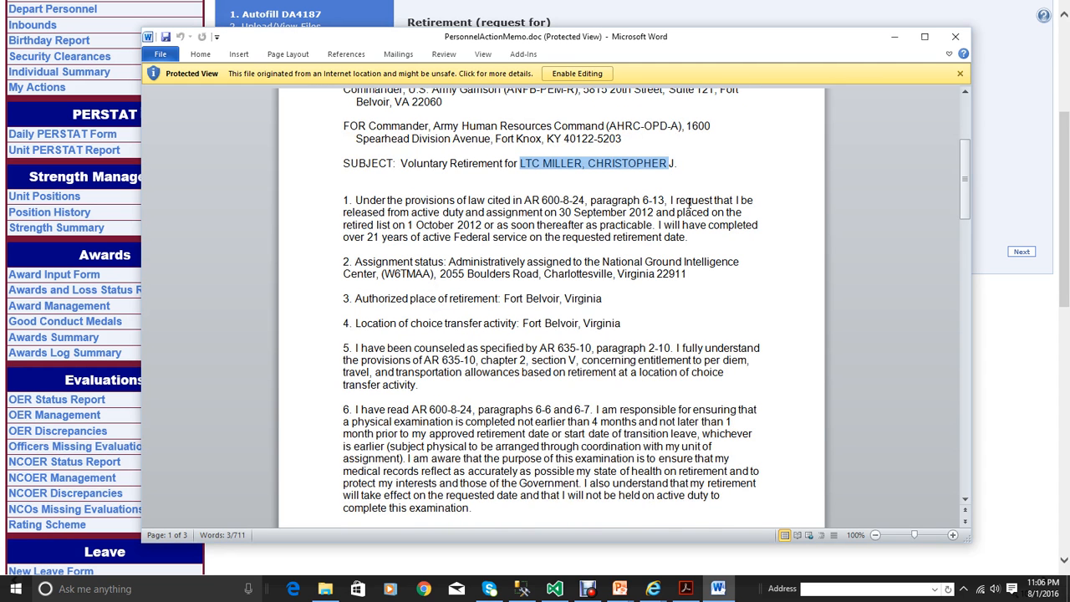
Step: Read through the retirement memo's numbered paragraphs, duty telephone entries, enclosure and signature block
scroll(677, 219, "down", 4)
scroll(735, 202, "down", 3)
scroll(693, 207, "up", 3)
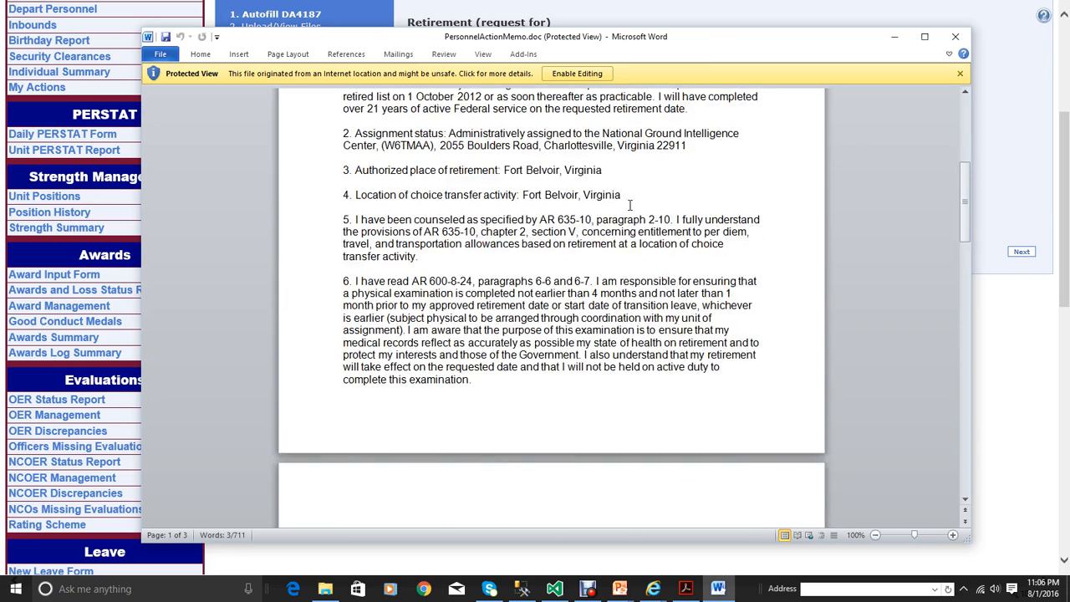
scroll(631, 205, "up", 1)
scroll(616, 201, "down", 10)
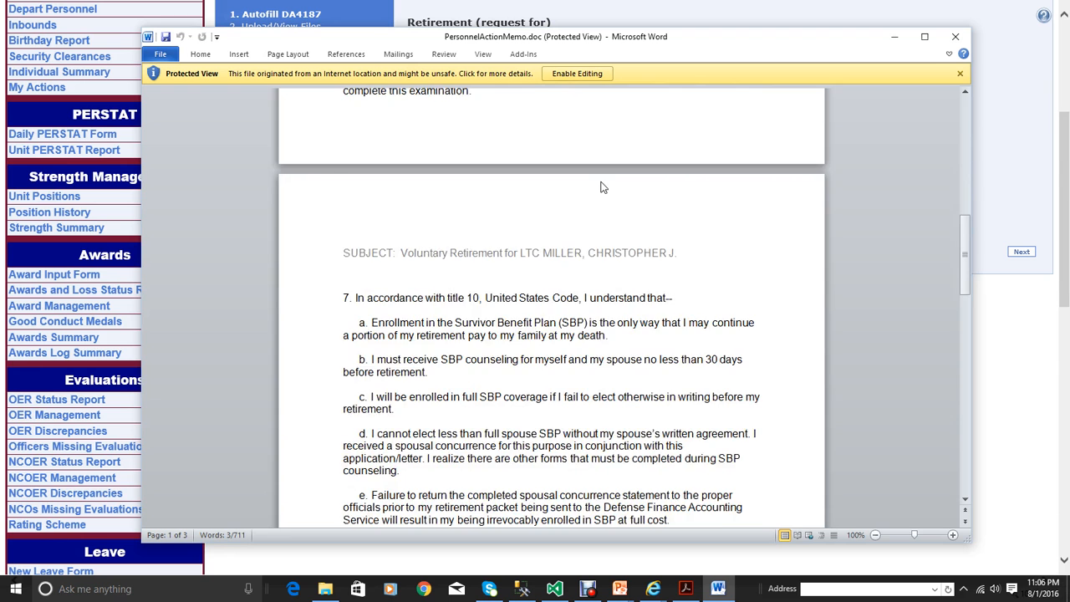
scroll(600, 187, "down", 3)
scroll(599, 188, "down", 3)
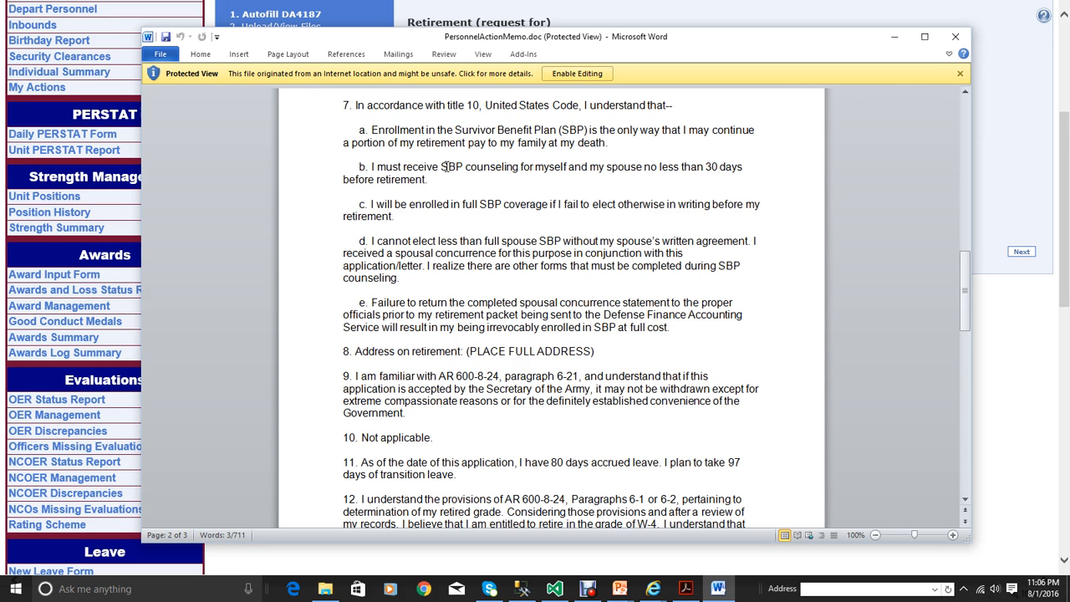
scroll(608, 215, "down", 10)
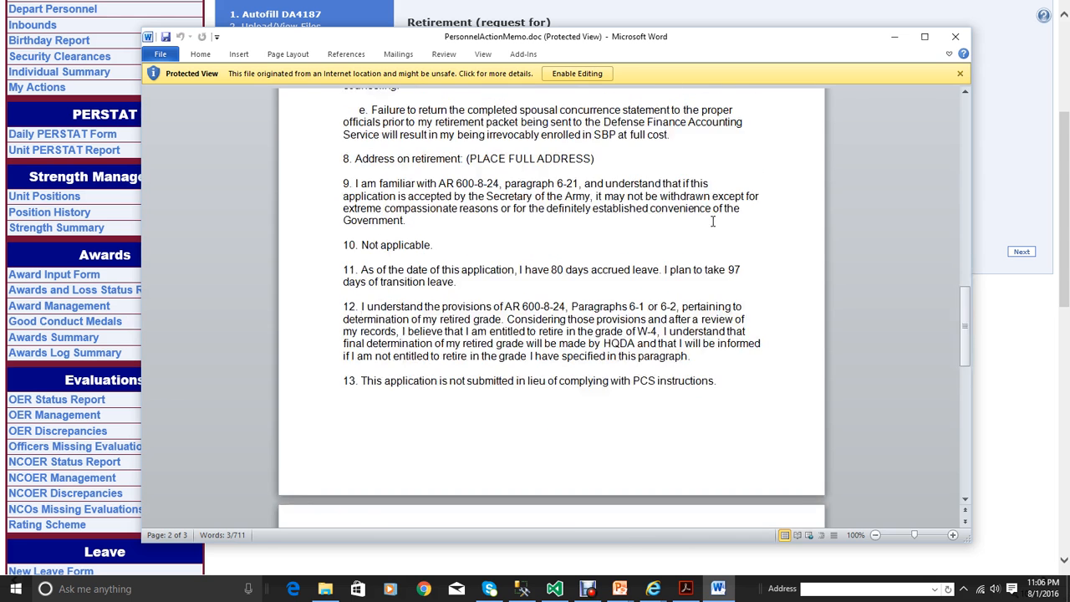
scroll(711, 217, "down", 6)
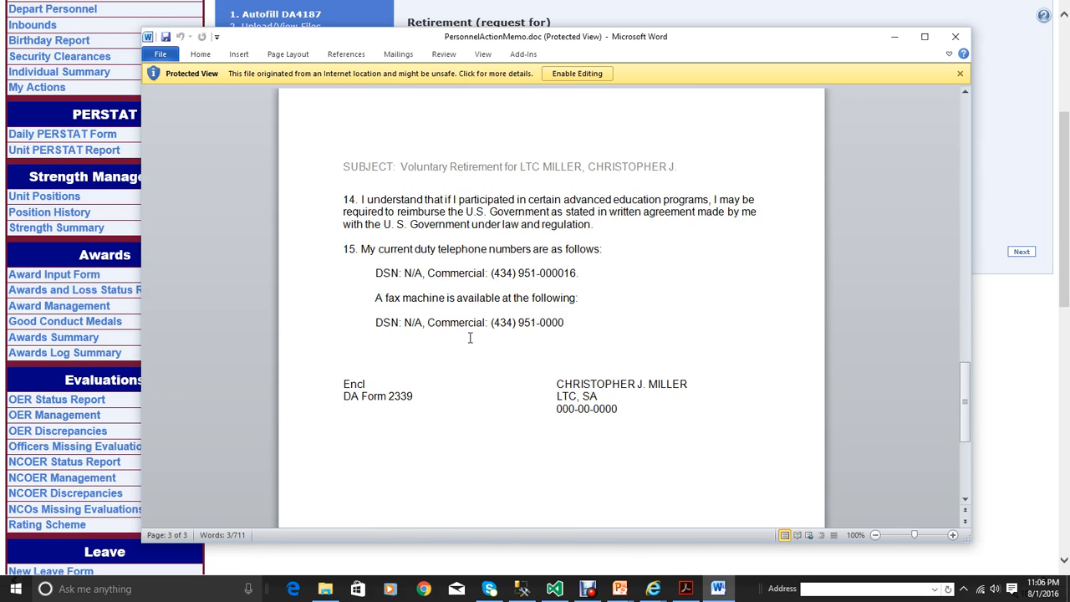
scroll(469, 336, "down", 1)
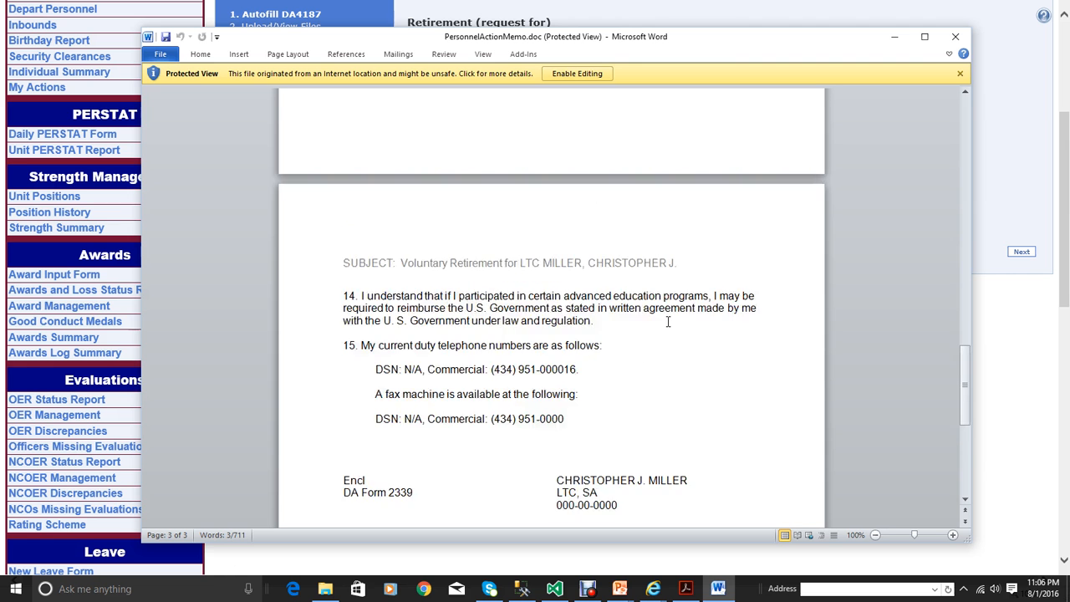
scroll(668, 322, "up", 10)
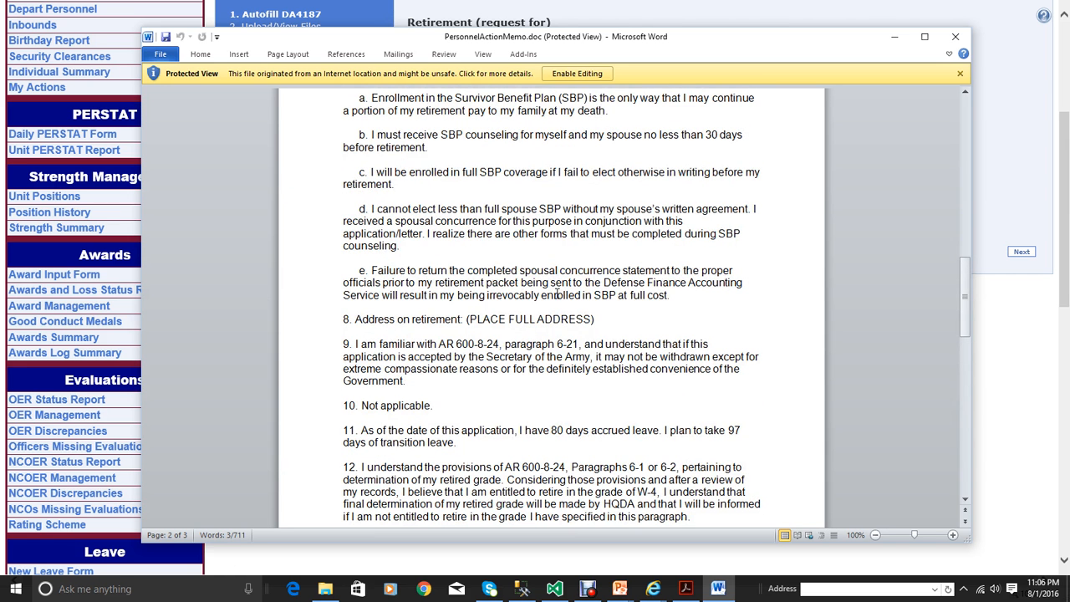
Step: Highlight the placeholder for the full retirement address in paragraph 8, look back through the memo, and close it
left_click_drag(469, 319, 593, 321)
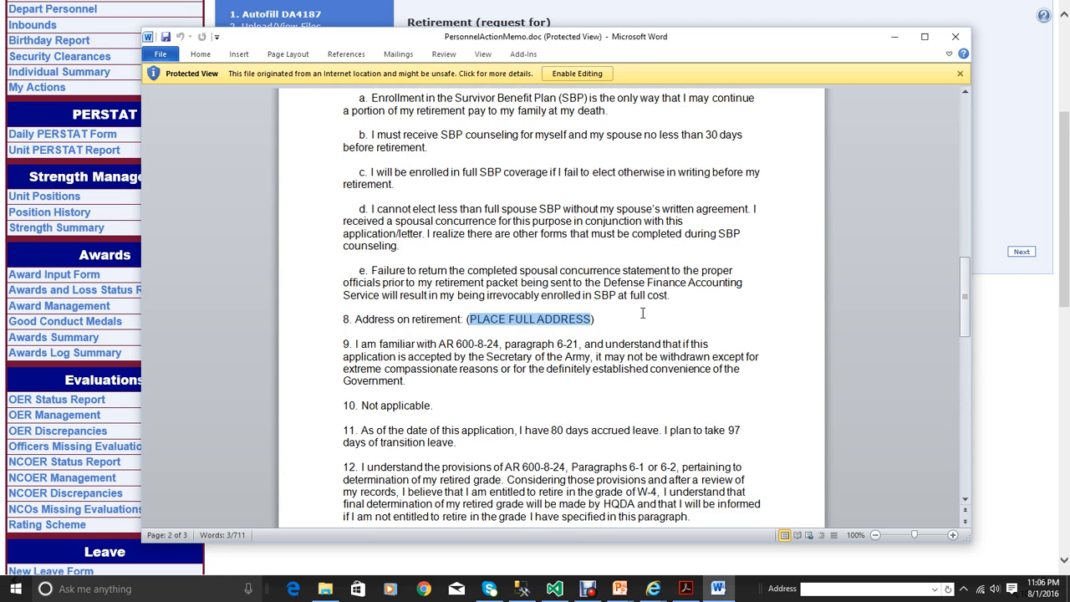
scroll(642, 312, "up", 15)
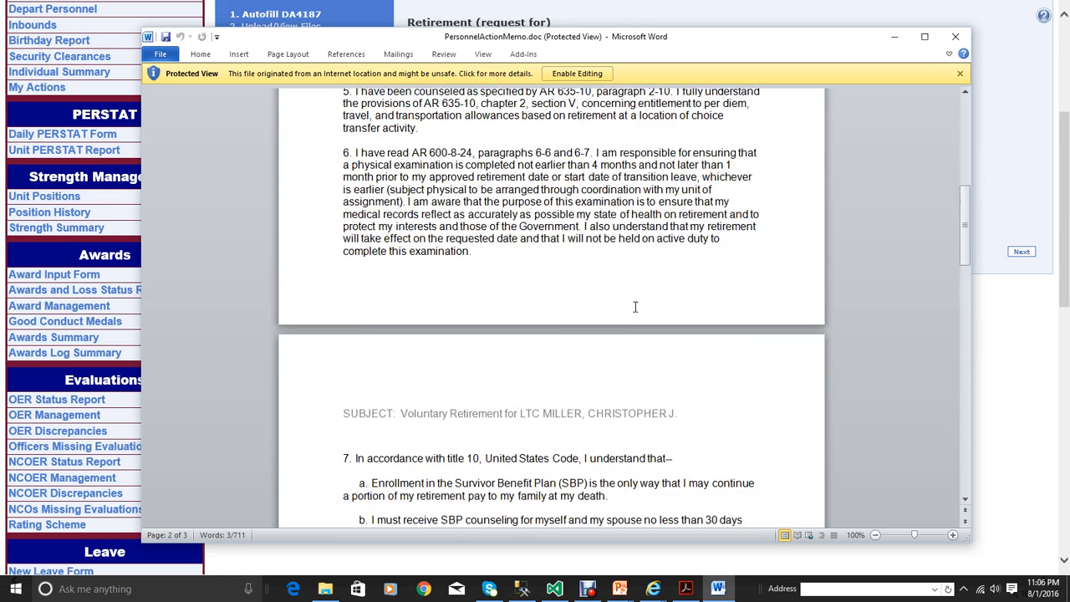
scroll(635, 307, "up", 3)
left_click(955, 37)
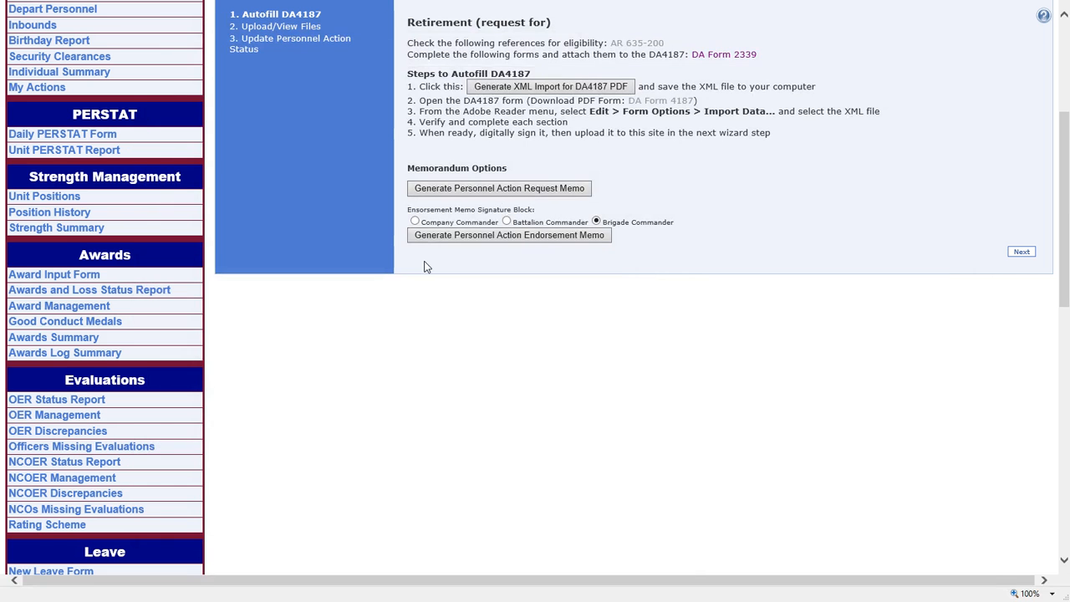
Step: Open the retirement request's Upload/View Files page, show the new document upload form, and examine the available document types
scroll(437, 279, "up", 3)
left_click(305, 286)
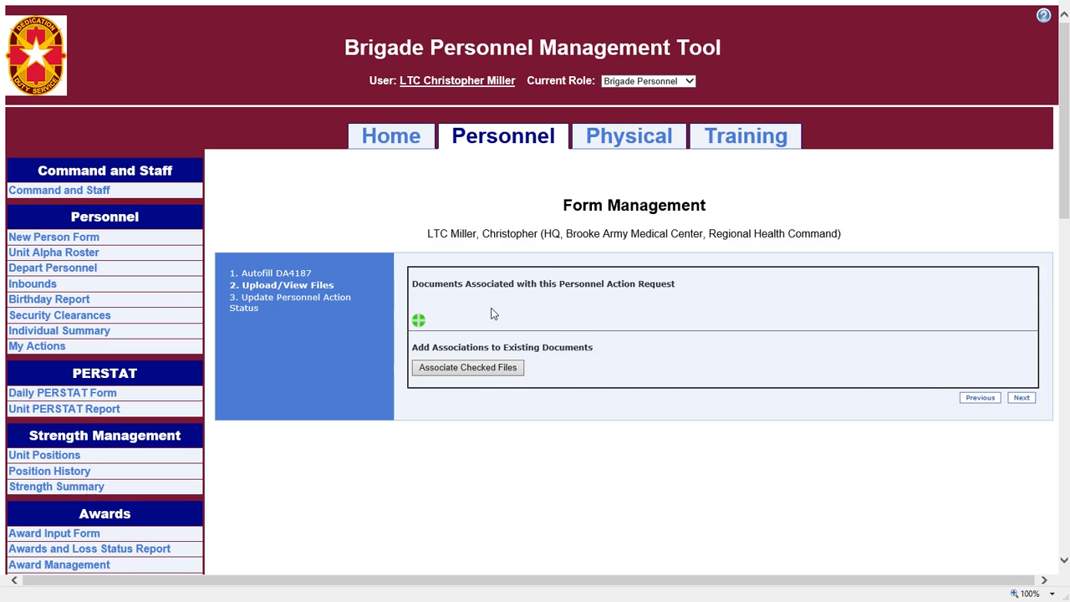
left_click(418, 321)
left_click(950, 366)
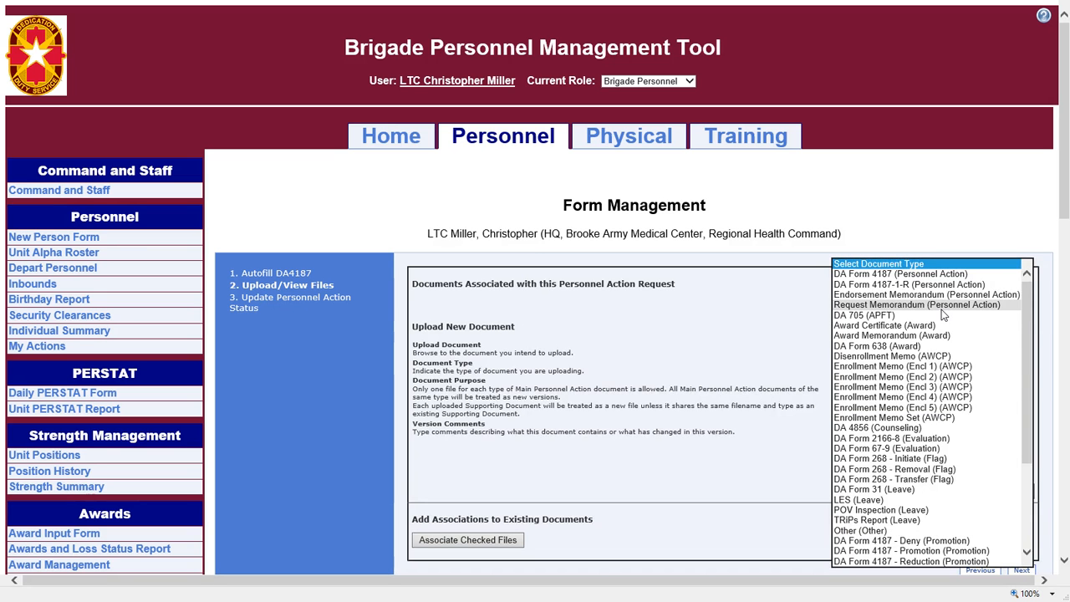
left_click(735, 324)
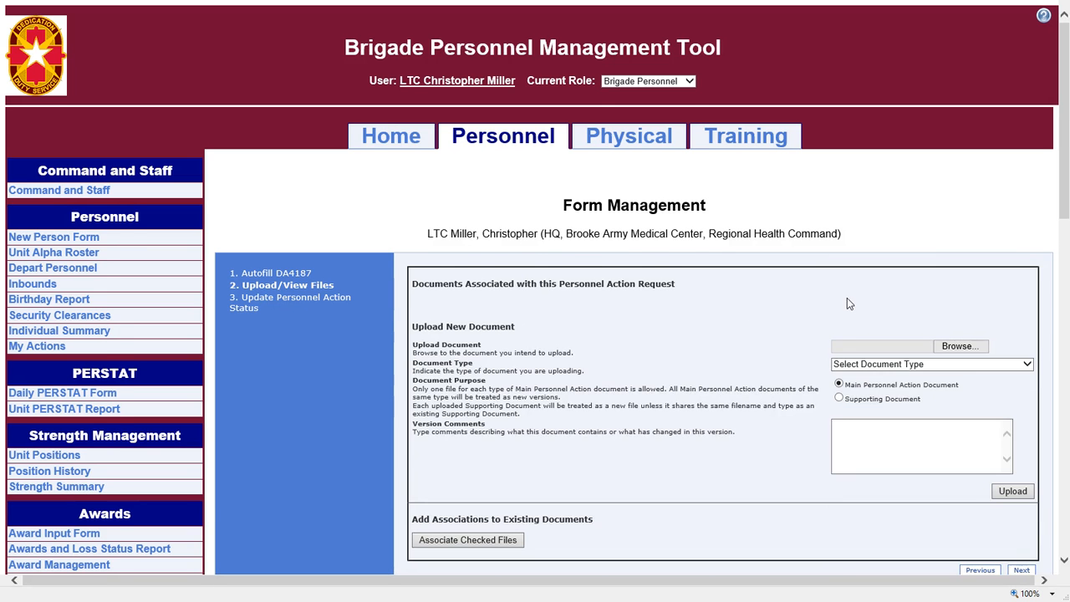
scroll(848, 292, "down", 1)
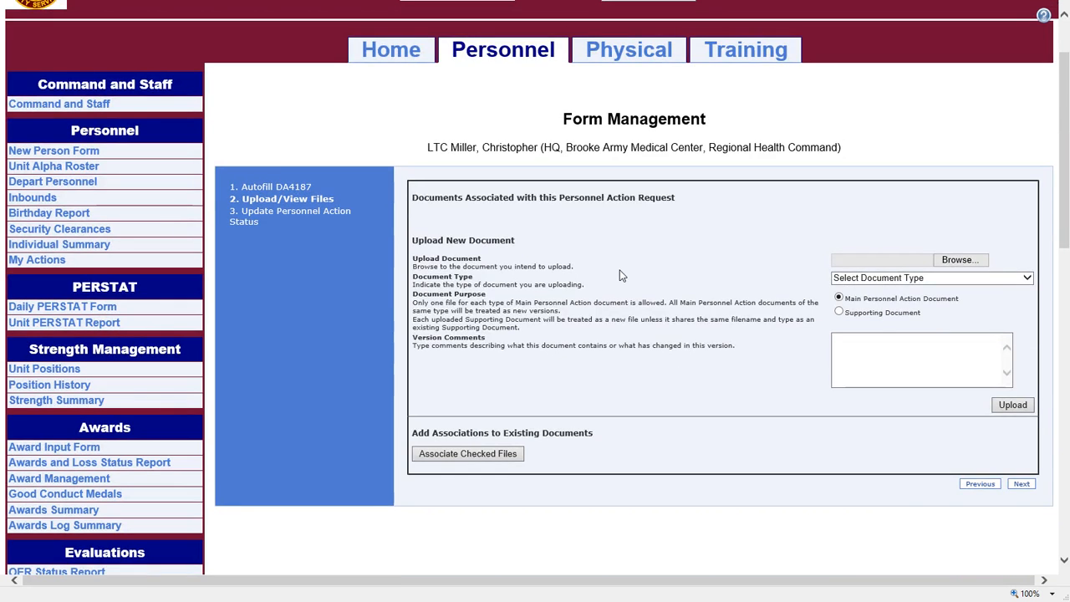
scroll(621, 275, "up", 1)
Step: Go to the training area, change the current role to Company Training, and view the Update Training Records list
left_click(642, 140)
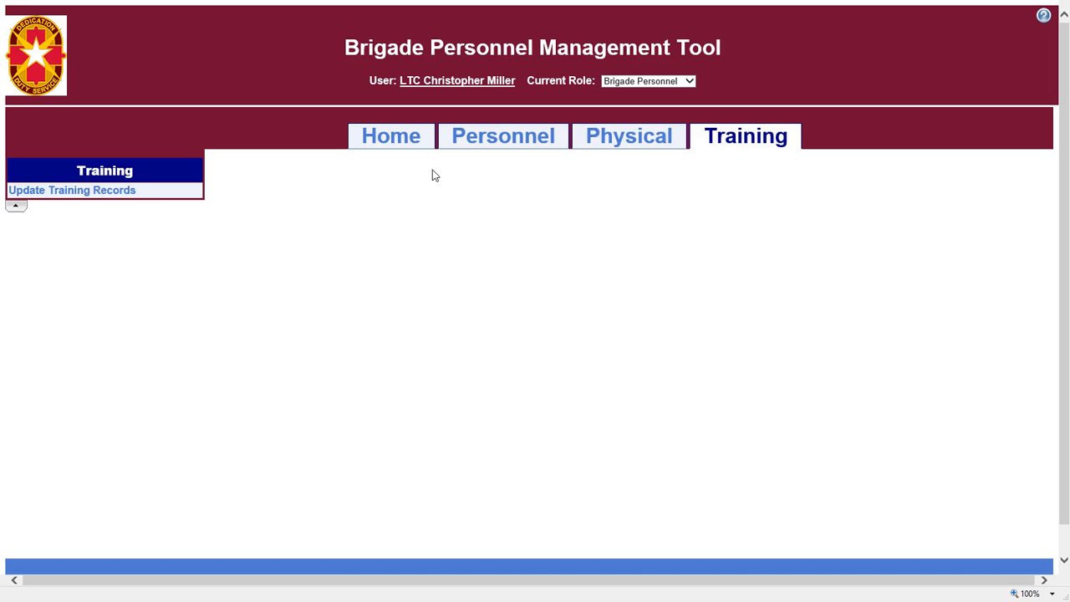
left_click(634, 83)
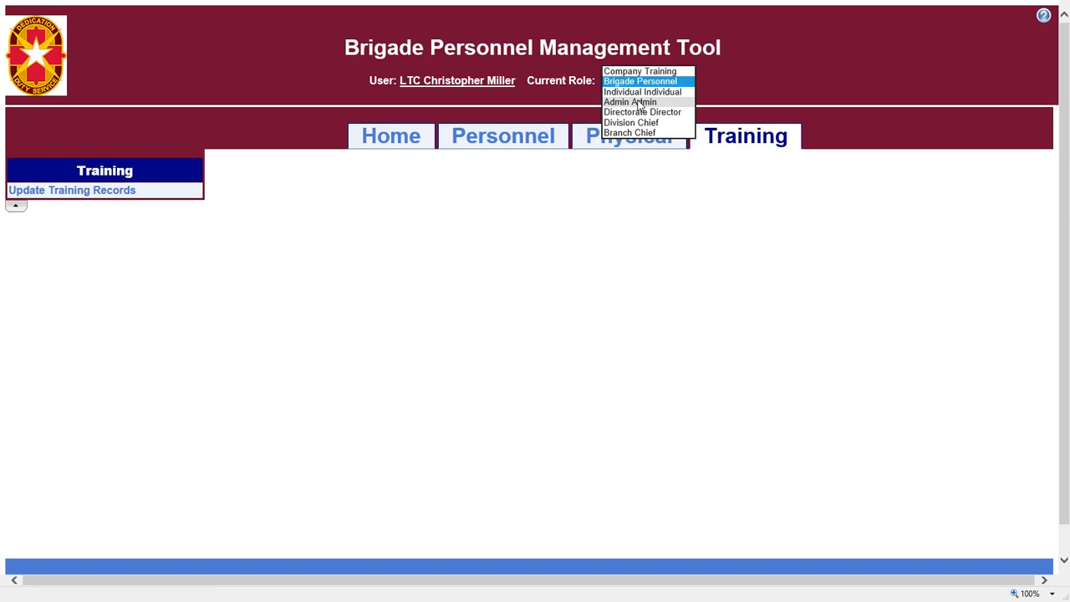
left_click(640, 71)
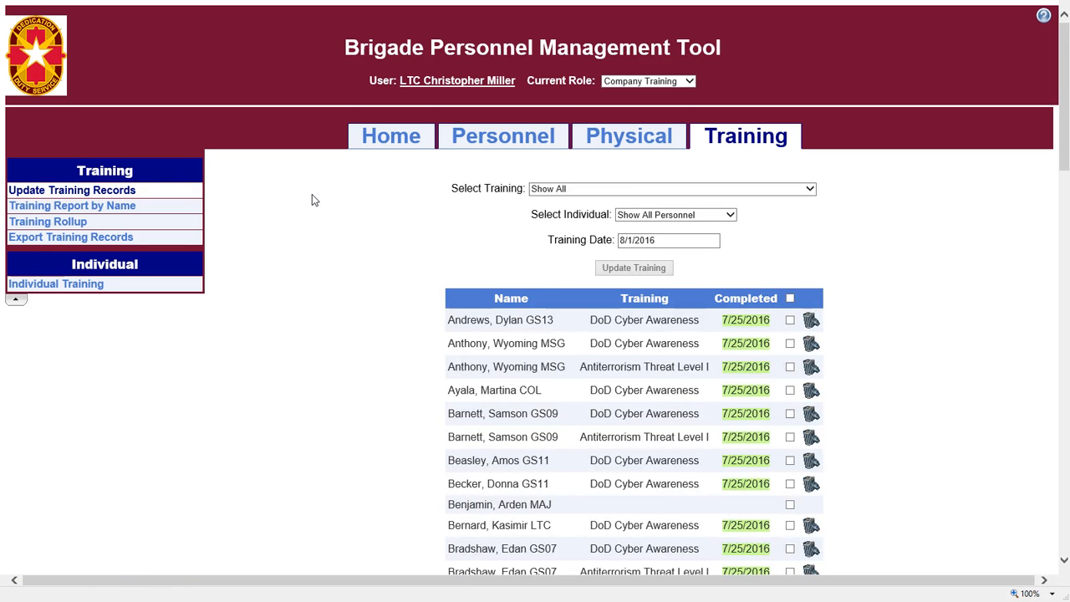
scroll(643, 288, "down", 2)
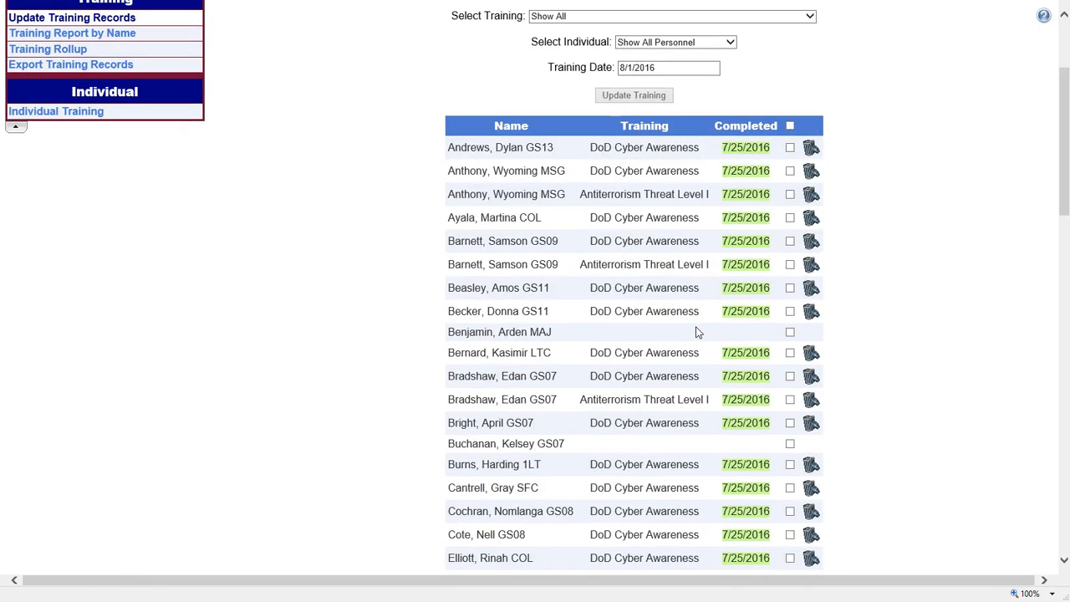
scroll(699, 334, "up", 1)
Step: Filter the training records to Antiterrorism Threat Level I and set the training date to 07/28/2016
left_click(637, 105)
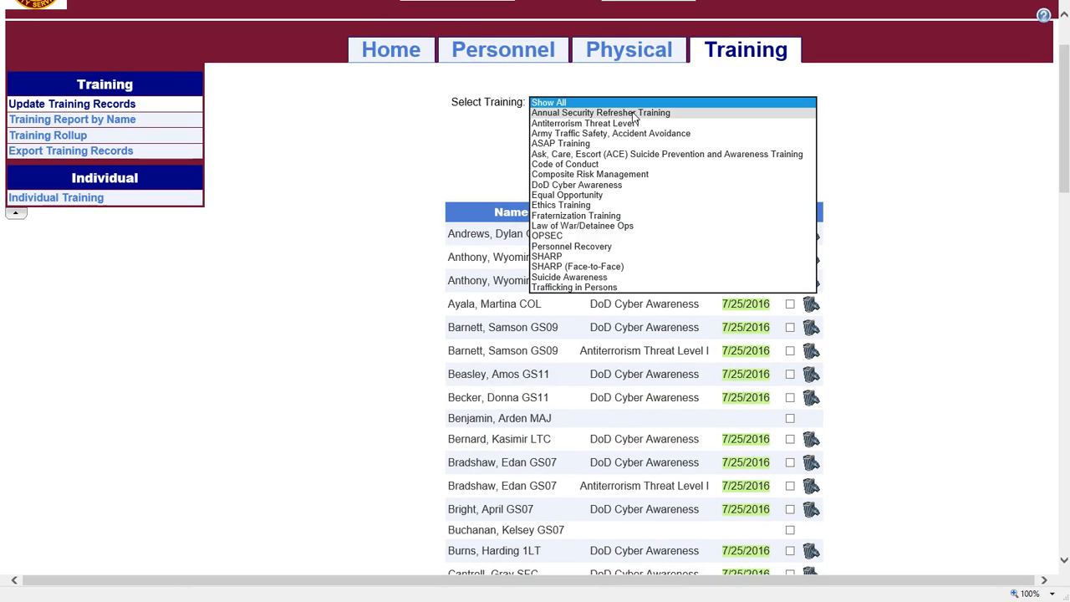
left_click(634, 123)
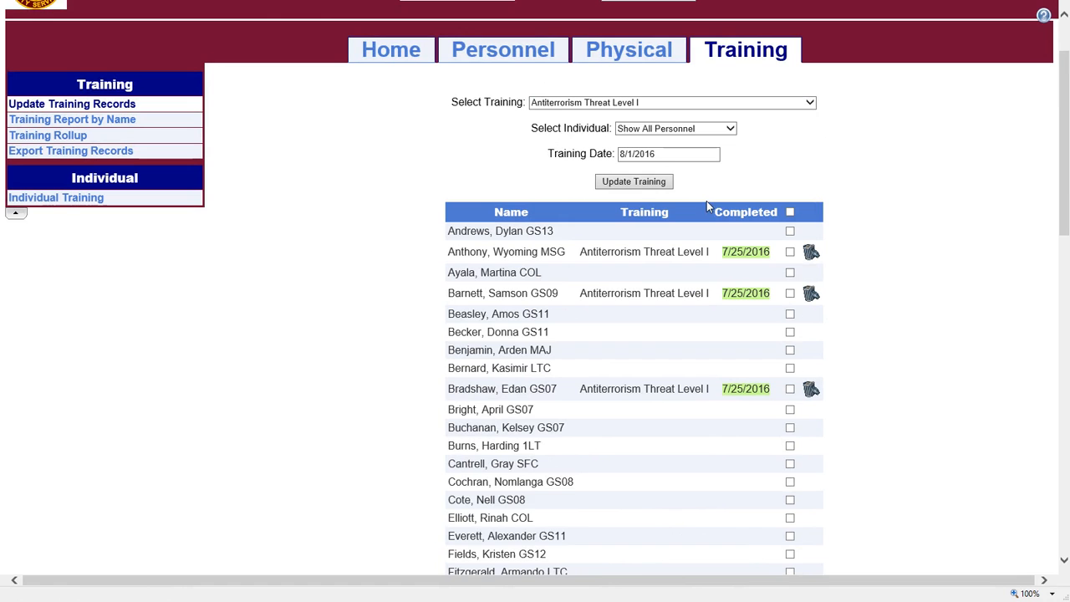
left_click(660, 155)
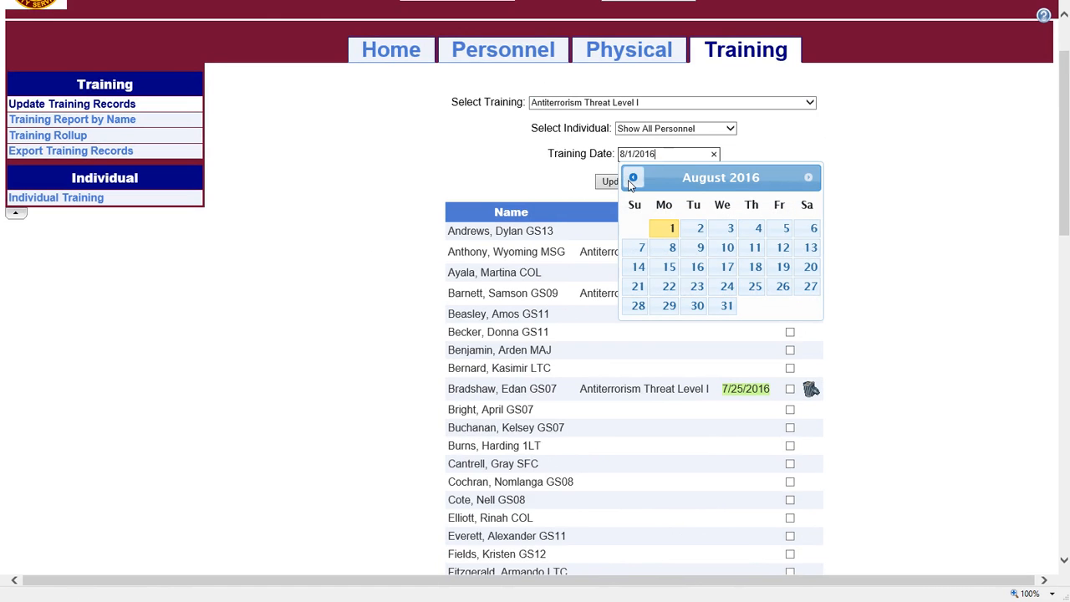
left_click(633, 178)
left_click(755, 305)
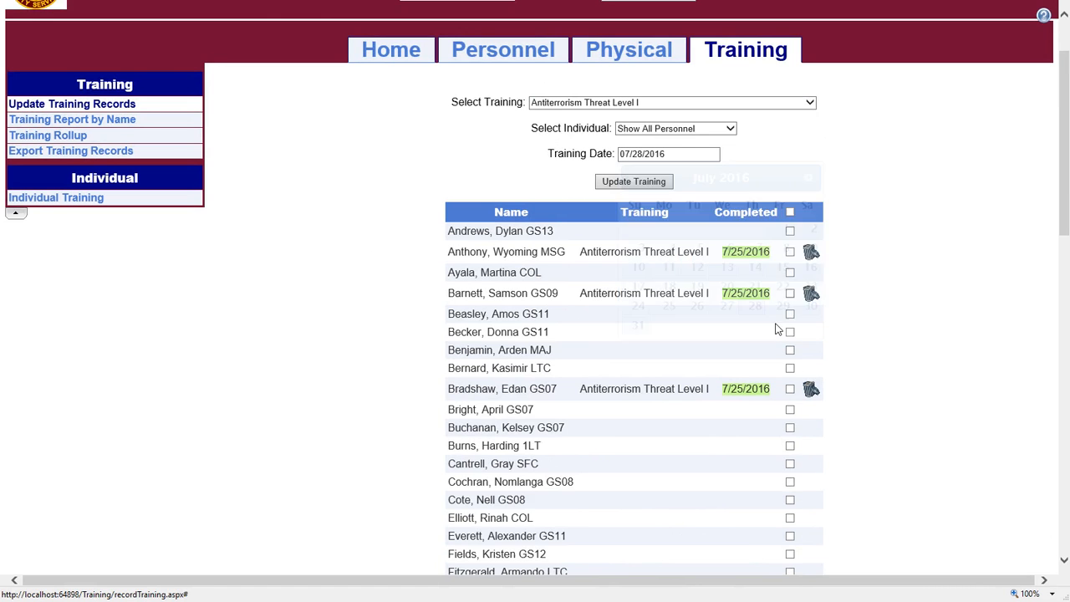
Step: Select the personnel in rows 5, 7, 11 and 13 of the list and update their training records
left_click(790, 315)
left_click(791, 351)
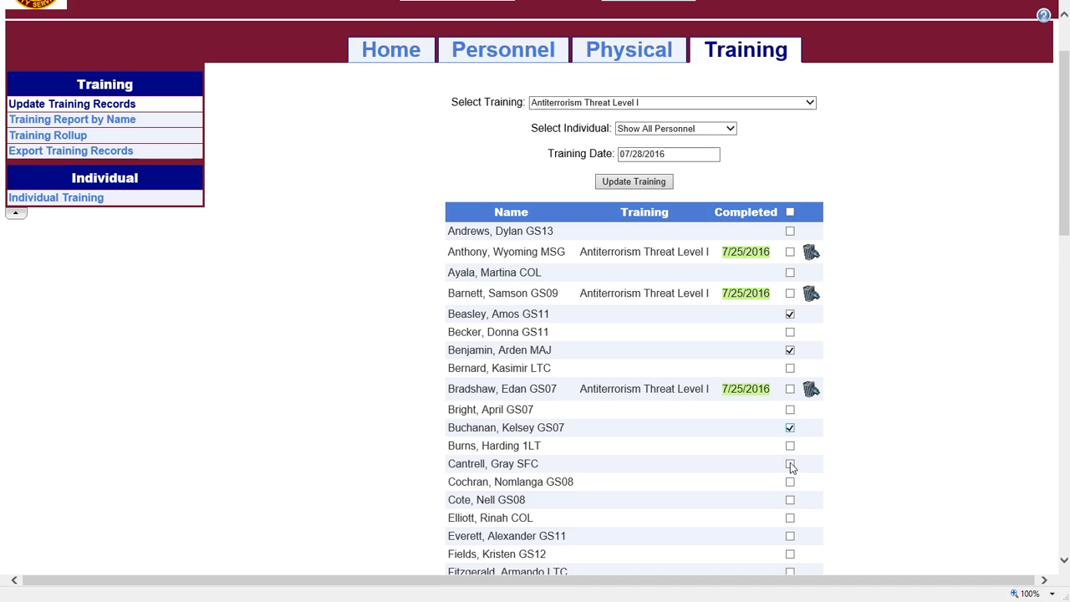
left_click(613, 188)
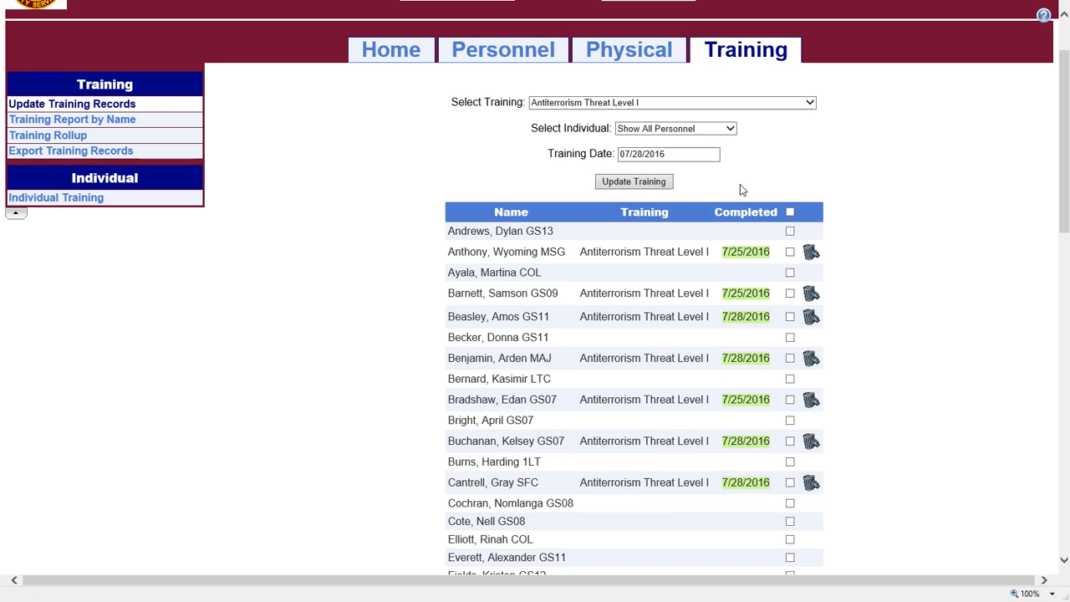
Step: Open the Training Report by Name and review the personnel's completion dates across the training columns
left_click(99, 126)
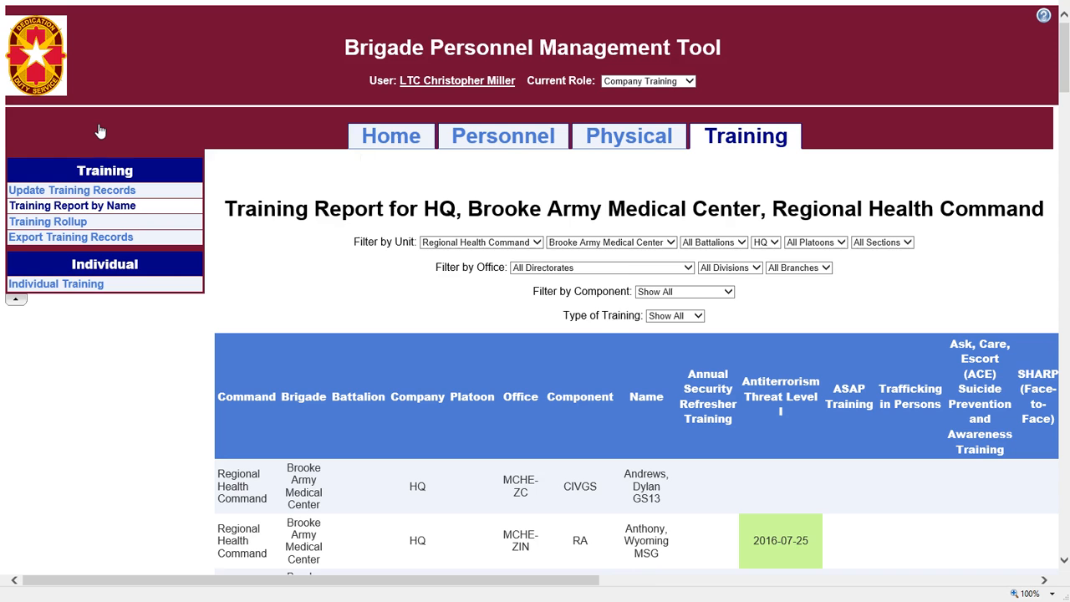
scroll(518, 443, "down", 2)
scroll(517, 443, "down", 3)
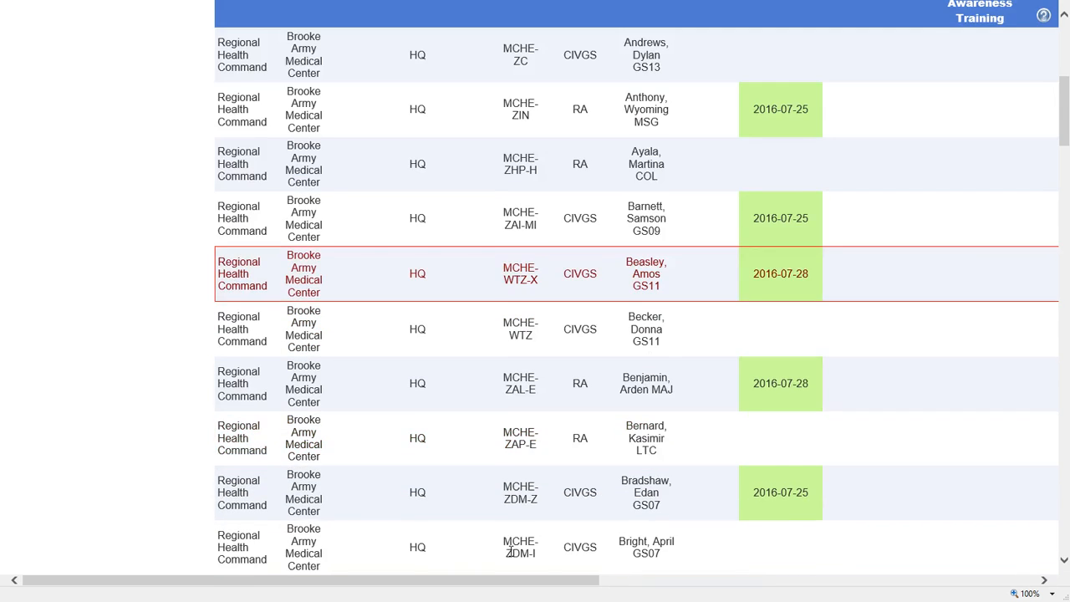
left_click_drag(497, 579, 459, 585)
scroll(552, 501, "up", 5)
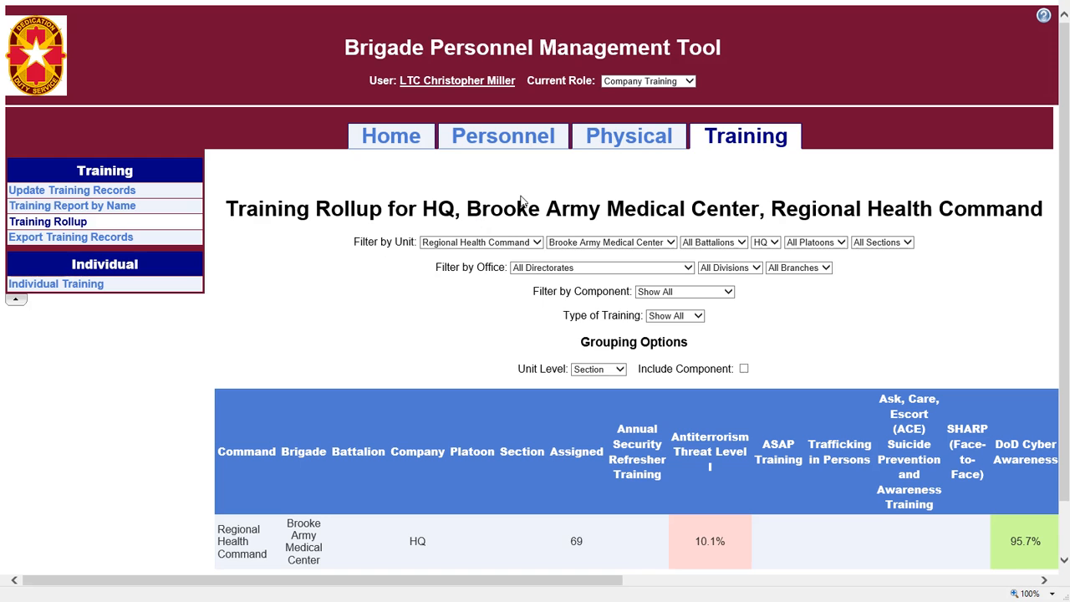
Step: Examine the Training Rollup's grouping options and completion percentages for the HQ company across all training columns
scroll(563, 189, "down", 1)
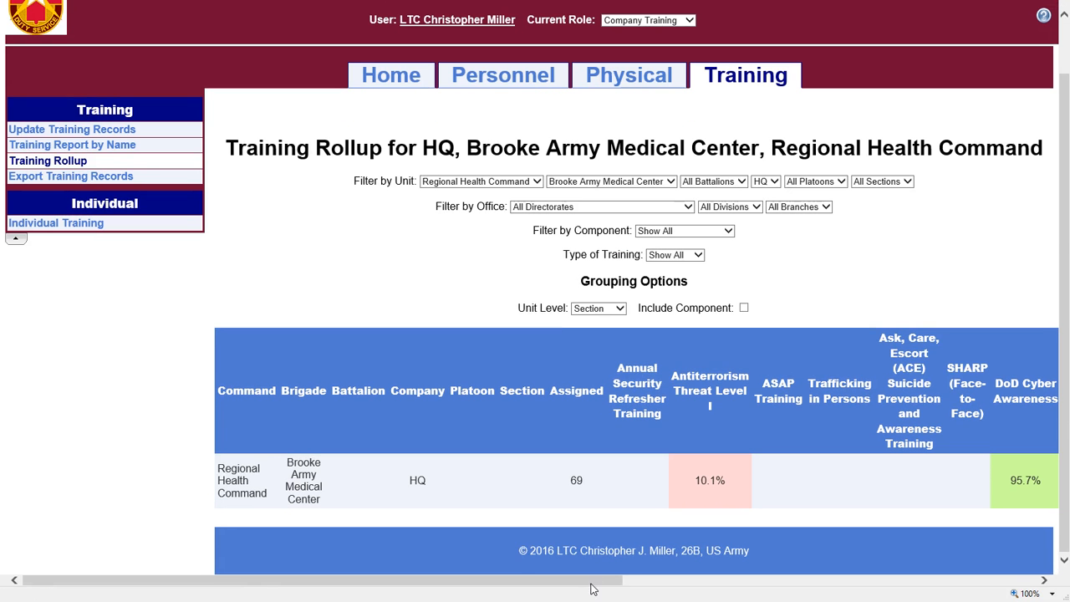
mouse_move(591, 590)
left_mouse_down()
mouse_move(818, 585)
mouse_move(1039, 563)
mouse_move(577, 597)
left_mouse_up()
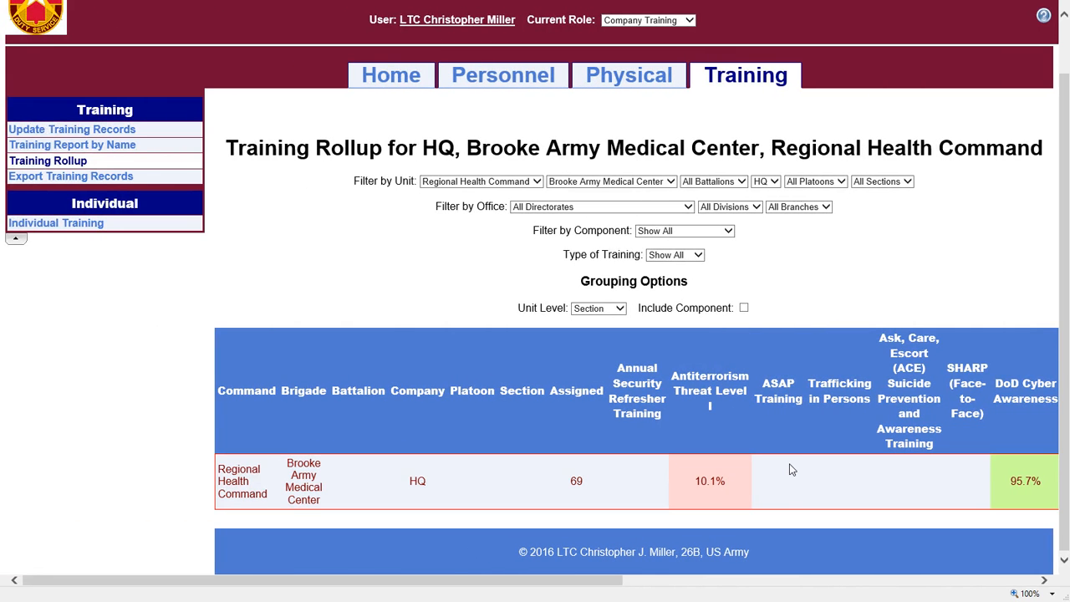
mouse_move(602, 589)
left_mouse_down()
mouse_move(667, 592)
mouse_move(602, 591)
left_mouse_up()
scroll(472, 141, "up", 2)
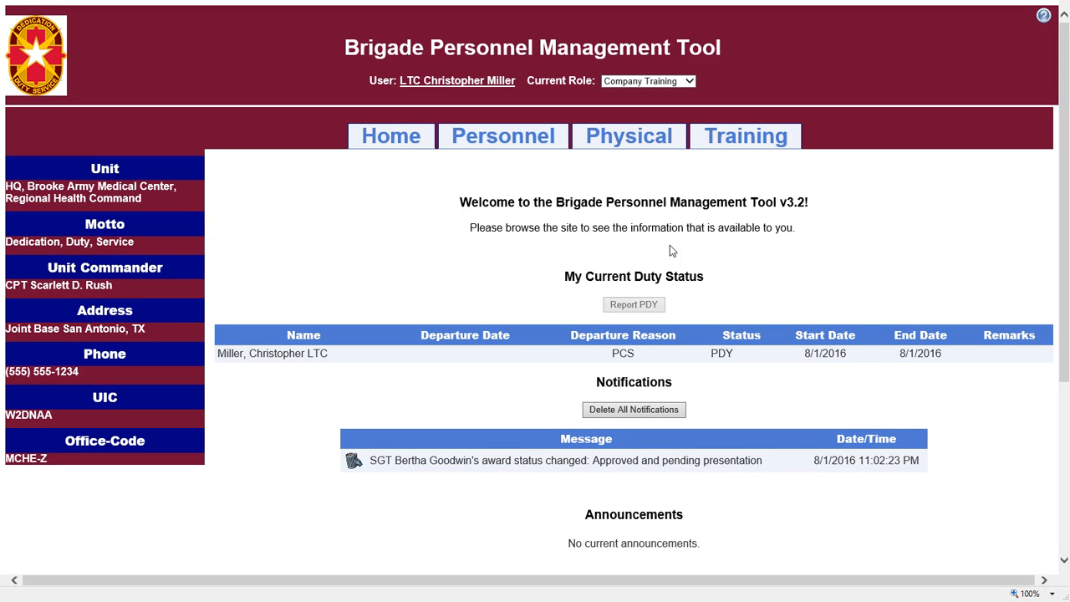
Step: Review the home page's current duty status, notifications, announcements and Privacy Act notice
scroll(857, 310, "down", 3)
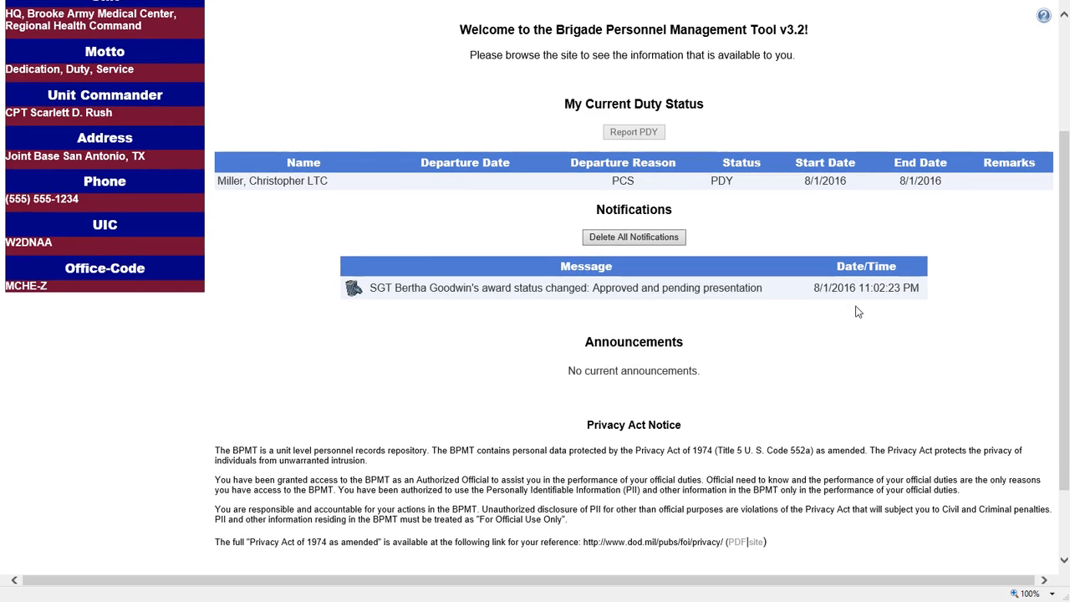
scroll(857, 311, "up", 3)
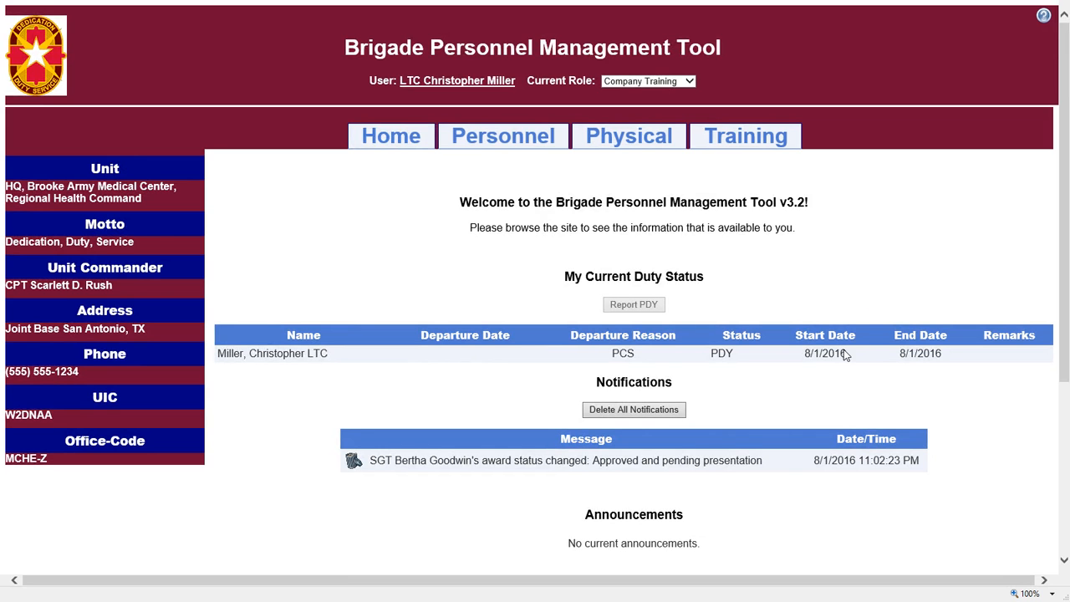
scroll(850, 351, "down", 3)
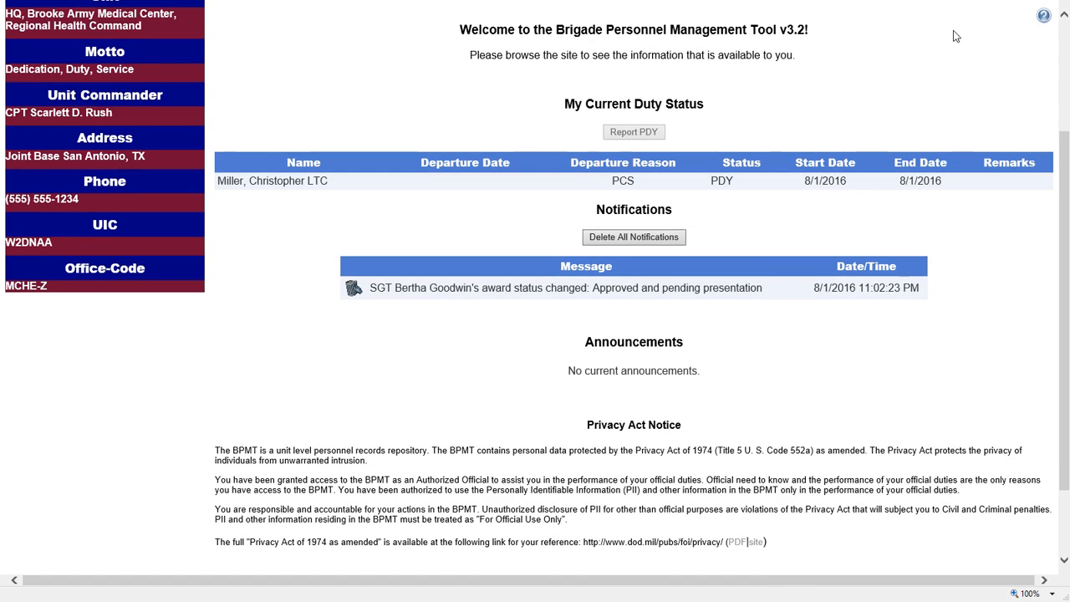
key("alt+Tab")
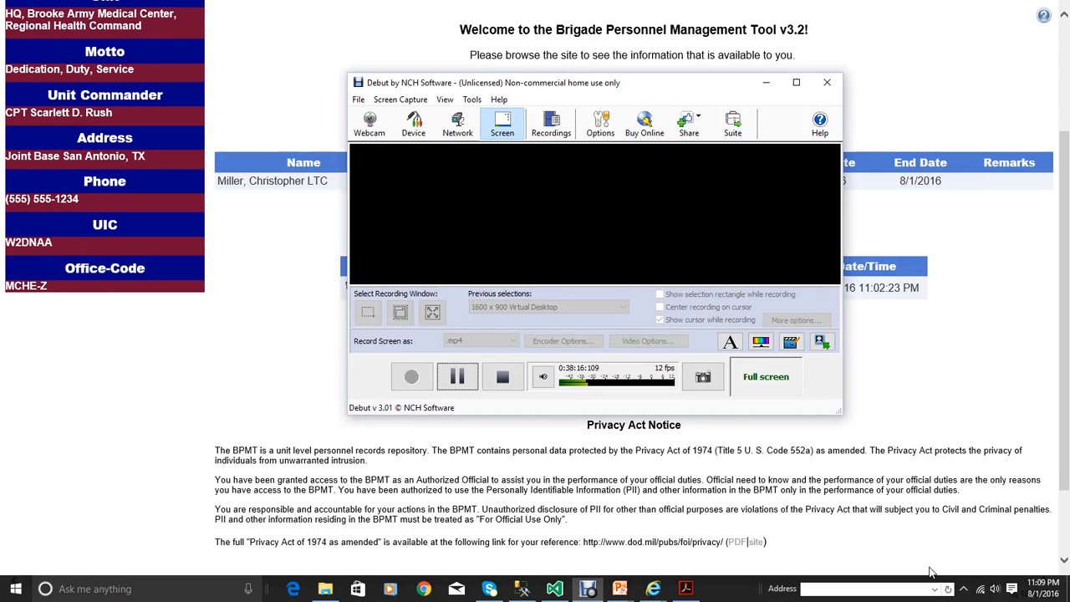